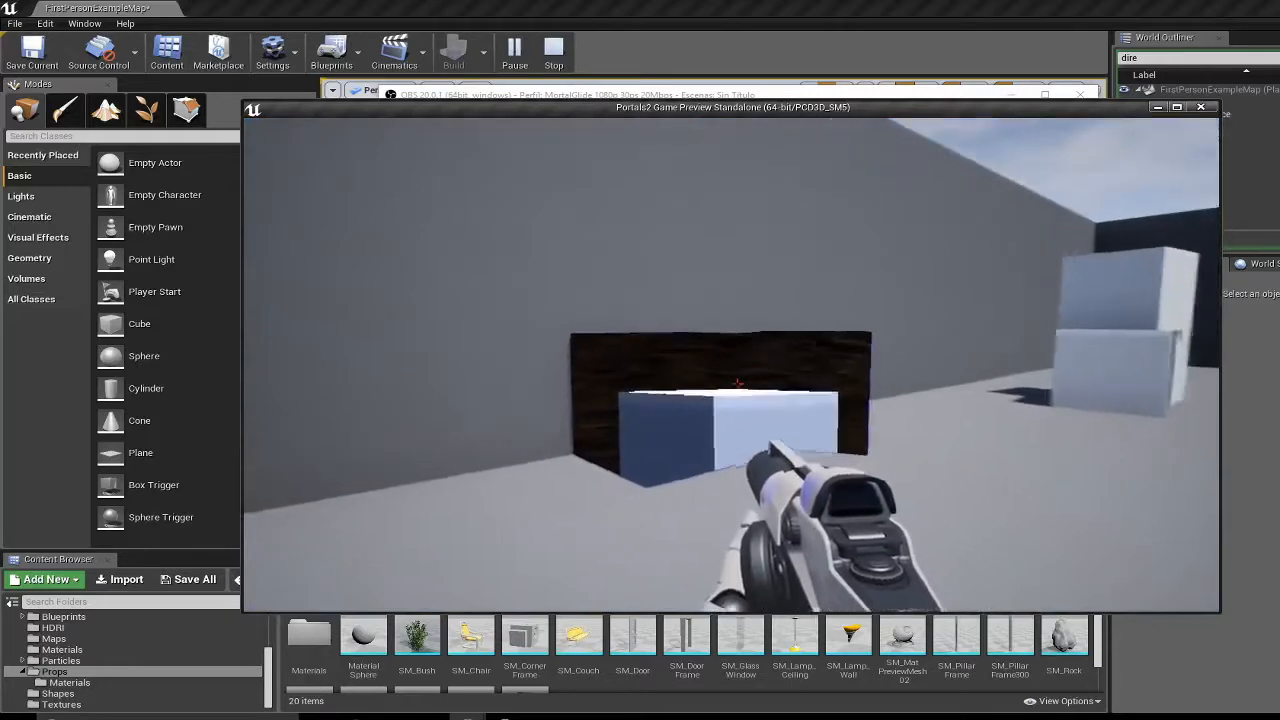
- Shoot and walk around the portal cubes beside the wall in the running preview to test their see-through effect
{"action": "left_click", "coordinate": [737, 384]}
{"action": "left_click", "coordinate": [738, 384]}
{"action": "key", "text": "a"}
{"action": "left_click", "coordinate": [738, 384]}
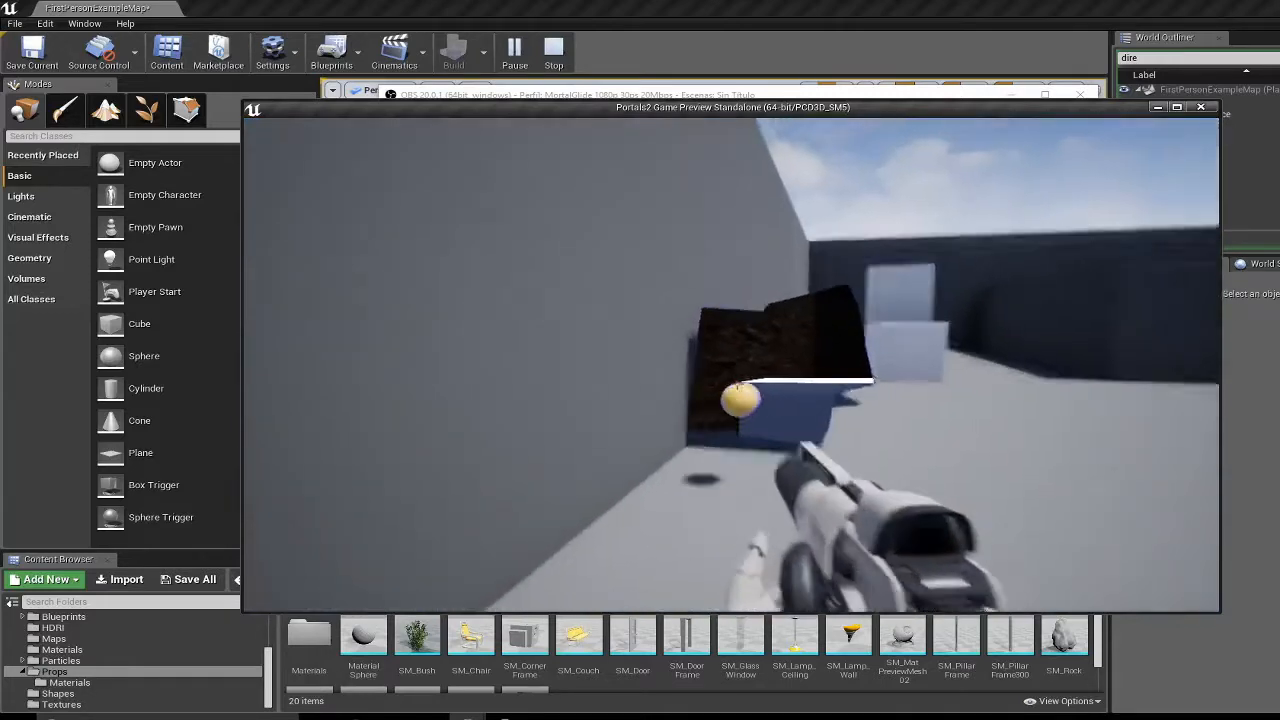
{"action": "key", "text": "w"}
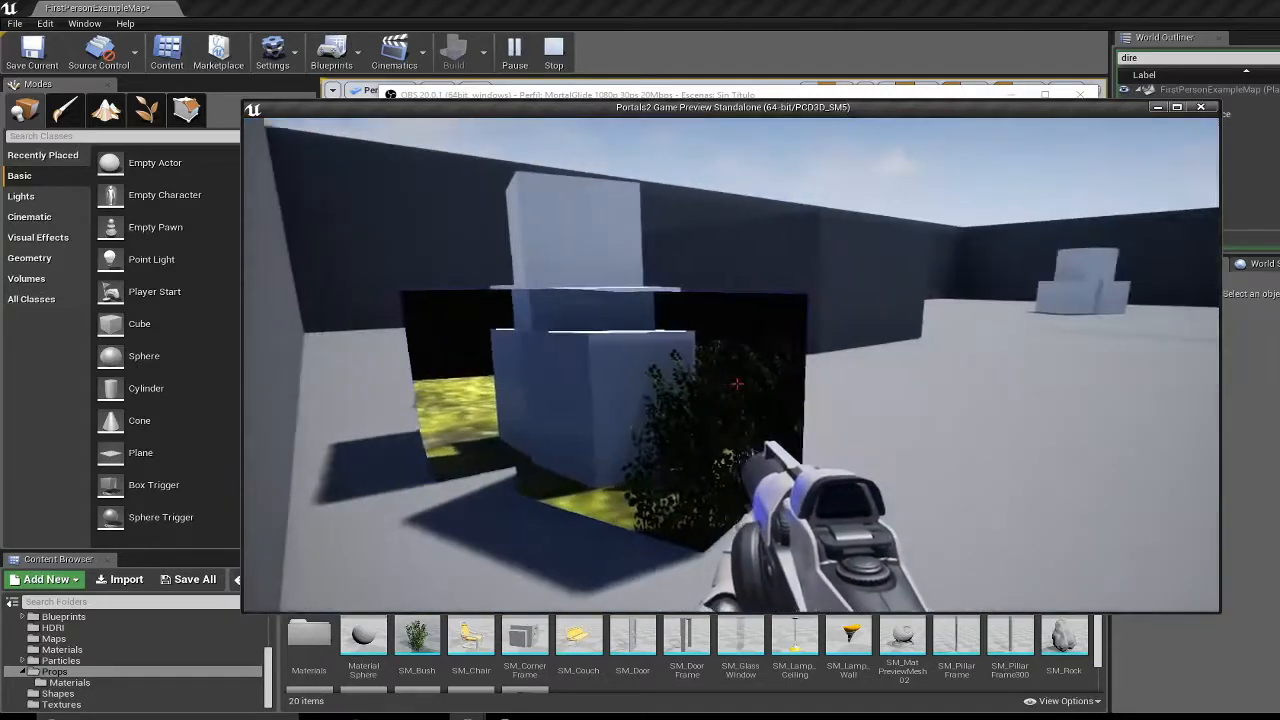
{"action": "left_click", "coordinate": [737, 384]}
{"action": "key", "text": "w"}
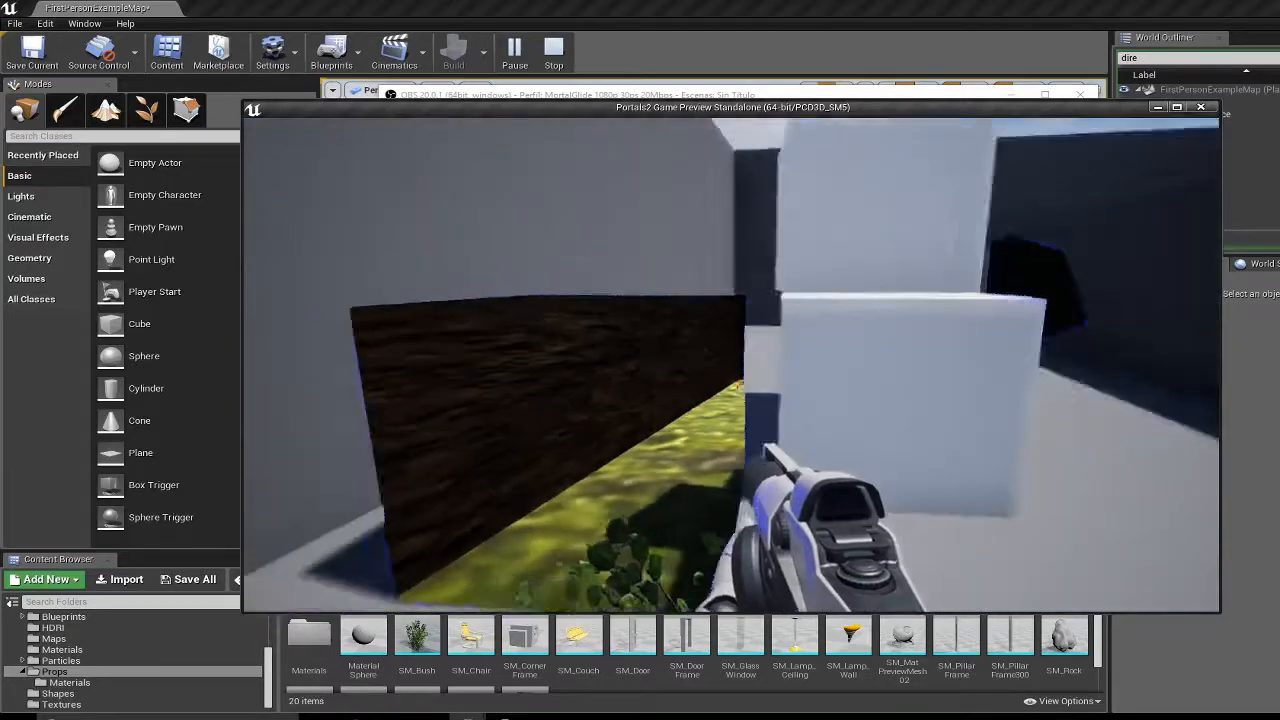
{"action": "left_click", "coordinate": [737, 384]}
{"action": "key", "text": "w"}
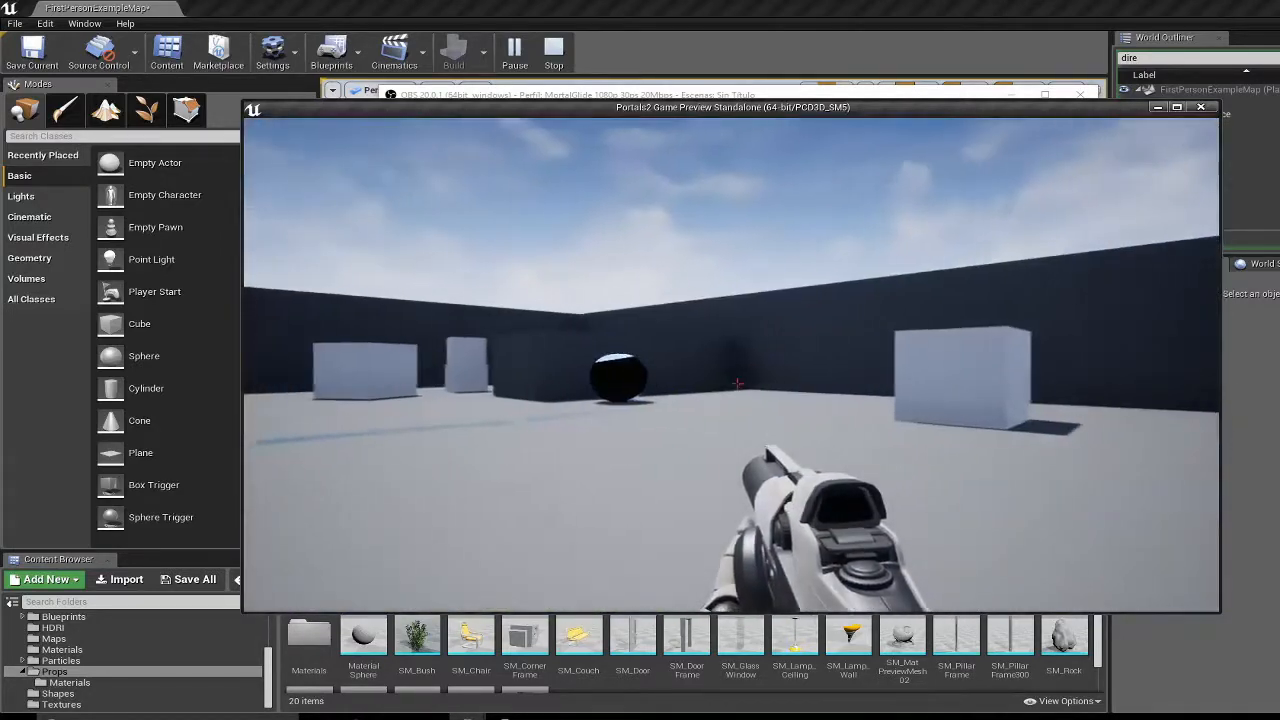
- Approach and circle the portal sphere in the preview, shooting it to examine the other world through its moving surface
{"action": "key", "text": "w"}
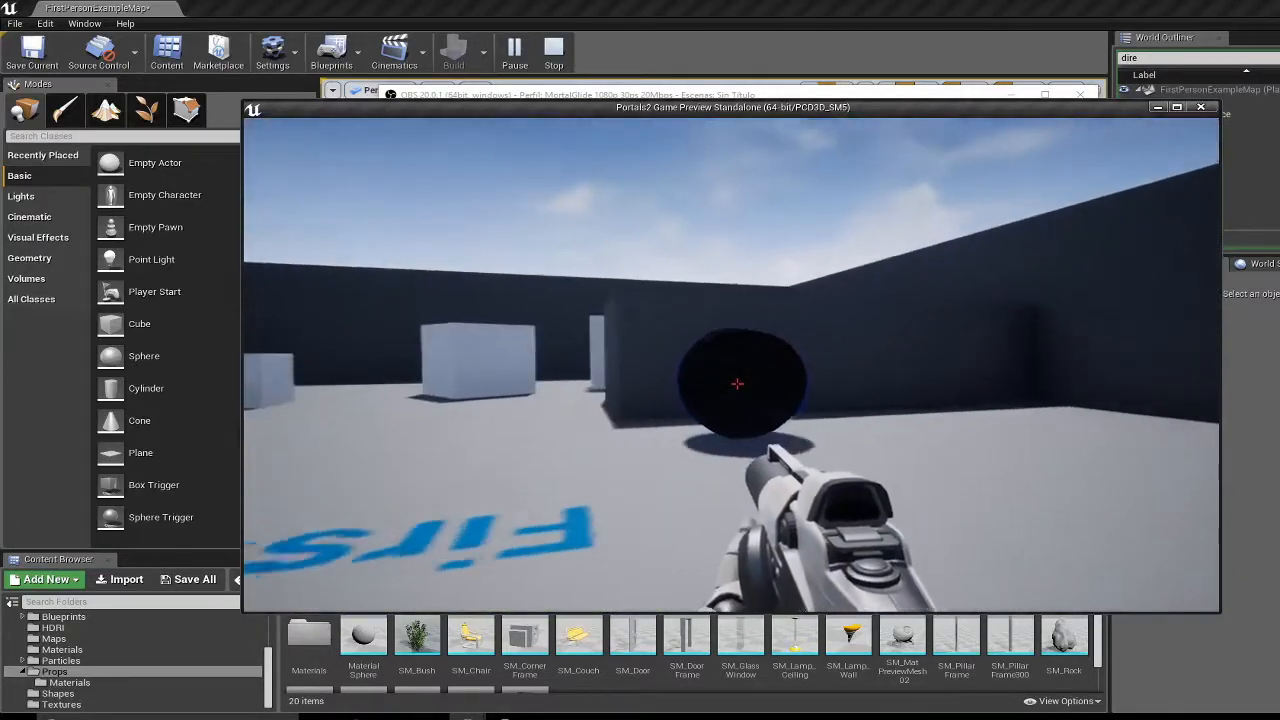
{"action": "key", "text": "w"}
{"action": "key", "text": "s"}
{"action": "left_click", "coordinate": [737, 384]}
{"action": "left_click", "coordinate": [737, 384]}
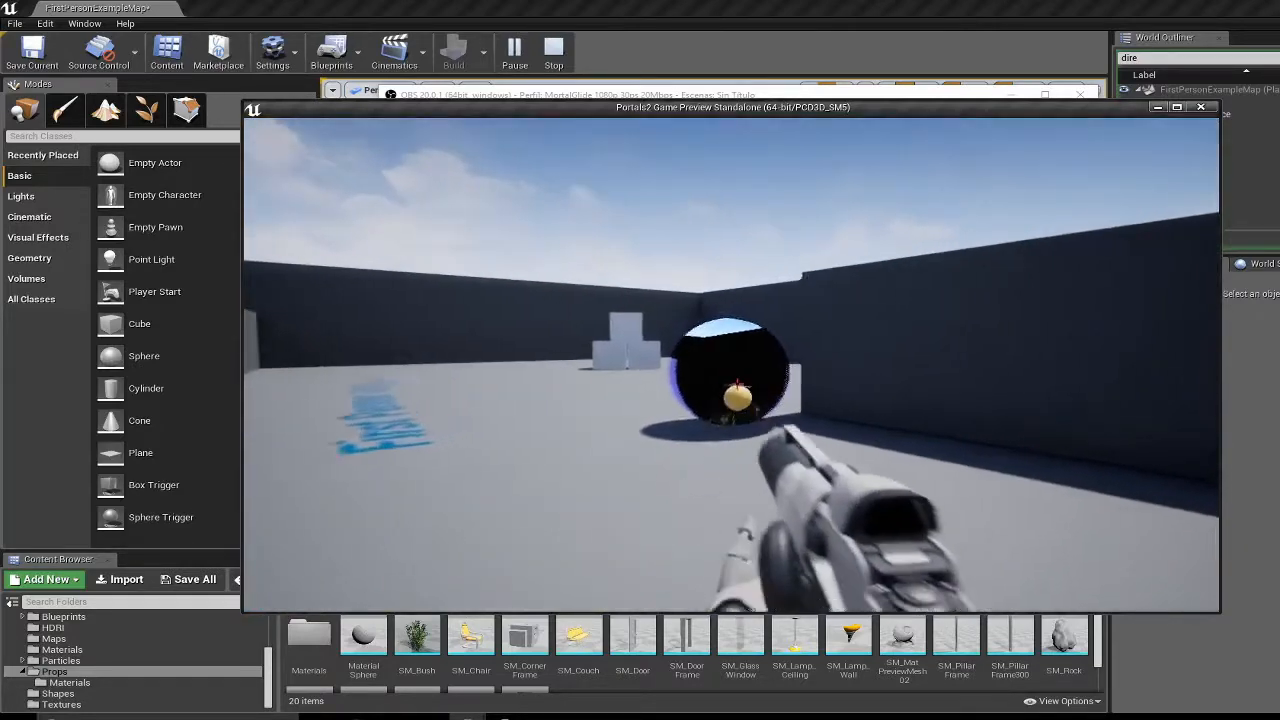
{"action": "left_click", "coordinate": [737, 384]}
{"action": "key", "text": "w"}
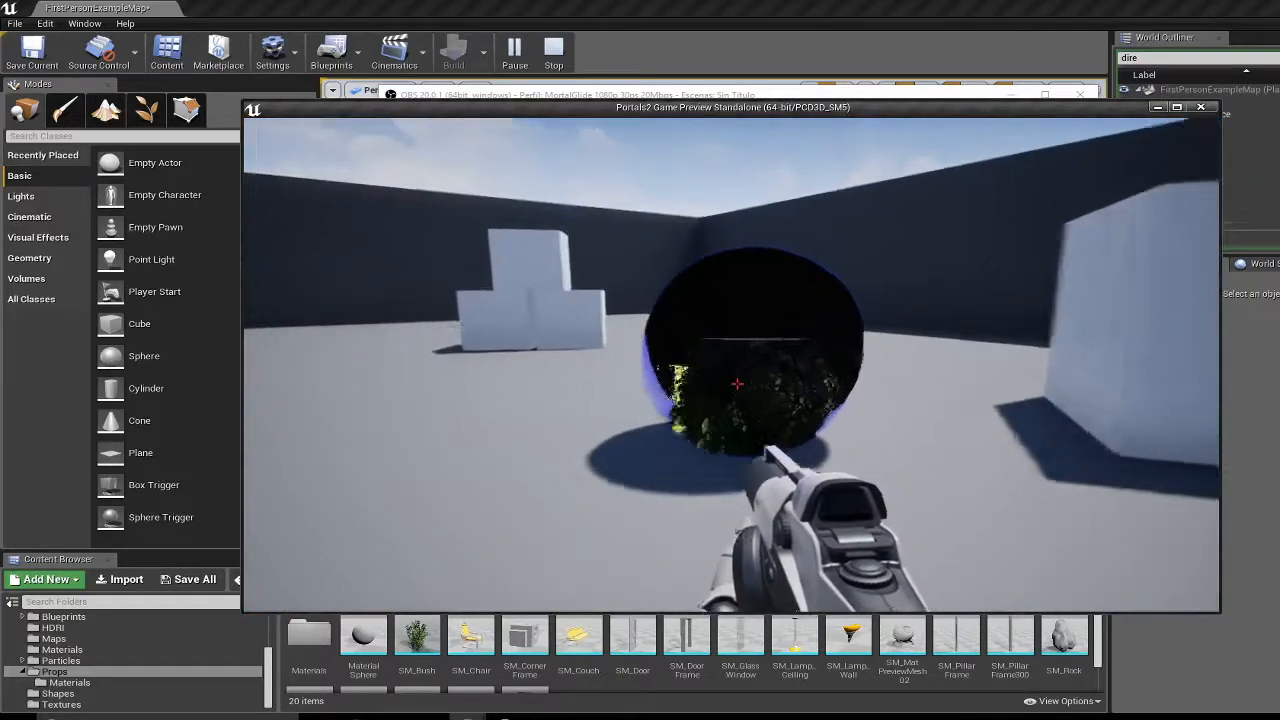
{"action": "key", "text": "d"}
{"action": "key", "text": "s"}
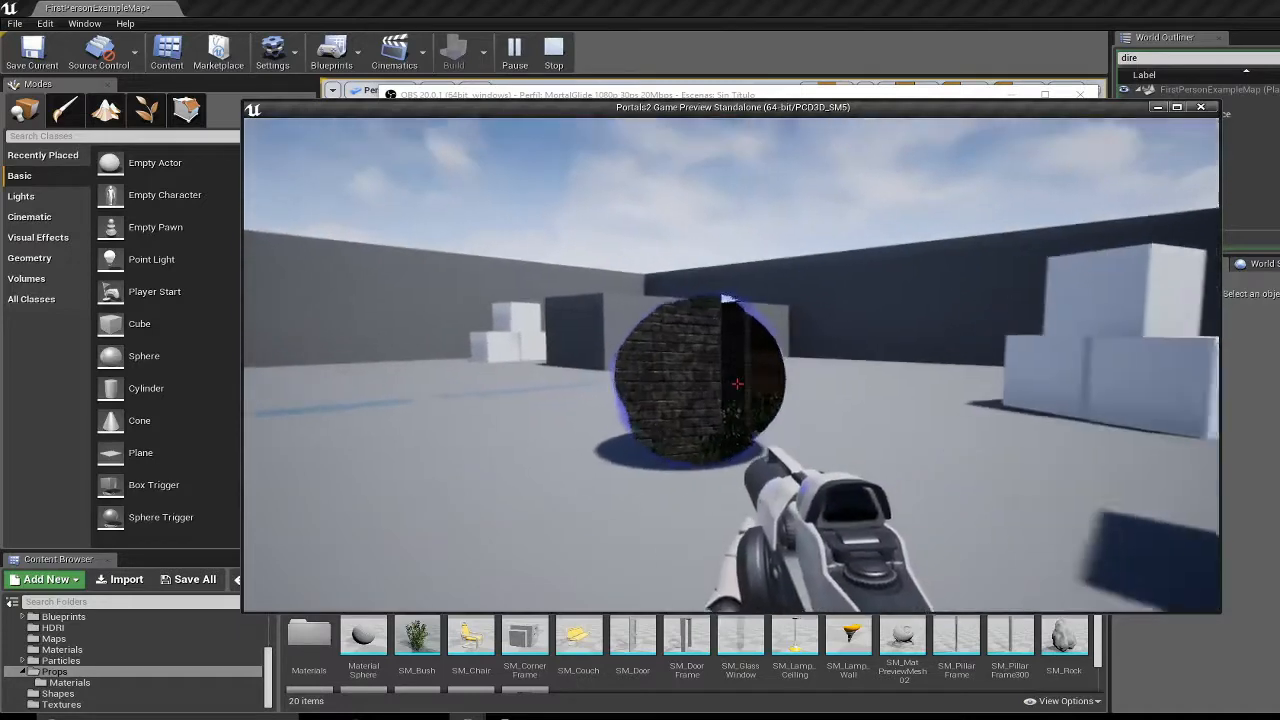
{"action": "key", "text": "w"}
{"action": "key", "text": "d"}
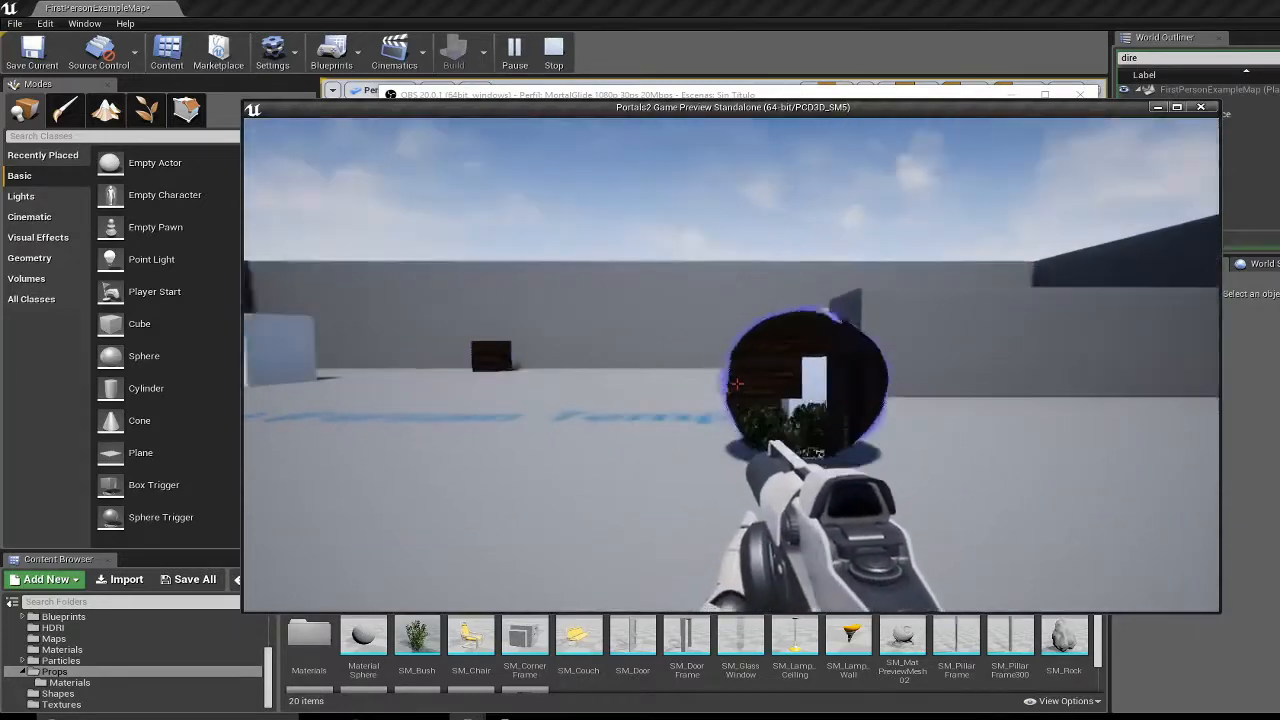
- Shoot the portal sphere across the arena, and fire at the portal cube behind the stacked boxes
{"action": "left_click", "coordinate": [737, 384]}
{"action": "key", "text": "w"}
{"action": "key", "text": "a"}
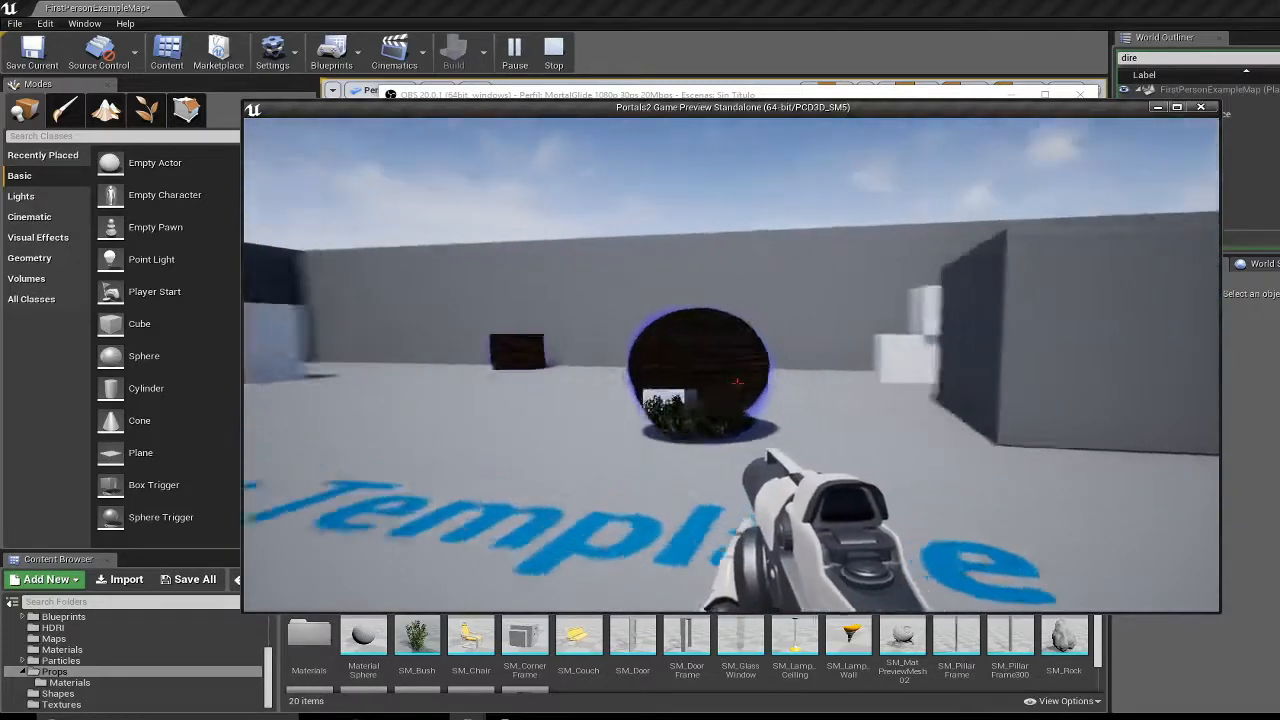
{"action": "left_click", "coordinate": [737, 384]}
{"action": "key", "text": "s"}
{"action": "key", "text": "a"}
{"action": "left_click", "coordinate": [737, 384]}
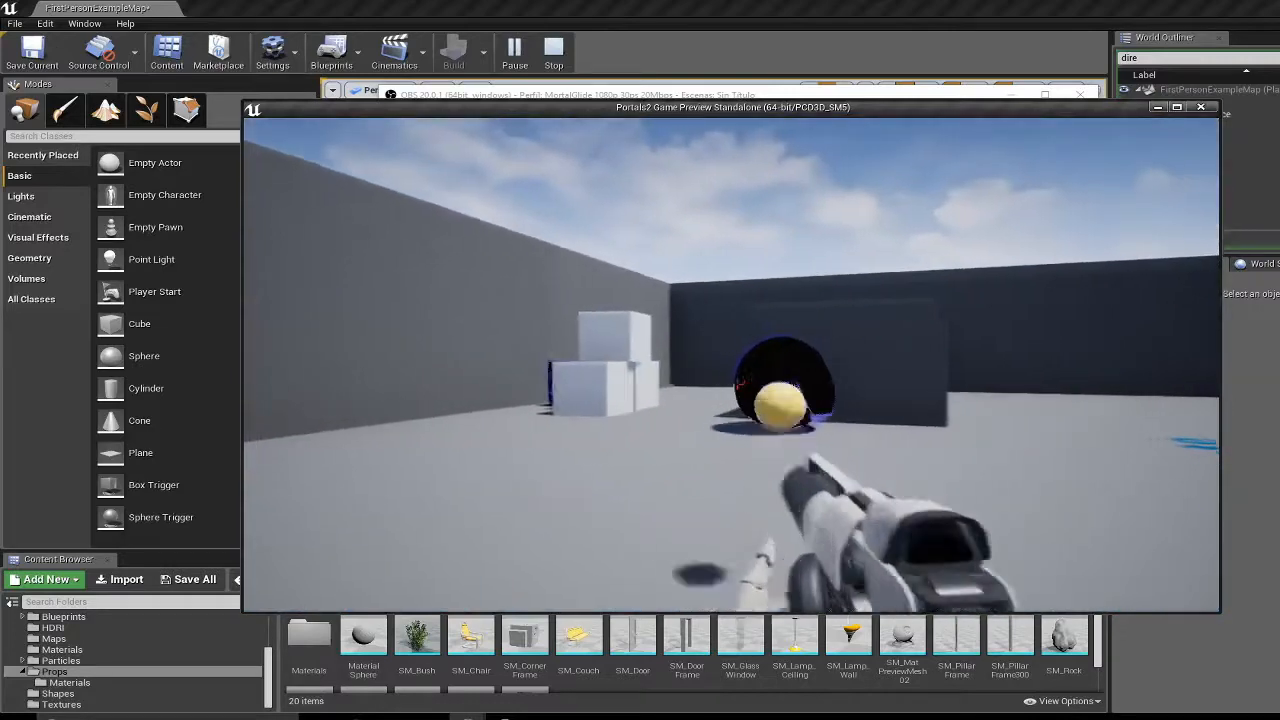
{"action": "key", "text": "w"}
{"action": "left_click", "coordinate": [737, 384]}
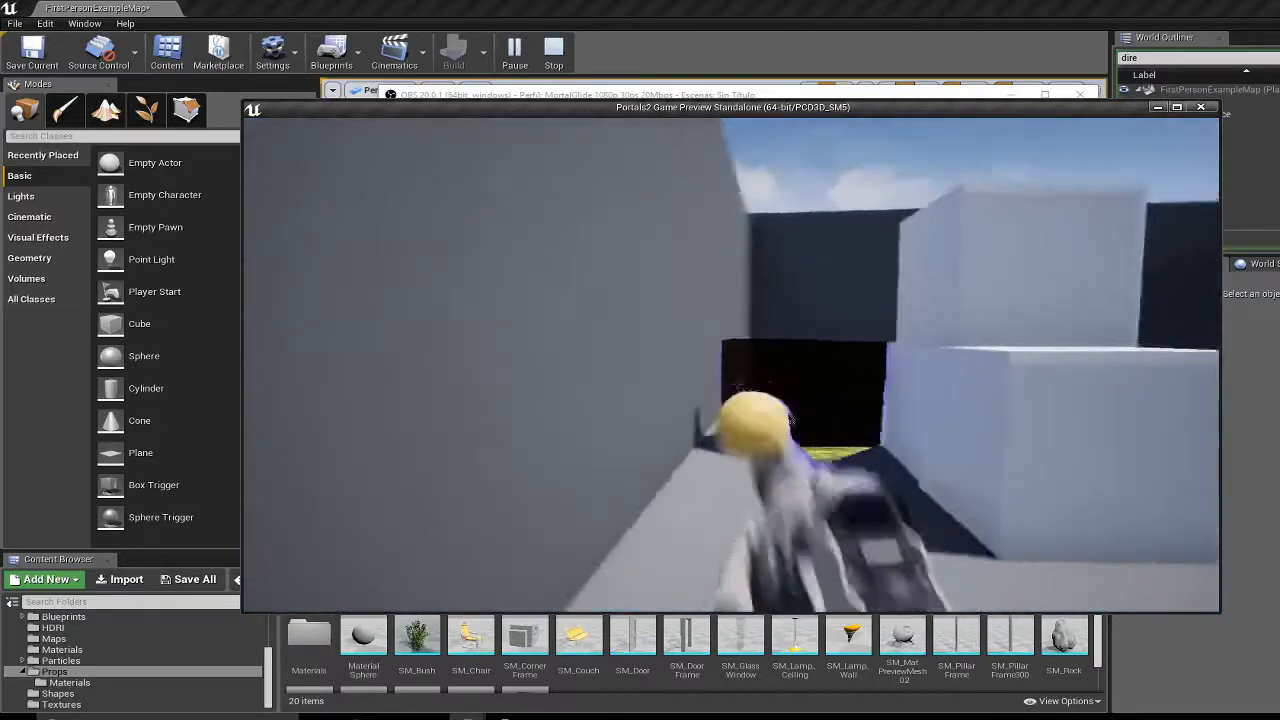
{"action": "left_click", "coordinate": [737, 384]}
{"action": "key", "text": "w"}
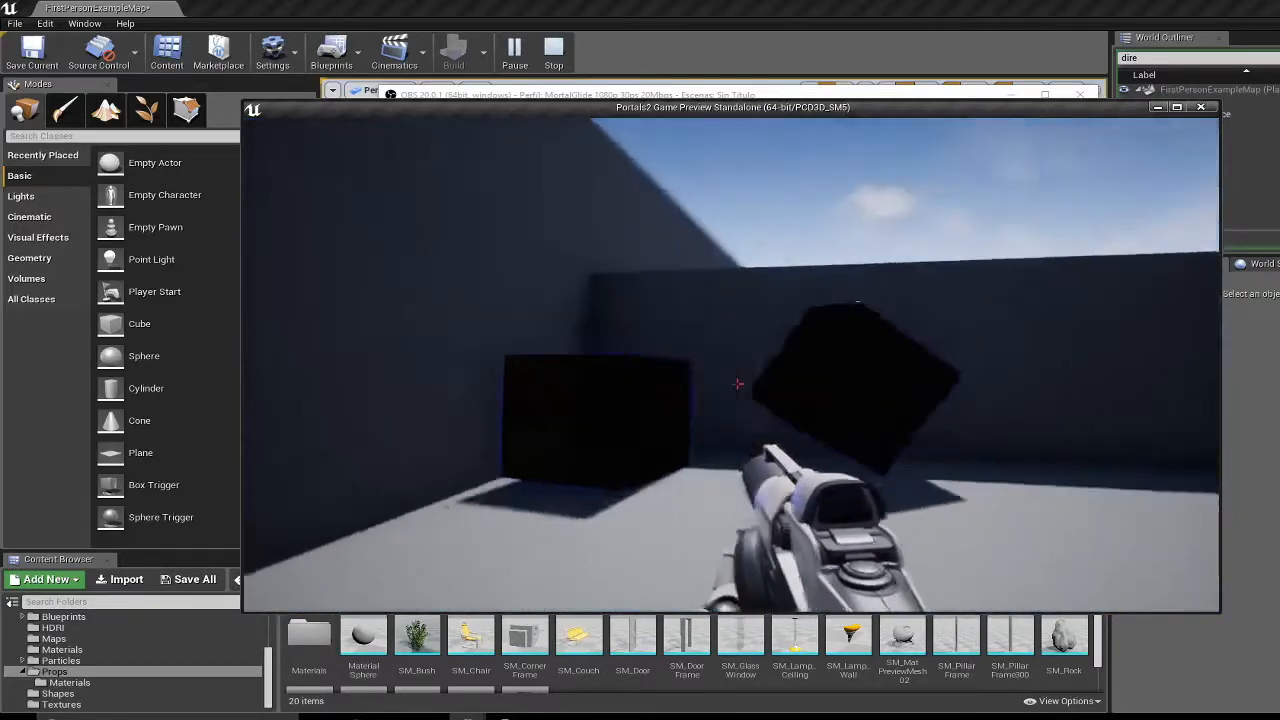
- Move in and out of the portal cubes in the shaded corner to inspect the grassy world from inside and outside
{"action": "key", "text": "d"}
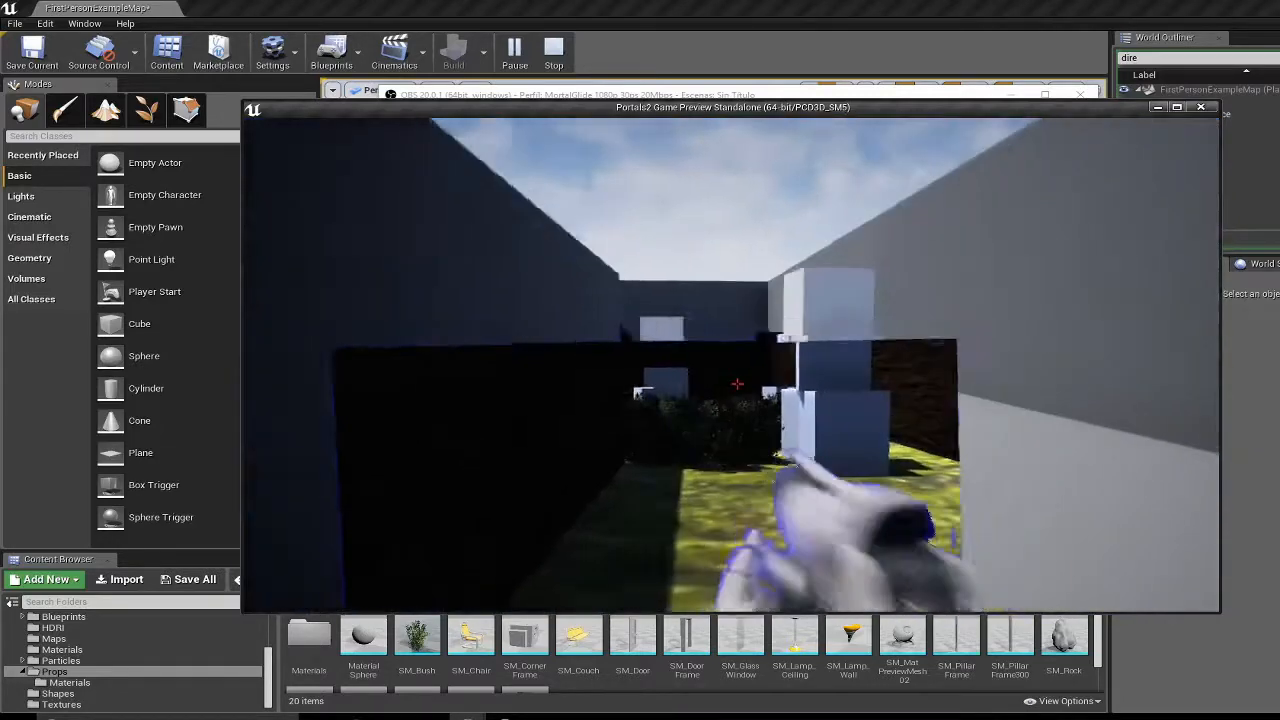
{"action": "key", "text": "a"}
{"action": "key", "text": "s"}
{"action": "key", "text": "d"}
{"action": "key", "text": "d"}
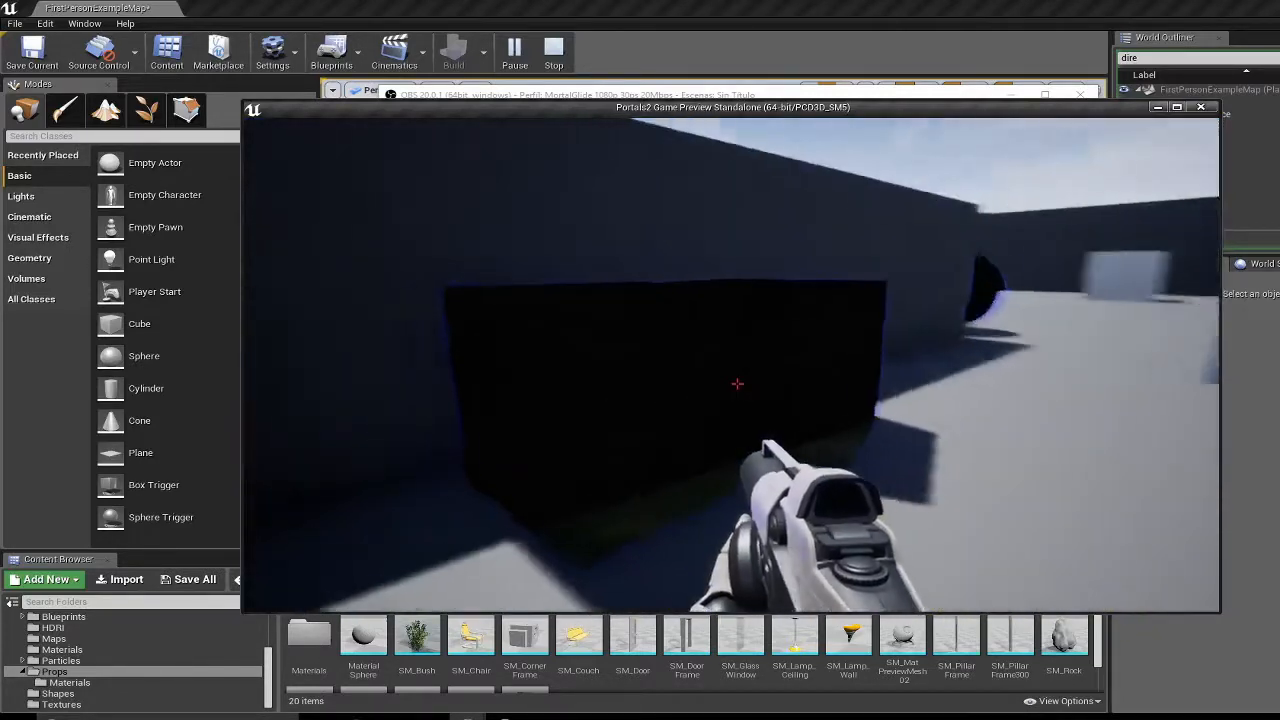
{"action": "key", "text": "a"}
{"action": "key", "text": "s"}
{"action": "key", "text": "w"}
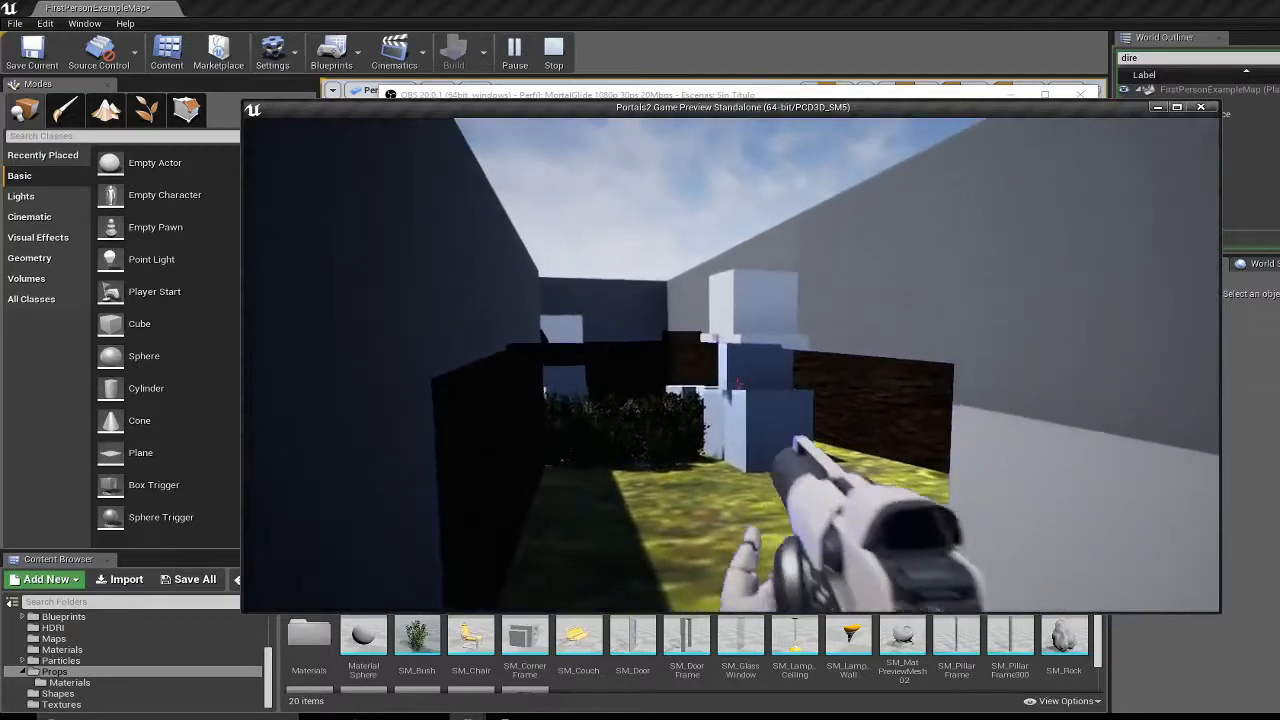
{"action": "key", "text": "a"}
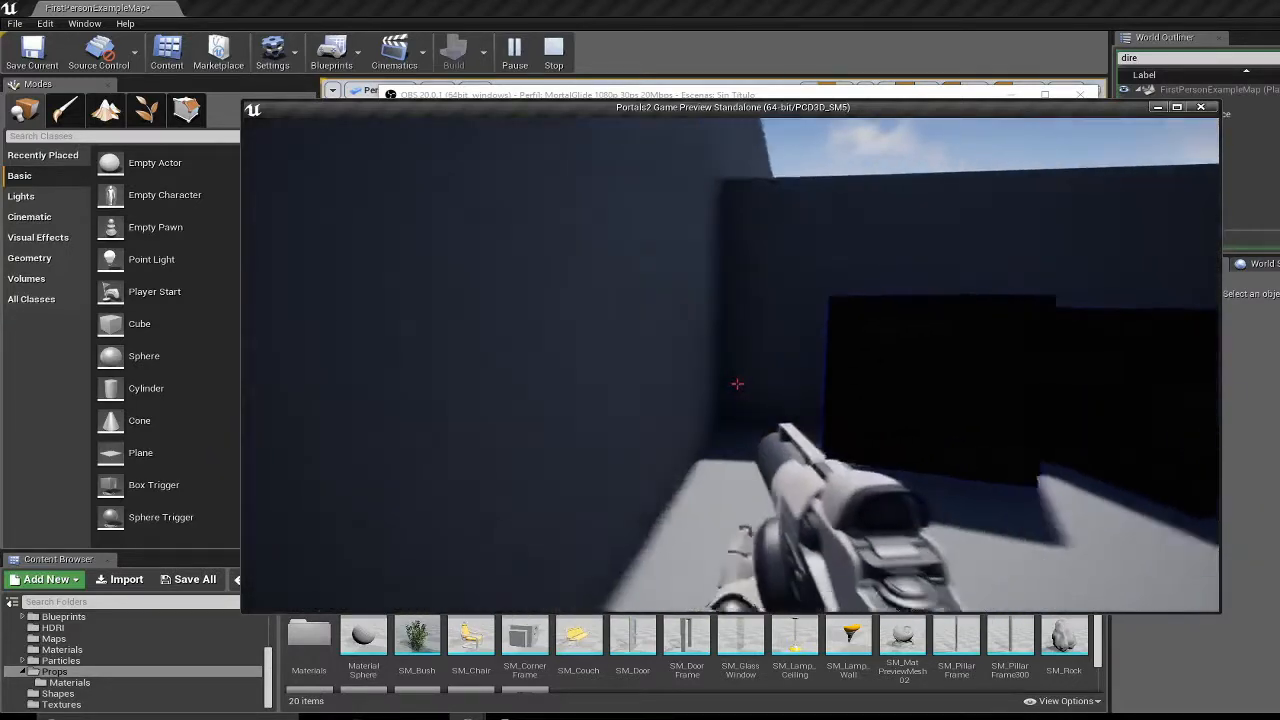
- Fire projectiles at the portal cubes along the shaded wall to test how the portal view follows their movement
{"action": "left_click", "coordinate": [737, 384]}
{"action": "left_click", "coordinate": [737, 384]}
{"action": "left_click", "coordinate": [737, 384]}
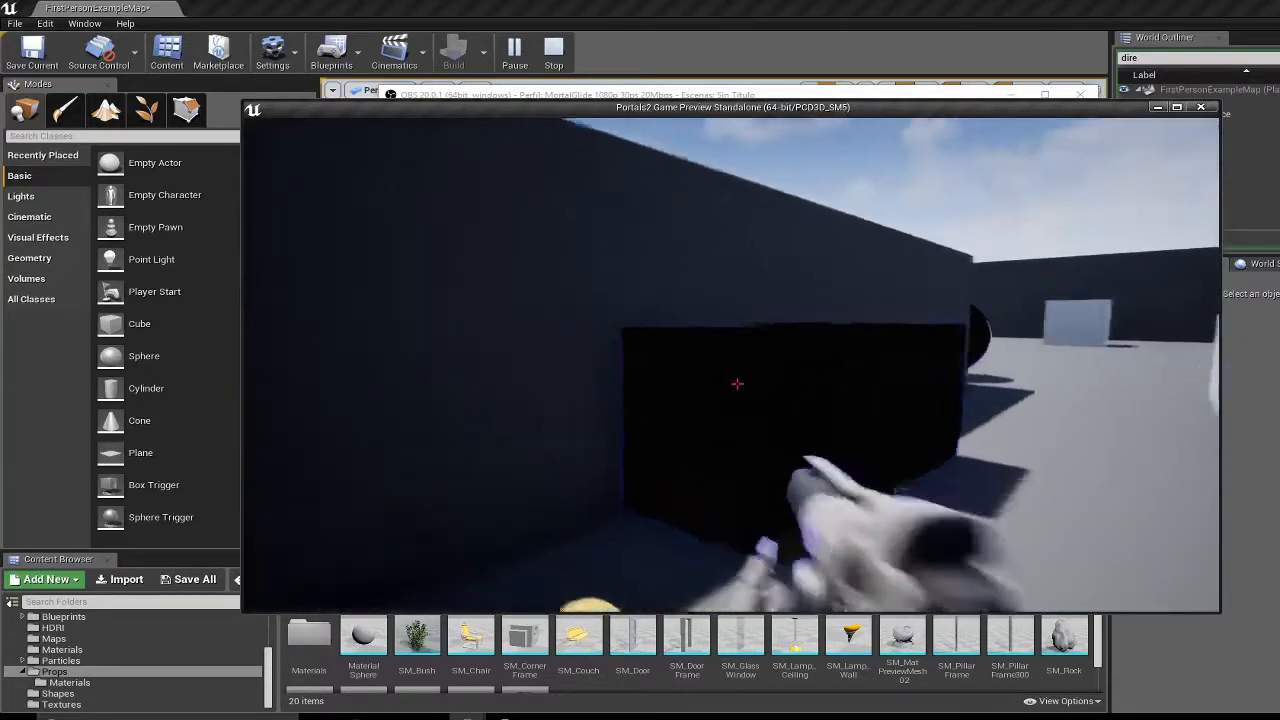
{"action": "left_click", "coordinate": [737, 384]}
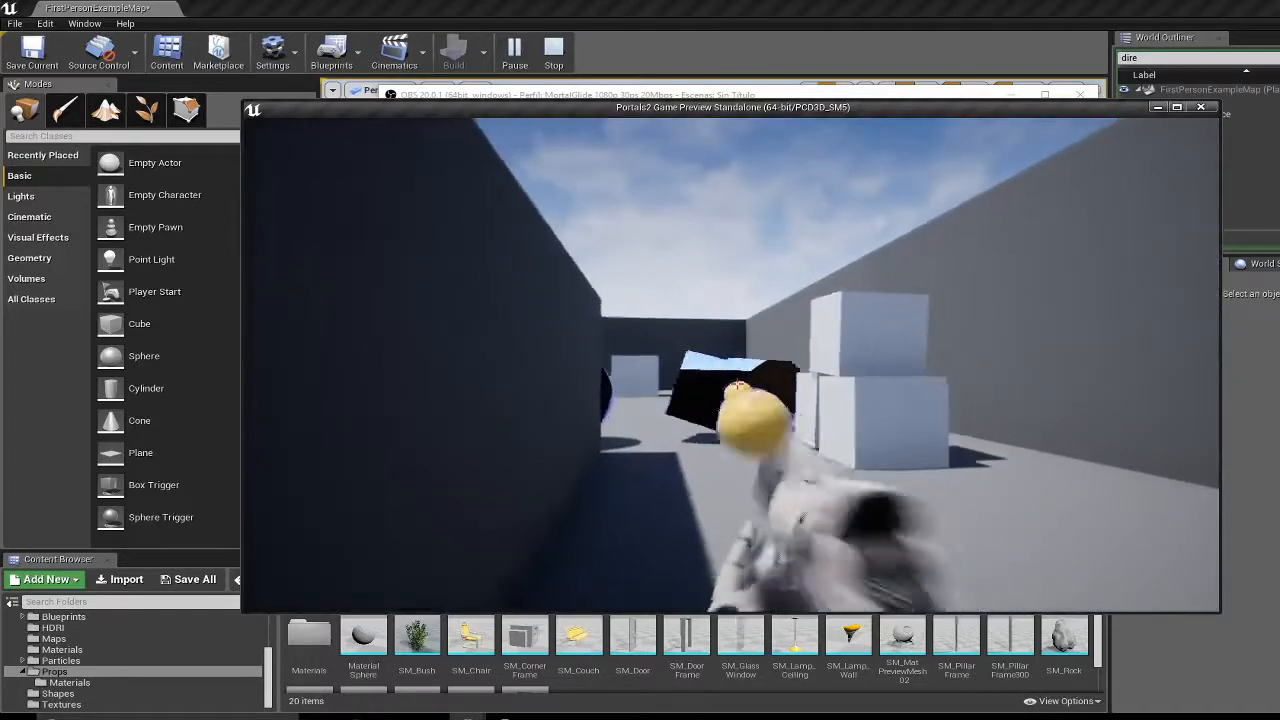
{"action": "key", "text": "w"}
{"action": "left_click", "coordinate": [737, 384]}
{"action": "left_click", "coordinate": [737, 384]}
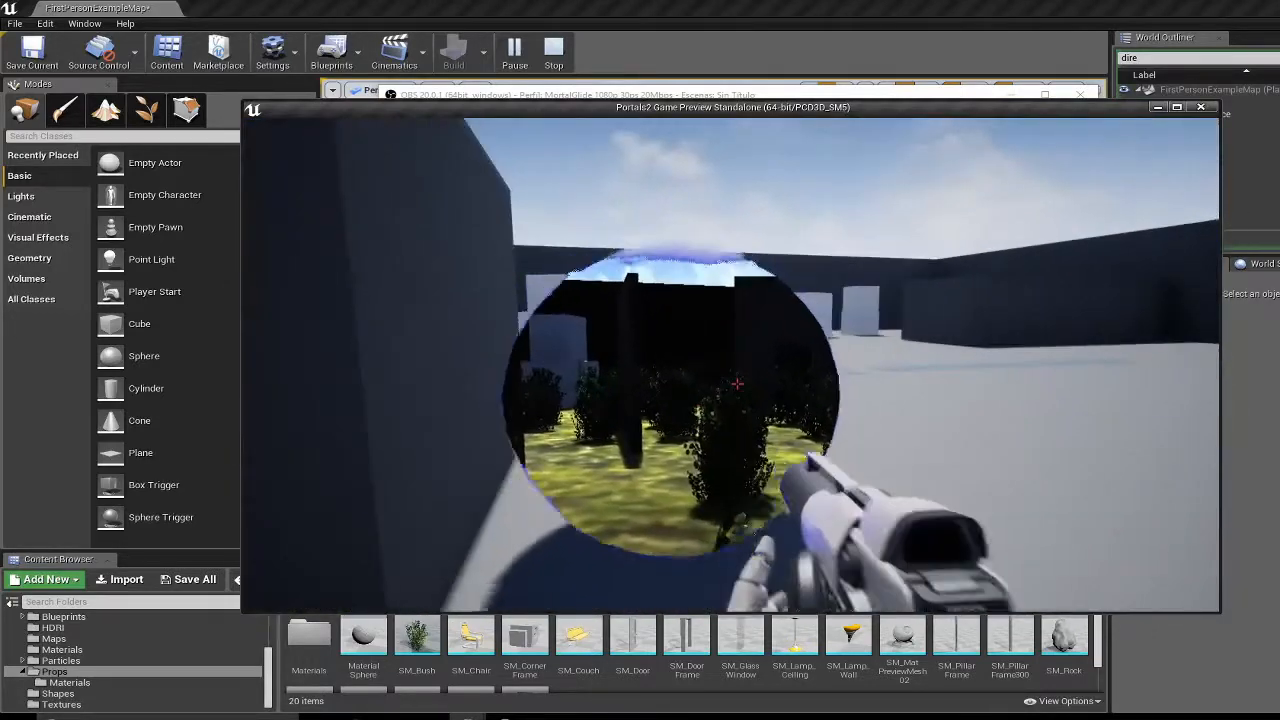
- Circle the portal sphere at close range to check its changing perspective, and end the game preview
{"action": "key", "text": "w"}
{"action": "left_click", "coordinate": [737, 384]}
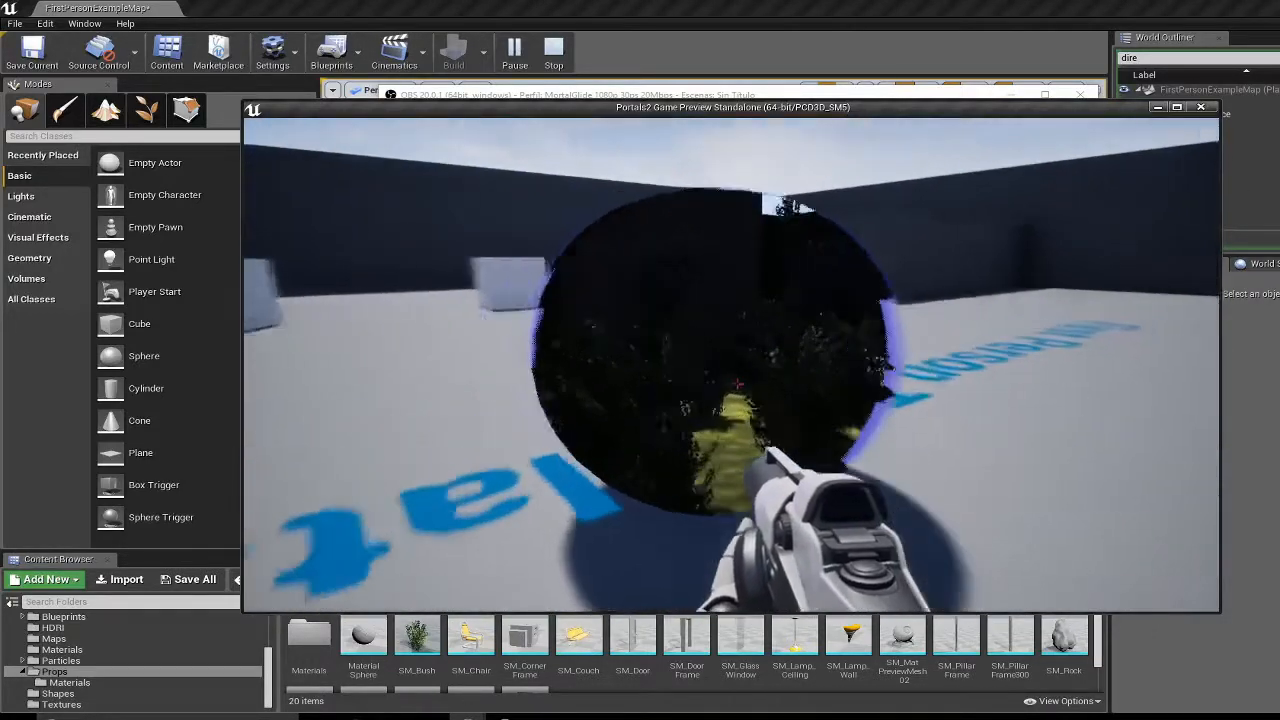
{"action": "key", "text": "a"}
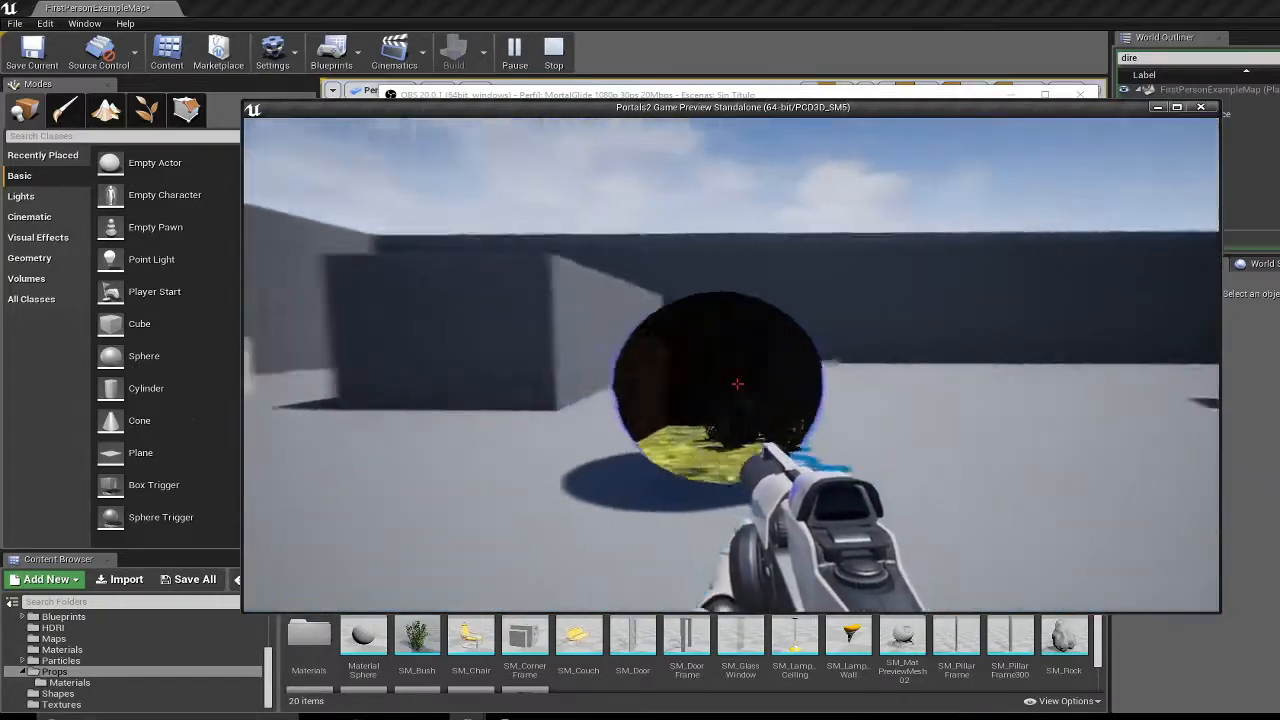
{"action": "key", "text": "a"}
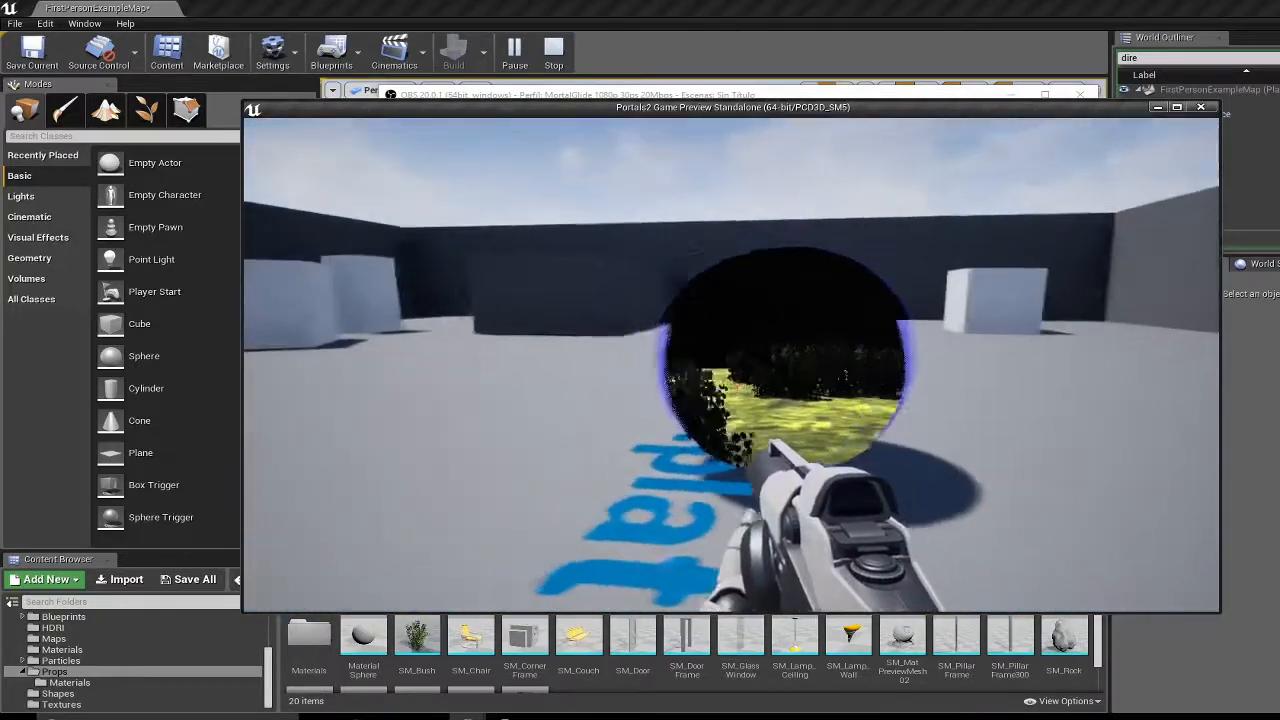
{"action": "key", "text": "a"}
{"action": "key", "text": "Escape"}
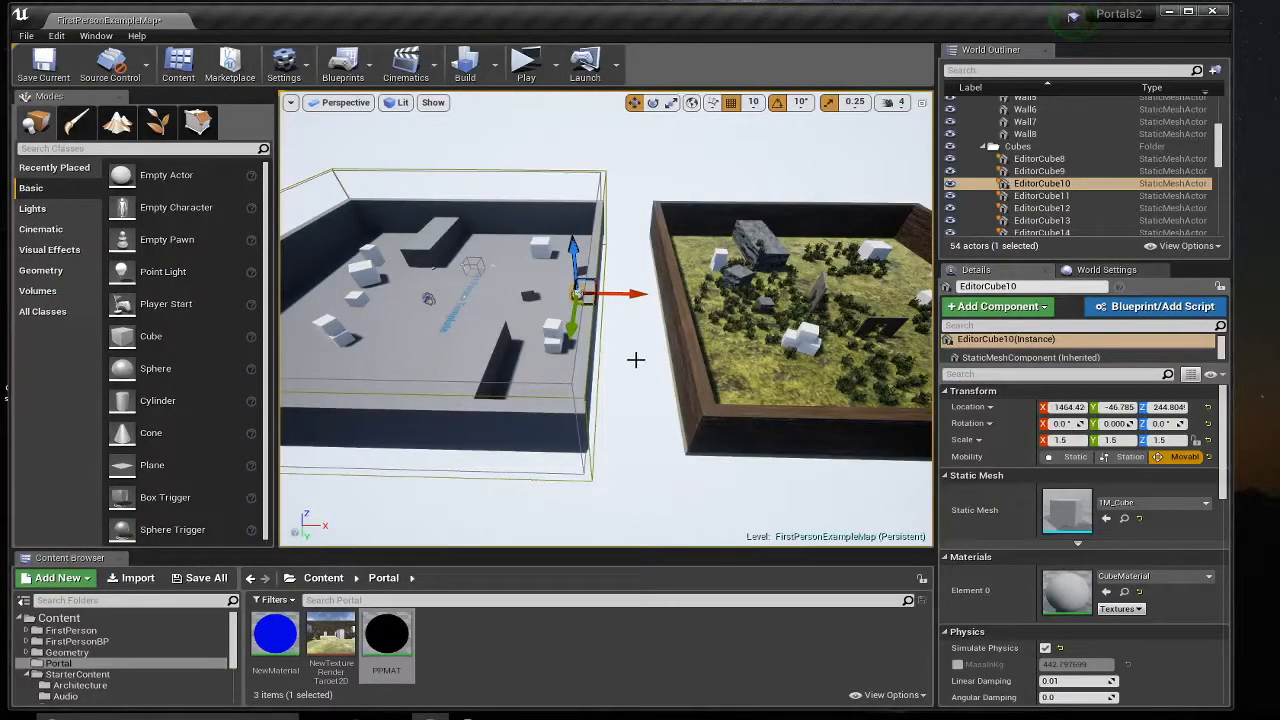
- Examine the grey arena and the grass-covered arena placed side by side in the level
{"action": "key", "text": "w"}
{"action": "mouse_move", "coordinate": [636, 360]}
{"action": "right_mouse_down"}
{"action": "mouse_move", "coordinate": [644, 348]}
{"action": "mouse_move", "coordinate": [636, 360]}
{"action": "right_mouse_up"}
{"action": "key", "text": "a"}
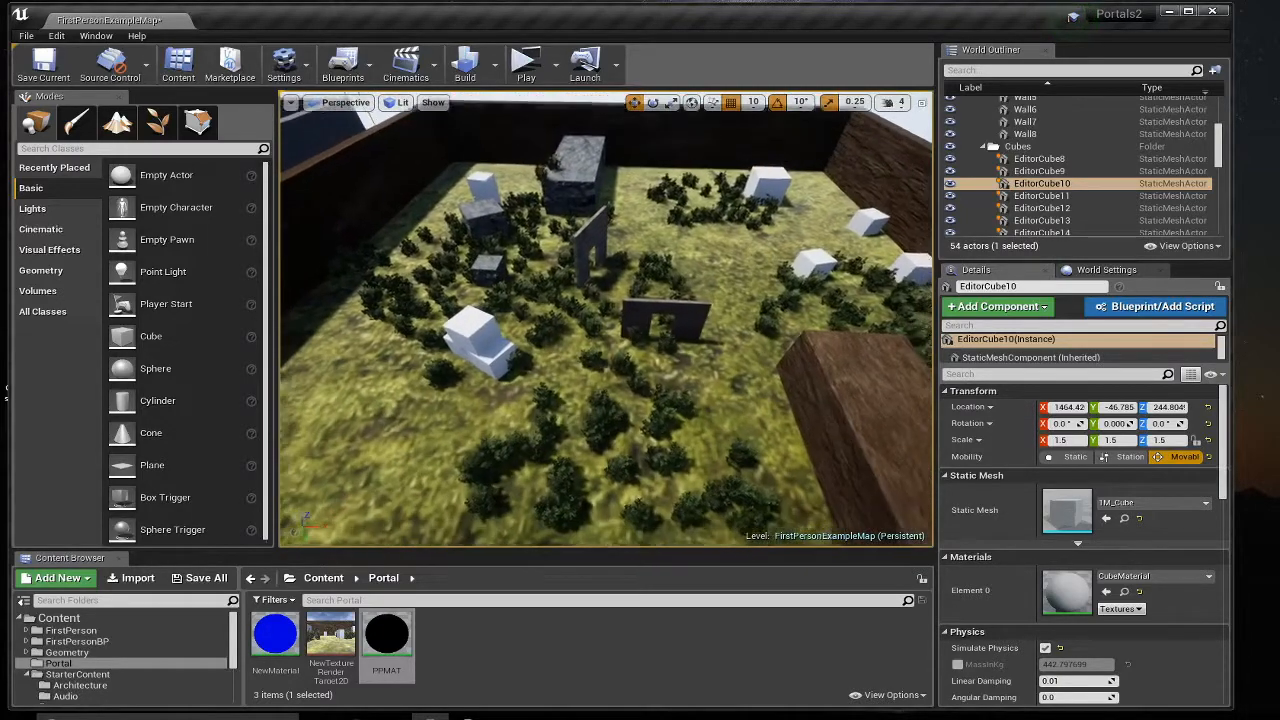
{"action": "right_click_drag", "start_coordinate": [606, 320], "coordinate": [700, 320]}
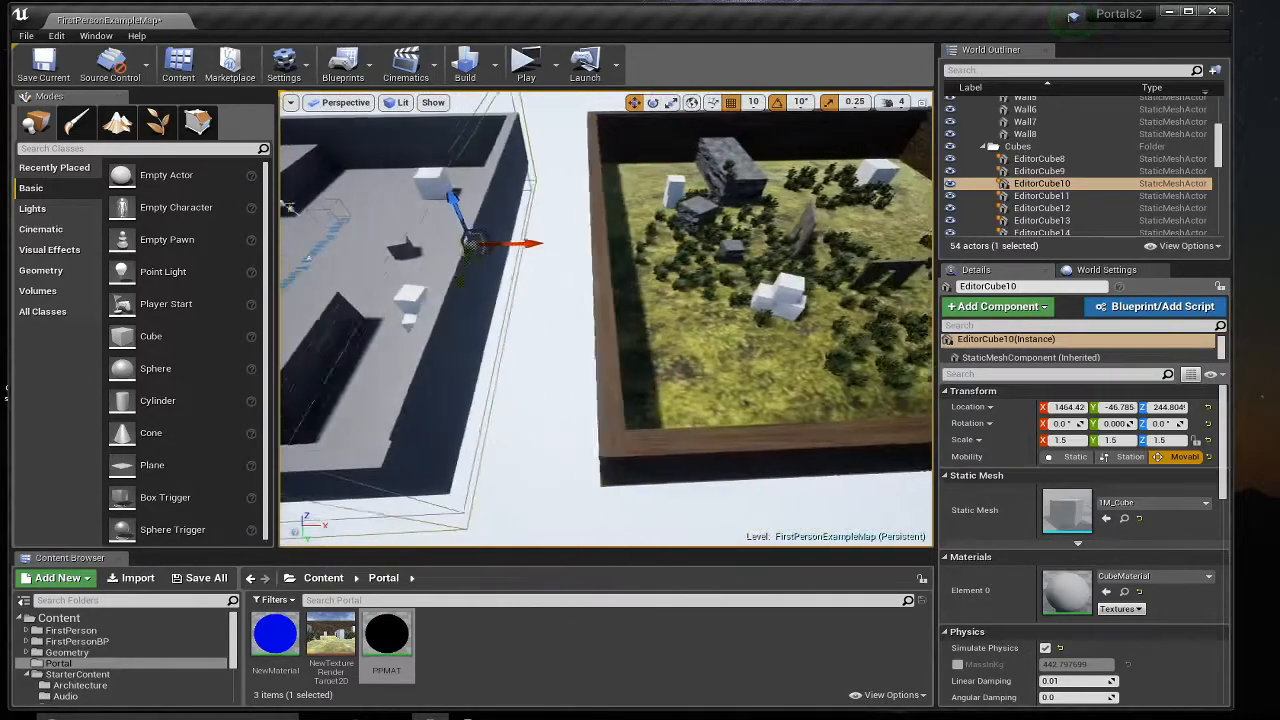
{"action": "key", "text": "w"}
{"action": "right_click_drag", "start_coordinate": [468, 331], "coordinate": [420, 375]}
{"action": "key", "text": "s"}
{"action": "right_click_drag", "start_coordinate": [606, 320], "coordinate": [344, 265]}
{"action": "key", "text": "s"}
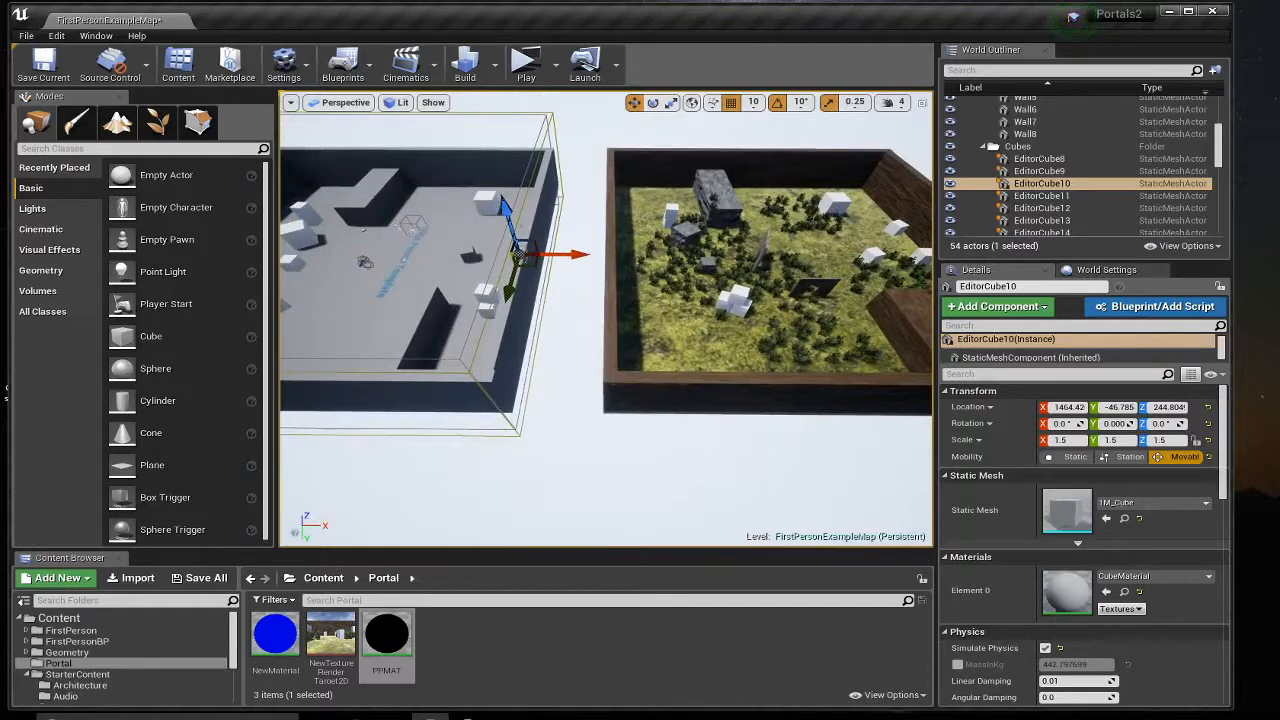
{"action": "right_click_drag", "start_coordinate": [699, 269], "coordinate": [779, 269]}
- Delete PostProcessVolume2 from the middle of the grey arena
{"action": "right_click_drag", "start_coordinate": [851, 303], "coordinate": [564, 220]}
{"action": "key", "text": "w"}
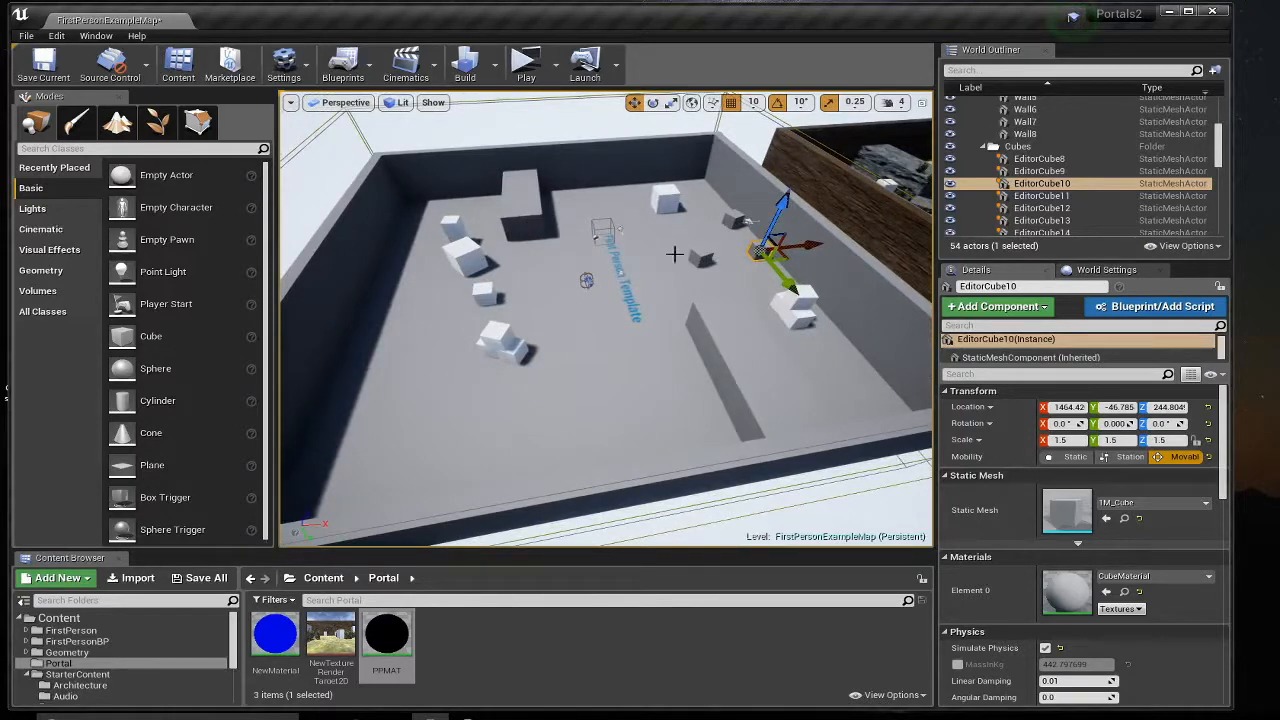
{"action": "right_click_drag", "start_coordinate": [675, 254], "coordinate": [684, 256]}
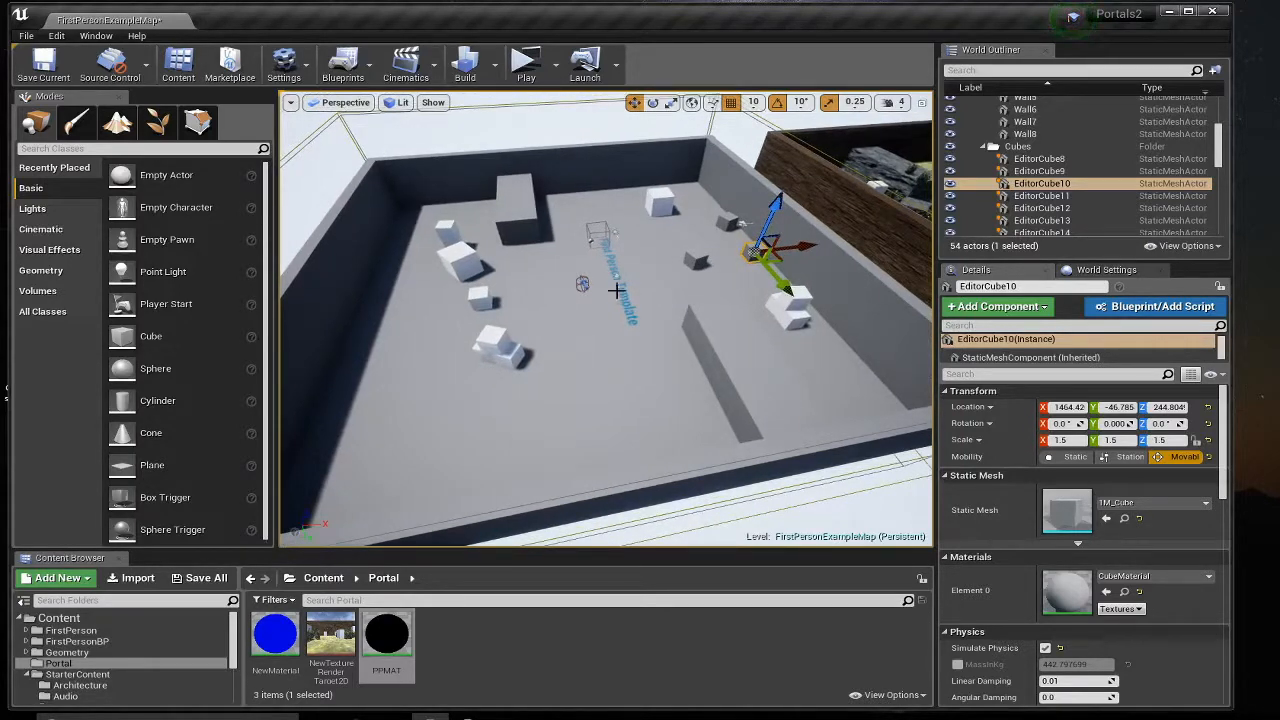
{"action": "left_click", "coordinate": [604, 233]}
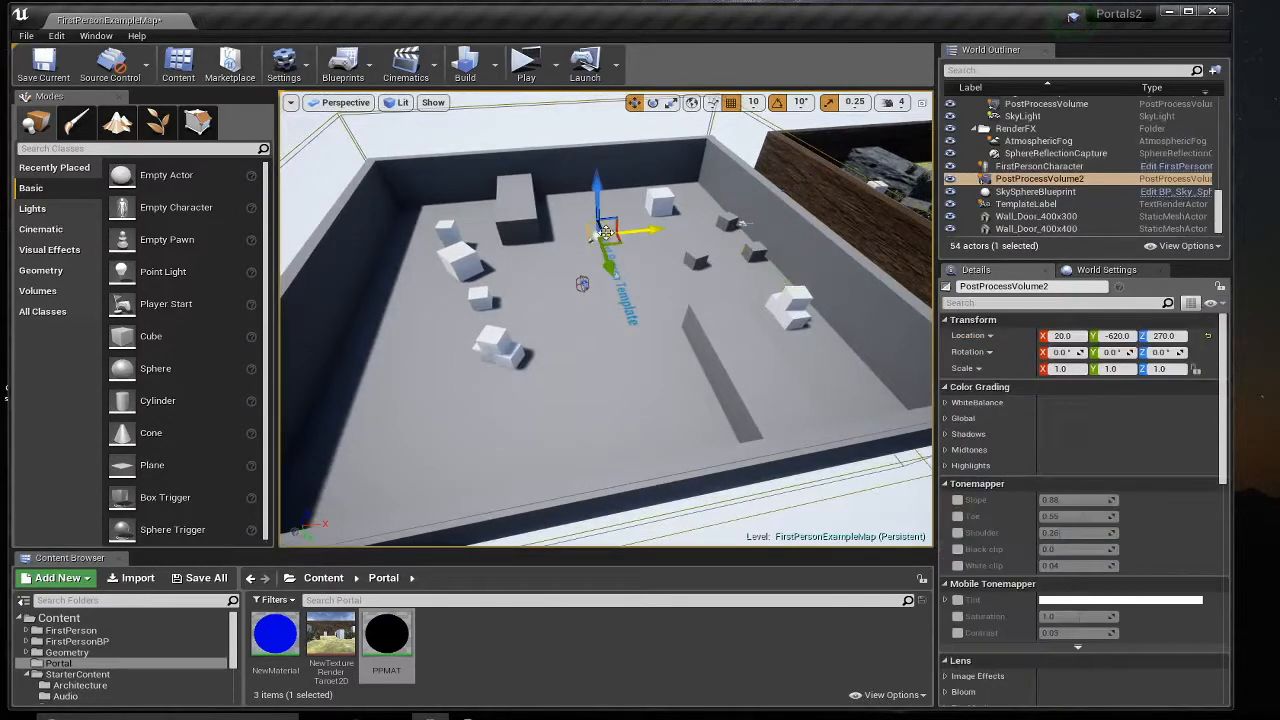
{"action": "key", "text": "Delete"}
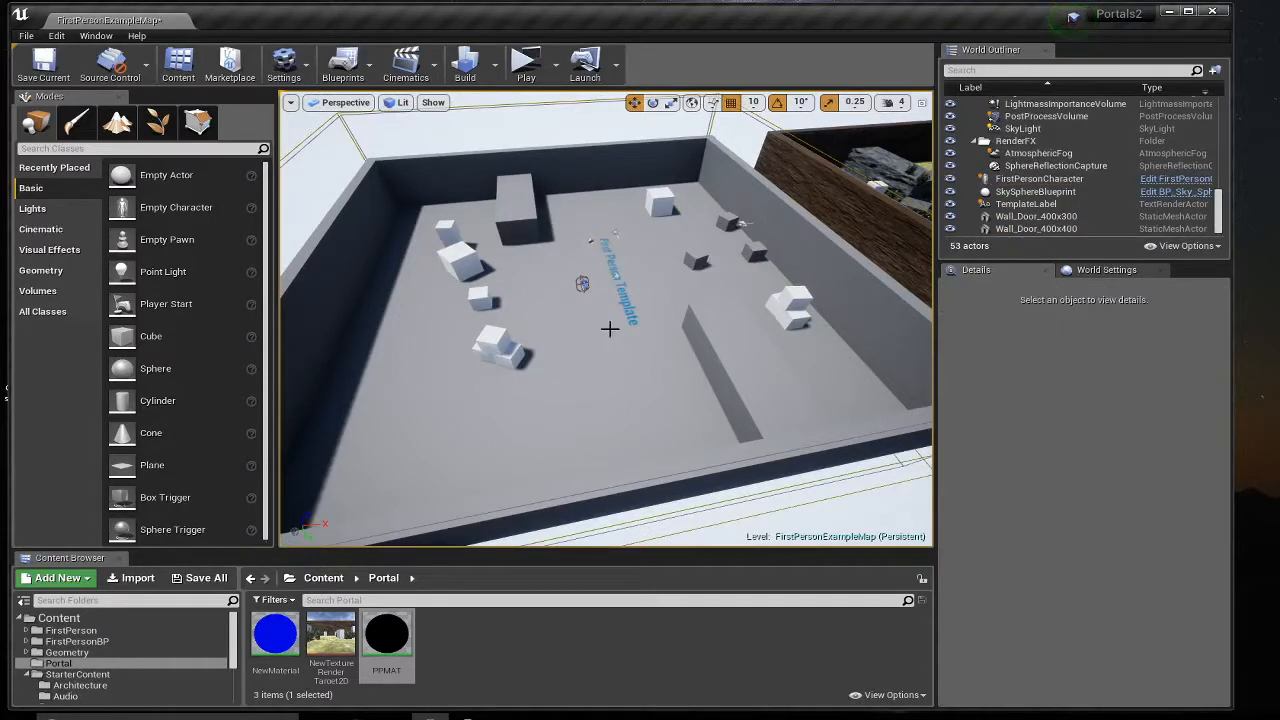
- Place a Scene Capture 2D actor among the bushes in the grassy arena, at about X 4490, Y 350, Z 280
{"action": "right_click_drag", "start_coordinate": [610, 329], "coordinate": [685, 325]}
{"action": "key", "text": "w"}
{"action": "key", "text": "d"}
{"action": "key", "text": "w"}
{"action": "key", "text": "w"}
{"action": "key", "text": "s"}
{"action": "left_click", "coordinate": [88, 148]}
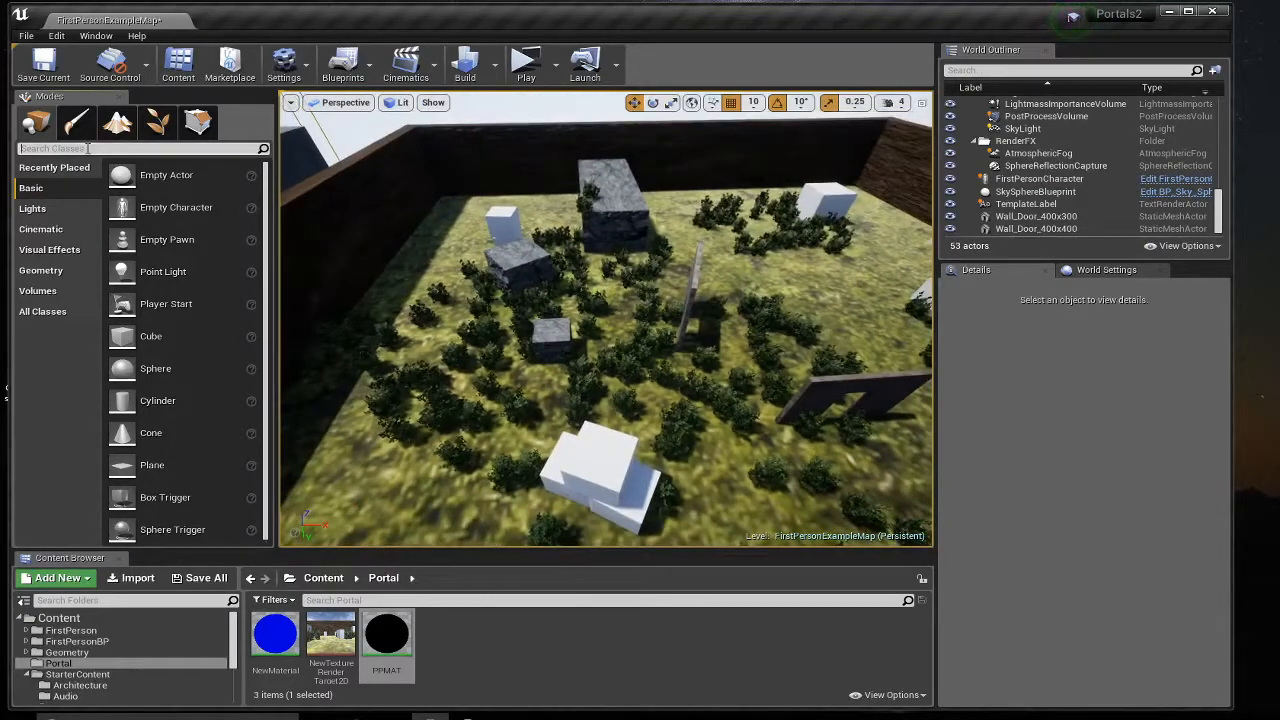
{"action": "type", "text": "scene"}
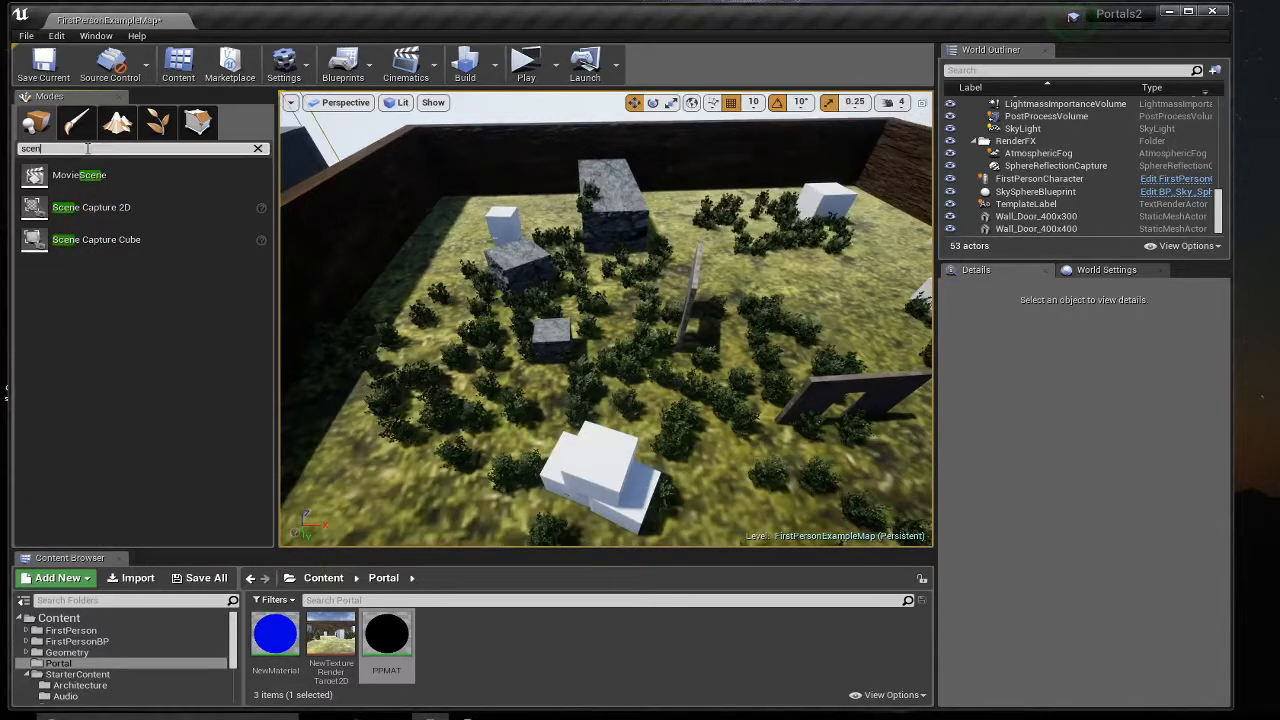
{"action": "left_click_drag", "start_coordinate": [90, 207], "coordinate": [773, 332]}
- Select the FirstPersonCharacter actor beside the floor text in the grey arena
{"action": "key", "text": "a"}
{"action": "key", "text": "a"}
{"action": "key", "text": "a"}
{"action": "right_click_drag", "start_coordinate": [569, 242], "coordinate": [554, 238]}
{"action": "key", "text": "a"}
{"action": "key", "text": "a"}
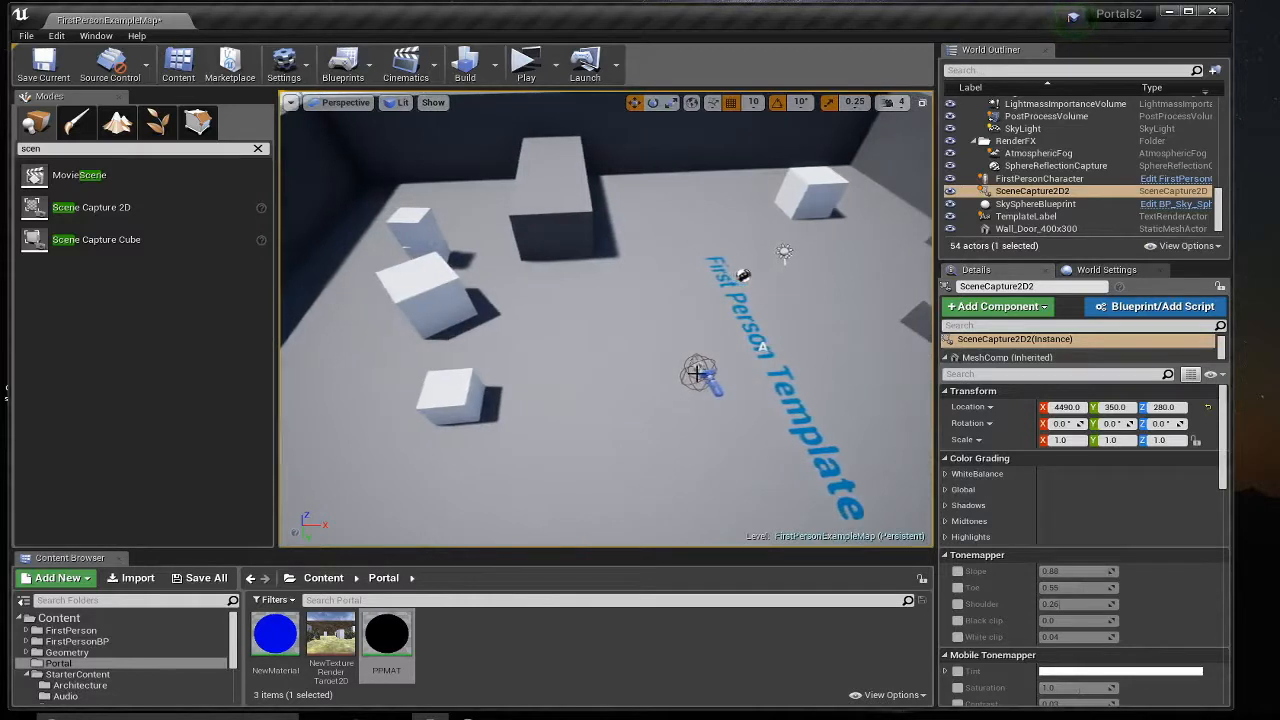
{"action": "left_click", "coordinate": [697, 374]}
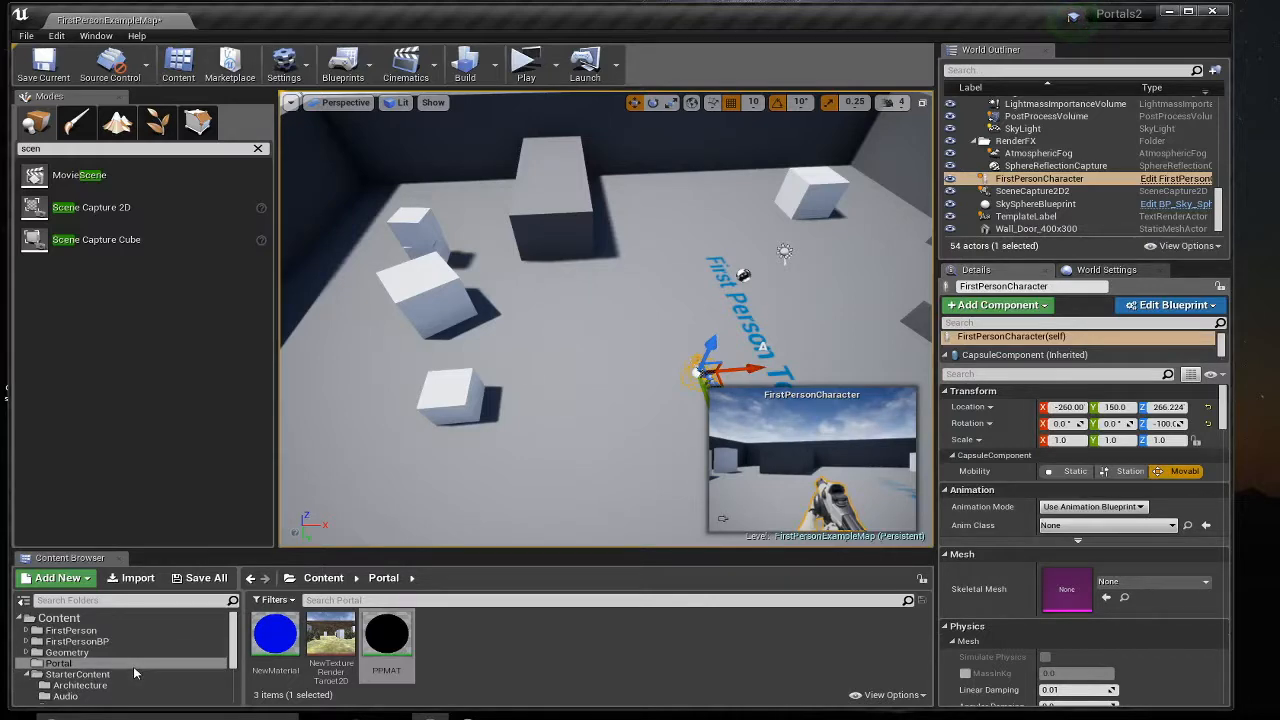
- Force delete NewMaterial, NewTextureRenderTarget2D and PPMAT from the Portal folder
{"action": "left_click", "coordinate": [275, 638]}
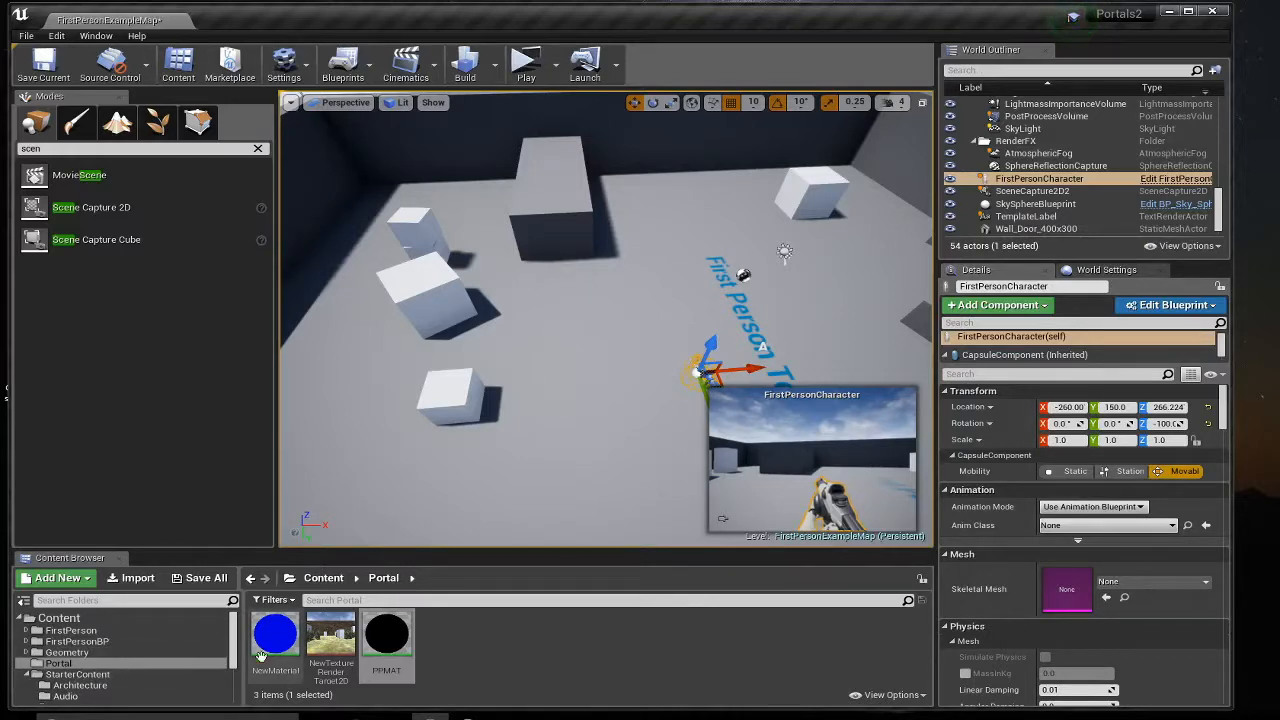
{"action": "left_click", "coordinate": [412, 653], "text": "shift"}
{"action": "key", "text": "Delete"}
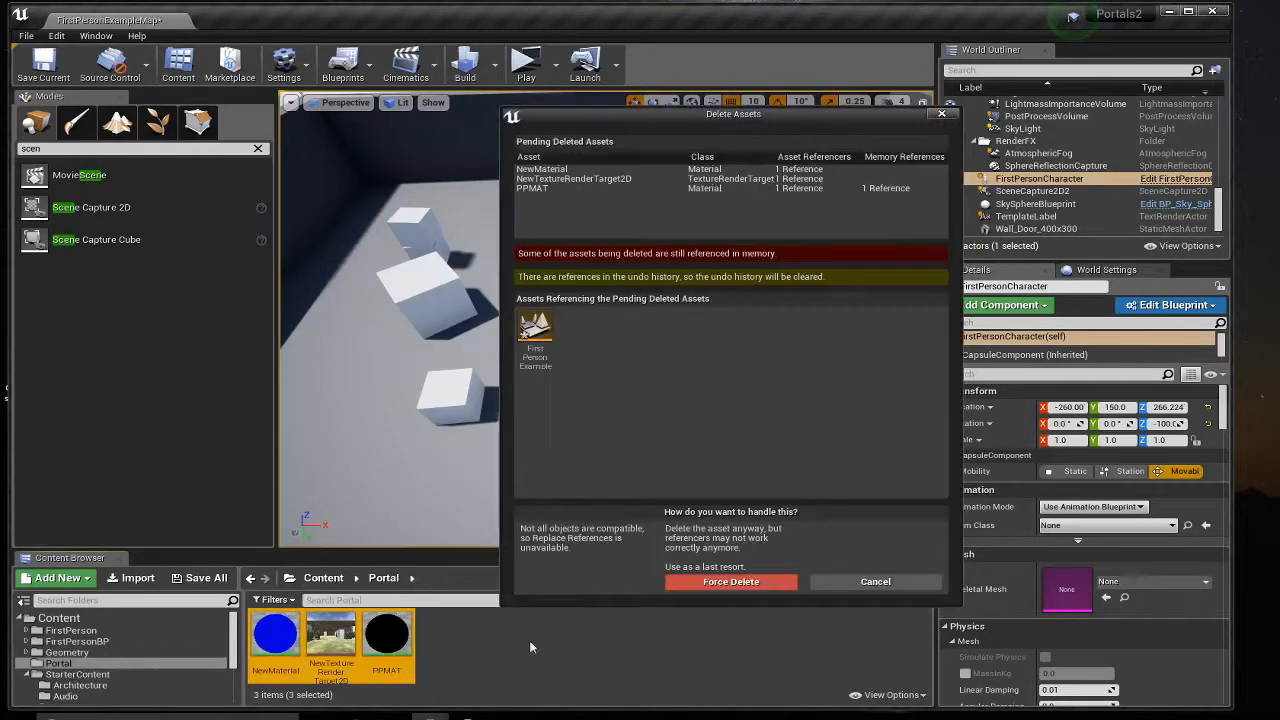
{"action": "left_click", "coordinate": [702, 582]}
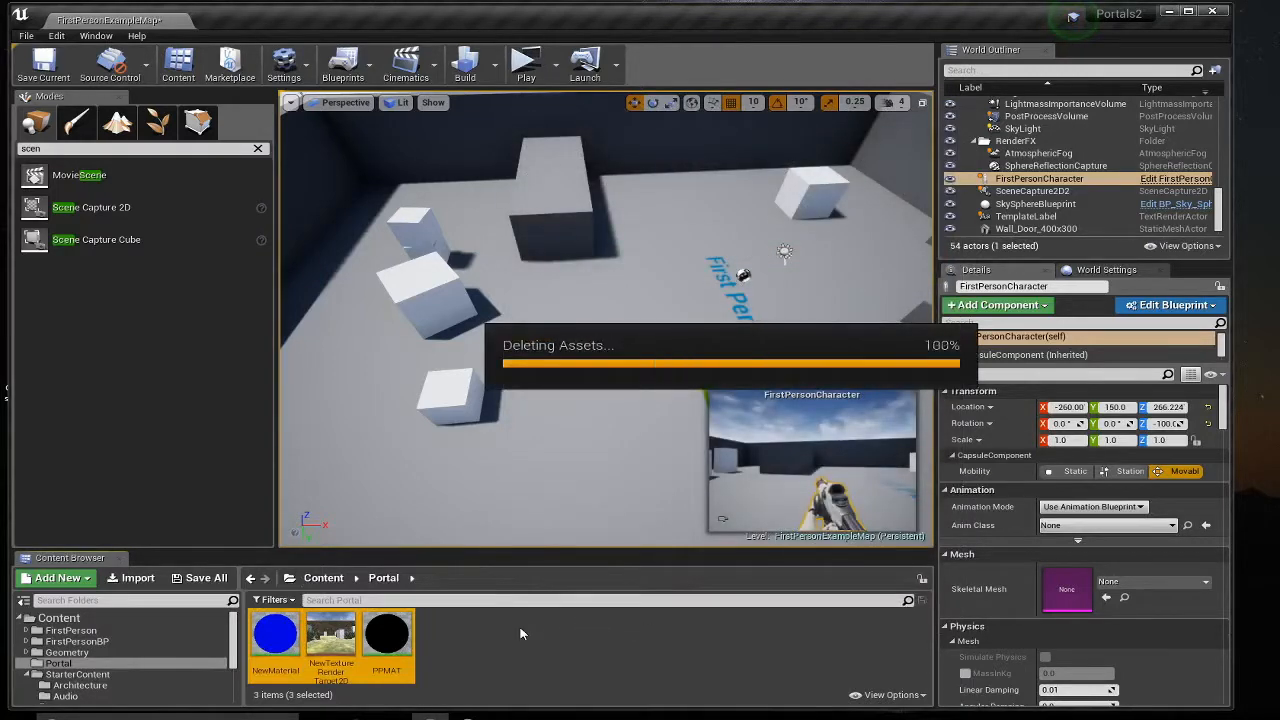
- Open the FirstPersonCharacter blueprint from FirstPersonBP/Blueprints and add a variable named scenceCapture
{"action": "left_click", "coordinate": [76, 641]}
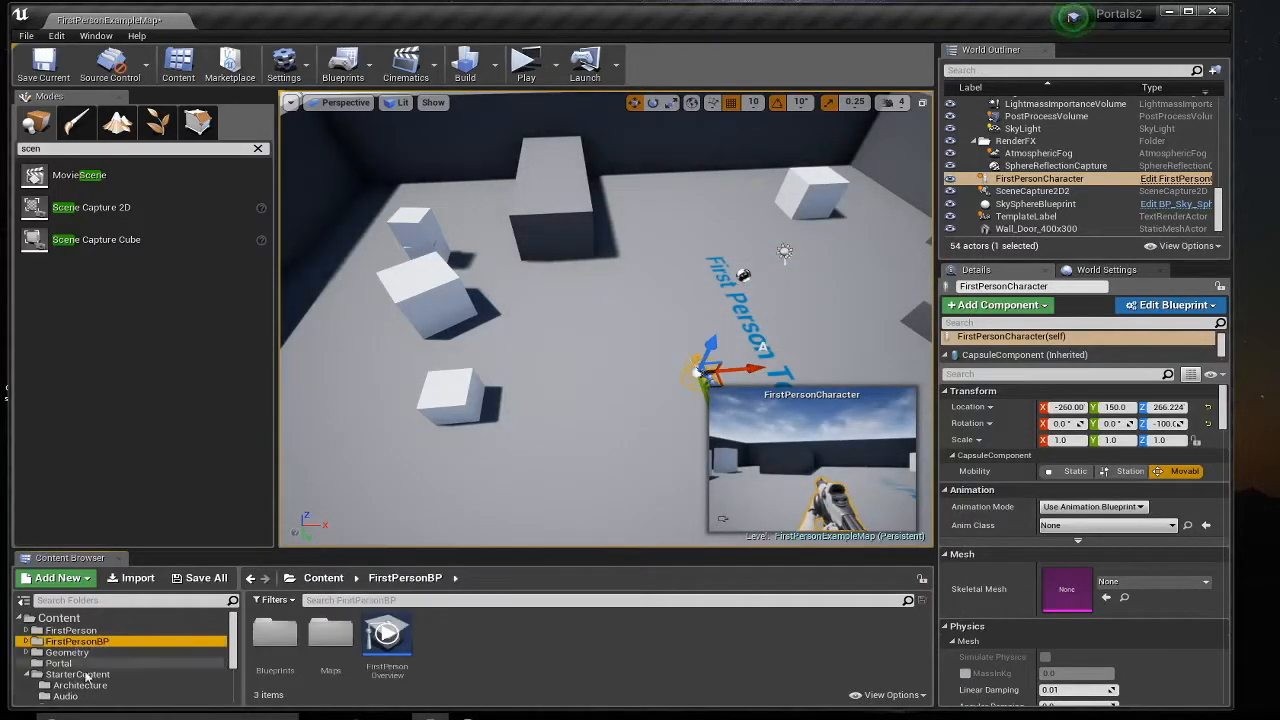
{"action": "double_click", "coordinate": [283, 639]}
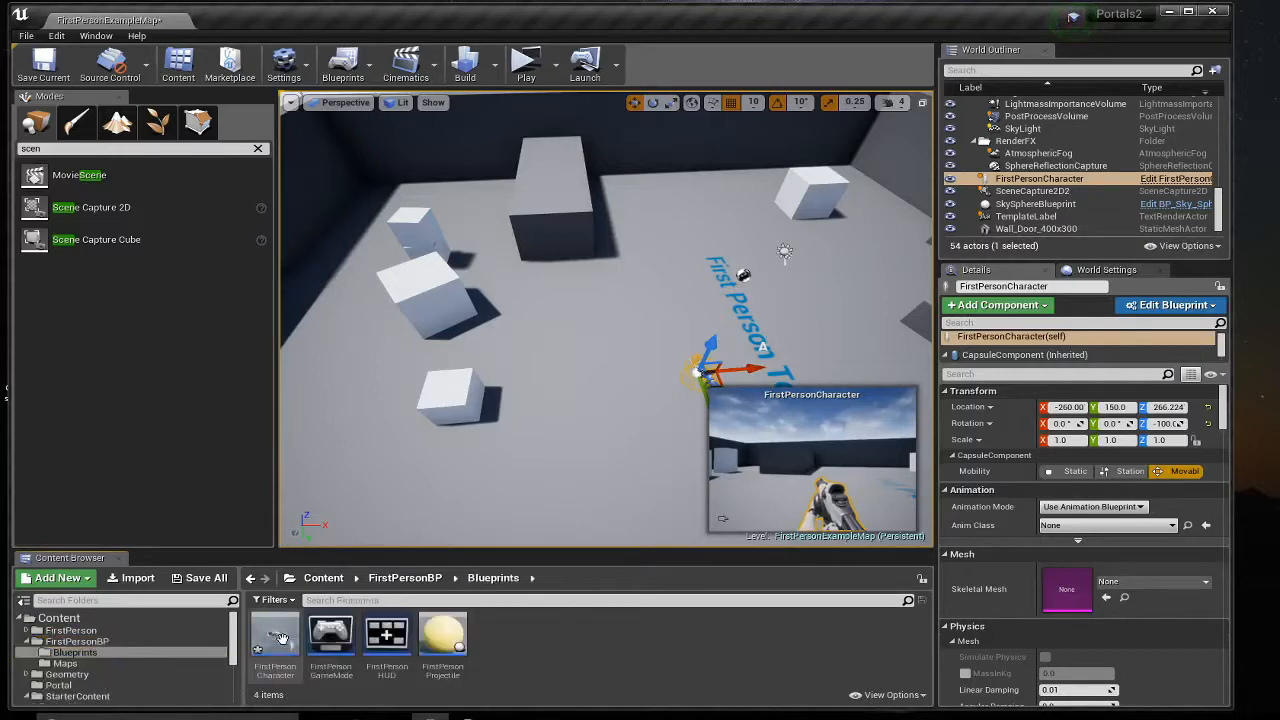
{"action": "double_click", "coordinate": [275, 636]}
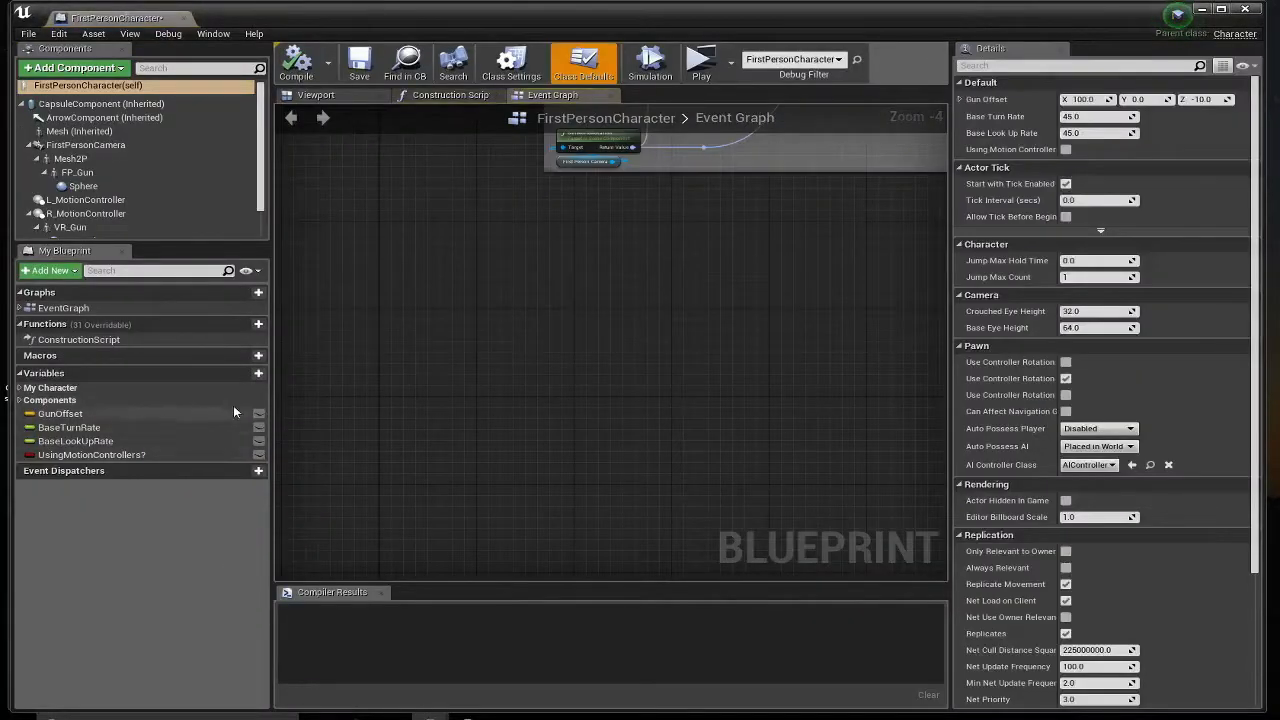
{"action": "left_click", "coordinate": [252, 375]}
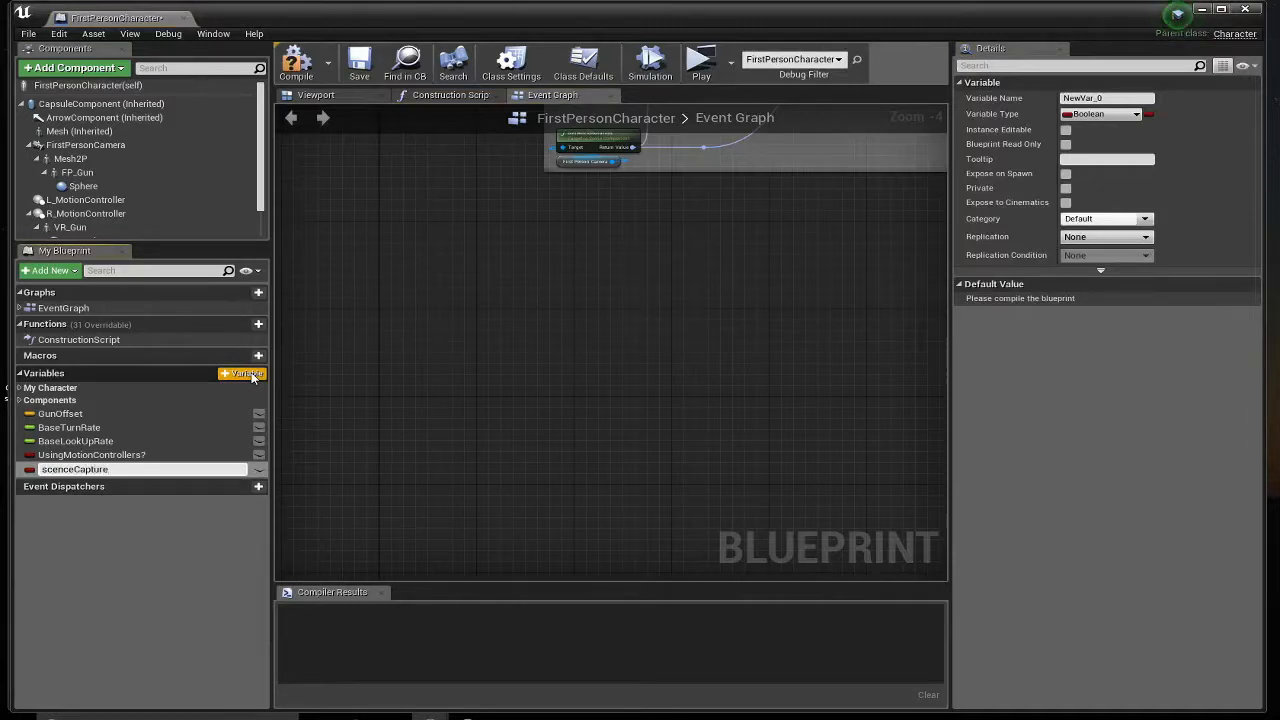
{"action": "key", "text": "Return"}
- Make scenceCapture an instance-editable Scene Capture 2D object reference, then compile and close the blueprint
{"action": "left_click", "coordinate": [1135, 114]}
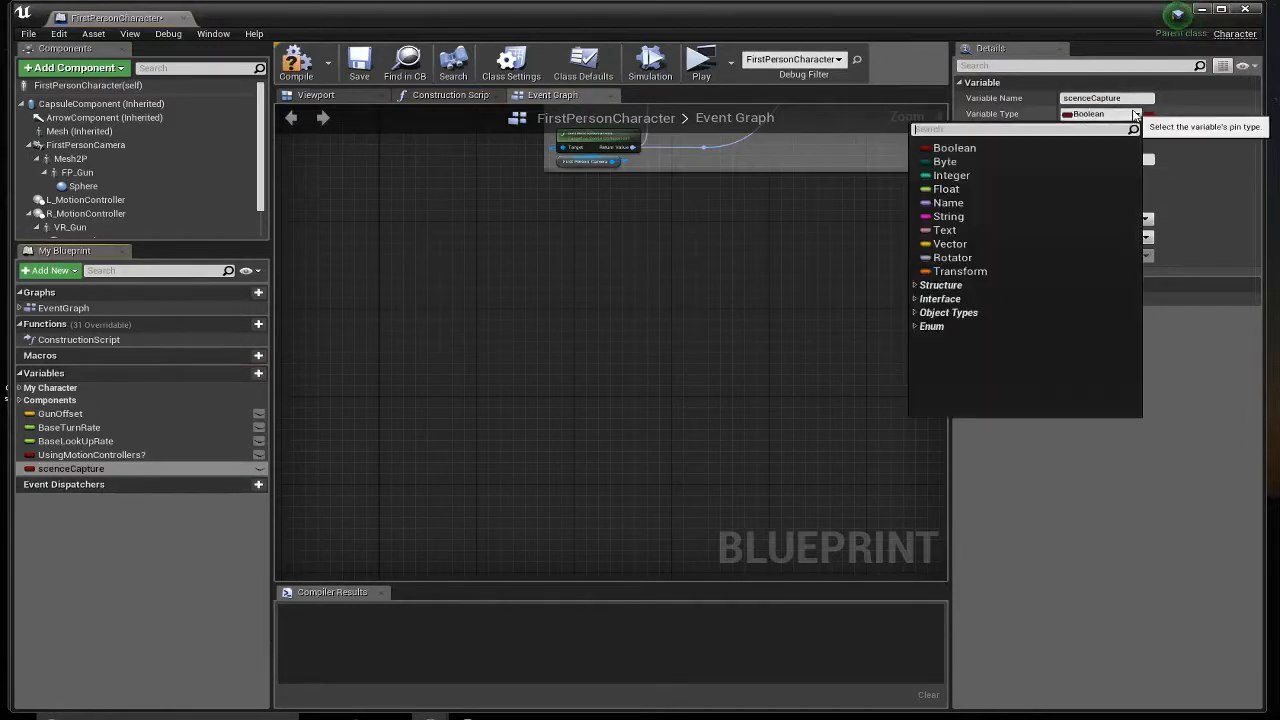
{"action": "type", "text": "scencap"}
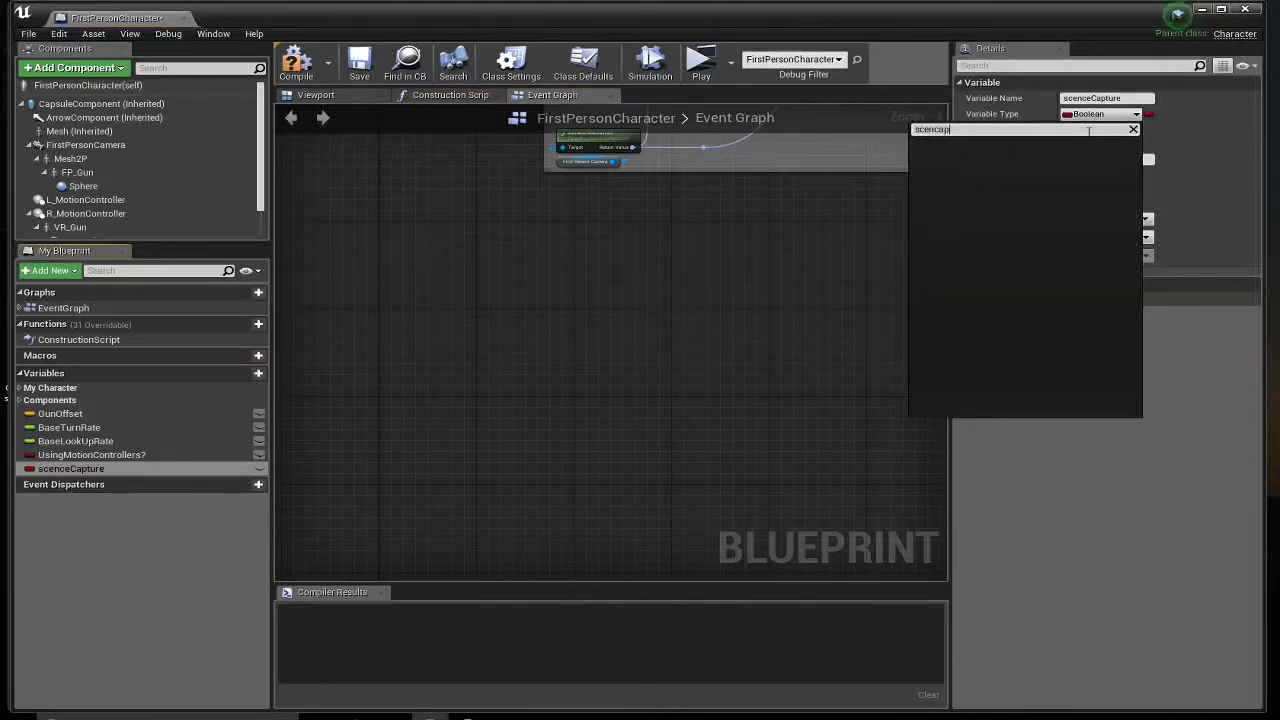
{"action": "key", "text": "BackSpace"}
{"action": "key", "text": "BackSpace"}
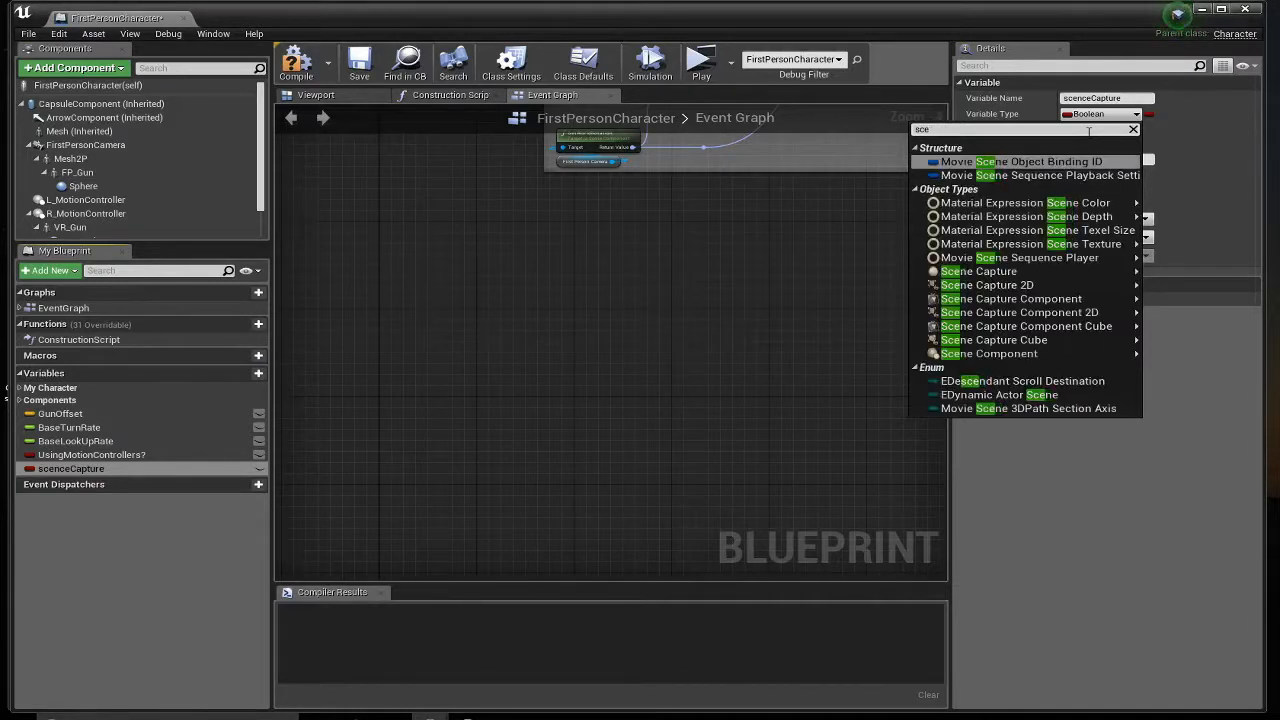
{"action": "mouse_move", "coordinate": [1025, 287]}
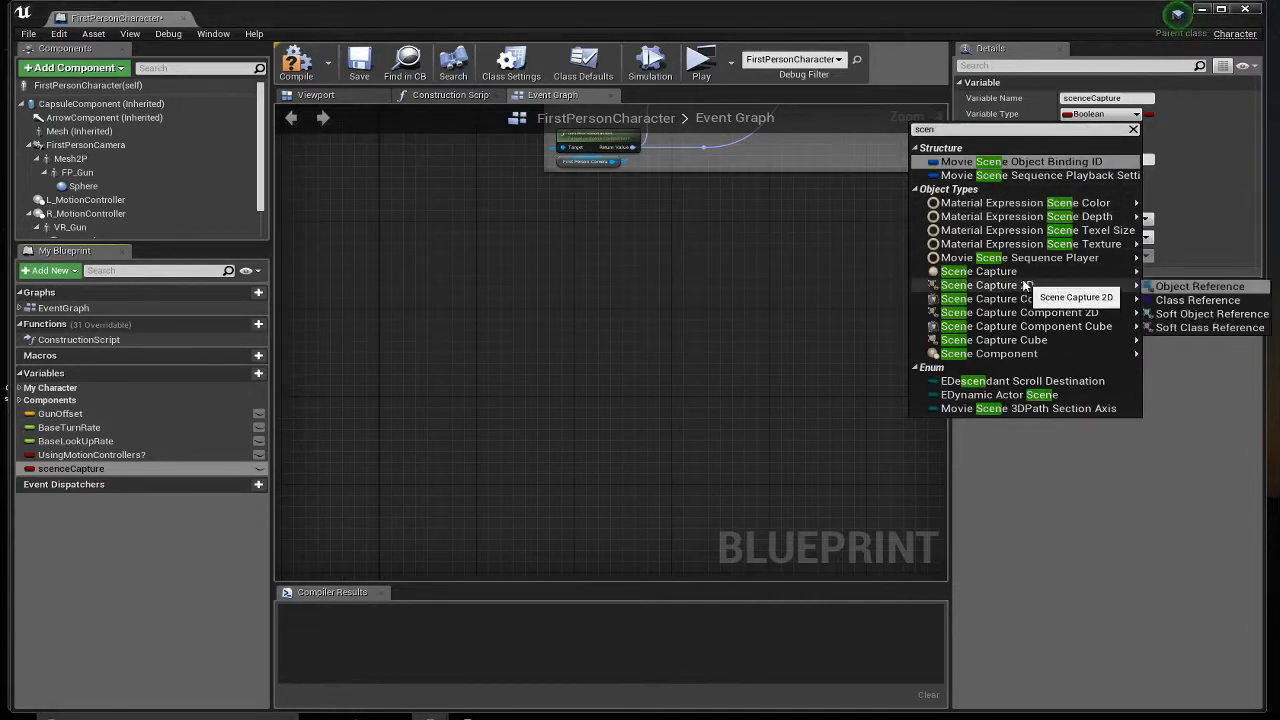
{"action": "left_click", "coordinate": [1160, 287]}
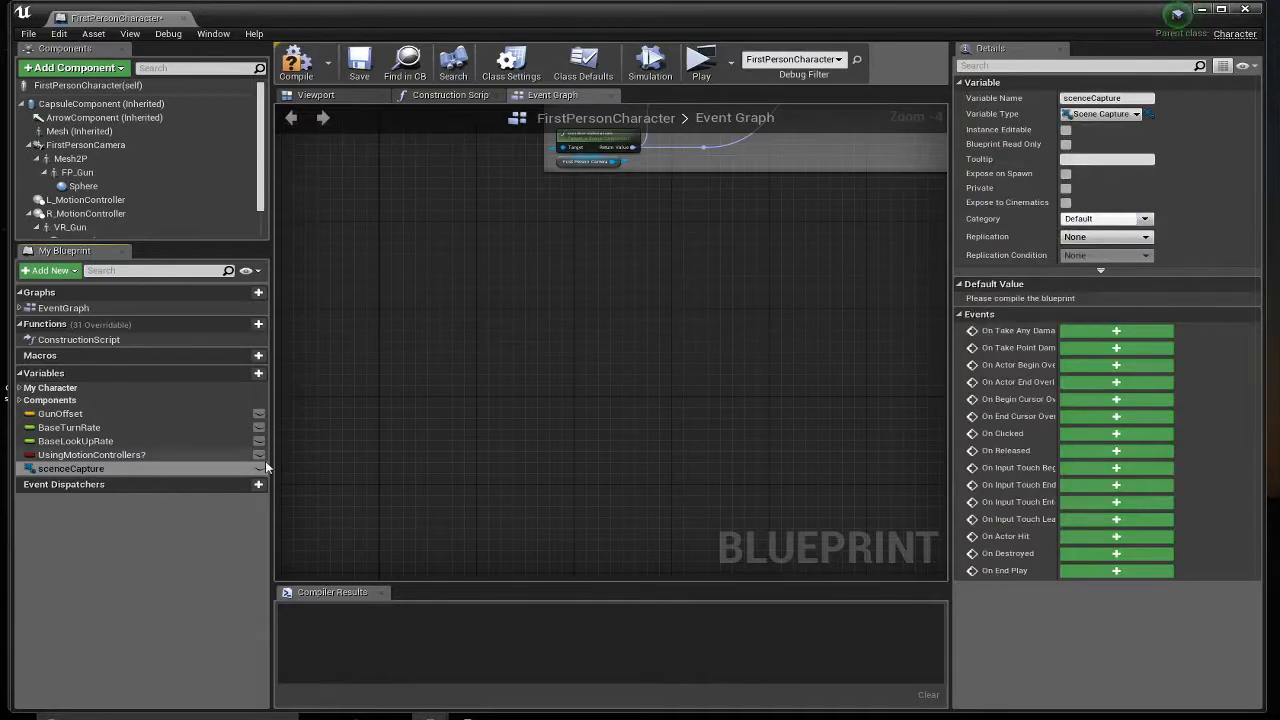
{"action": "left_click", "coordinate": [259, 468]}
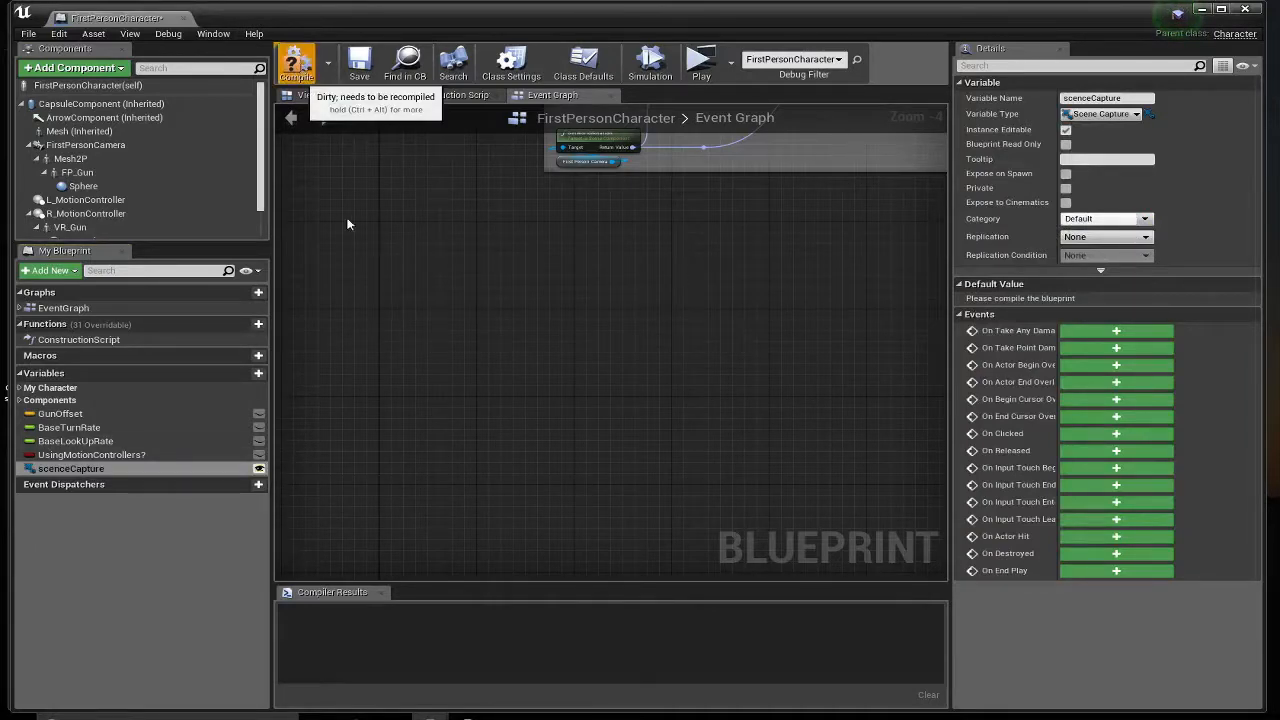
{"action": "left_click", "coordinate": [1243, 10]}
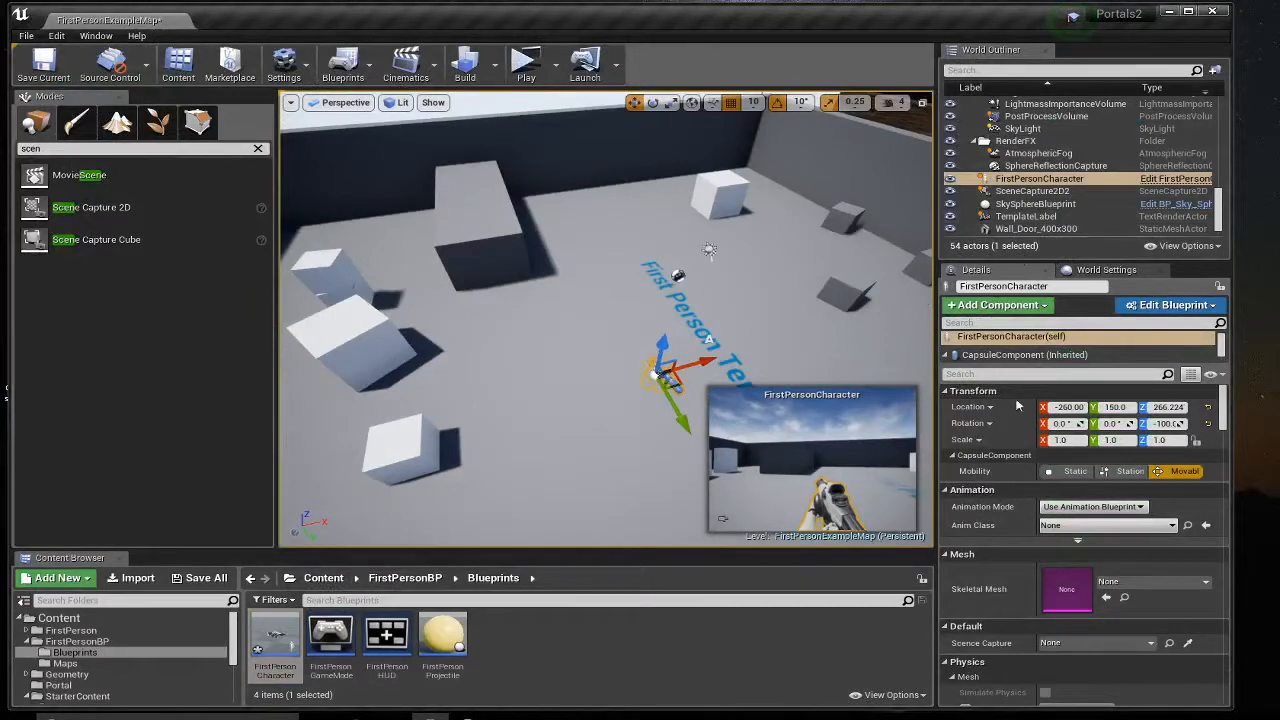
- Assign SceneCapture2D2 to the Scence Capture property of the FirstPersonCharacter actor in the level and save the level
{"action": "scroll", "coordinate": [1020, 536], "scroll_direction": "down", "scroll_amount": 4}
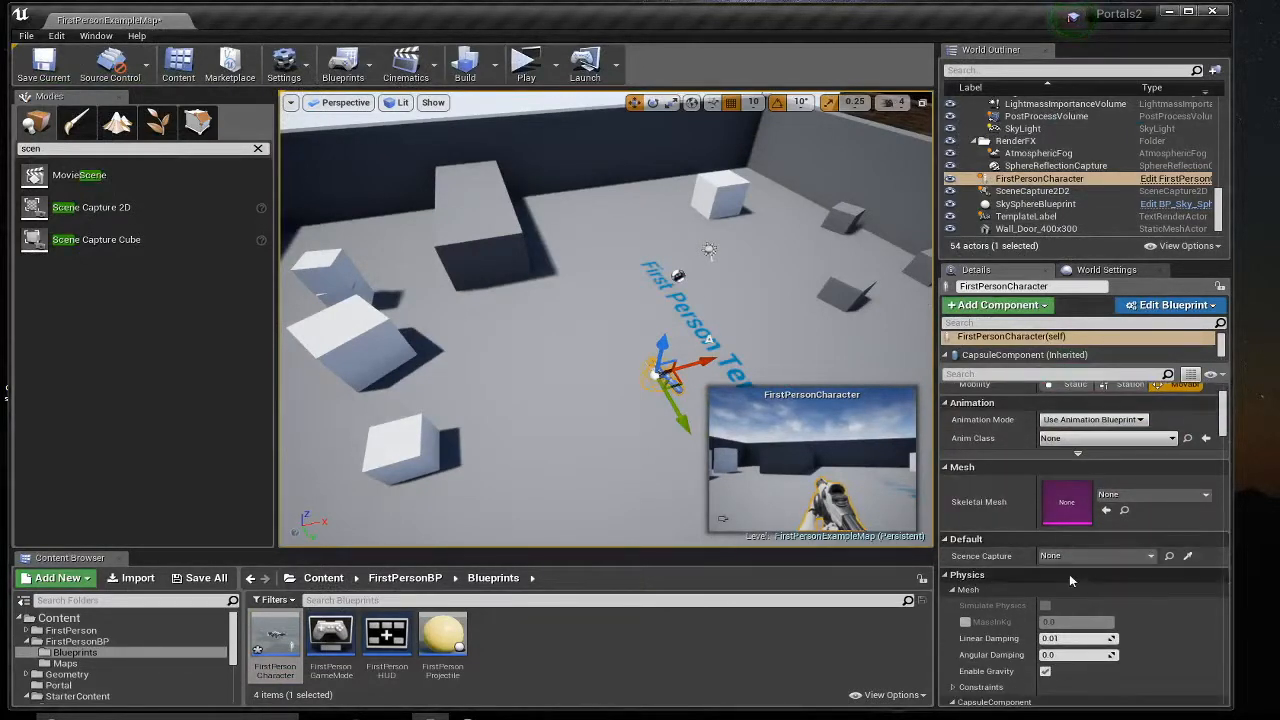
{"action": "left_click", "coordinate": [1149, 557]}
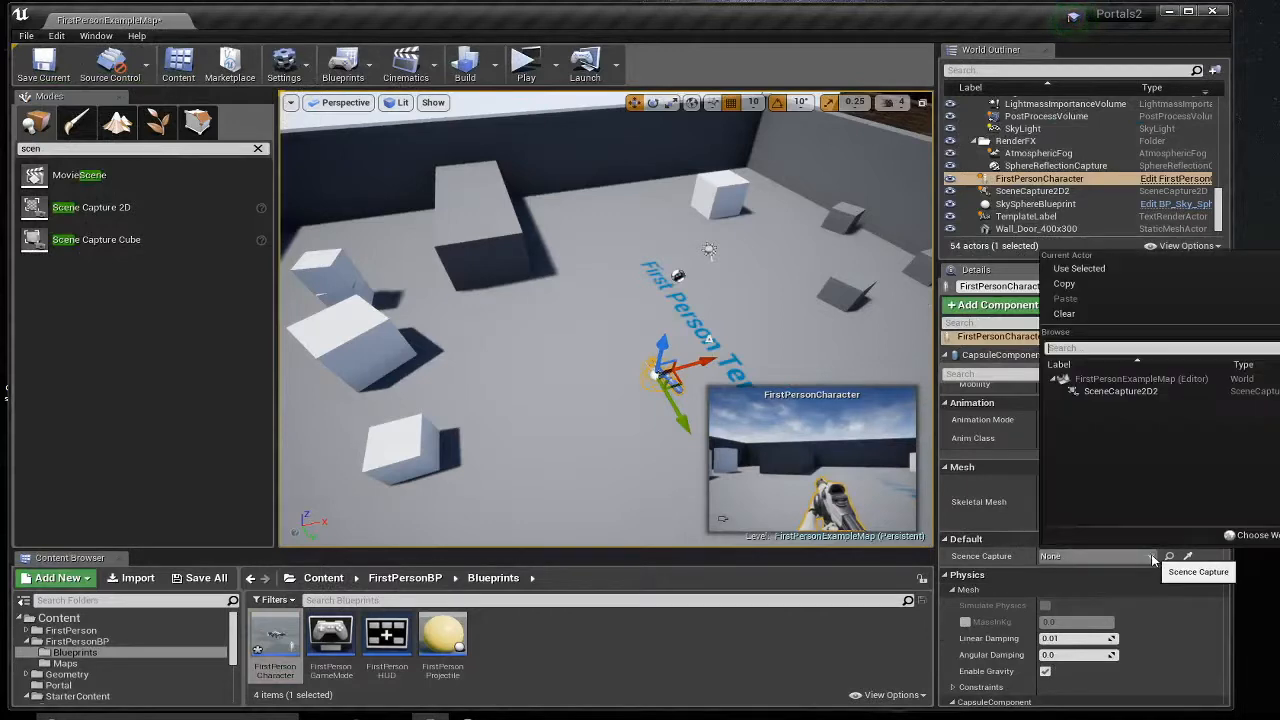
{"action": "left_click", "coordinate": [1122, 397]}
{"action": "right_click_drag", "start_coordinate": [676, 348], "coordinate": [433, 283]}
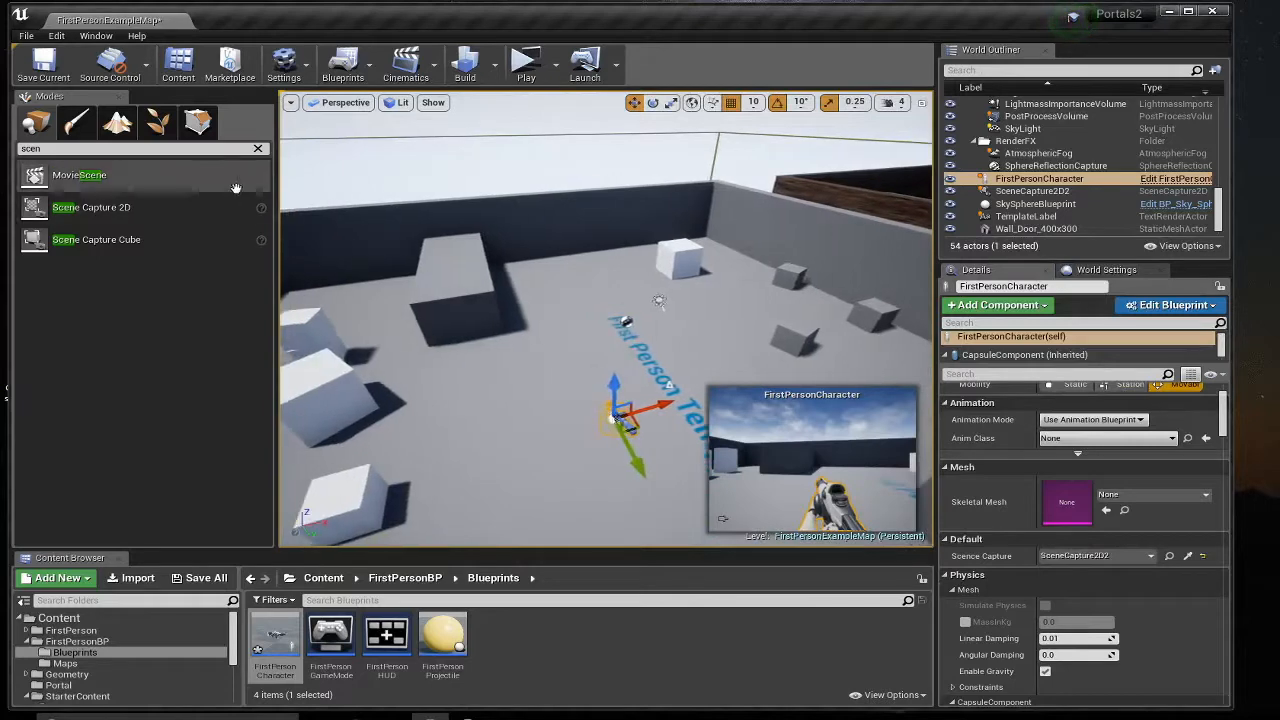
{"action": "key", "text": "ctrl+s"}
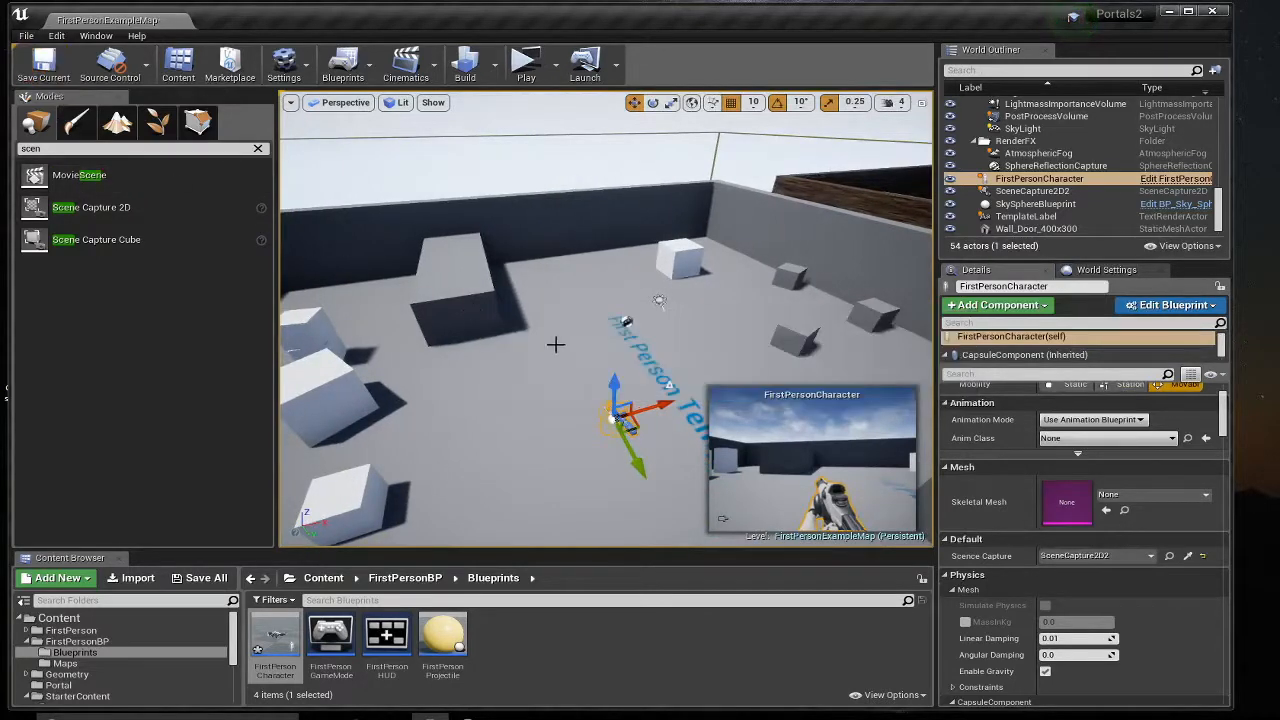
- Examine the two arenas side by side, checking the Floor actor of the grey one and Floor2 of the grassy one
{"action": "key", "text": "s"}
{"action": "right_click_drag", "start_coordinate": [556, 345], "coordinate": [712, 356]}
{"action": "key", "text": "d"}
{"action": "right_click_drag", "start_coordinate": [360, 427], "coordinate": [180, 500]}
{"action": "key", "text": "d"}
{"action": "right_click_drag", "start_coordinate": [420, 375], "coordinate": [318, 361]}
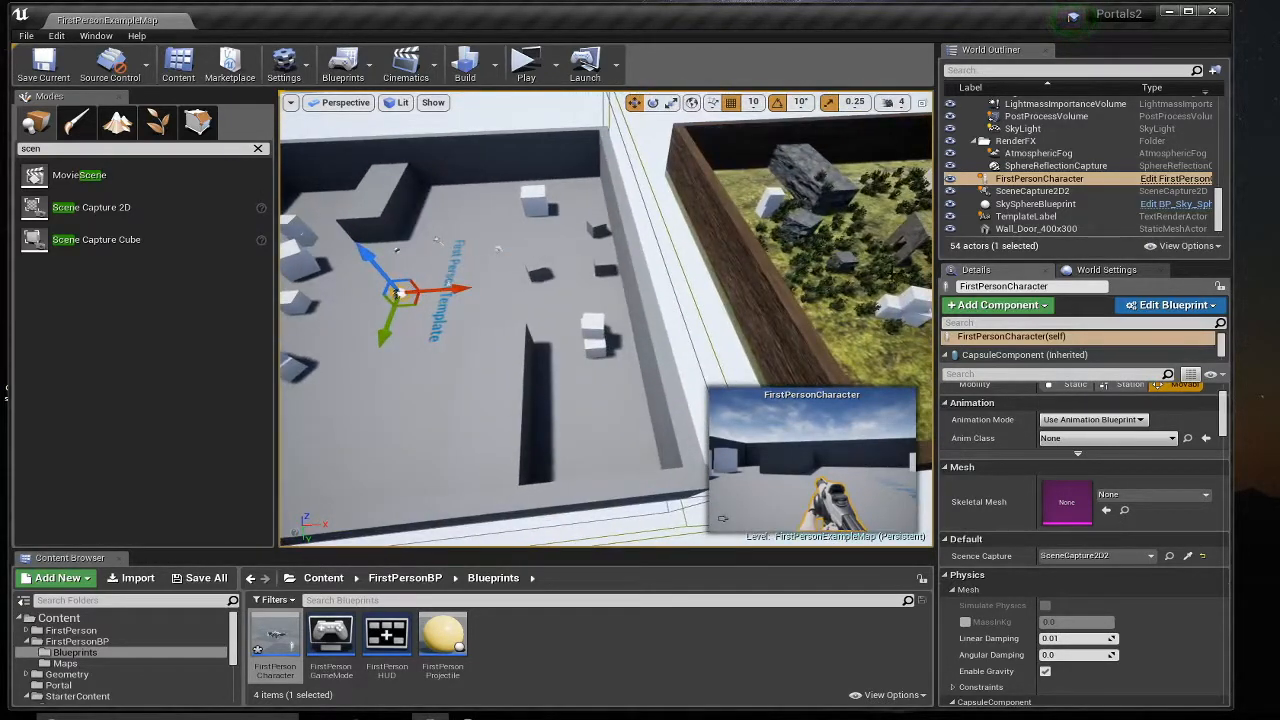
{"action": "right_click_drag", "start_coordinate": [387, 355], "coordinate": [415, 310]}
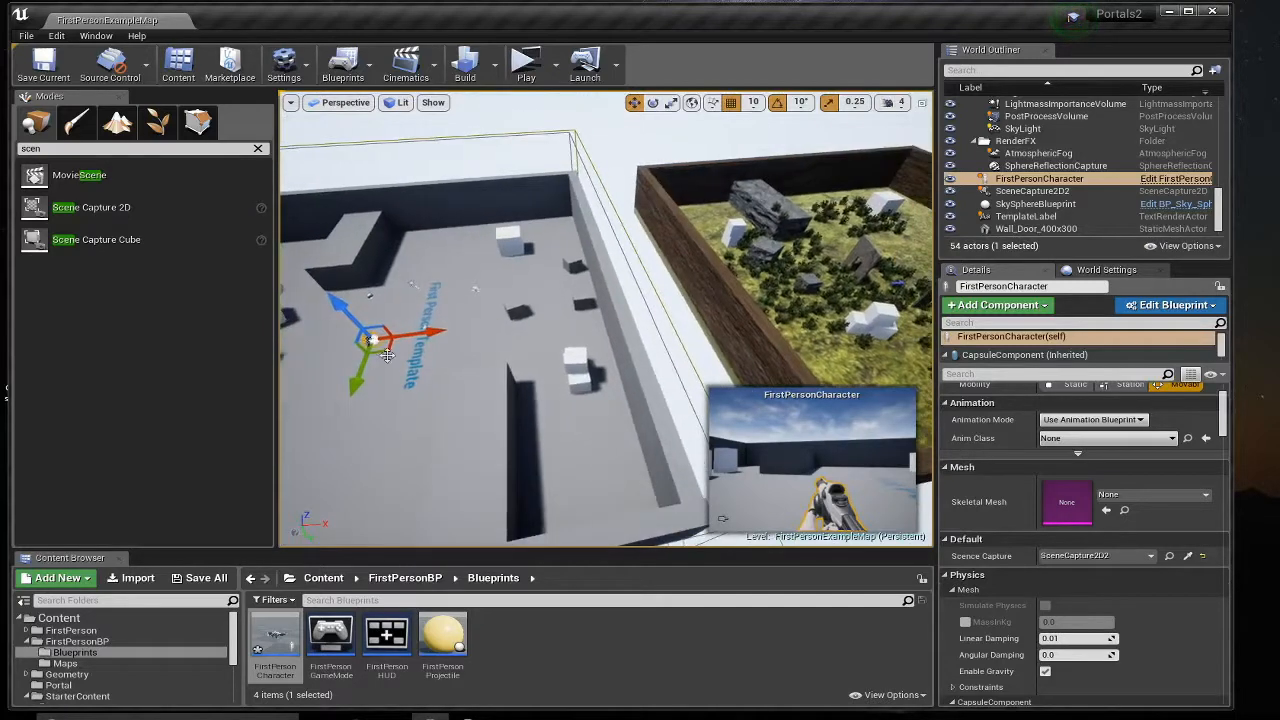
{"action": "right_click_drag", "start_coordinate": [418, 370], "coordinate": [430, 385]}
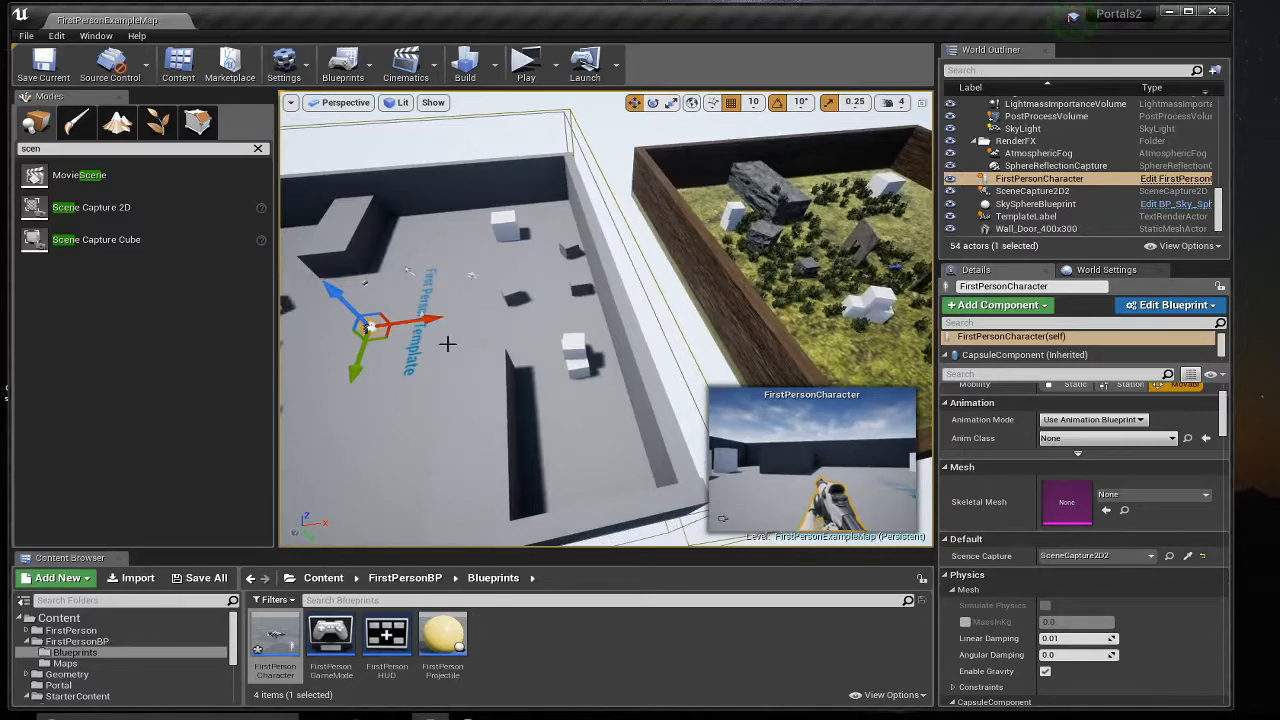
{"action": "right_click_drag", "start_coordinate": [448, 344], "coordinate": [470, 290]}
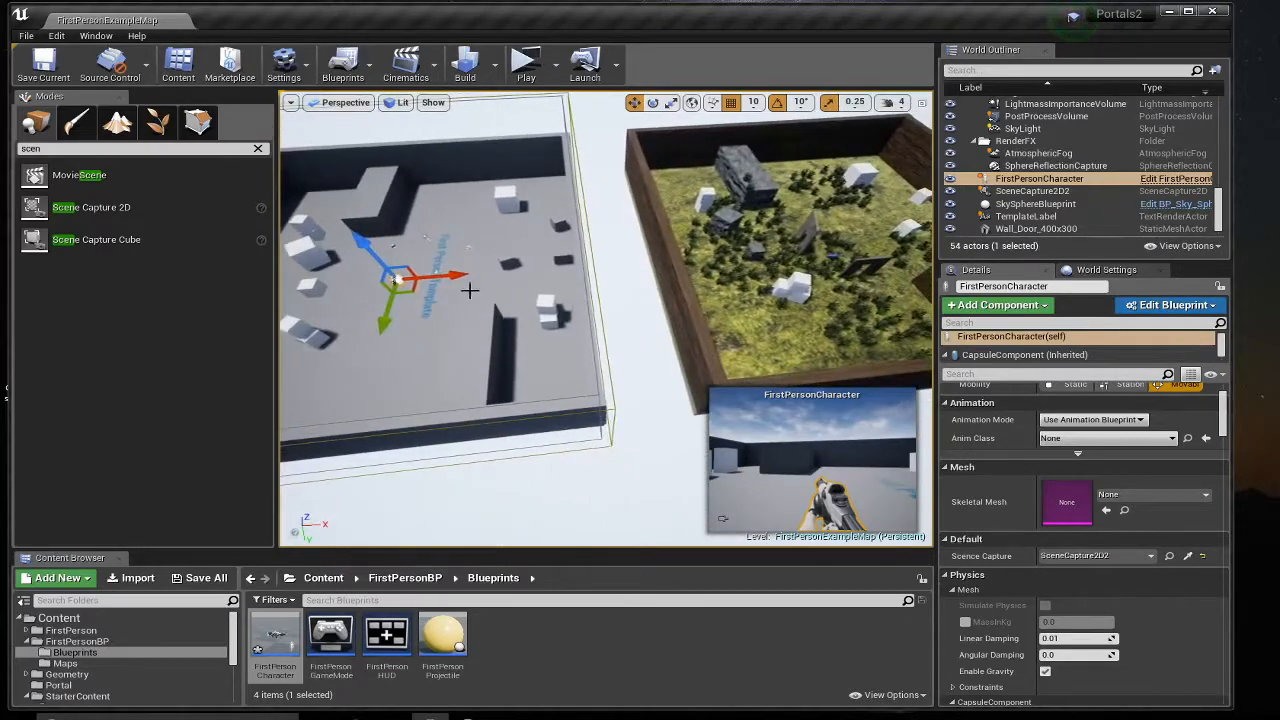
{"action": "left_click", "coordinate": [482, 282]}
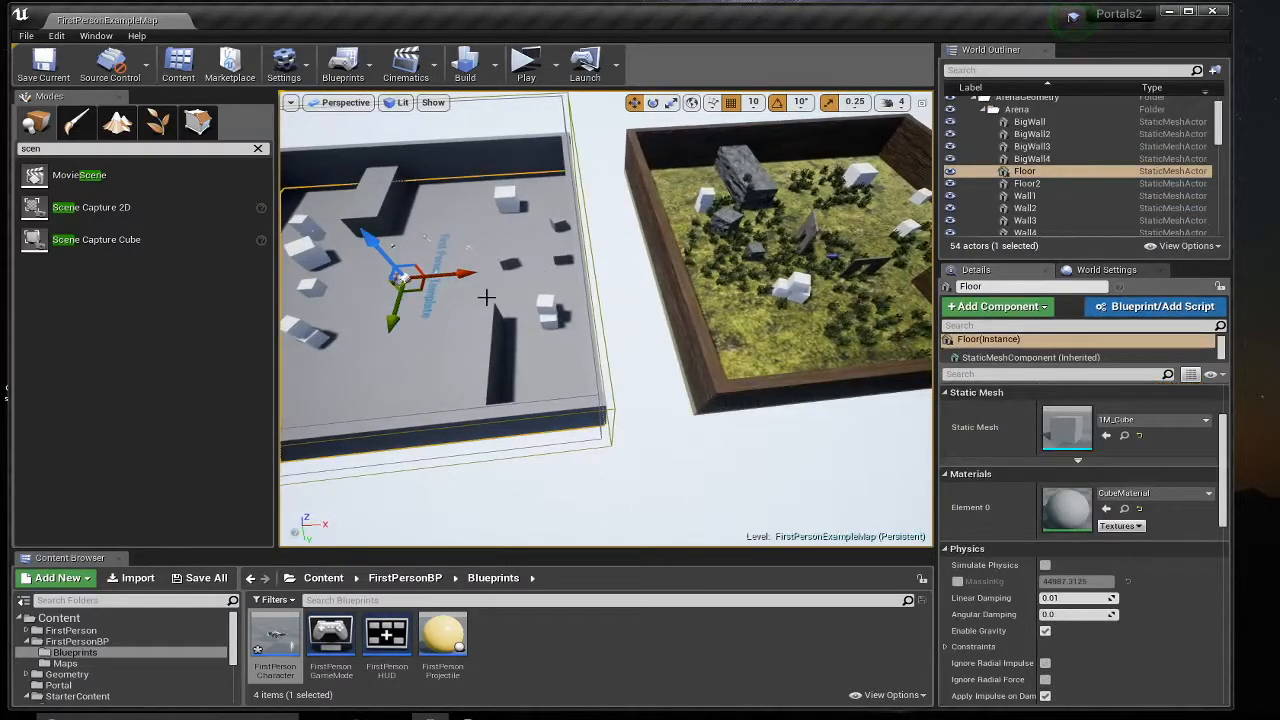
{"action": "left_click", "coordinate": [755, 320]}
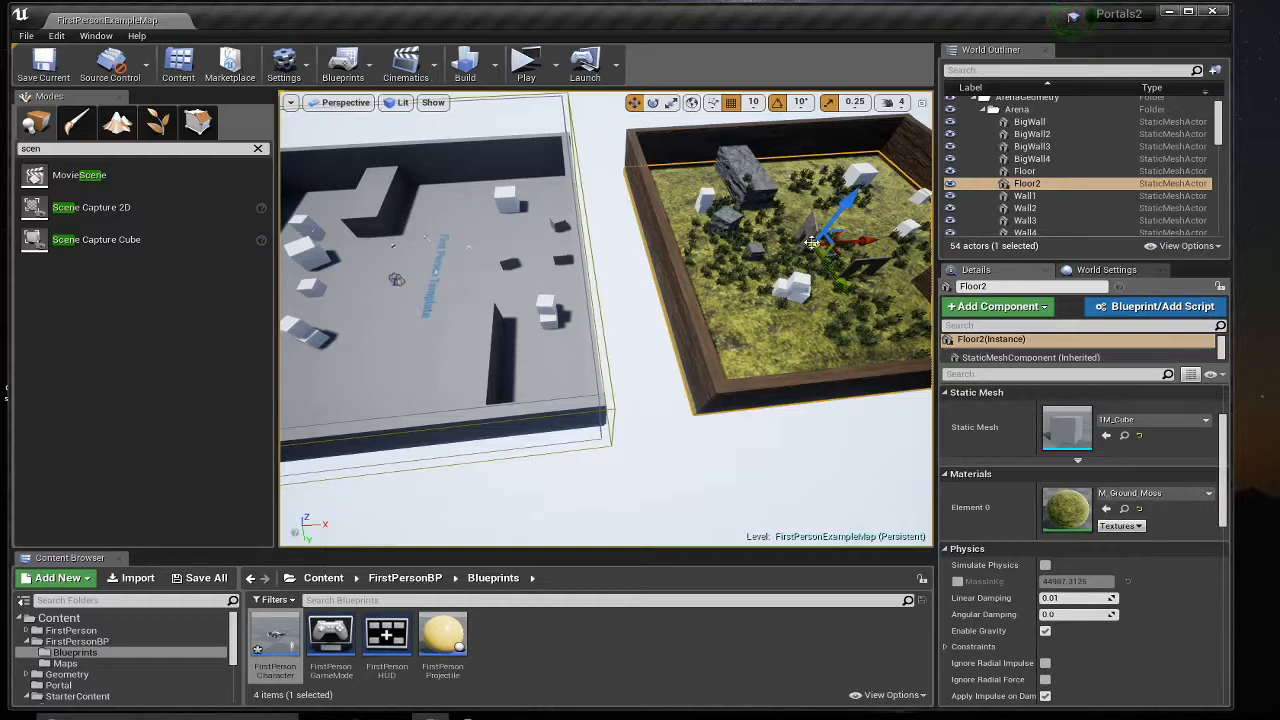
- Add a variable named floor of type Static Mesh Actor object reference to the FirstPersonCharacter blueprint and compile
{"action": "double_click", "coordinate": [276, 632]}
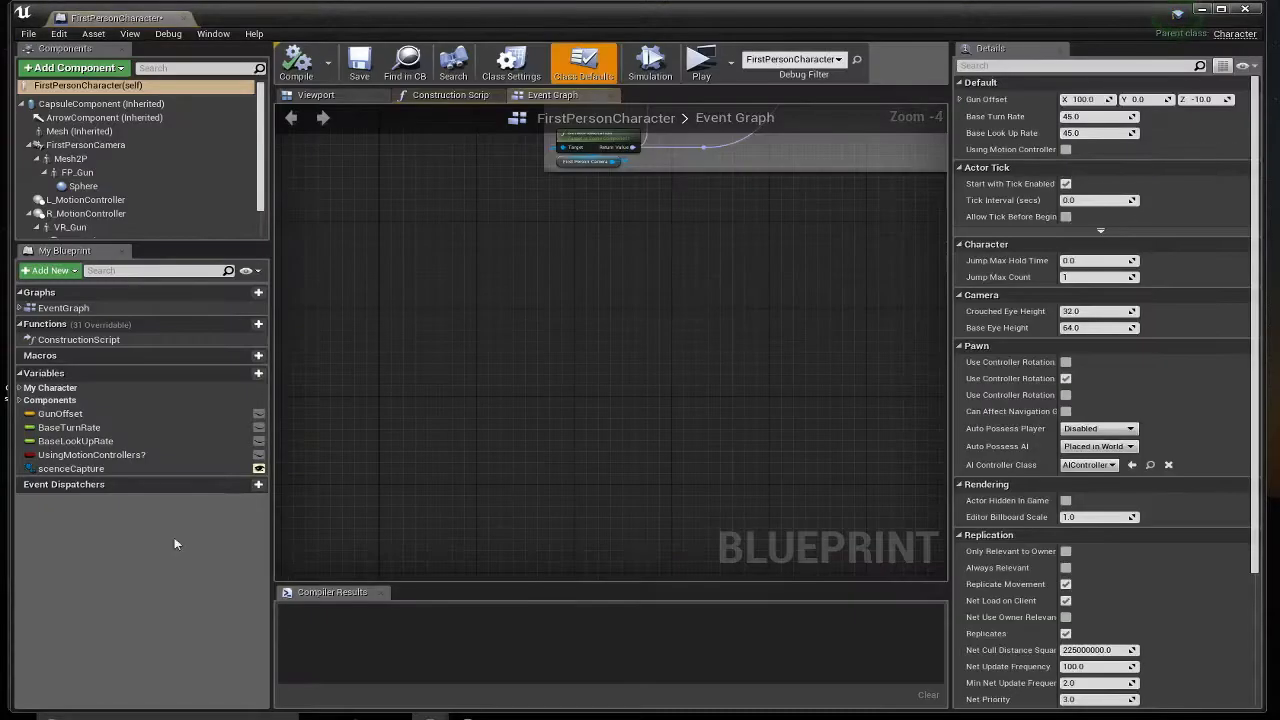
{"action": "left_click", "coordinate": [250, 374]}
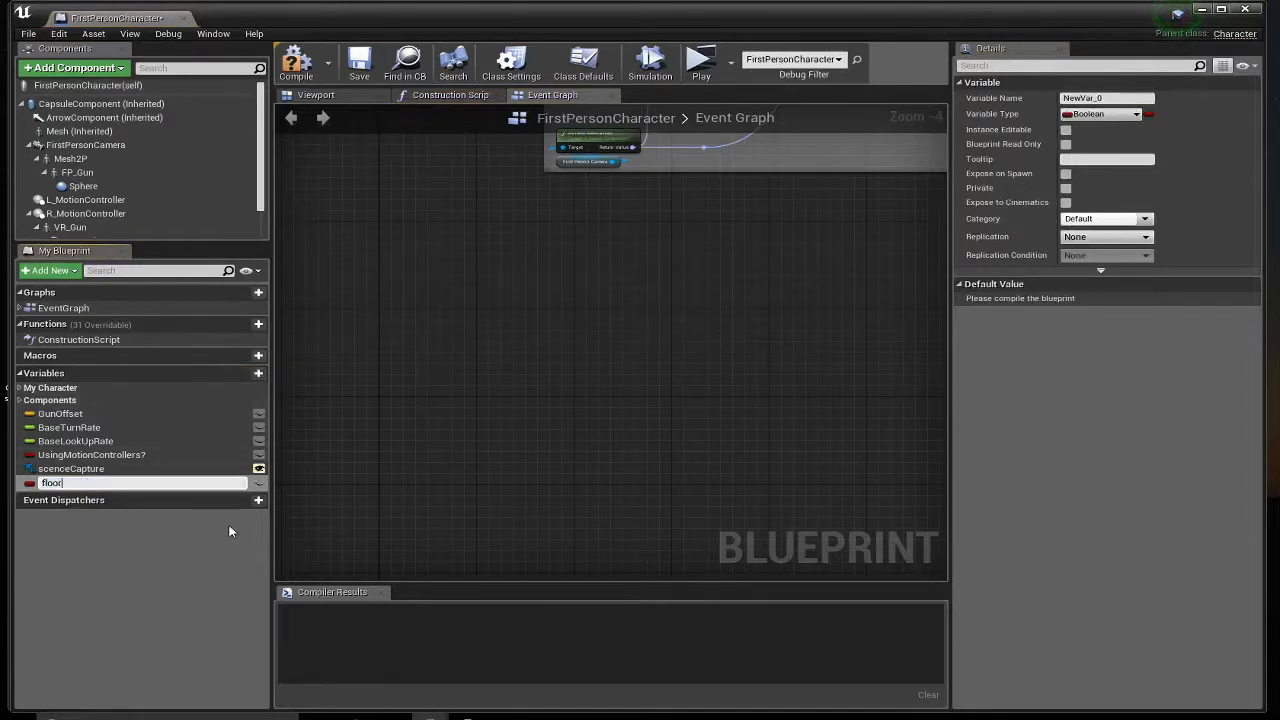
{"action": "key", "text": "Return"}
{"action": "left_click", "coordinate": [1113, 116]}
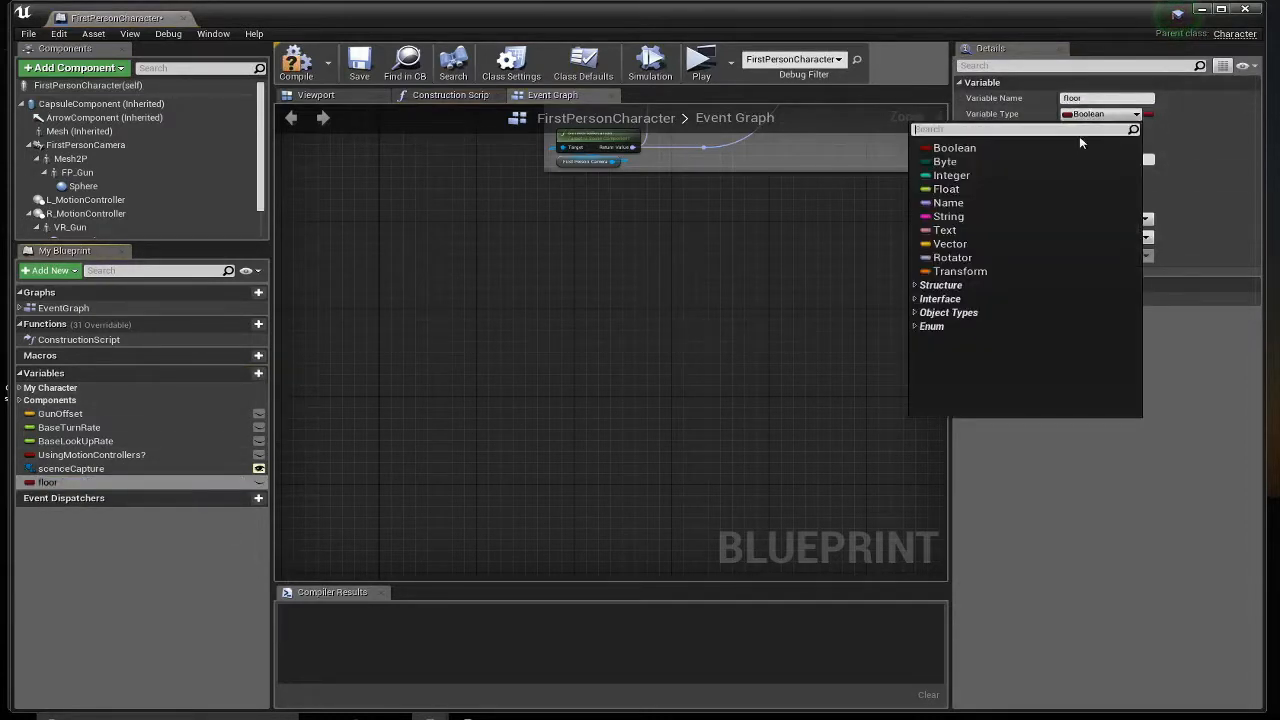
{"action": "type", "text": "sta"}
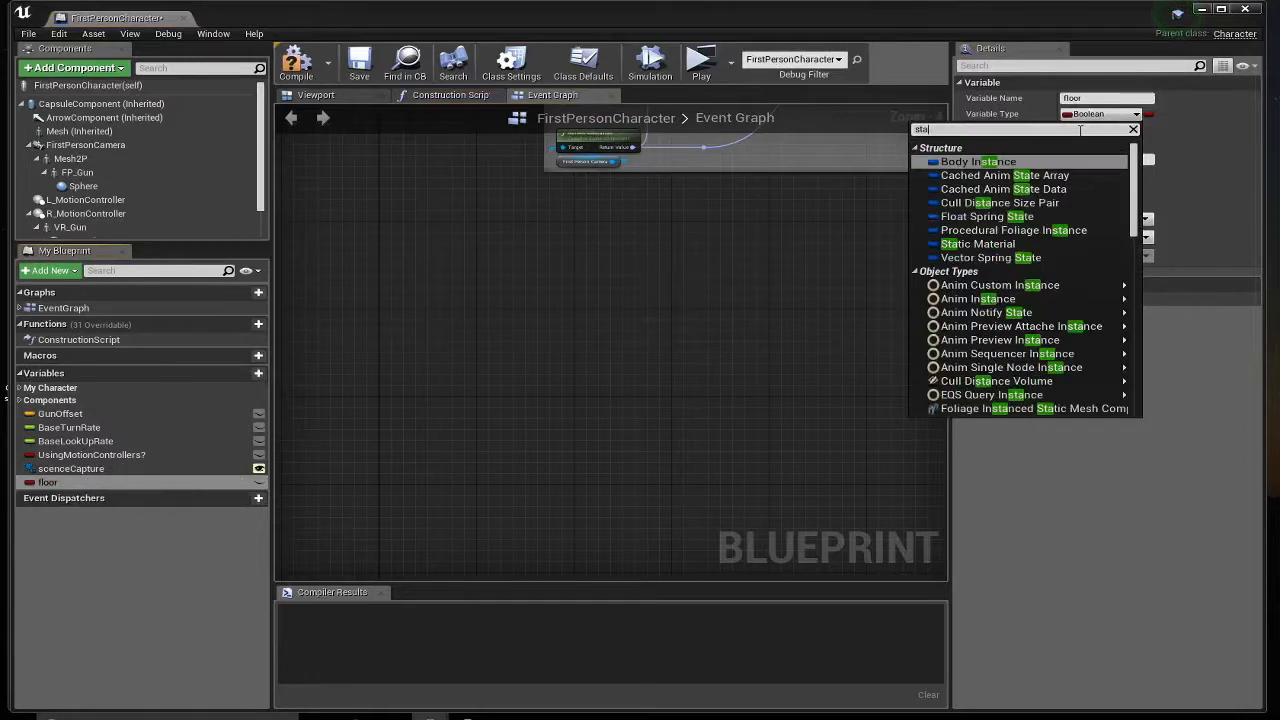
{"action": "type", "text": "ti"}
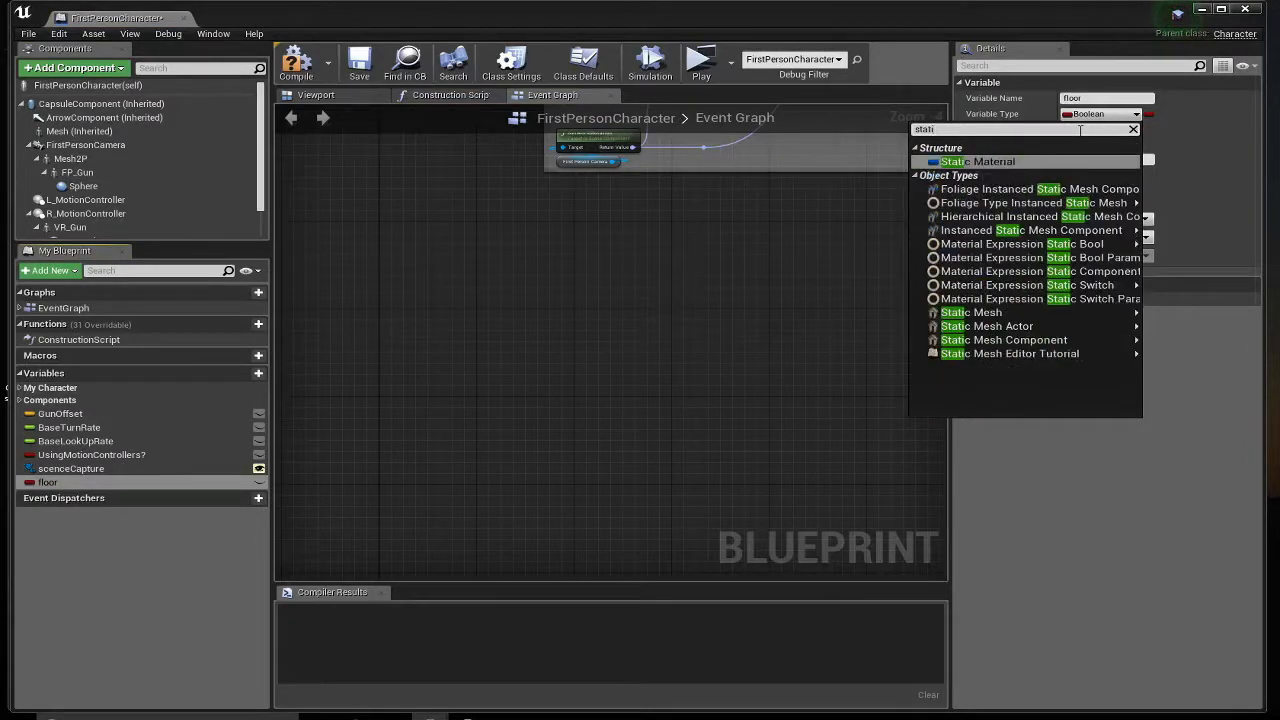
{"action": "mouse_move", "coordinate": [1015, 336]}
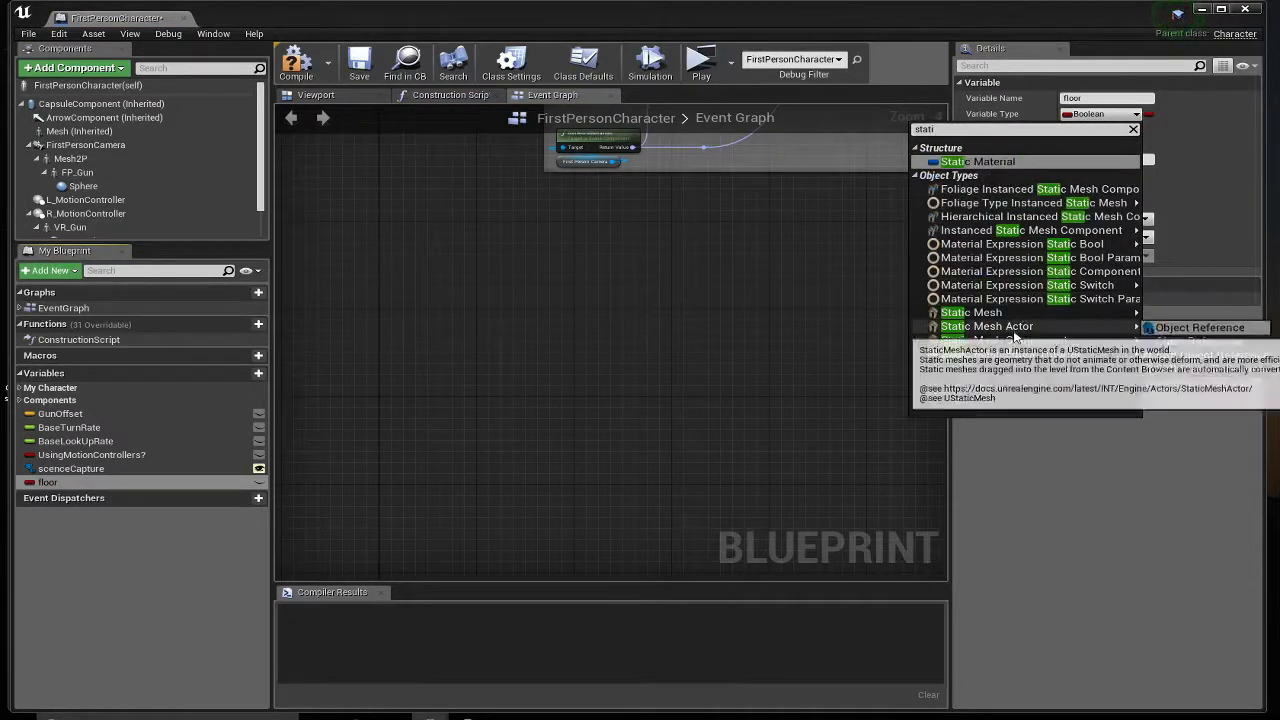
{"action": "left_click", "coordinate": [1180, 328]}
{"action": "left_click", "coordinate": [296, 62]}
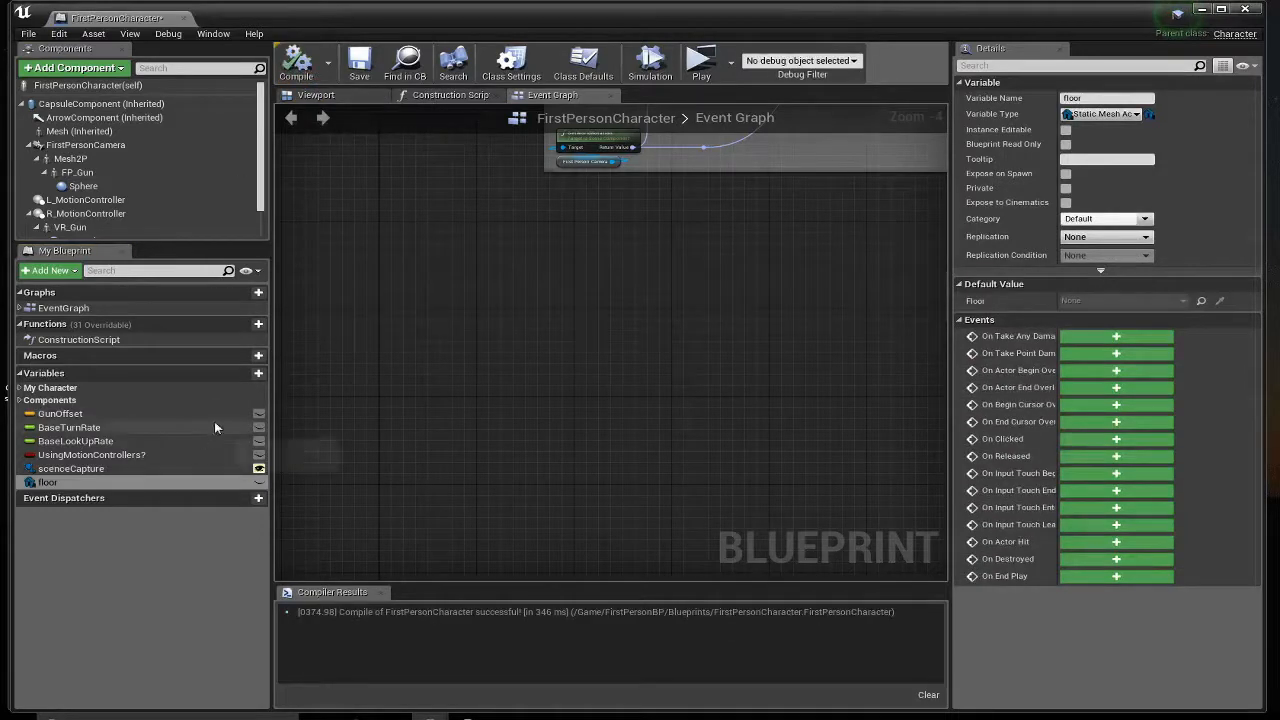
- Add a second Static Mesh Actor variable named floor2, make floor and floor2 instance editable, and compile the blueprint
{"action": "left_click", "coordinate": [245, 373]}
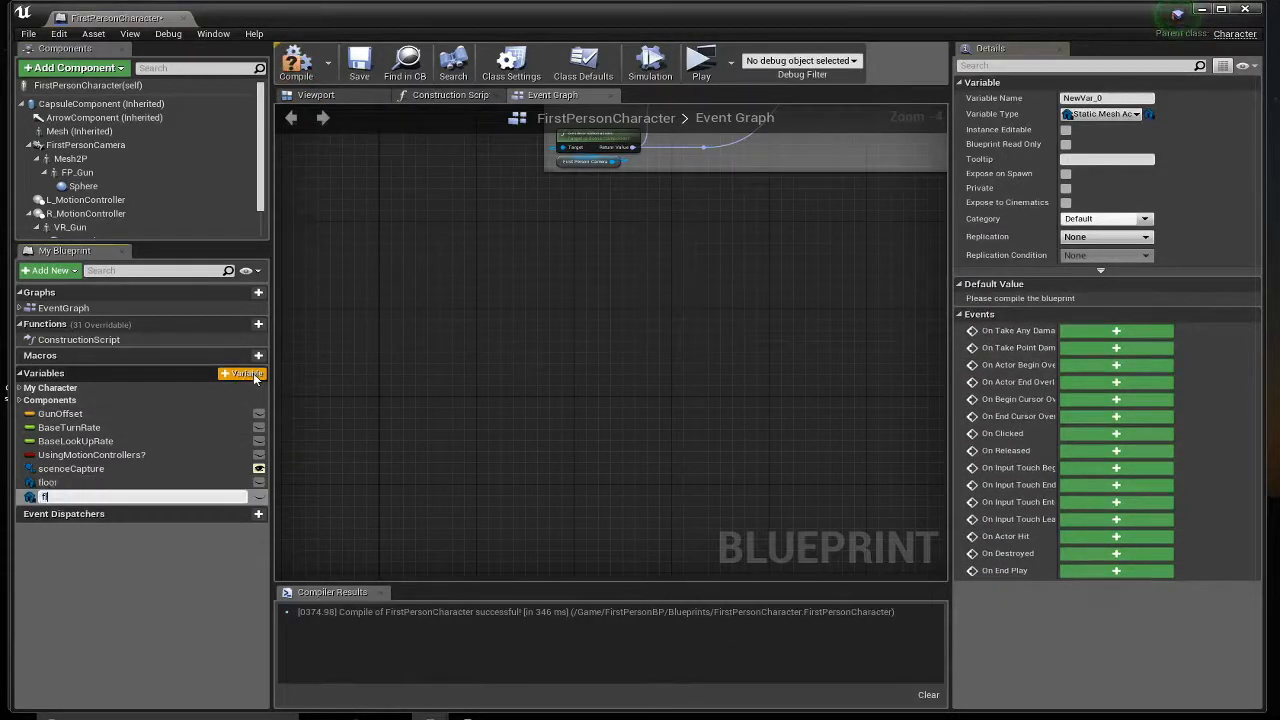
{"action": "type", "text": "floor2"}
{"action": "key", "text": "Return"}
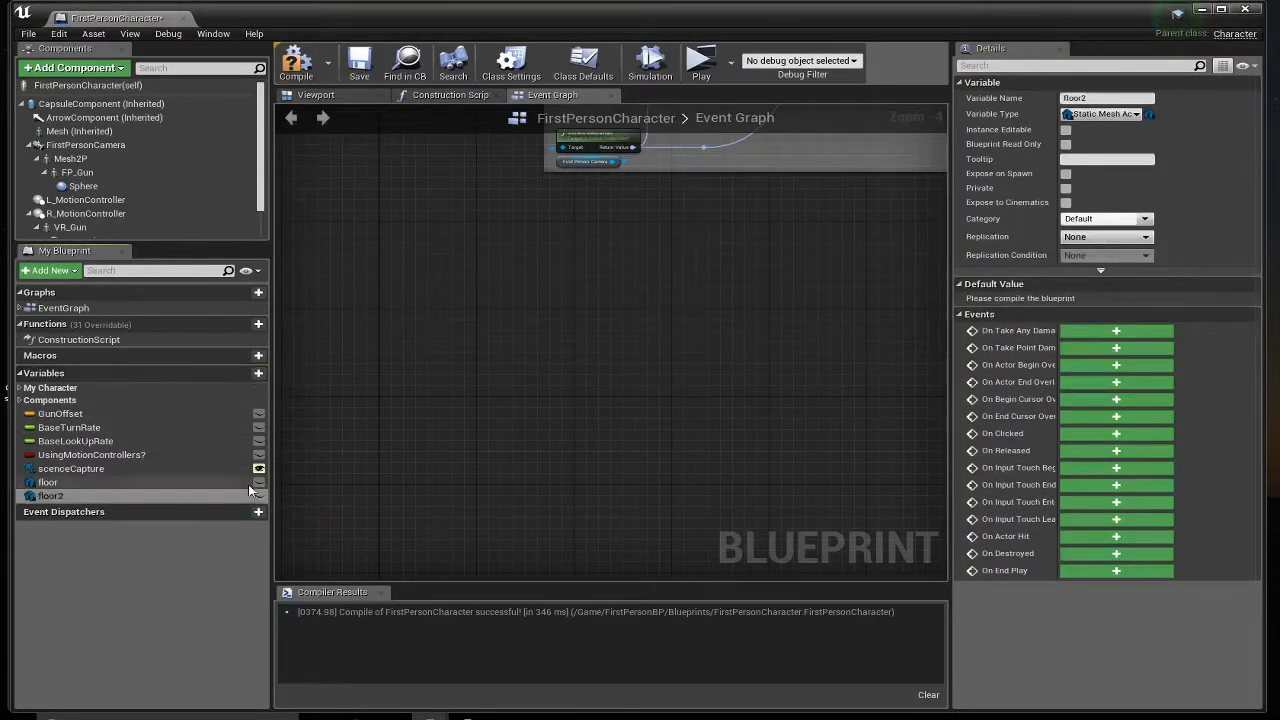
{"action": "left_click", "coordinate": [259, 496]}
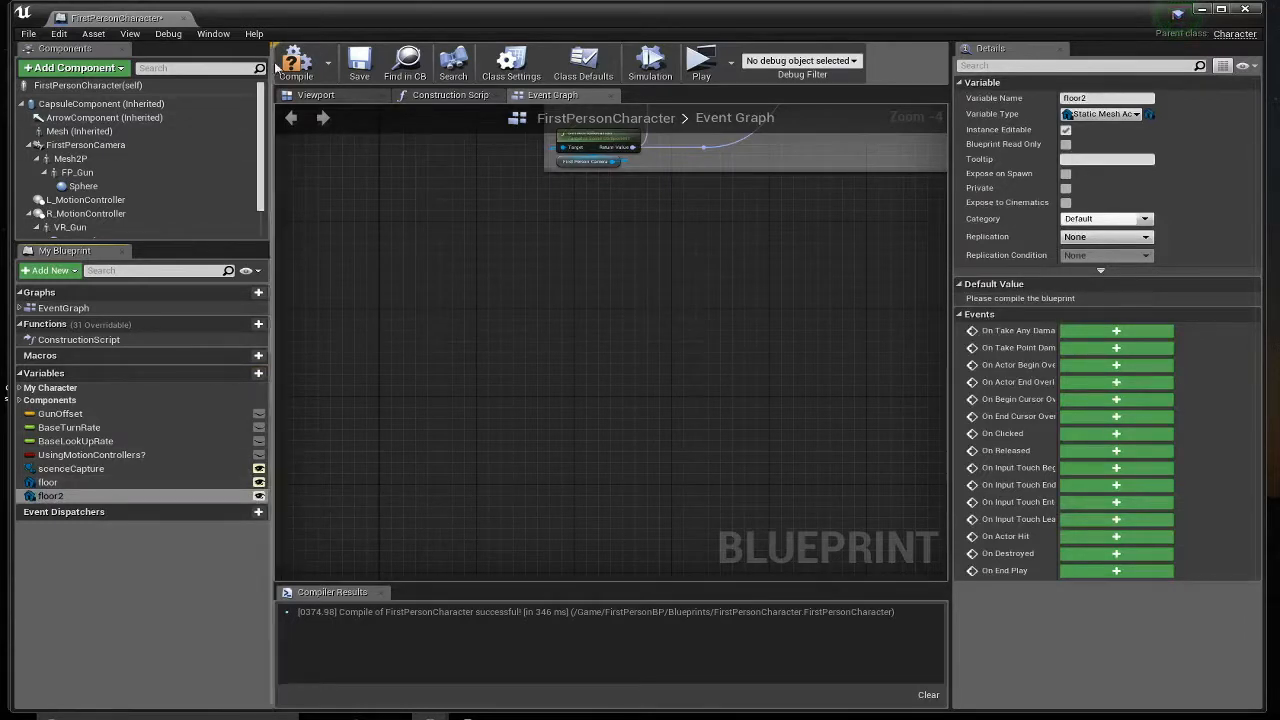
{"action": "left_click", "coordinate": [296, 62]}
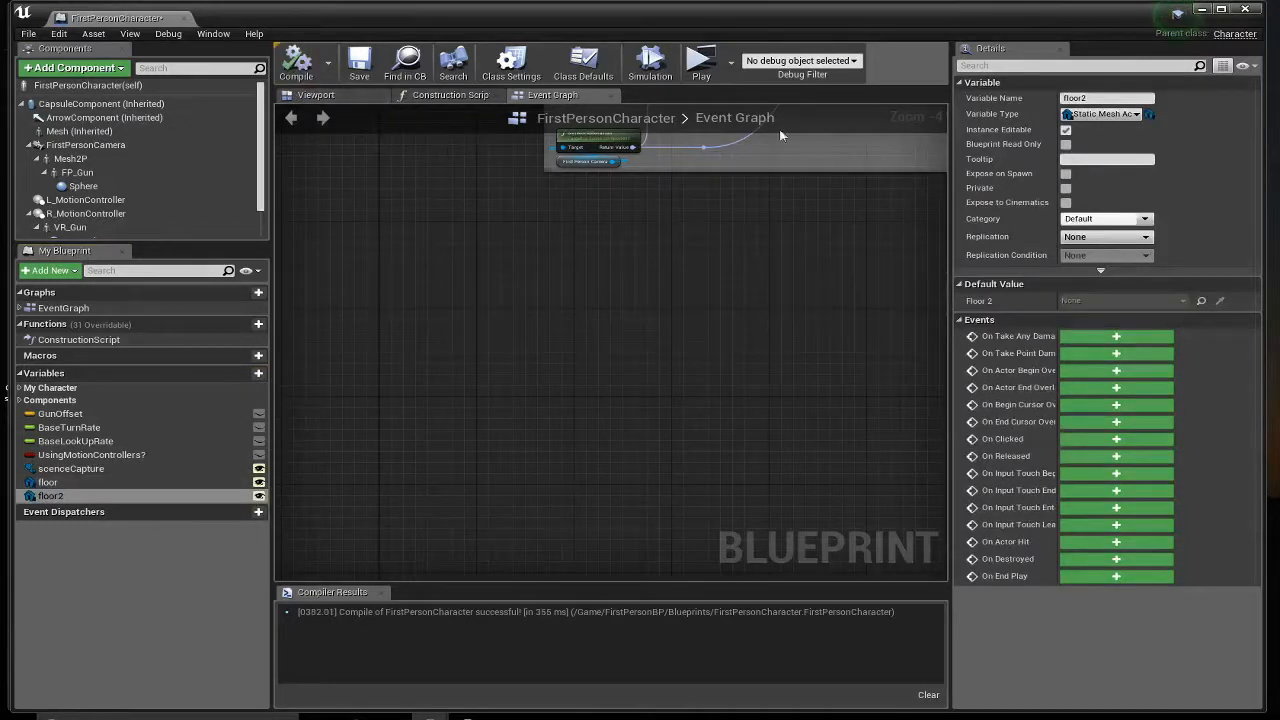
- Assign the level's Floor actor to the Floor property of FirstPersonCharacter and Floor2 to its Floor 2 property
{"action": "left_click", "coordinate": [1245, 10]}
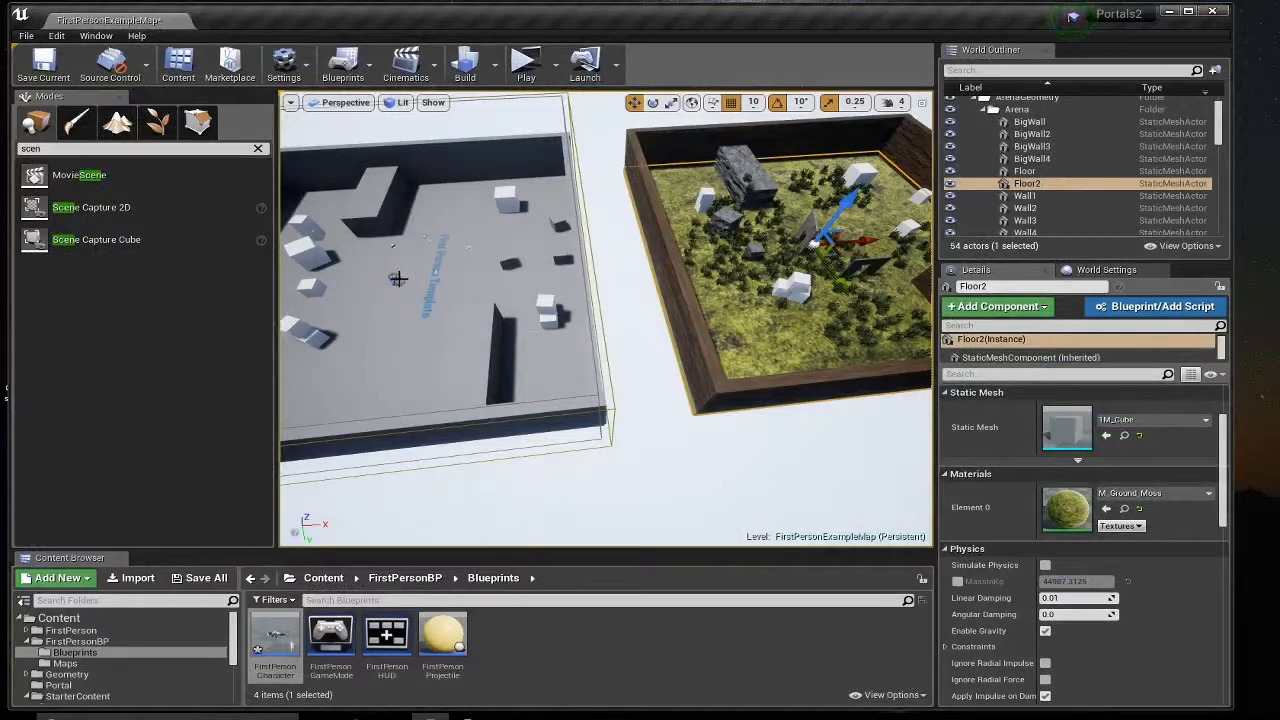
{"action": "left_click", "coordinate": [397, 279]}
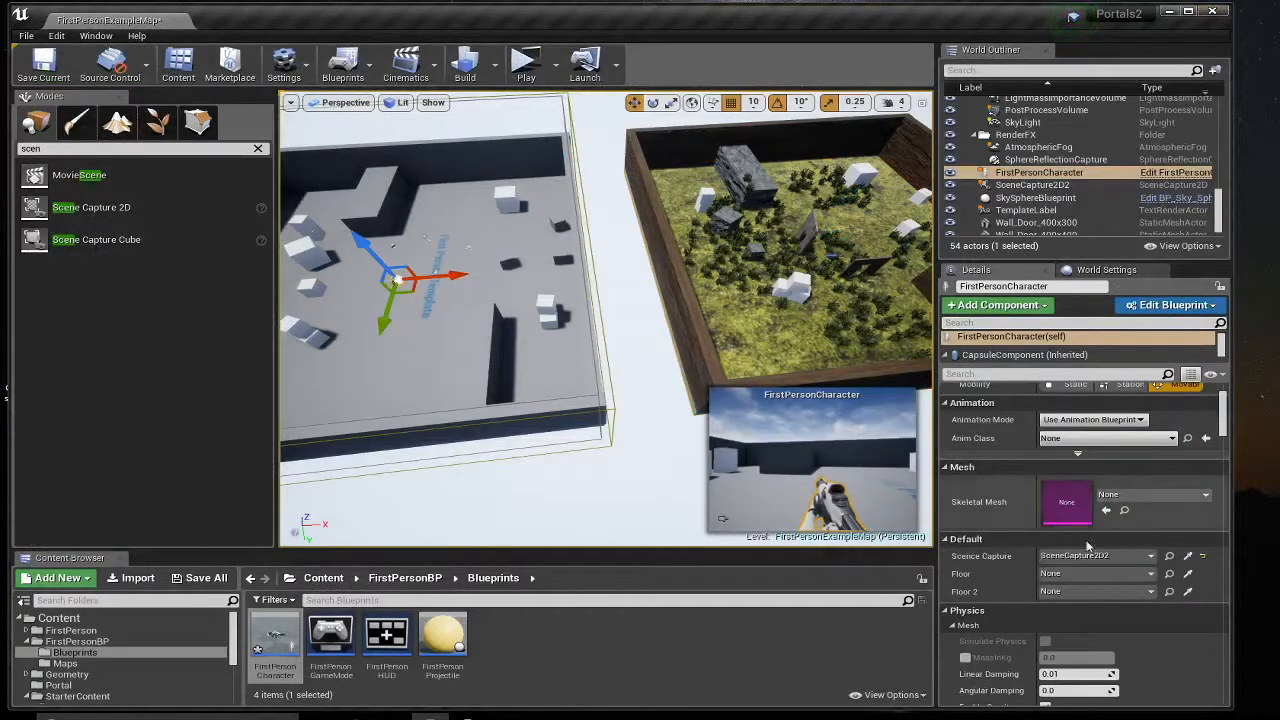
{"action": "left_click", "coordinate": [554, 356]}
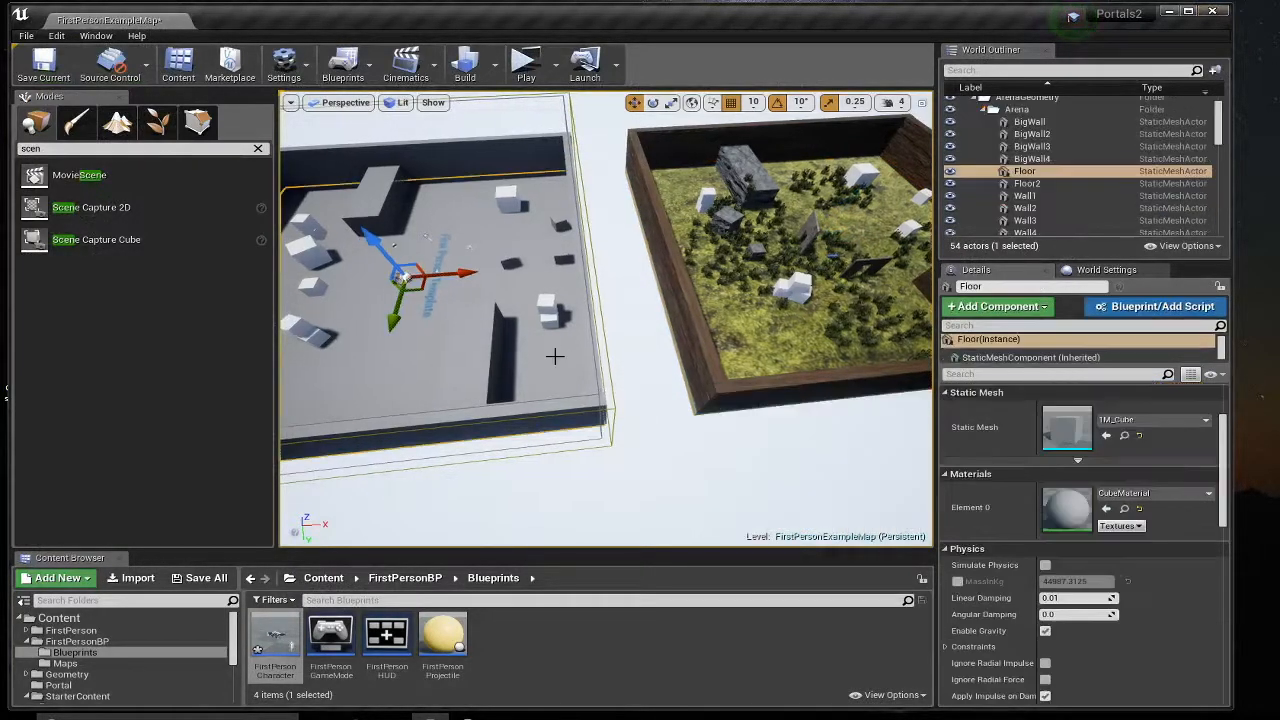
{"action": "left_click", "coordinate": [397, 279]}
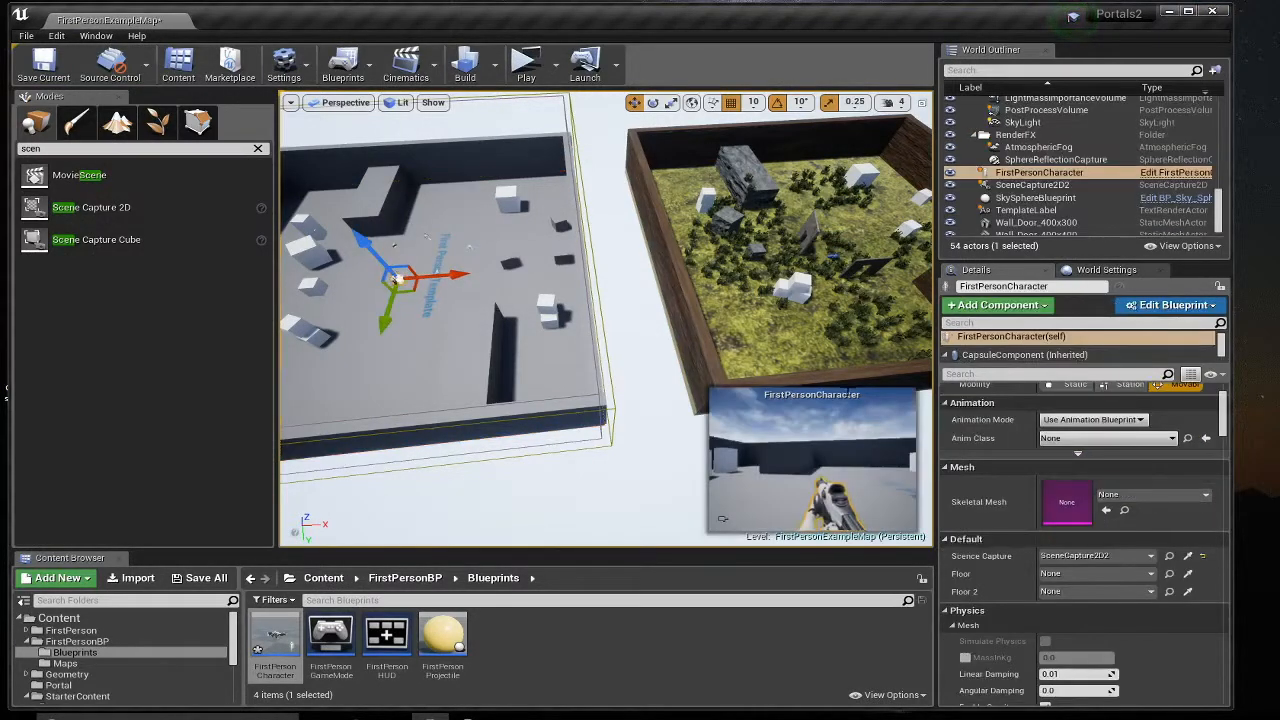
{"action": "left_click", "coordinate": [1150, 573]}
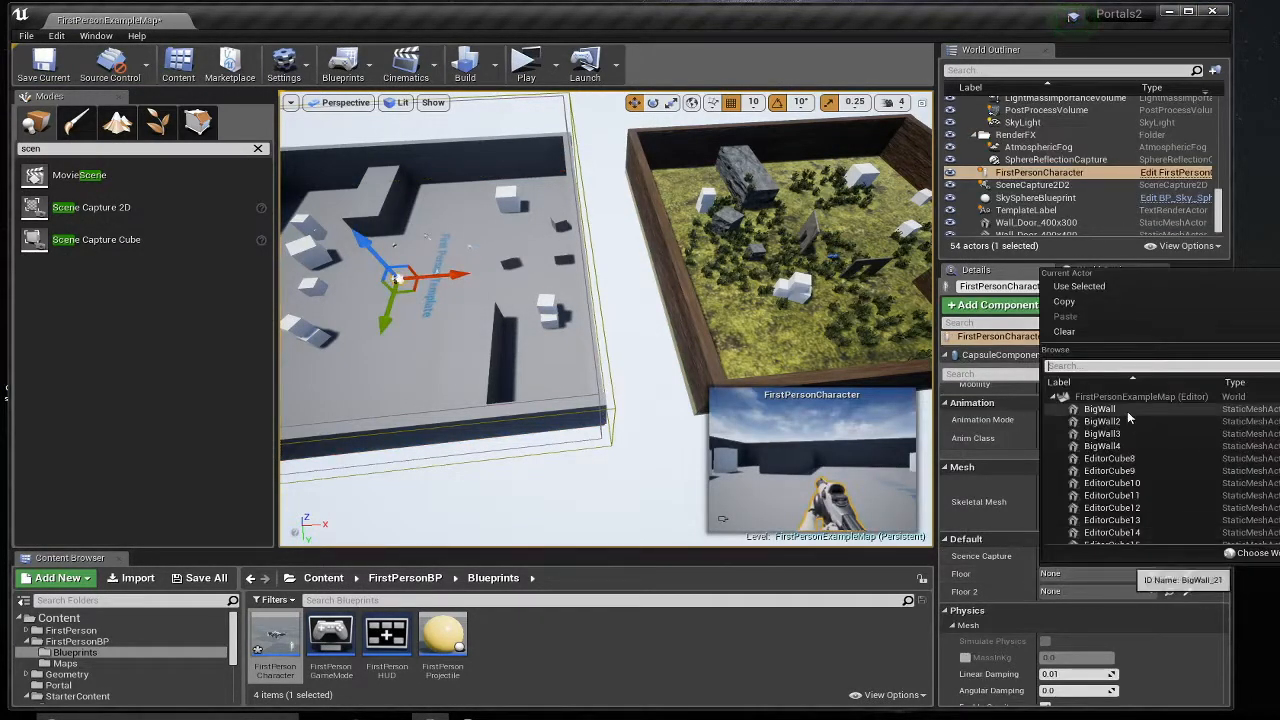
{"action": "type", "text": "floo"}
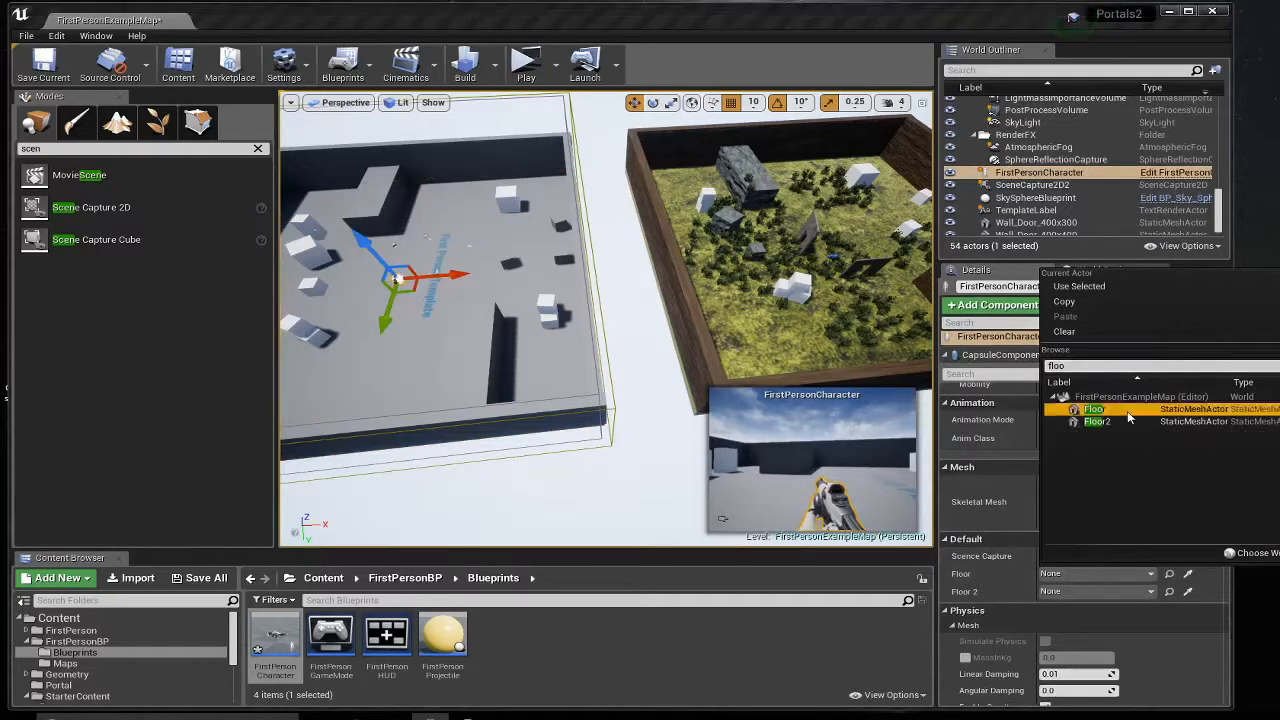
{"action": "left_click", "coordinate": [1127, 411]}
{"action": "left_click", "coordinate": [1140, 599]}
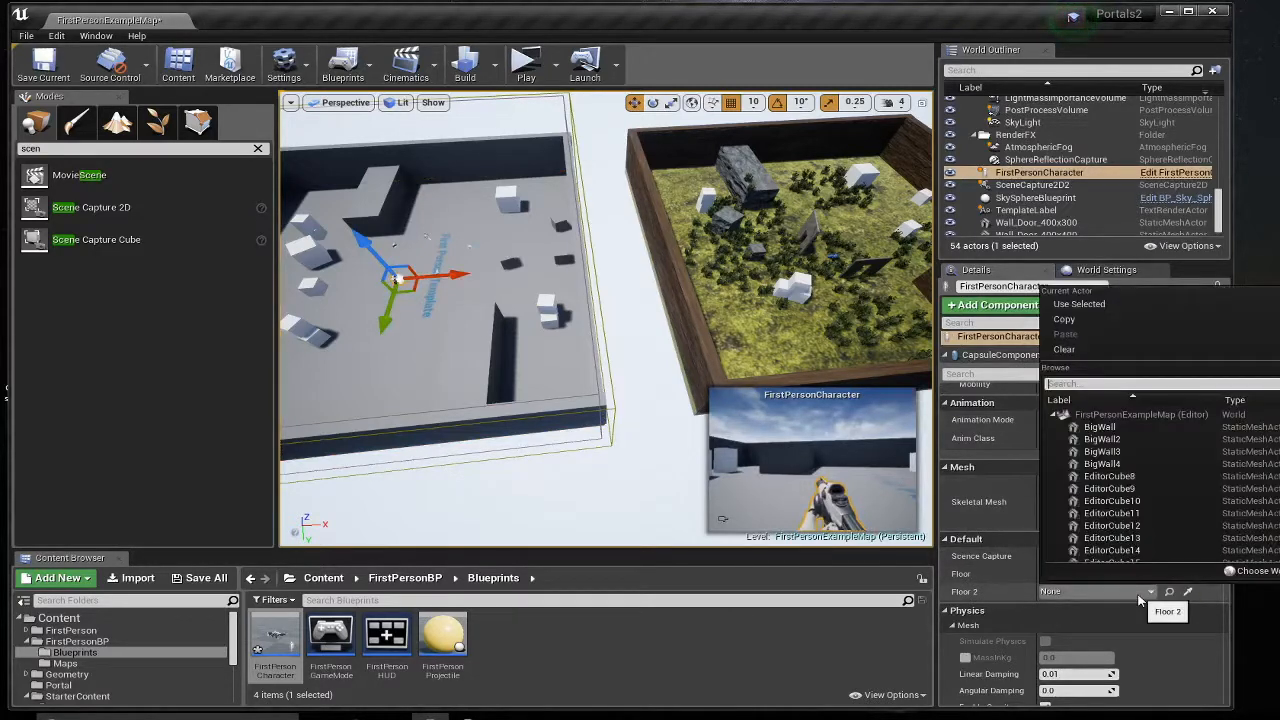
{"action": "type", "text": "floor"}
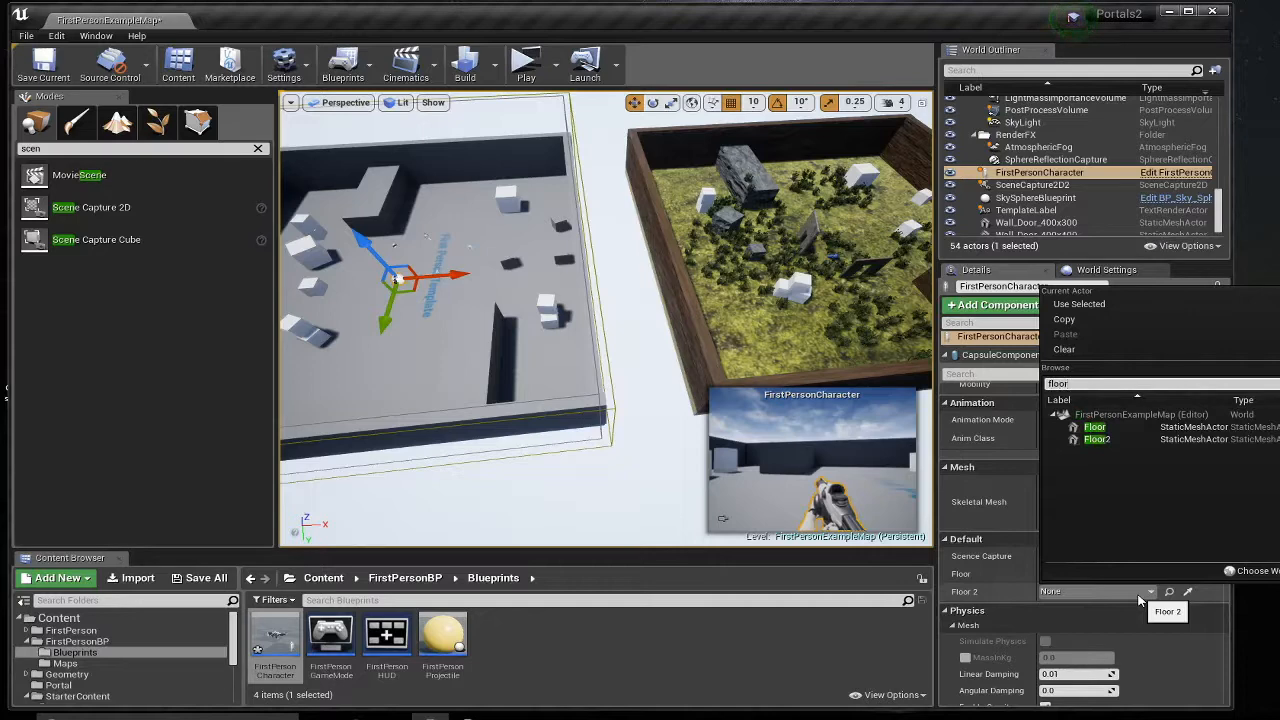
{"action": "left_click", "coordinate": [1096, 439]}
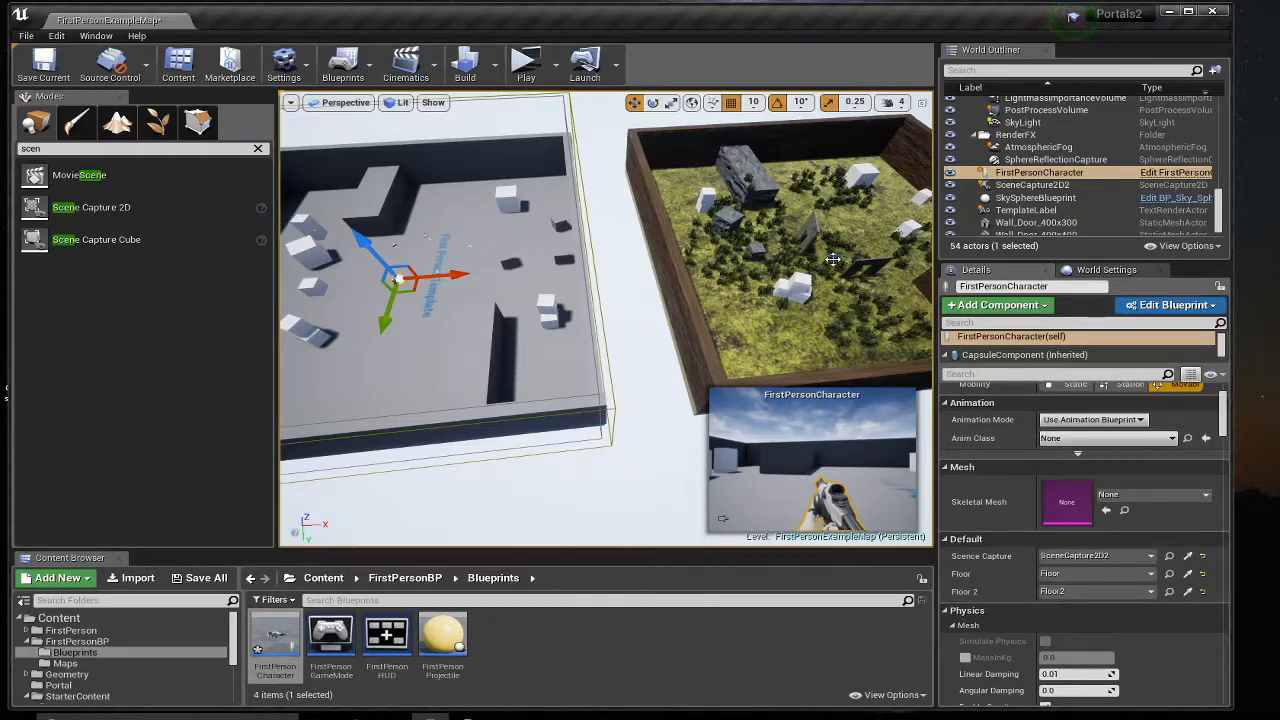
{"action": "left_click", "coordinate": [816, 327]}
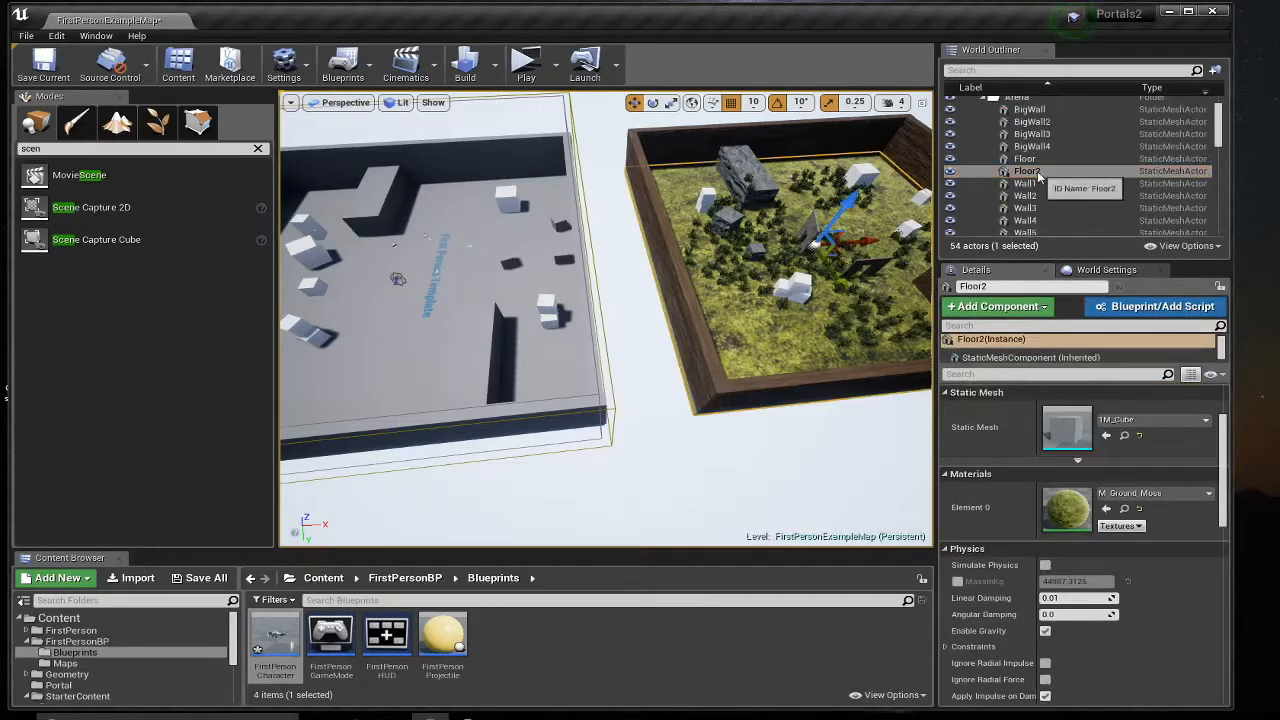
{"action": "right_click_drag", "start_coordinate": [515, 303], "coordinate": [395, 303]}
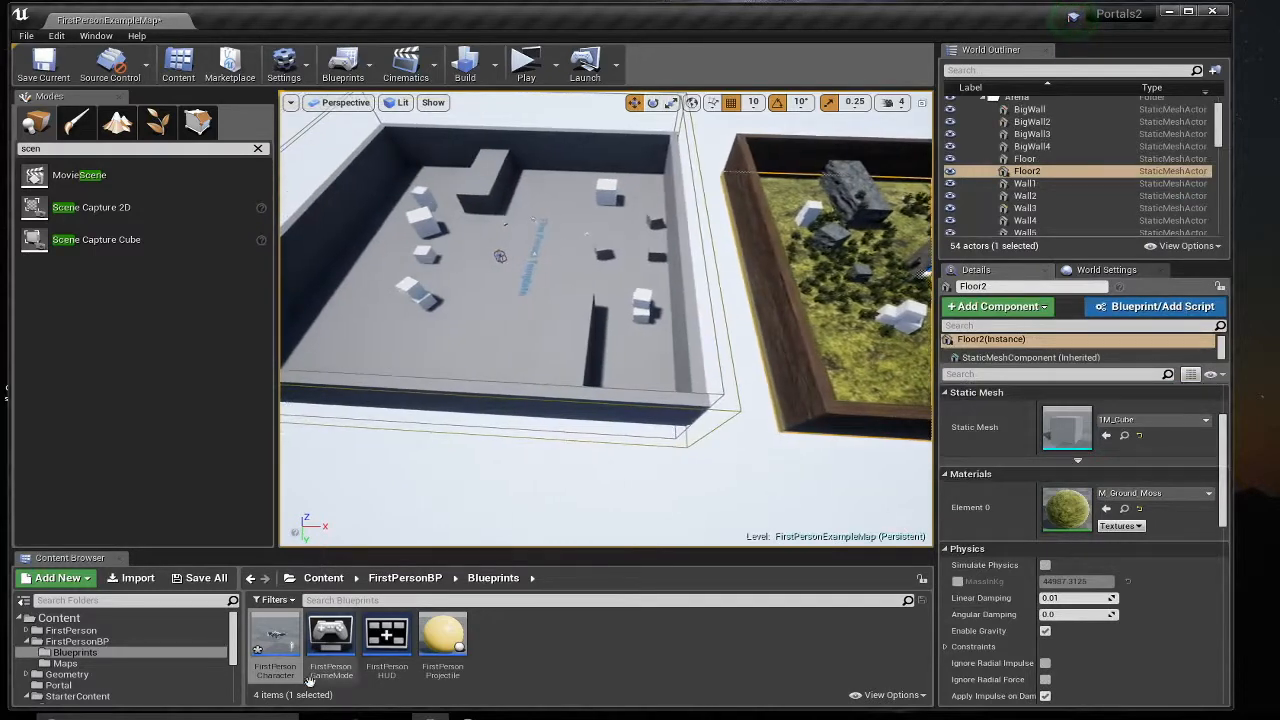
- Open the FirstPersonCharacter blueprint at the Event BeginPlay logic of its event graph
{"action": "double_click", "coordinate": [284, 648]}
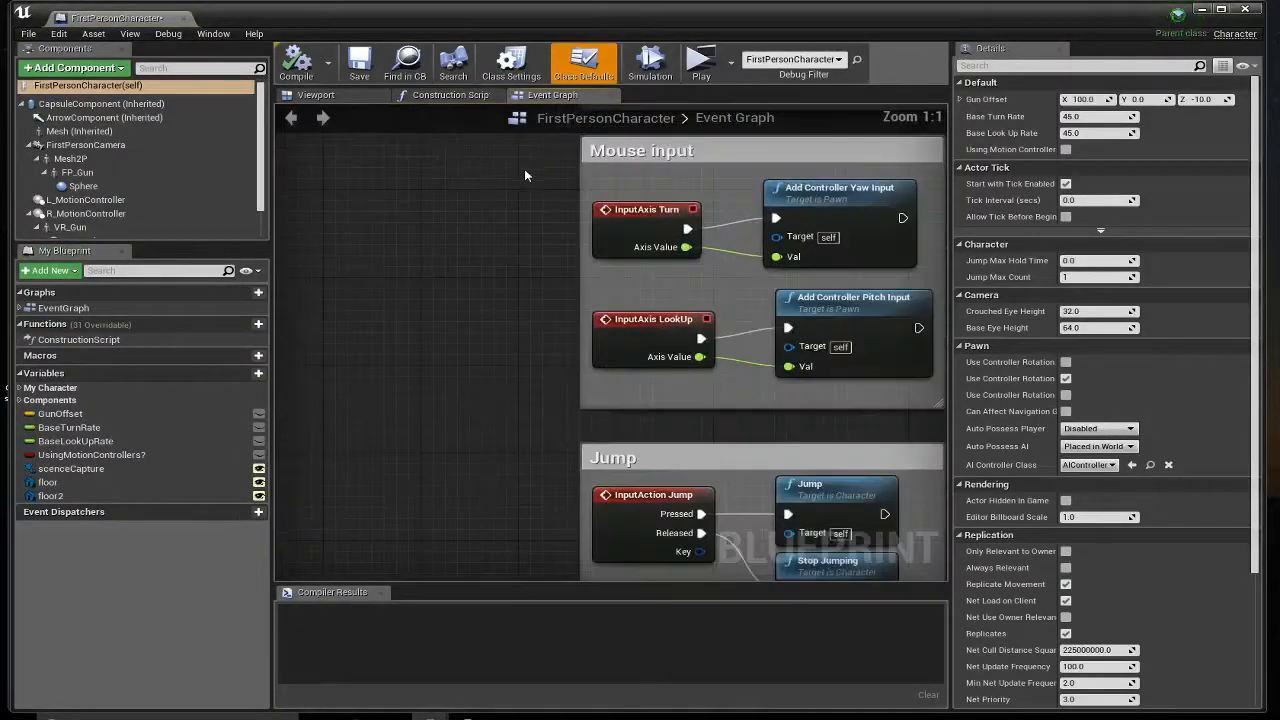
{"action": "right_click_drag", "start_coordinate": [524, 170], "coordinate": [457, 468]}
{"action": "right_click_drag", "start_coordinate": [478, 236], "coordinate": [446, 473]}
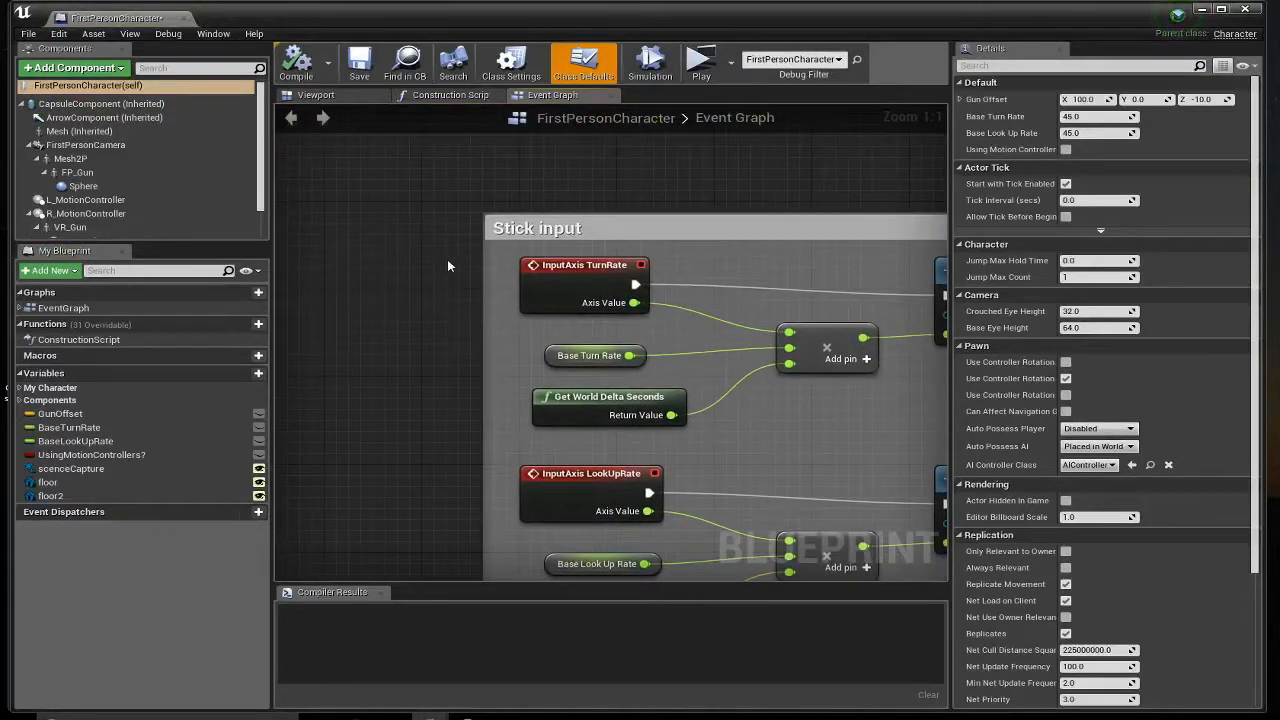
{"action": "right_click_drag", "start_coordinate": [448, 197], "coordinate": [431, 446]}
{"action": "right_click_drag", "start_coordinate": [409, 301], "coordinate": [371, 321]}
{"action": "left_click_drag", "start_coordinate": [514, 371], "coordinate": [657, 382]}
{"action": "right_click_drag", "start_coordinate": [667, 481], "coordinate": [637, 410]}
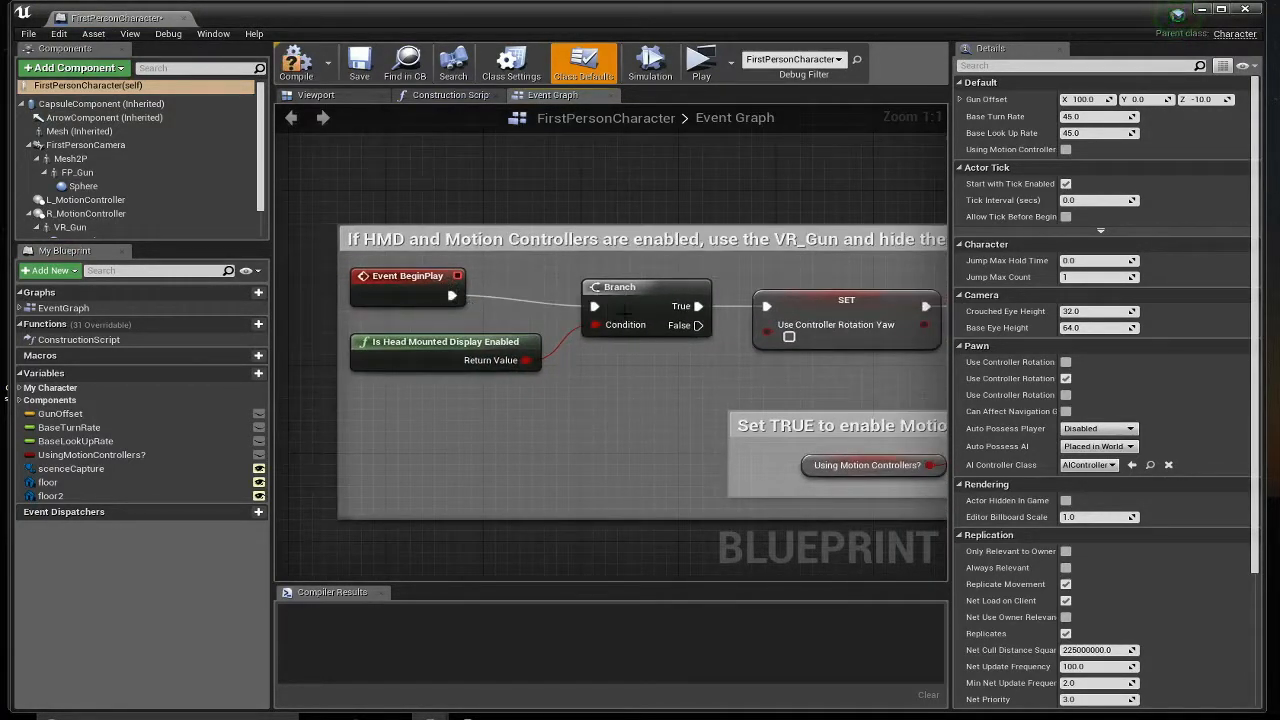
- Insert a Sequence node between Event BeginPlay and the Branch node, placing it above them
{"action": "left_click_drag", "start_coordinate": [452, 295], "coordinate": [540, 192]}
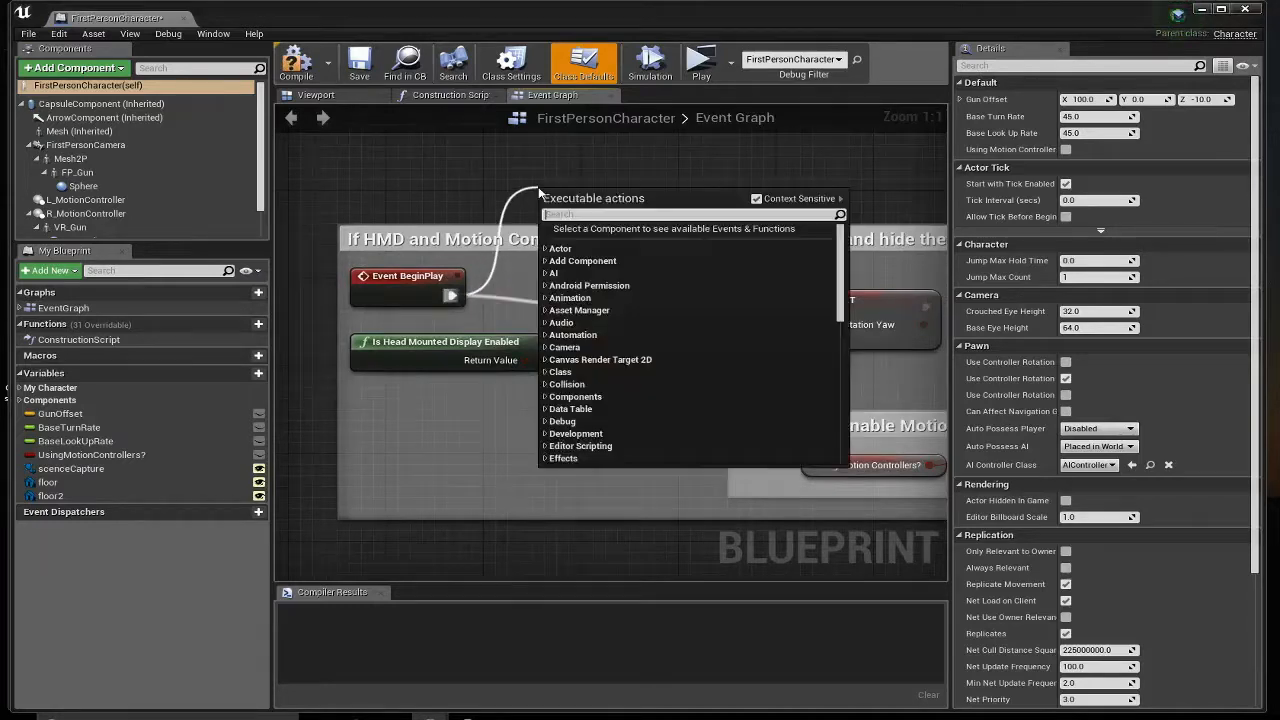
{"action": "type", "text": "seq"}
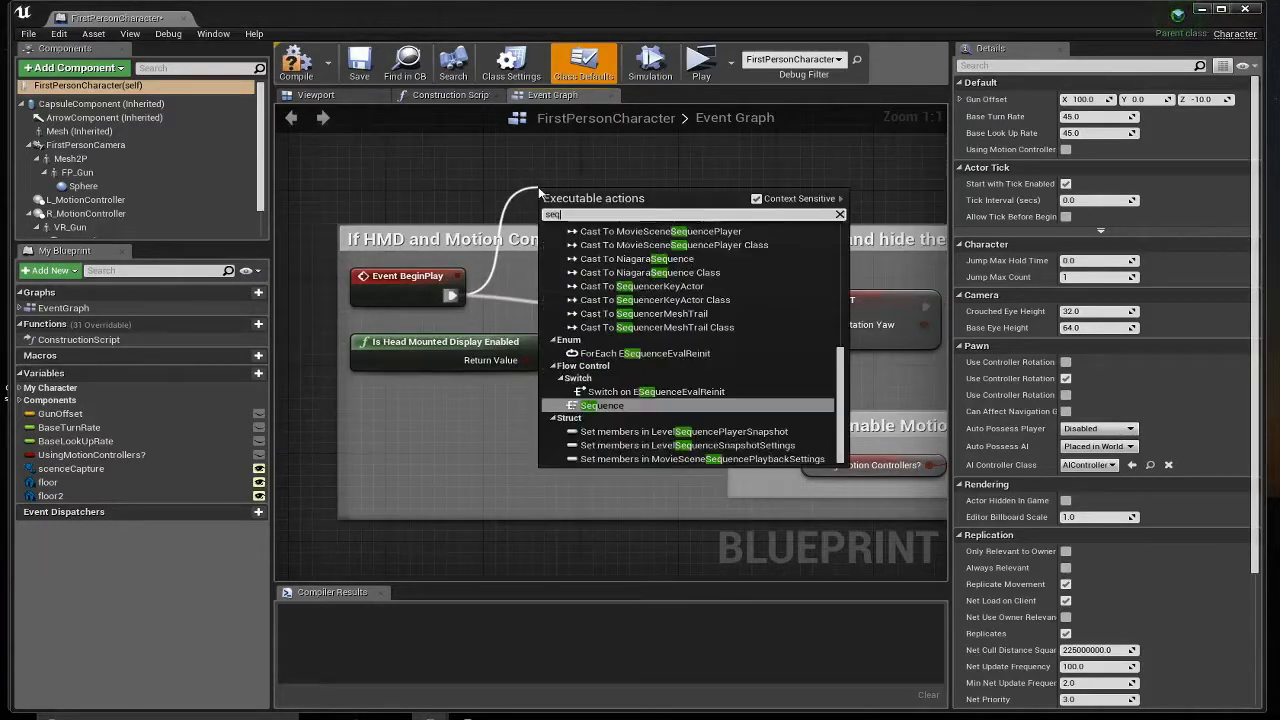
{"action": "left_click", "coordinate": [599, 405]}
{"action": "left_click_drag", "start_coordinate": [568, 194], "coordinate": [497, 177]}
{"action": "right_click_drag", "start_coordinate": [667, 408], "coordinate": [650, 341]}
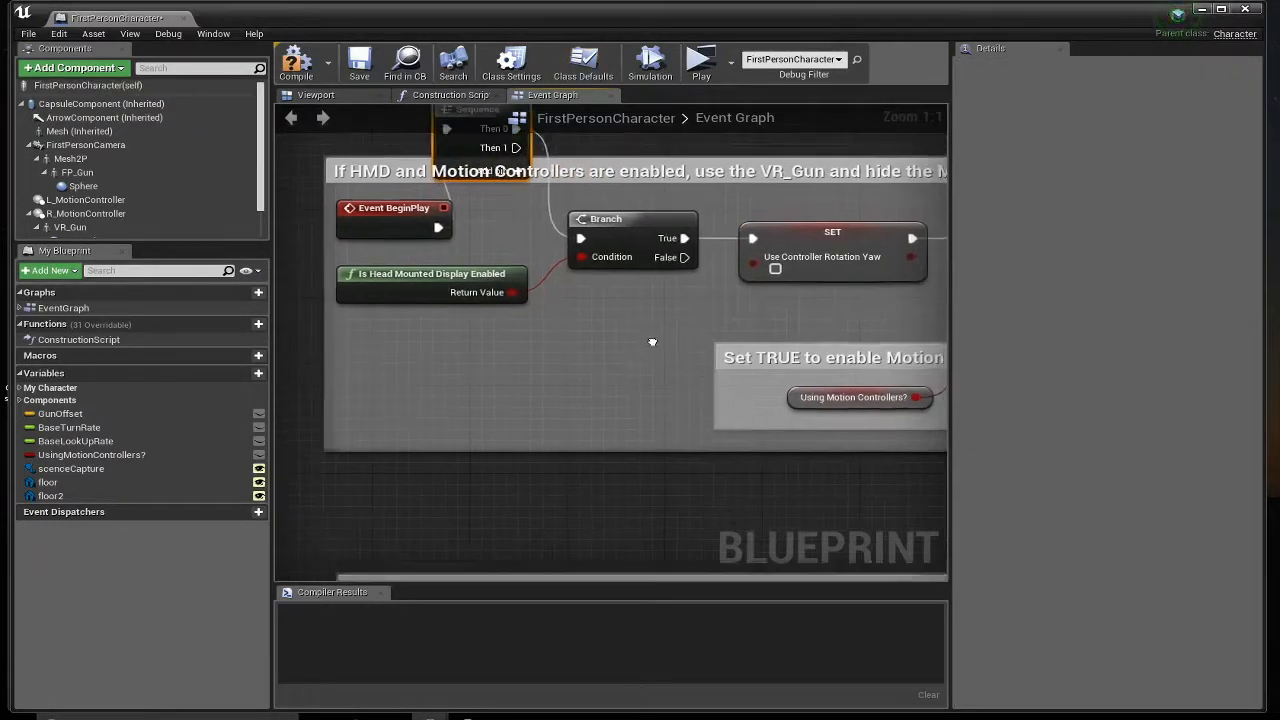
{"action": "right_click_drag", "start_coordinate": [571, 385], "coordinate": [723, 423]}
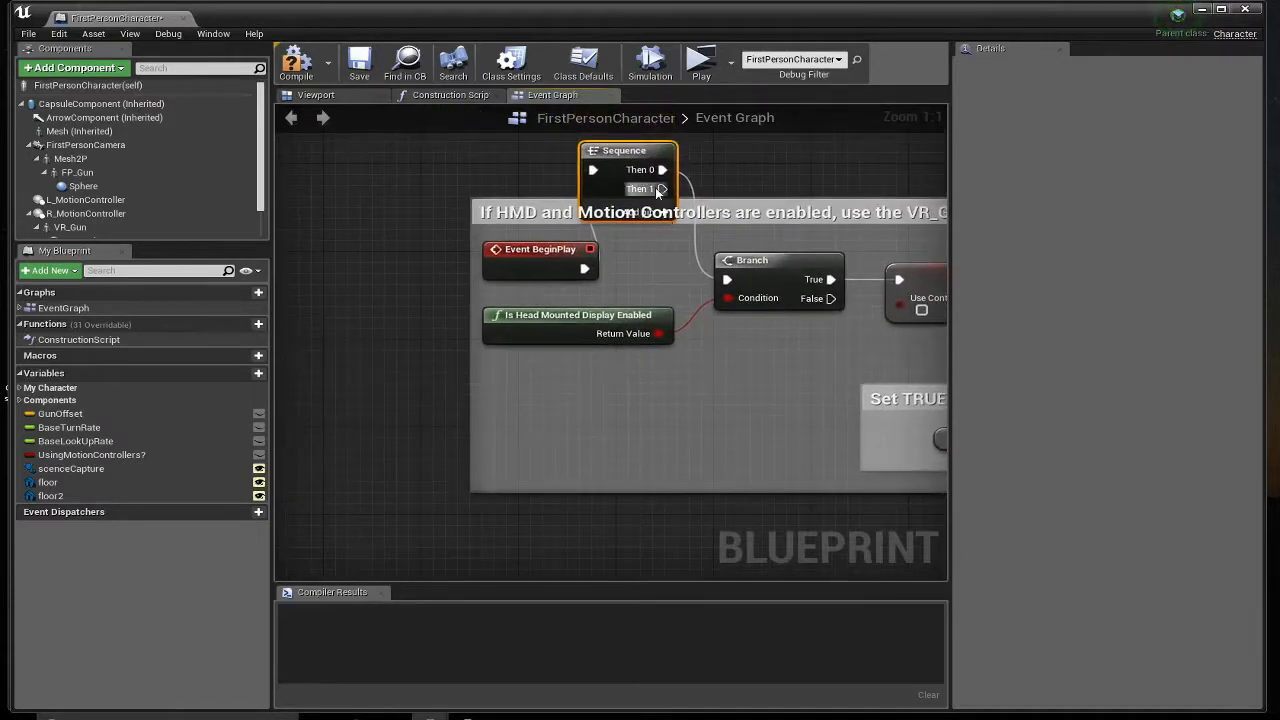
{"action": "left_click_drag", "start_coordinate": [662, 189], "coordinate": [779, 154]}
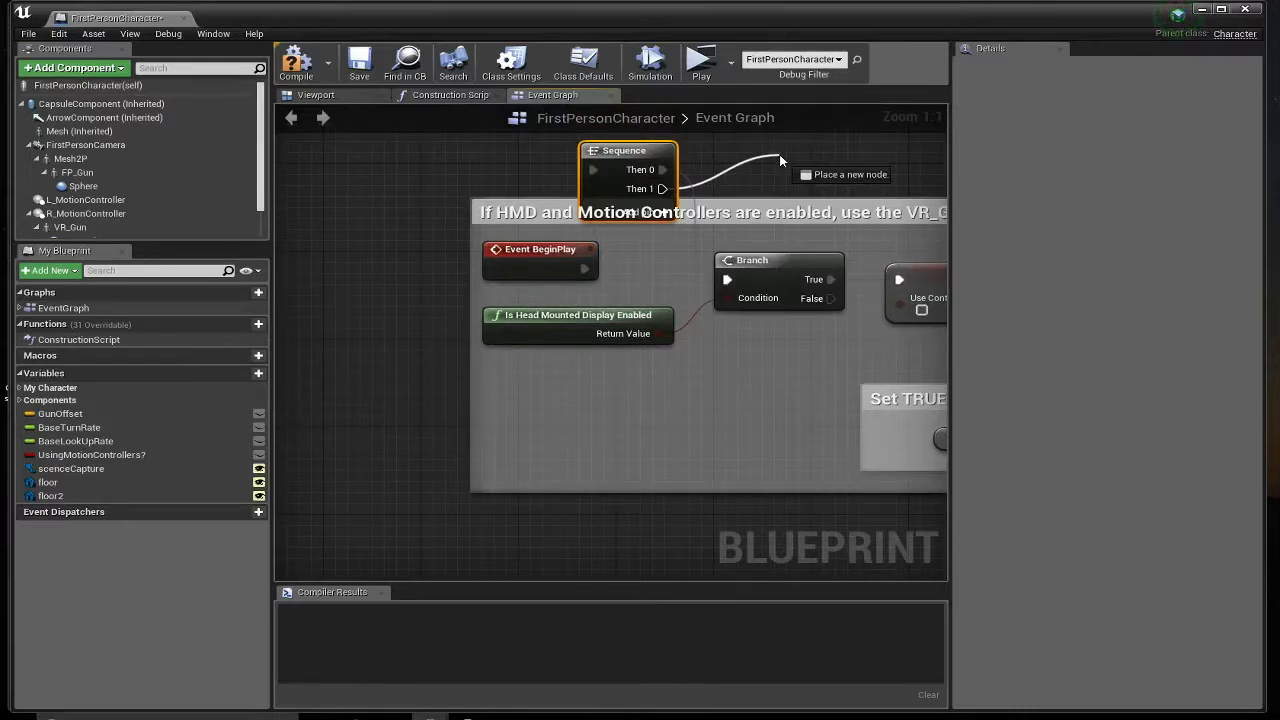
{"action": "left_click_drag", "start_coordinate": [779, 154], "coordinate": [779, 154]}
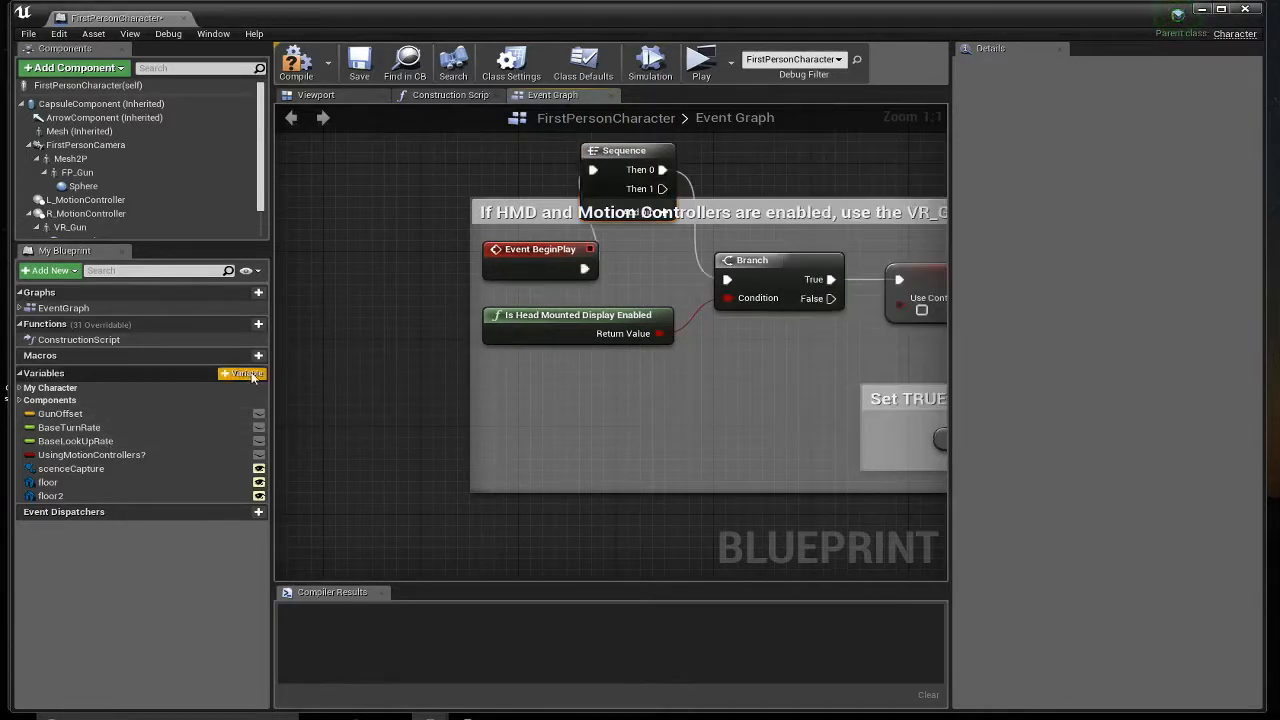
- Add a variable named OffsetSceneCapture of type Vector to the blueprint
{"action": "left_click", "coordinate": [244, 374]}
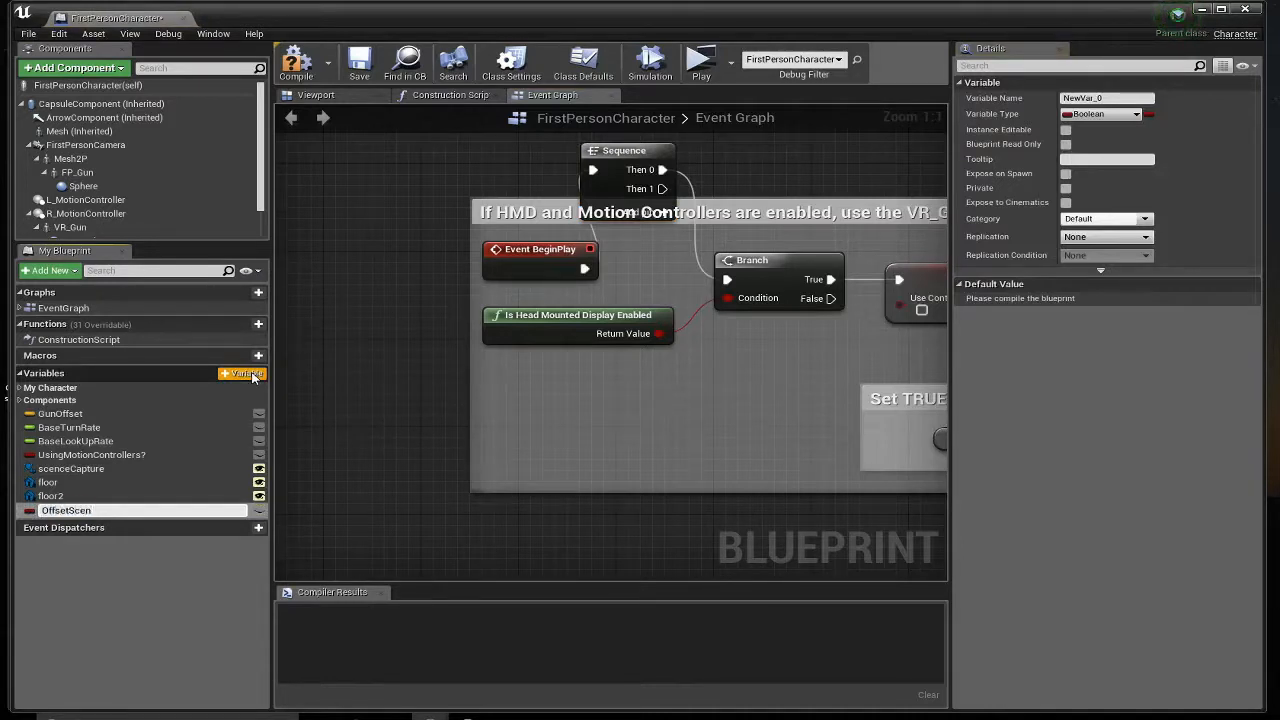
{"action": "key", "text": "Return"}
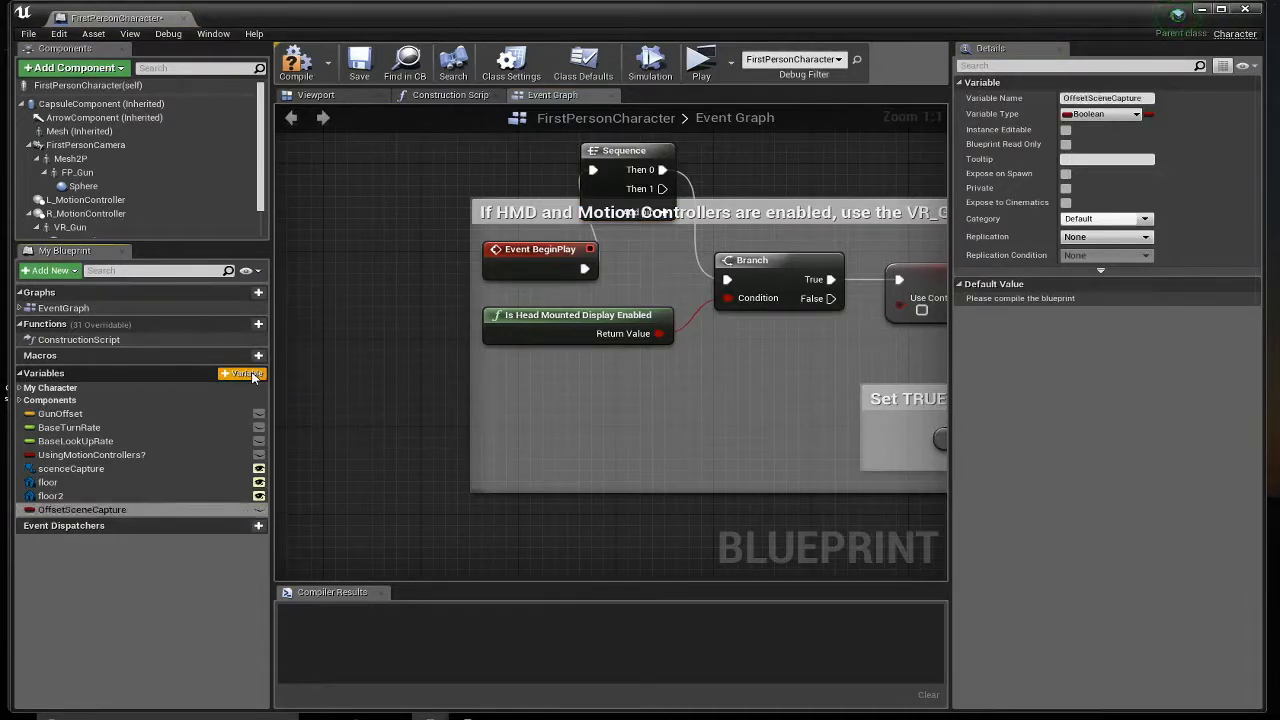
{"action": "left_click", "coordinate": [1104, 114]}
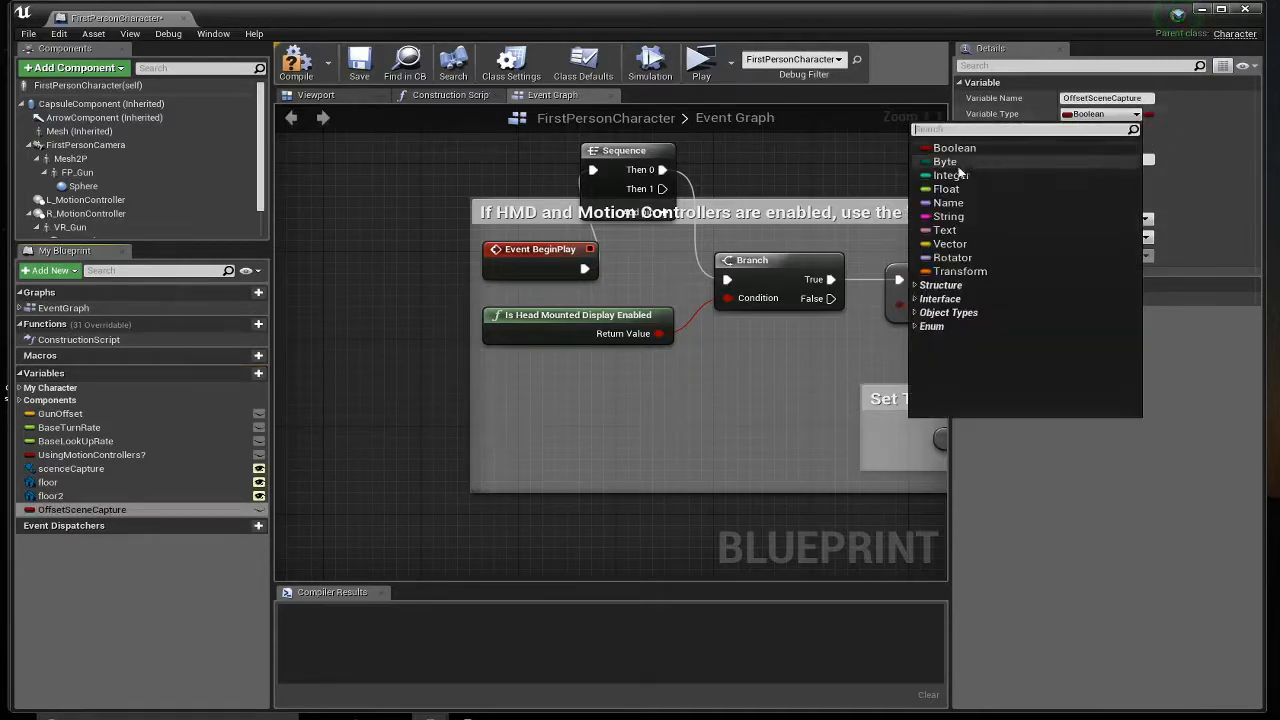
{"action": "left_click", "coordinate": [950, 244]}
- Add a Set node for OffsetSceneCapture and connect the Sequence's Then 1 output to it
{"action": "right_click_drag", "start_coordinate": [849, 162], "coordinate": [718, 264]}
{"action": "left_click_drag", "start_coordinate": [57, 515], "coordinate": [756, 220]}
{"action": "left_click", "coordinate": [772, 183]}
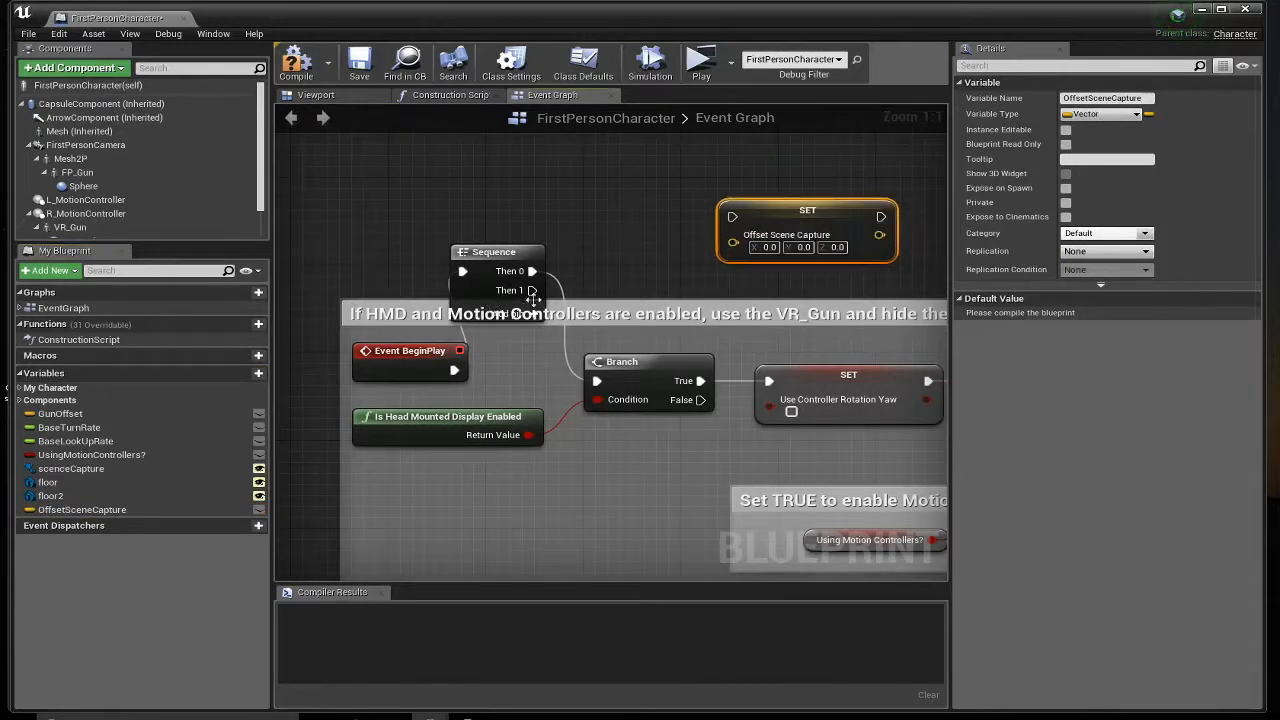
{"action": "left_click_drag", "start_coordinate": [532, 290], "coordinate": [732, 218]}
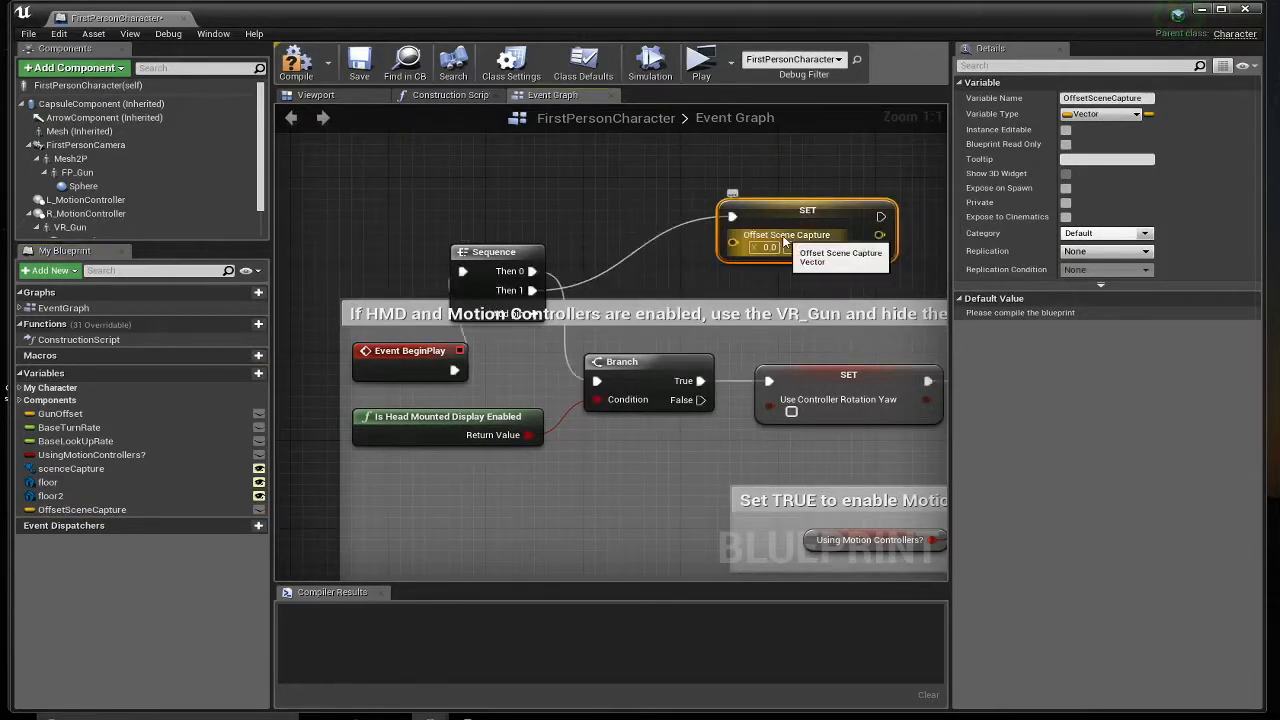
- Add a getter for floor2 above the Sequence node and attach GetWorldLocation (StaticMeshComponent) to it
{"action": "right_click_drag", "start_coordinate": [731, 258], "coordinate": [753, 248]}
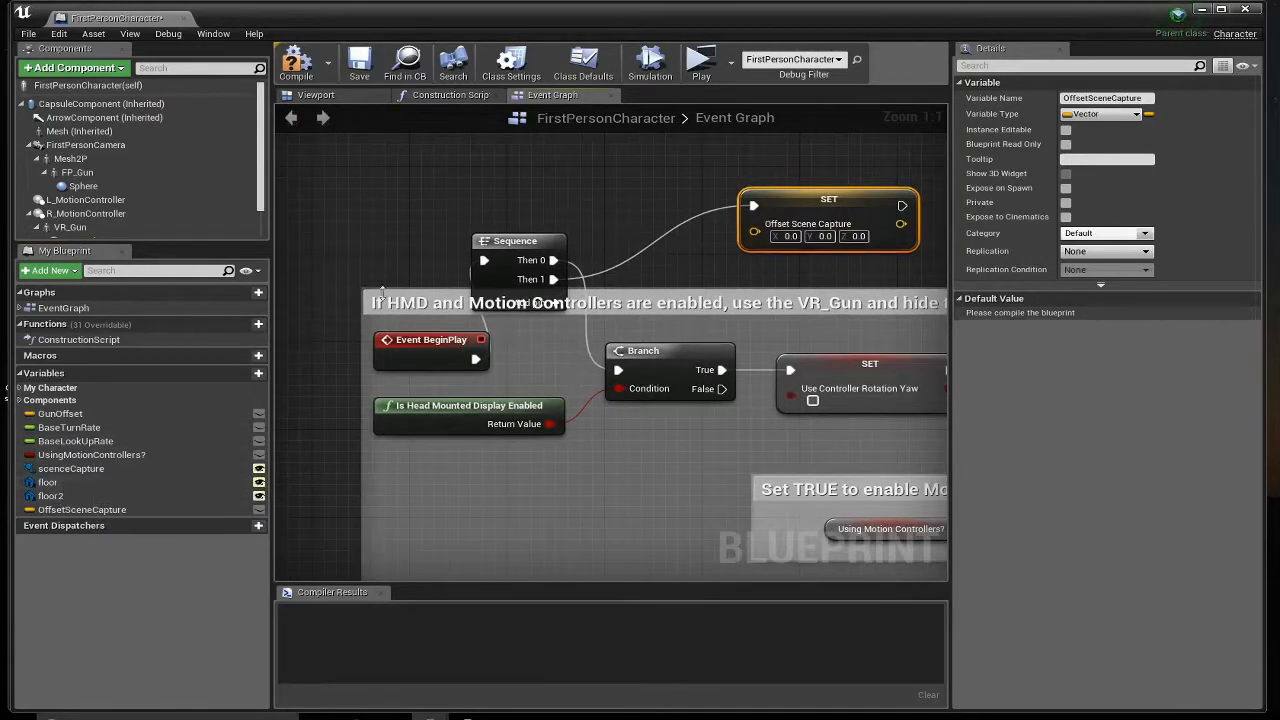
{"action": "right_click_drag", "start_coordinate": [420, 231], "coordinate": [403, 314]}
{"action": "left_click_drag", "start_coordinate": [50, 495], "coordinate": [384, 170]}
{"action": "left_click", "coordinate": [450, 203]}
{"action": "right_click_drag", "start_coordinate": [469, 190], "coordinate": [445, 216]}
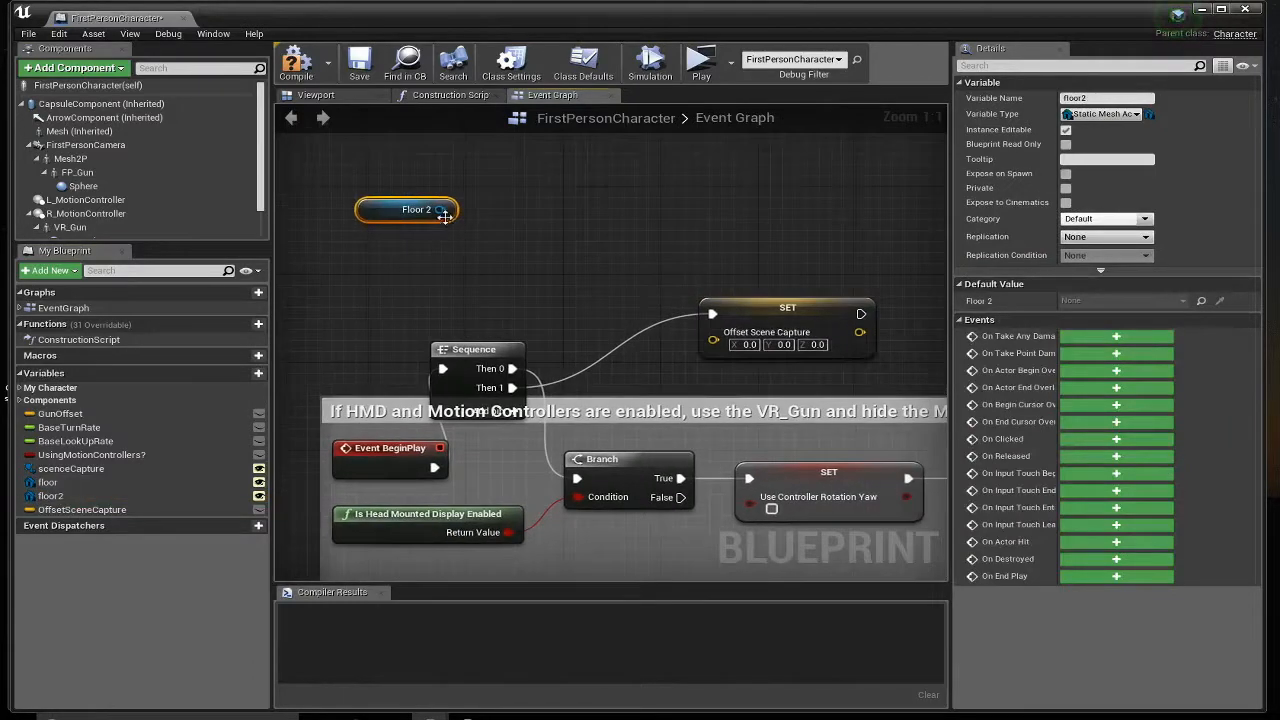
{"action": "left_click_drag", "start_coordinate": [445, 216], "coordinate": [537, 195]}
{"action": "type", "text": "get"}
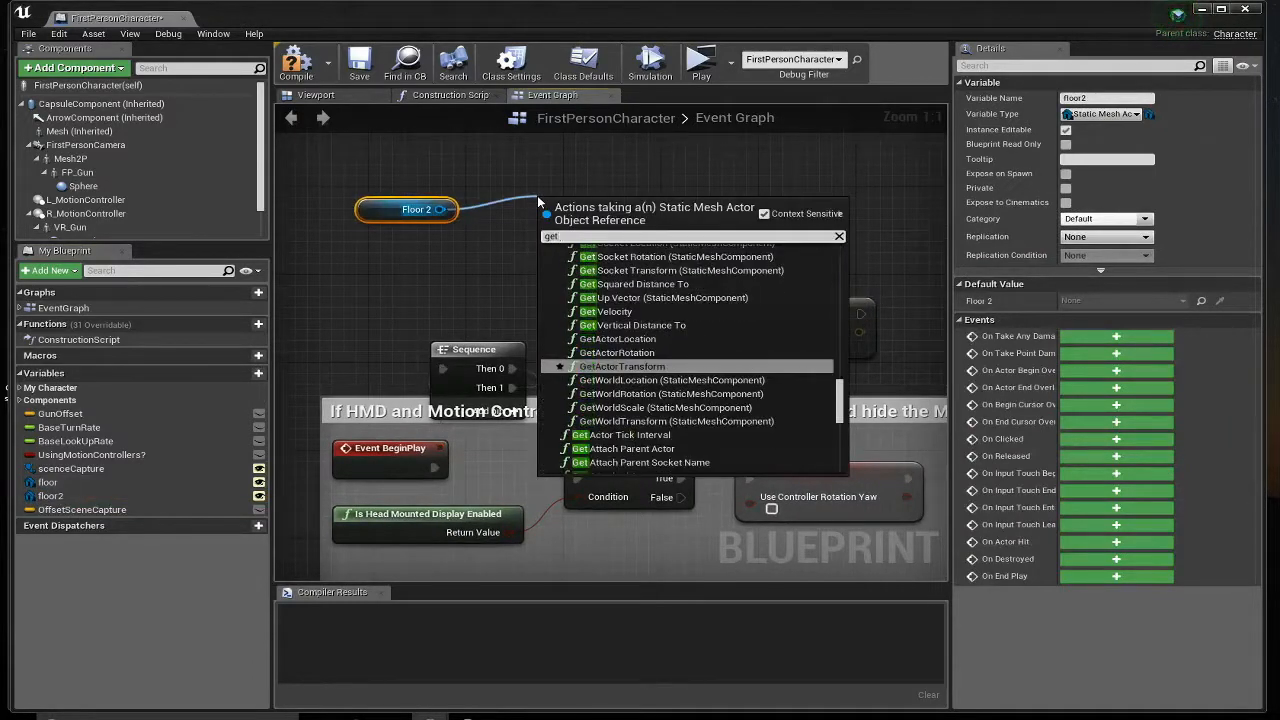
{"action": "type", "text": " world"}
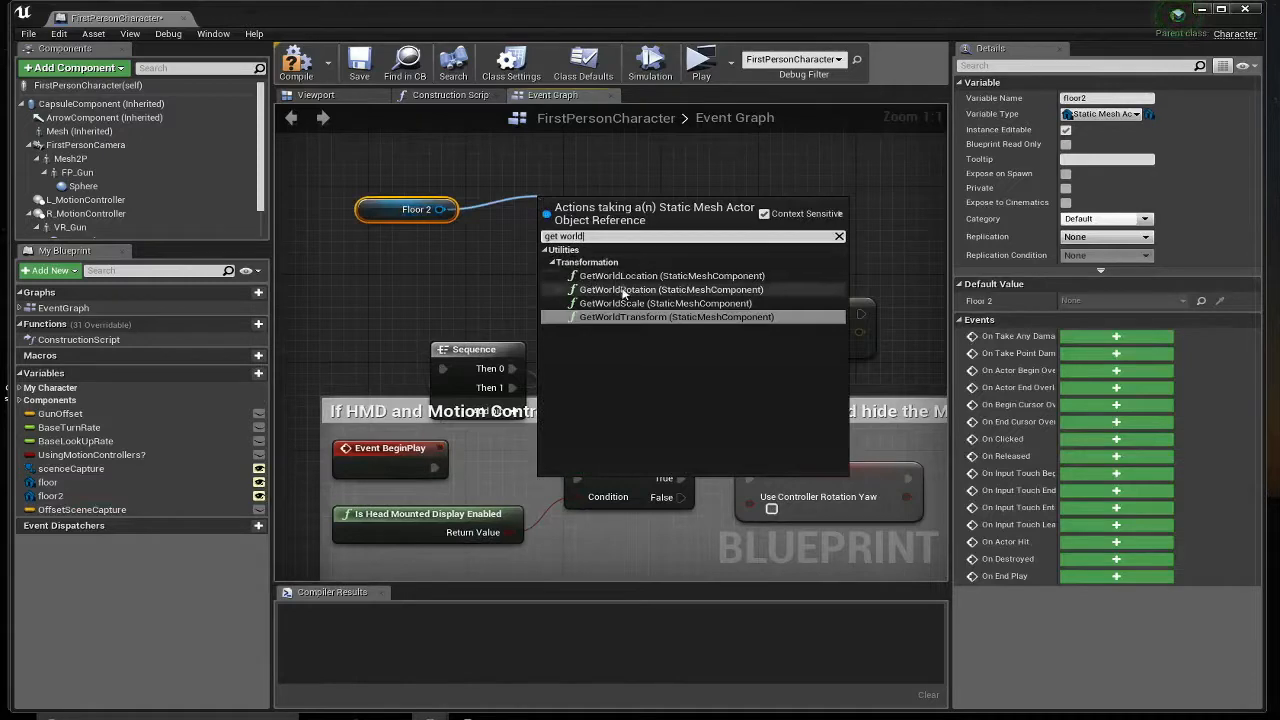
{"action": "left_click", "coordinate": [640, 276]}
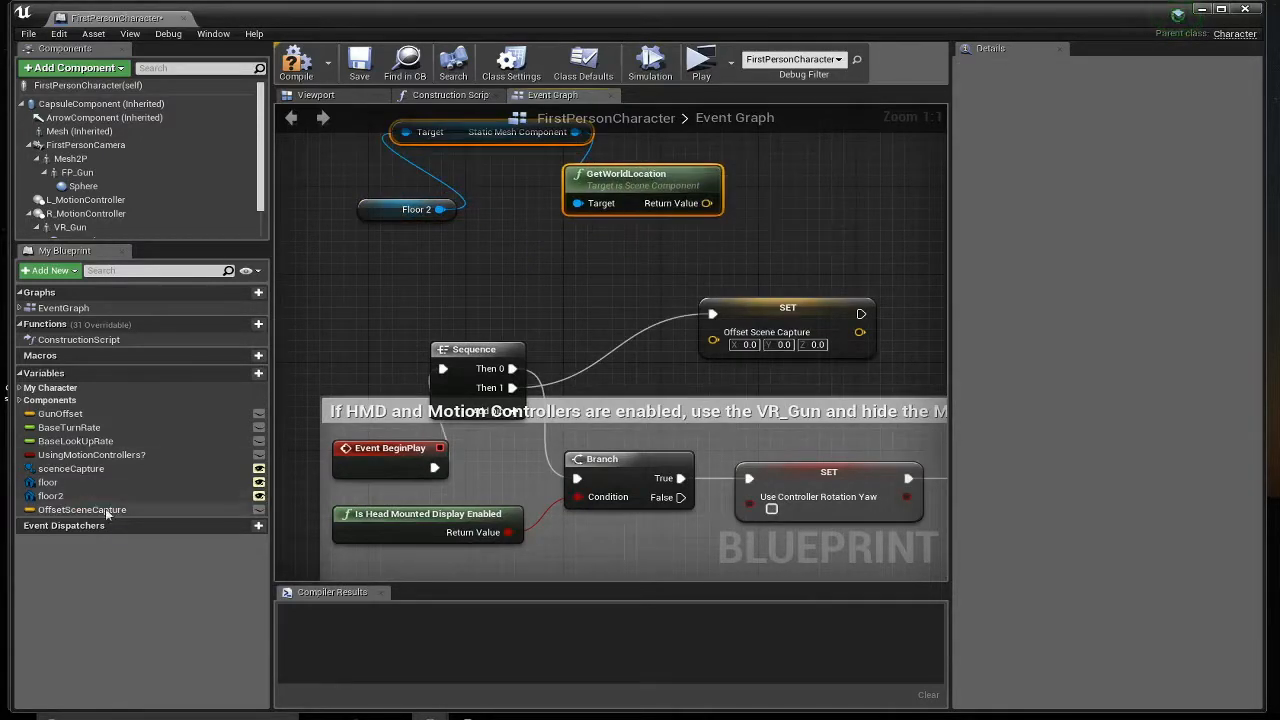
- Add a getter for floor below the Floor 2 node and attach GetWorldLocation (StaticMeshComponent) to it
{"action": "left_click_drag", "start_coordinate": [47, 482], "coordinate": [518, 270]}
{"action": "left_click", "coordinate": [391, 281]}
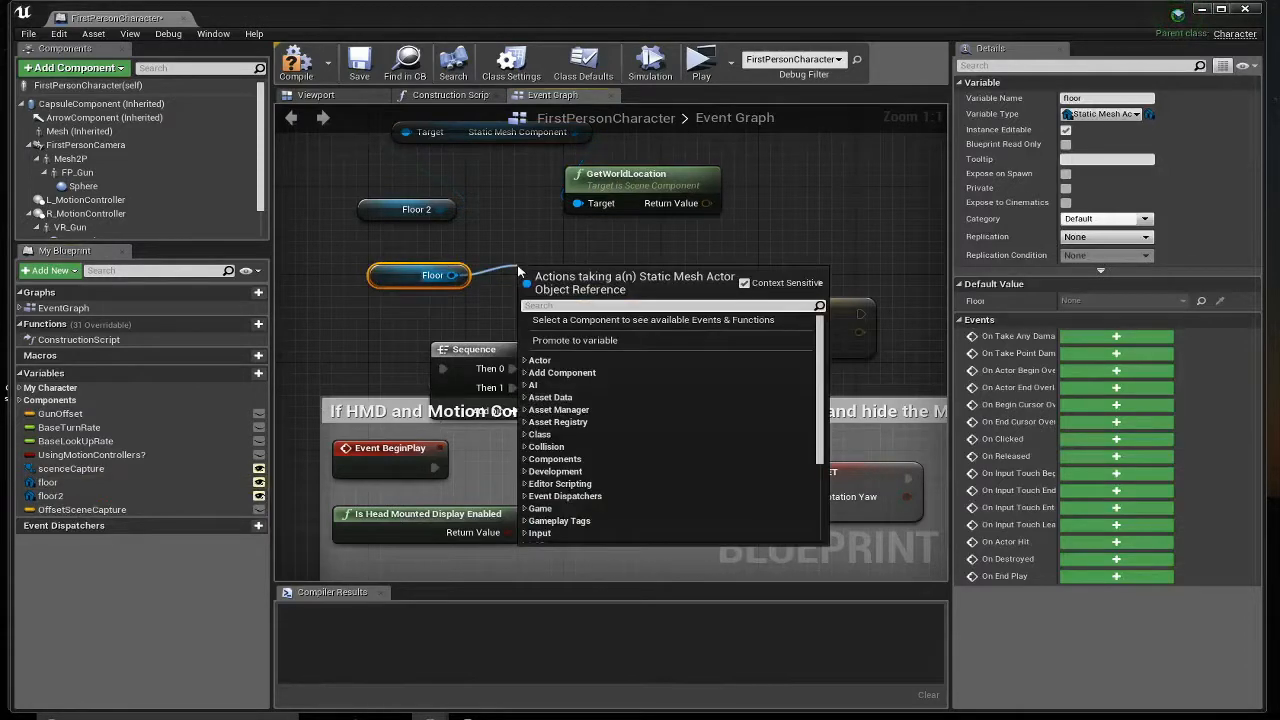
{"action": "type", "text": "get wor"}
{"action": "key", "text": "Down"}
{"action": "key", "text": "Down"}
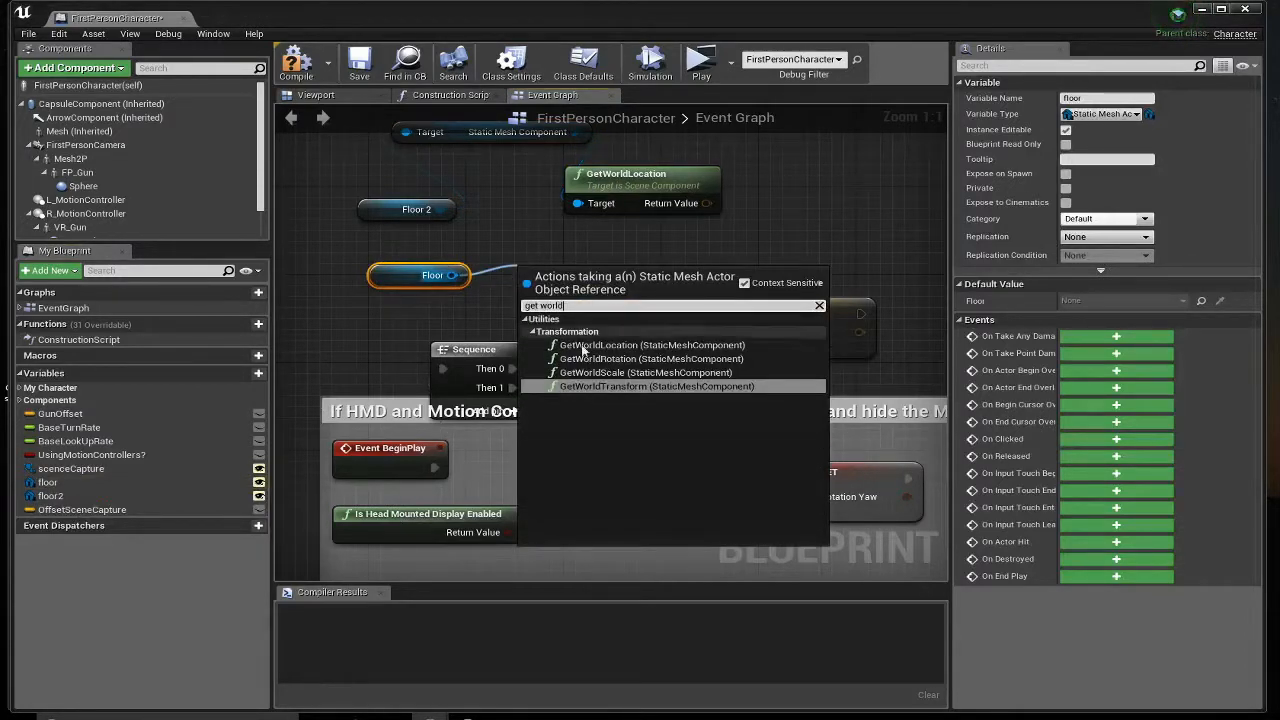
{"action": "key", "text": "Return"}
{"action": "left_click_drag", "start_coordinate": [624, 257], "coordinate": [612, 257]}
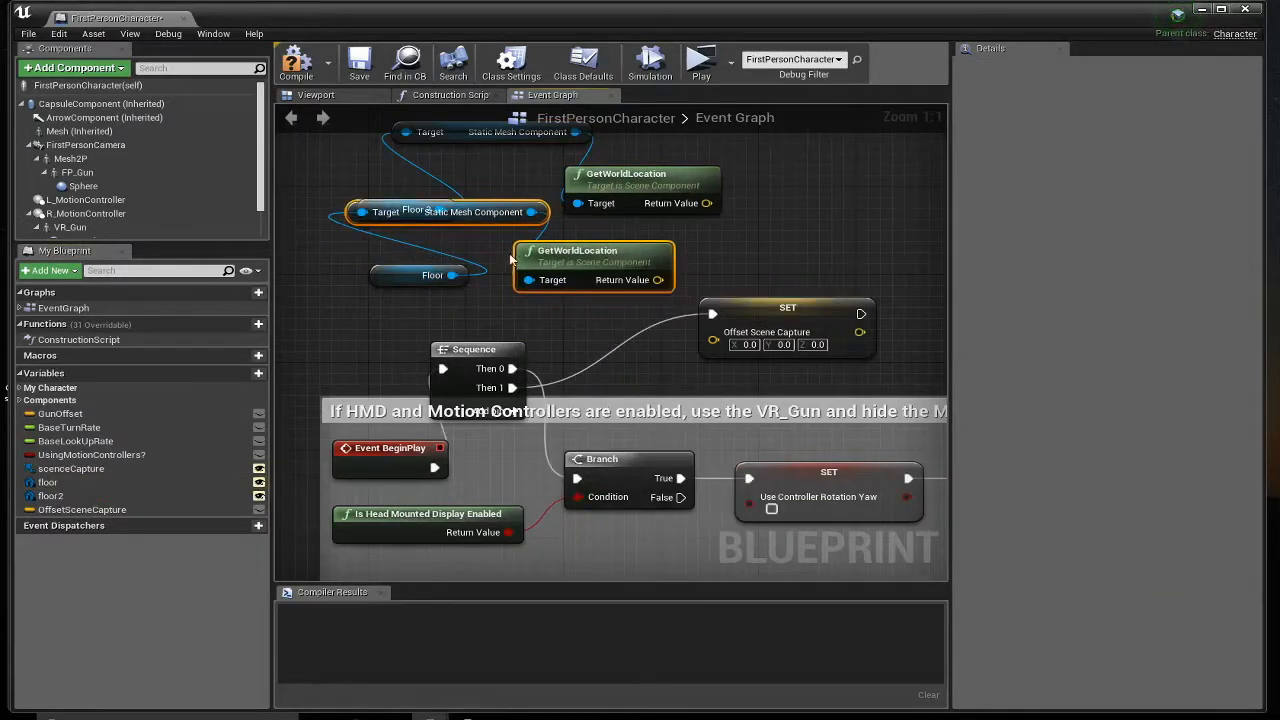
- Rearrange the Floor 2 getter and its Static Mesh Component node so they clear the Floor nodes
{"action": "right_click_drag", "start_coordinate": [481, 248], "coordinate": [509, 310]}
{"action": "left_click_drag", "start_coordinate": [478, 185], "coordinate": [512, 165]}
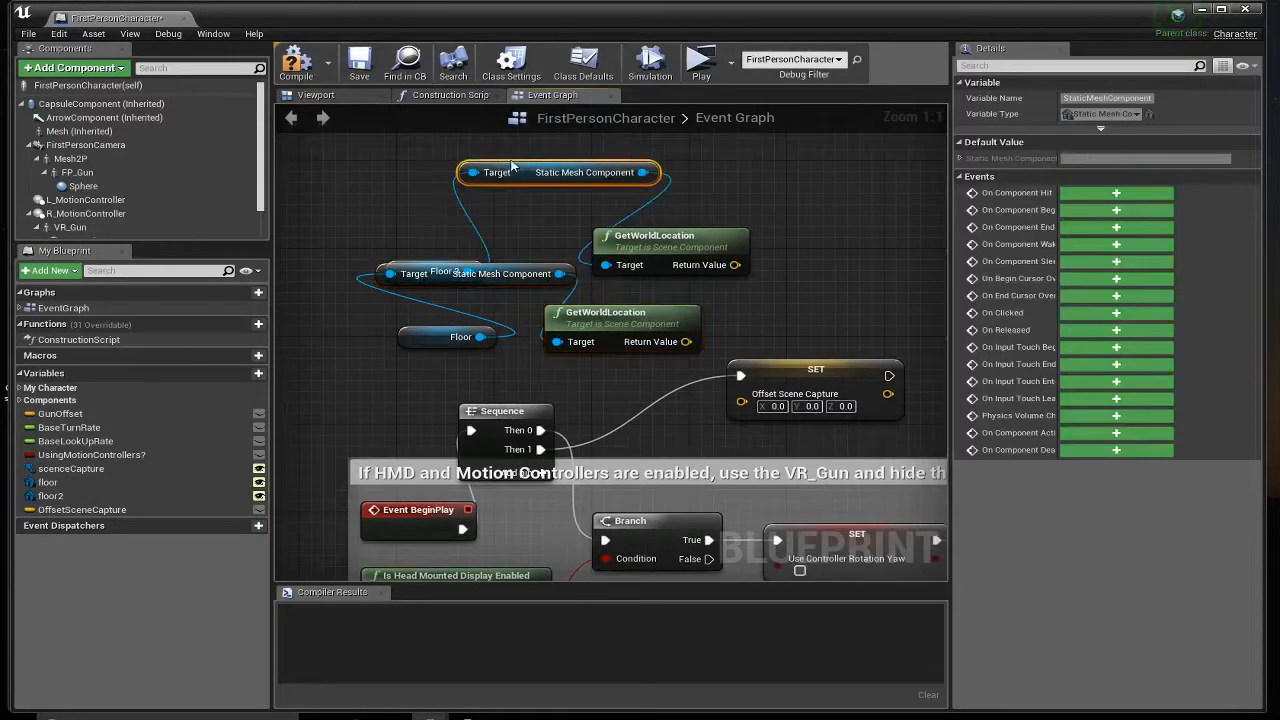
{"action": "left_click_drag", "start_coordinate": [430, 260], "coordinate": [430, 205]}
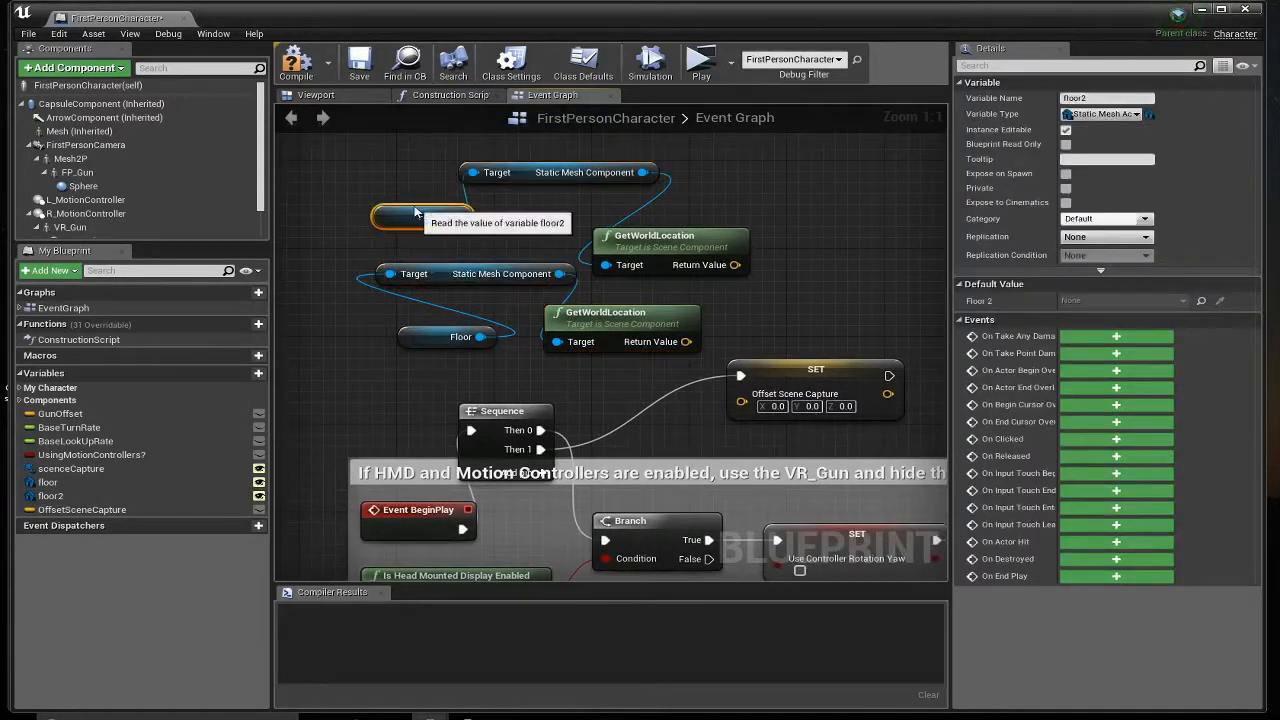
- Line up the two GetWorldLocation nodes one above the other, clear of the floor getters
{"action": "right_click_drag", "start_coordinate": [664, 298], "coordinate": [589, 272]}
{"action": "left_click_drag", "start_coordinate": [591, 217], "coordinate": [578, 195]}
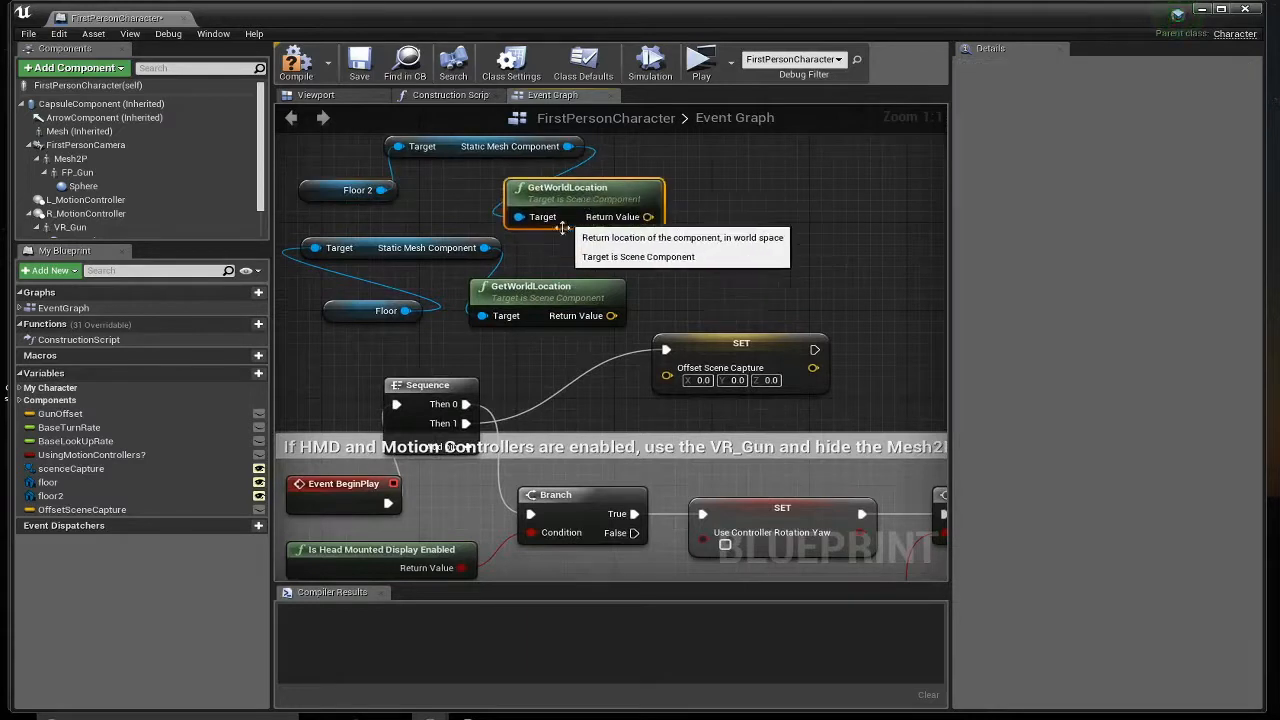
{"action": "left_click_drag", "start_coordinate": [546, 278], "coordinate": [586, 257]}
- Subtract Floor's world location from Floor 2's with a vector - vector node and connect the result to the OffsetSceneCapture Set node
{"action": "left_click_drag", "start_coordinate": [648, 216], "coordinate": [778, 218]}
{"action": "type", "text": "-"}
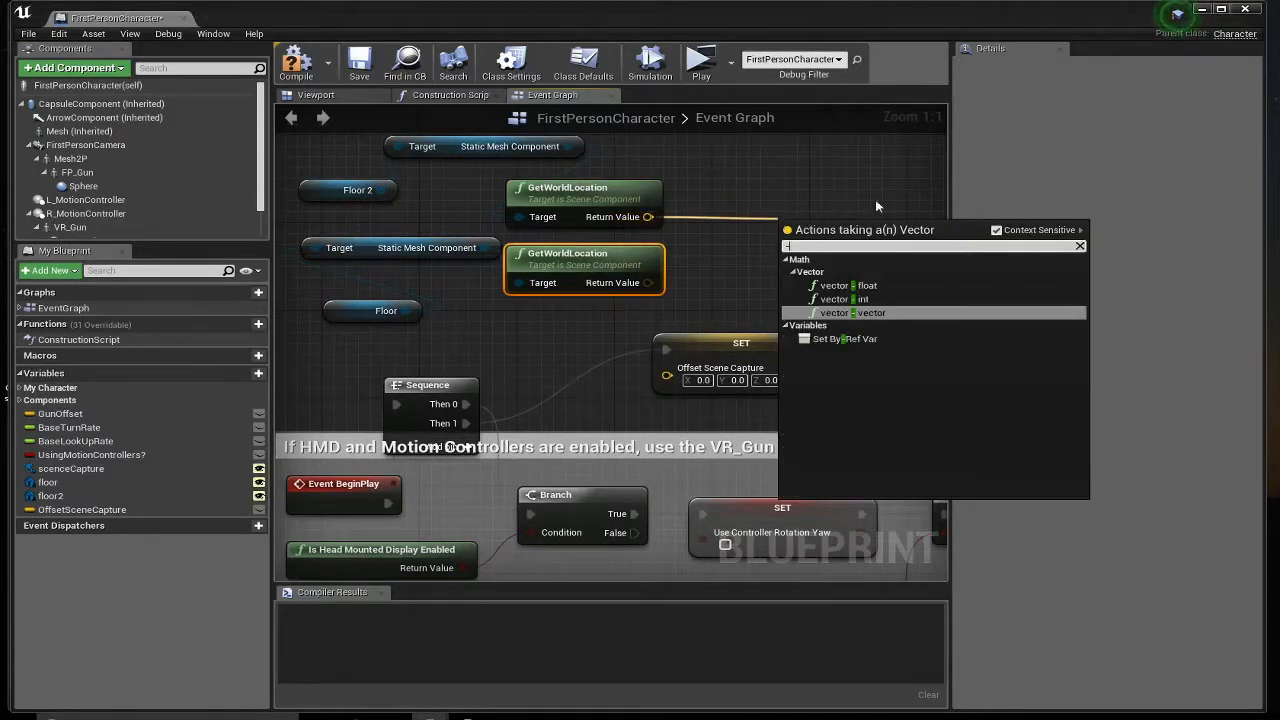
{"action": "left_click", "coordinate": [852, 312]}
{"action": "left_click_drag", "start_coordinate": [648, 282], "coordinate": [667, 375]}
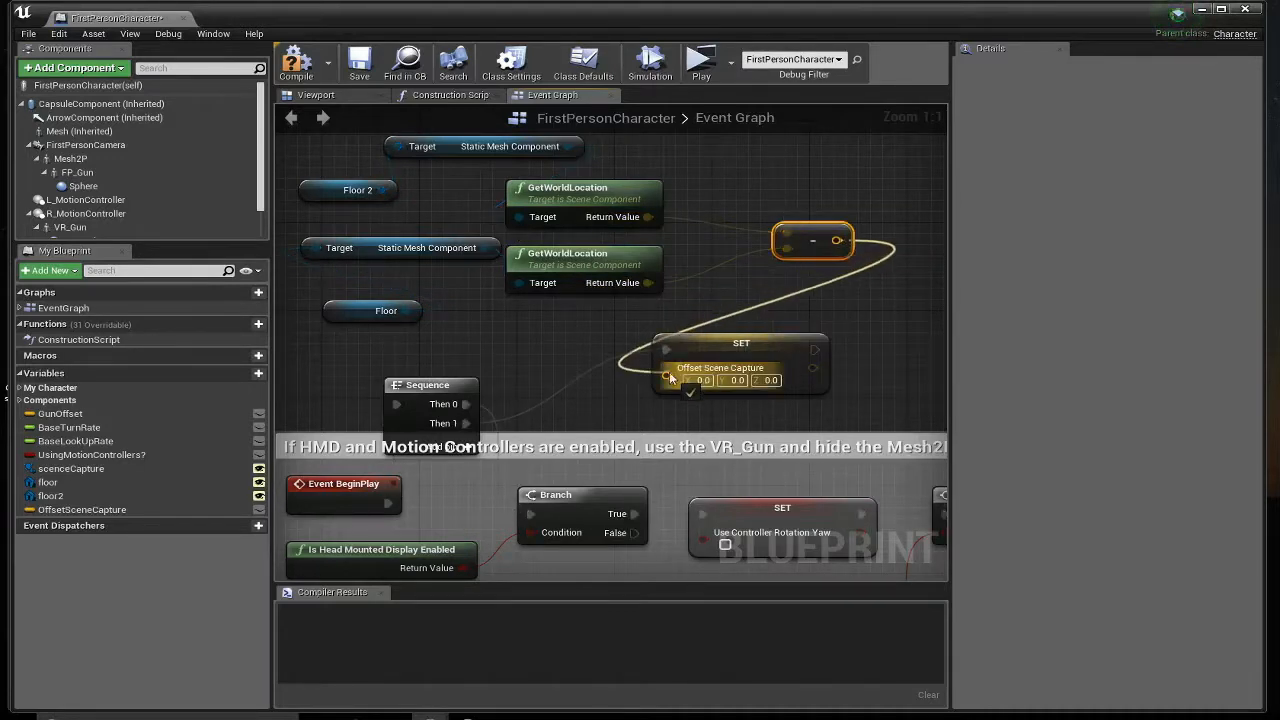
{"action": "right_click_drag", "start_coordinate": [605, 396], "coordinate": [776, 293]}
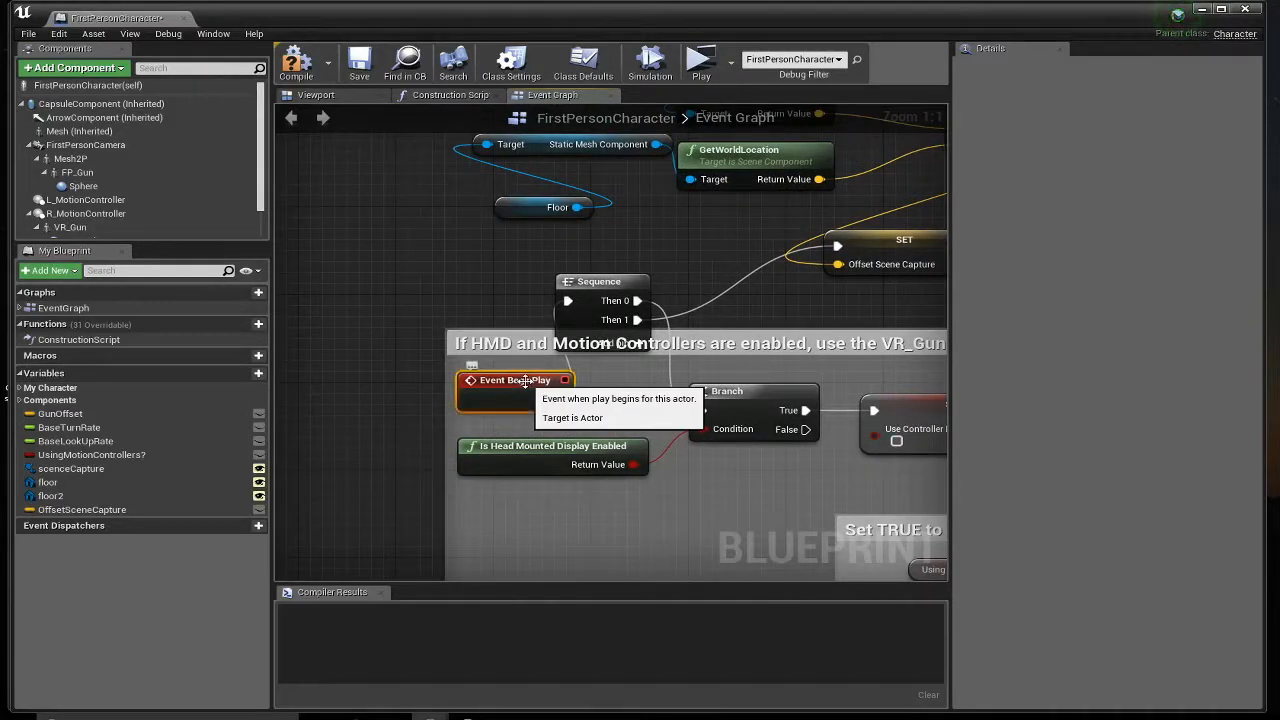
{"action": "right_click_drag", "start_coordinate": [883, 238], "coordinate": [775, 241]}
{"action": "left_click", "coordinate": [775, 241]}
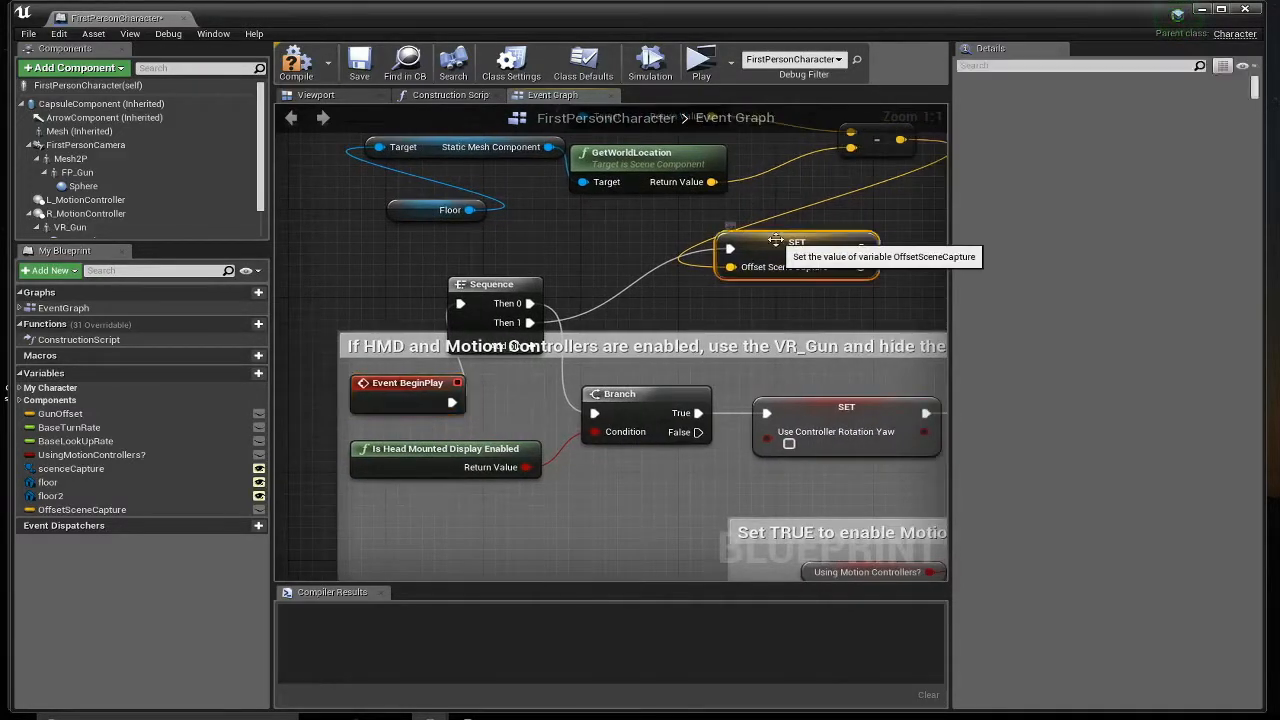
- Add an Event Tick node in the empty area below the Spawn projectile section of the event graph
{"action": "right_click_drag", "start_coordinate": [662, 314], "coordinate": [676, 254]}
{"action": "scroll", "coordinate": [489, 492], "scroll_direction": "down", "scroll_amount": 3}
{"action": "right_click_drag", "start_coordinate": [466, 525], "coordinate": [558, 183]}
{"action": "right_click_drag", "start_coordinate": [428, 488], "coordinate": [430, 351]}
{"action": "right_click_drag", "start_coordinate": [456, 521], "coordinate": [446, 296]}
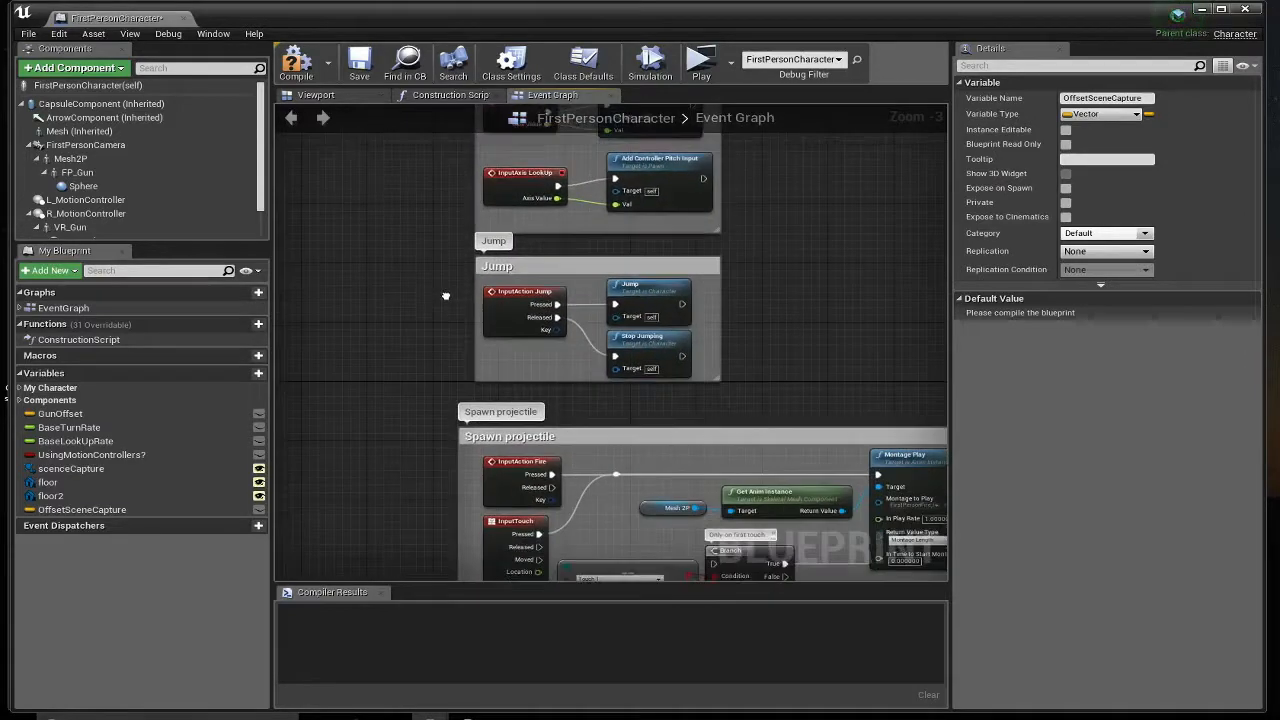
{"action": "right_click_drag", "start_coordinate": [416, 486], "coordinate": [430, 274]}
{"action": "right_click_drag", "start_coordinate": [427, 456], "coordinate": [400, 270]}
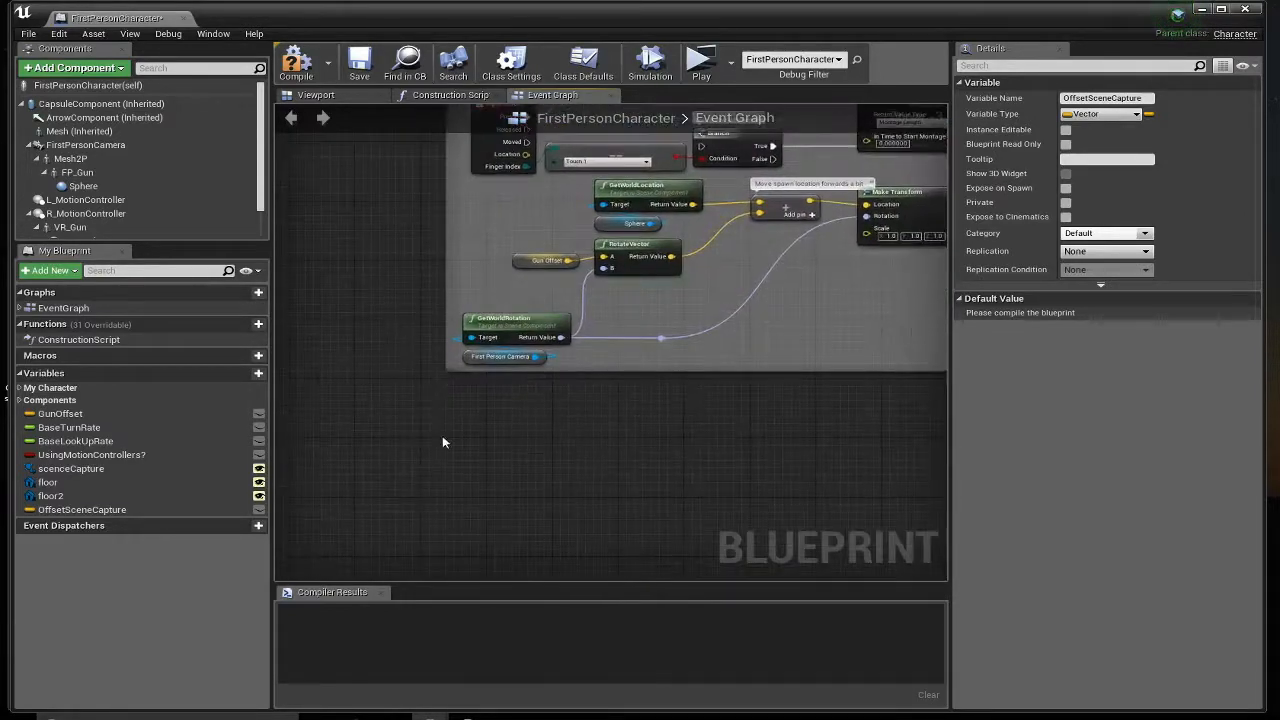
{"action": "right_click_drag", "start_coordinate": [445, 435], "coordinate": [439, 387]}
{"action": "scroll", "coordinate": [495, 385], "scroll_direction": "up", "scroll_amount": 3}
{"action": "right_click", "coordinate": [498, 369]}
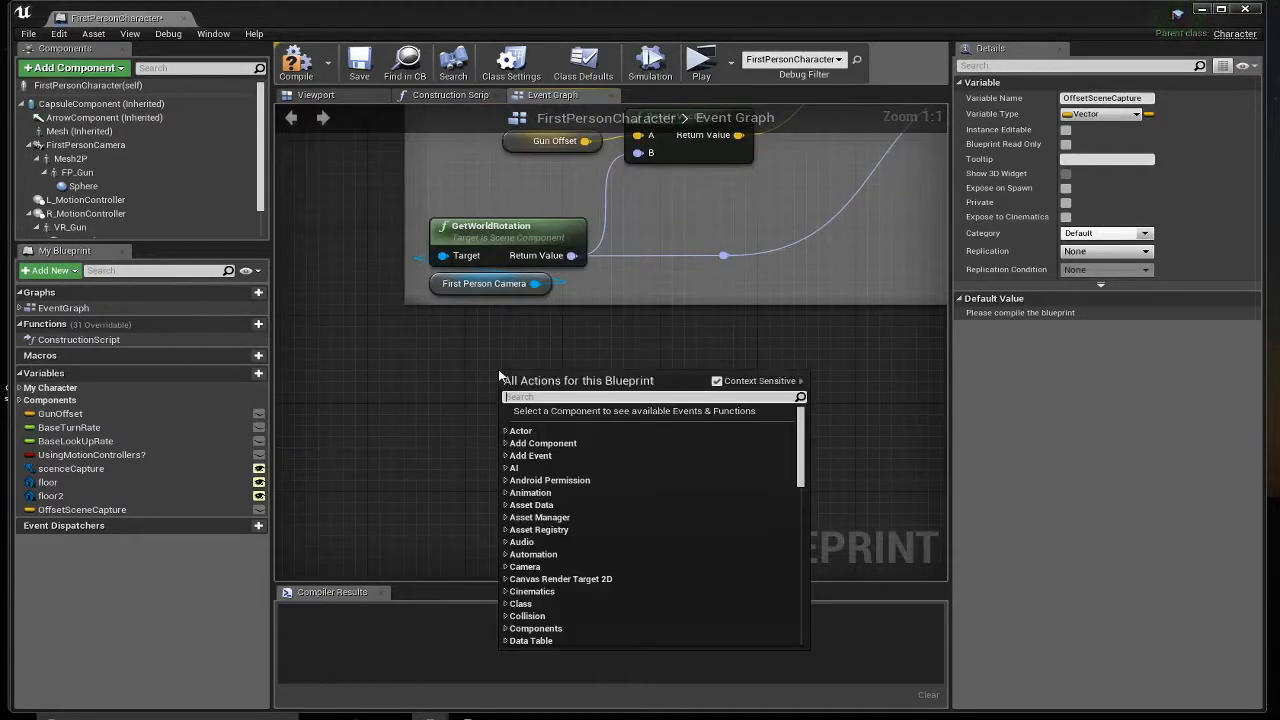
{"action": "type", "text": "e"}
{"action": "key", "text": "BackSpace"}
{"action": "type", "text": "tick"}
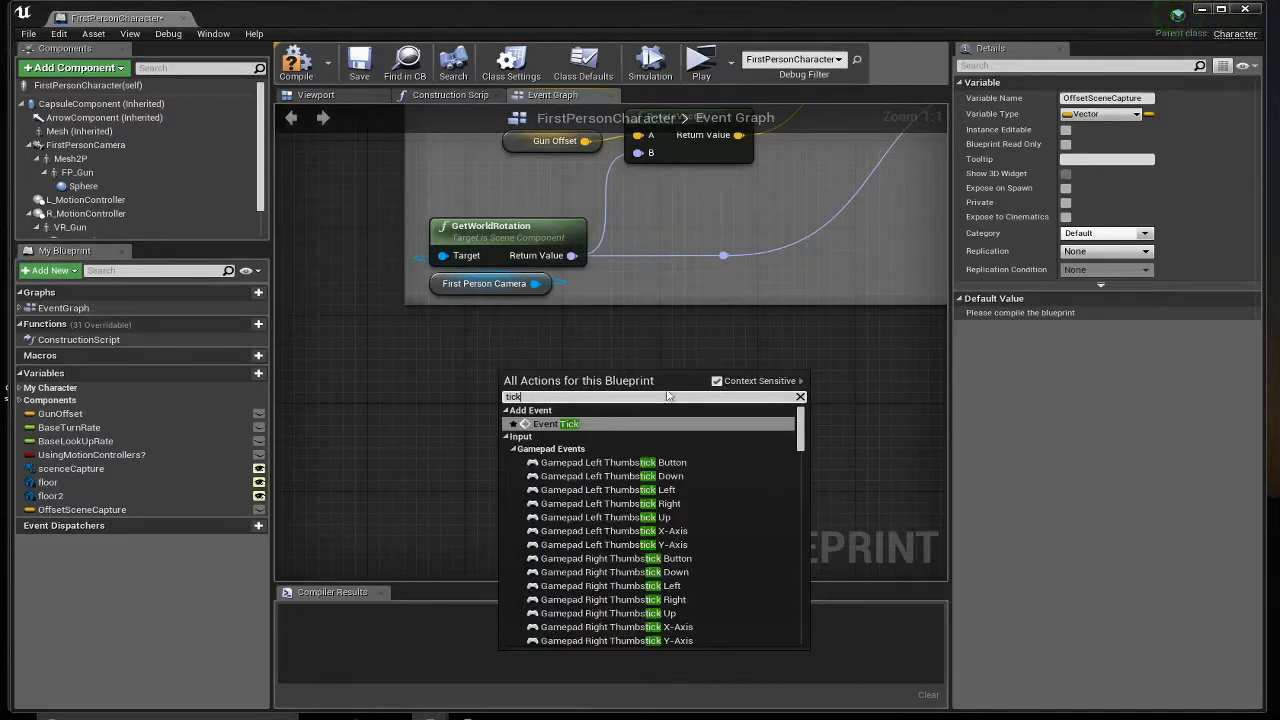
{"action": "left_click", "coordinate": [585, 423]}
{"action": "left_click_drag", "start_coordinate": [530, 392], "coordinate": [473, 414]}
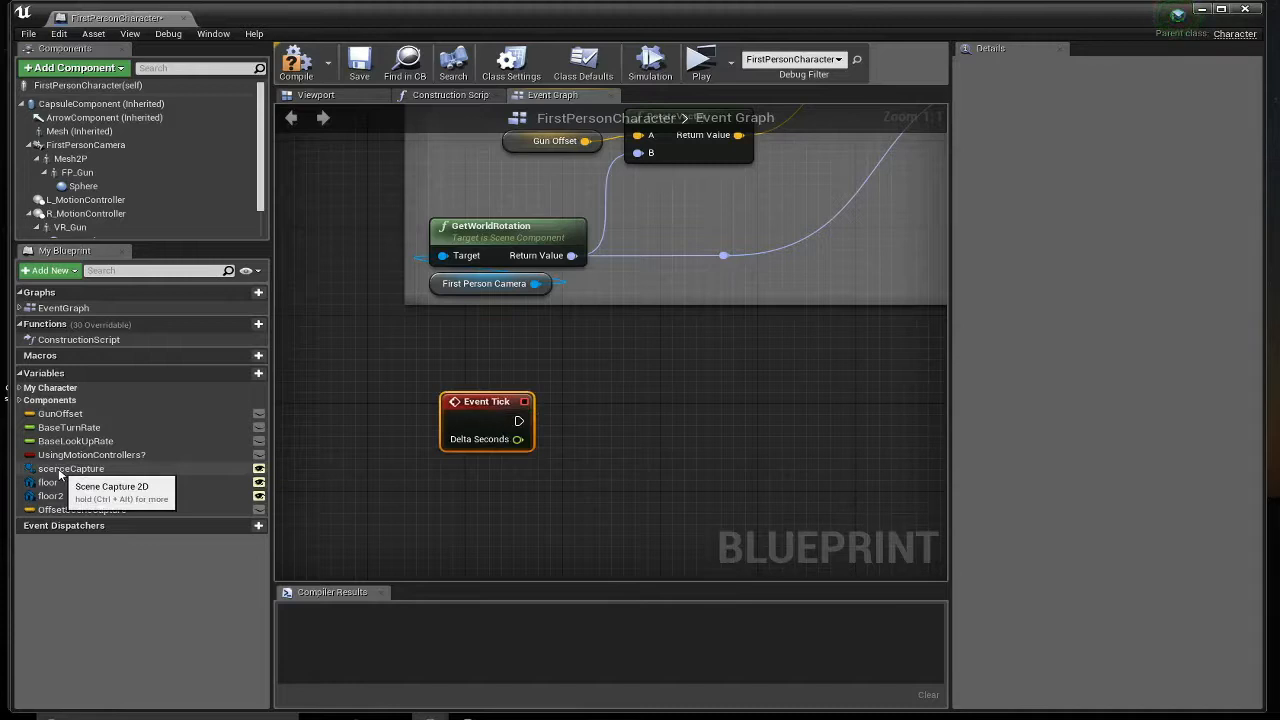
- Add a getter for scenceCapture near Event Tick and attach SetWorldLocationAndRotation (CaptureComponent2D) to it
{"action": "right_click_drag", "start_coordinate": [383, 490], "coordinate": [357, 488]}
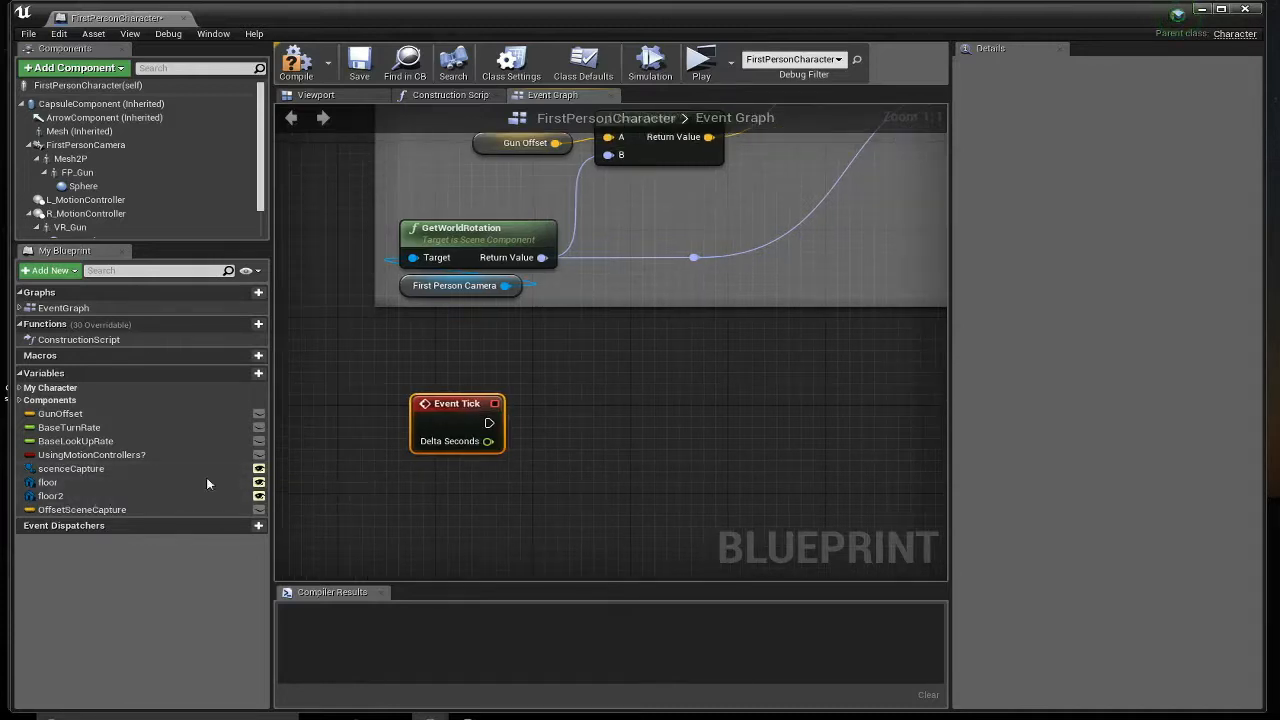
{"action": "left_click_drag", "start_coordinate": [100, 468], "coordinate": [626, 519]}
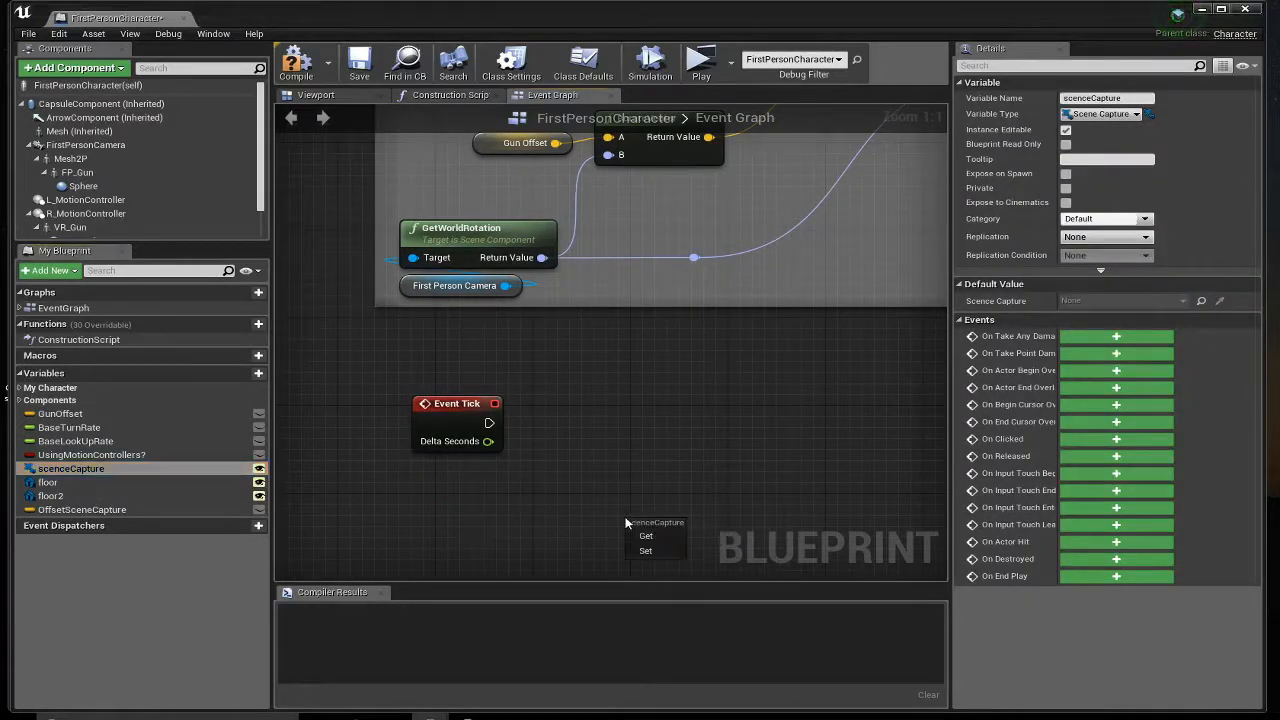
{"action": "left_click", "coordinate": [645, 536]}
{"action": "left_click_drag", "start_coordinate": [717, 527], "coordinate": [752, 432]}
{"action": "type", "text": "set wo"}
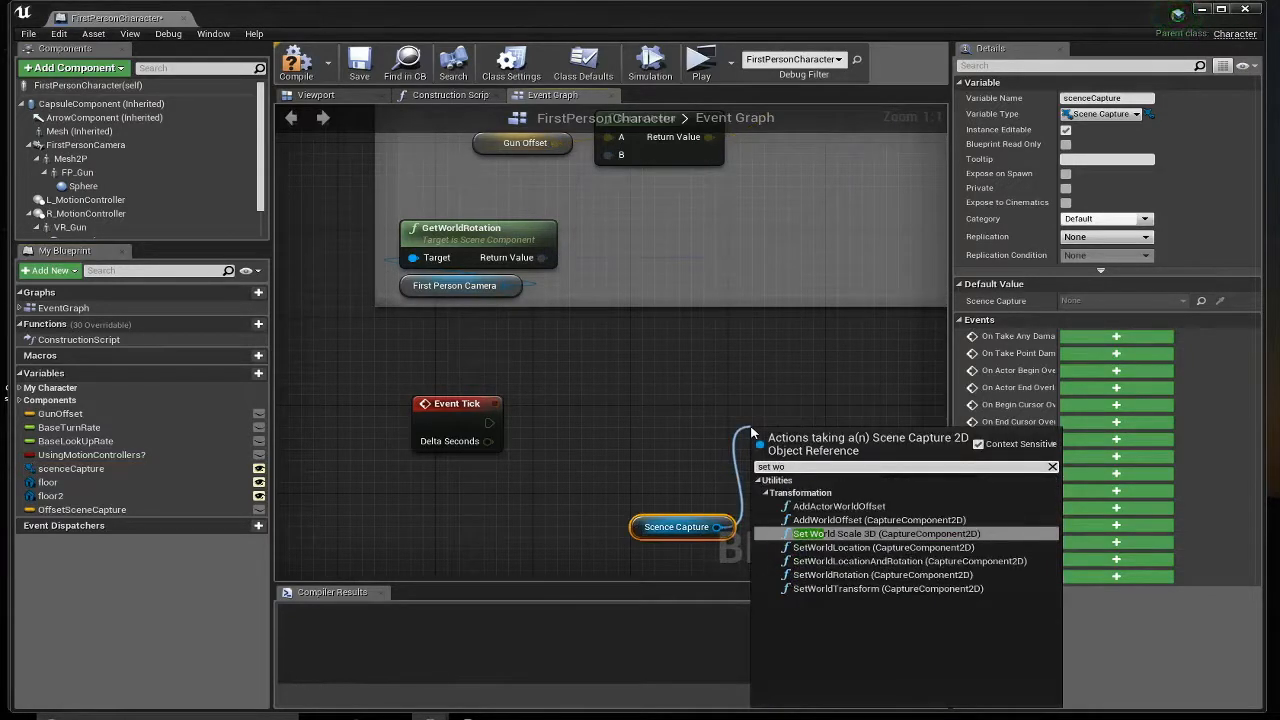
{"action": "left_click", "coordinate": [880, 561]}
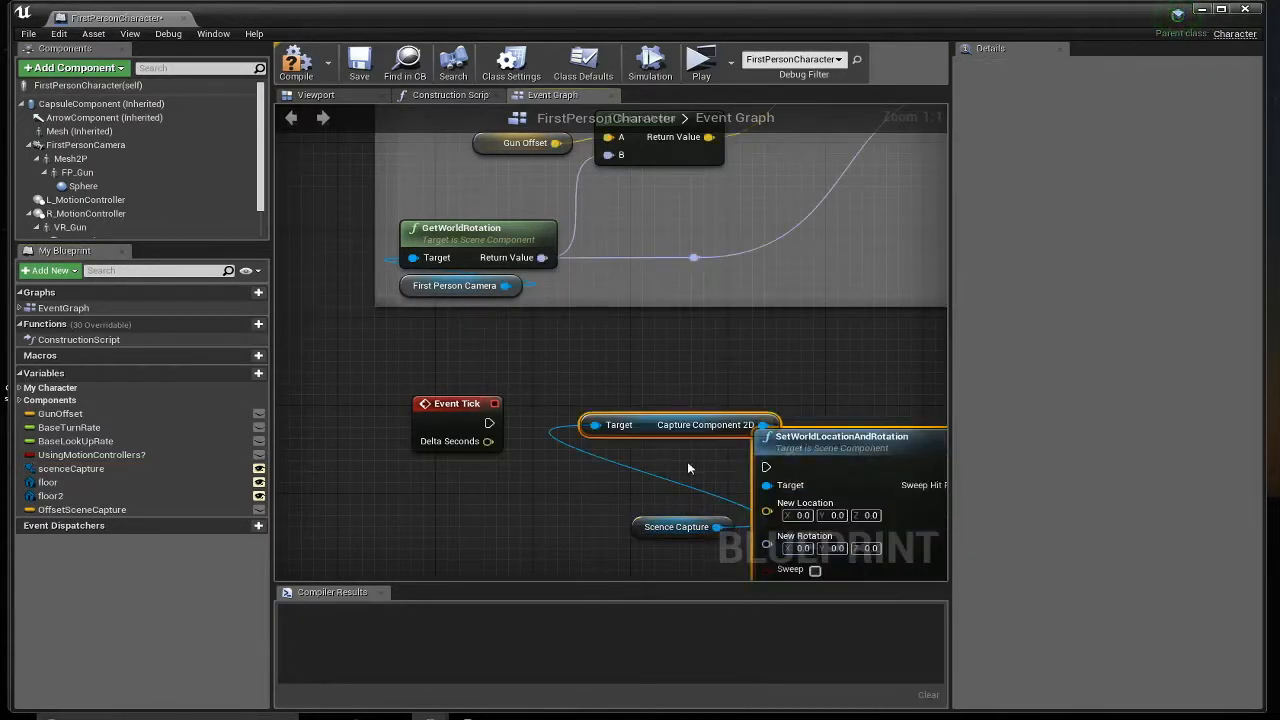
- Arrange the SetWorldLocationAndRotation and Capture Component 2D nodes without overlap and connect Event Tick's execution output to SetWorldLocationAndRotation
{"action": "left_click_drag", "start_coordinate": [823, 440], "coordinate": [849, 386]}
{"action": "left_click", "coordinate": [690, 428]}
{"action": "left_click", "coordinate": [666, 380]}
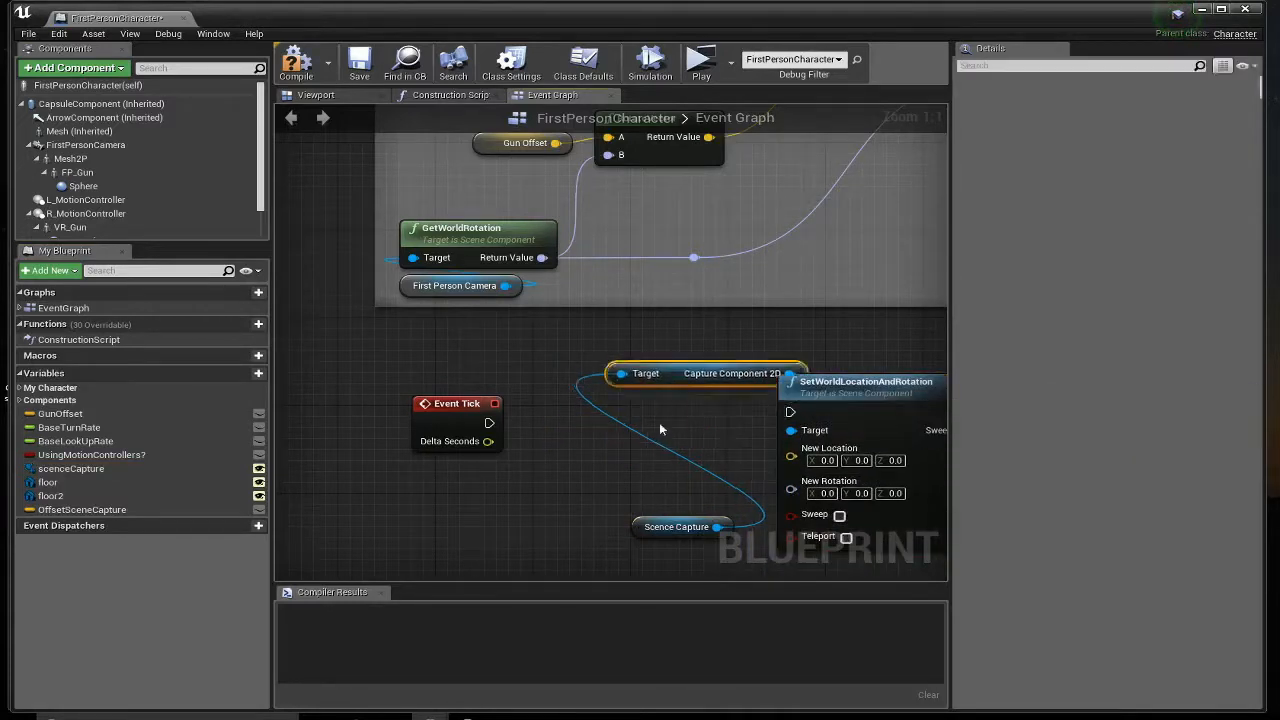
{"action": "left_click_drag", "start_coordinate": [662, 374], "coordinate": [614, 462]}
{"action": "left_click_drag", "start_coordinate": [489, 423], "coordinate": [792, 414]}
{"action": "right_click_drag", "start_coordinate": [509, 514], "coordinate": [498, 371]}
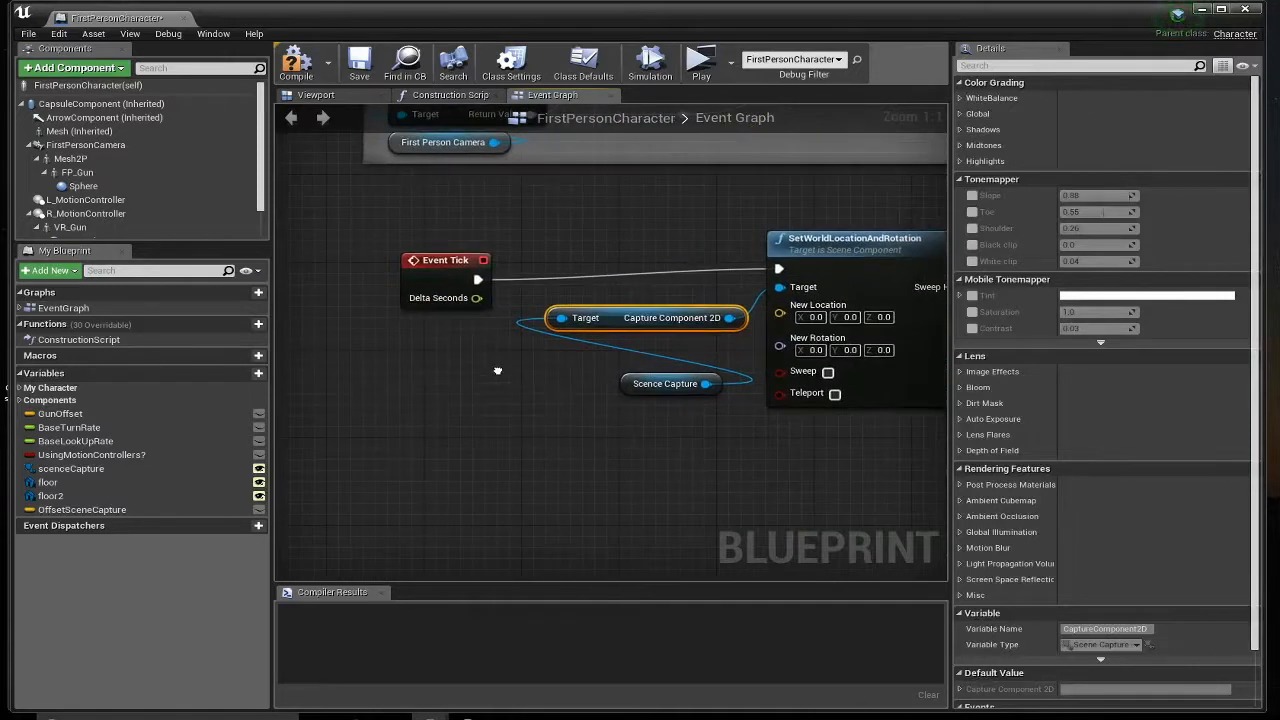
{"action": "right_click_drag", "start_coordinate": [477, 437], "coordinate": [471, 438]}
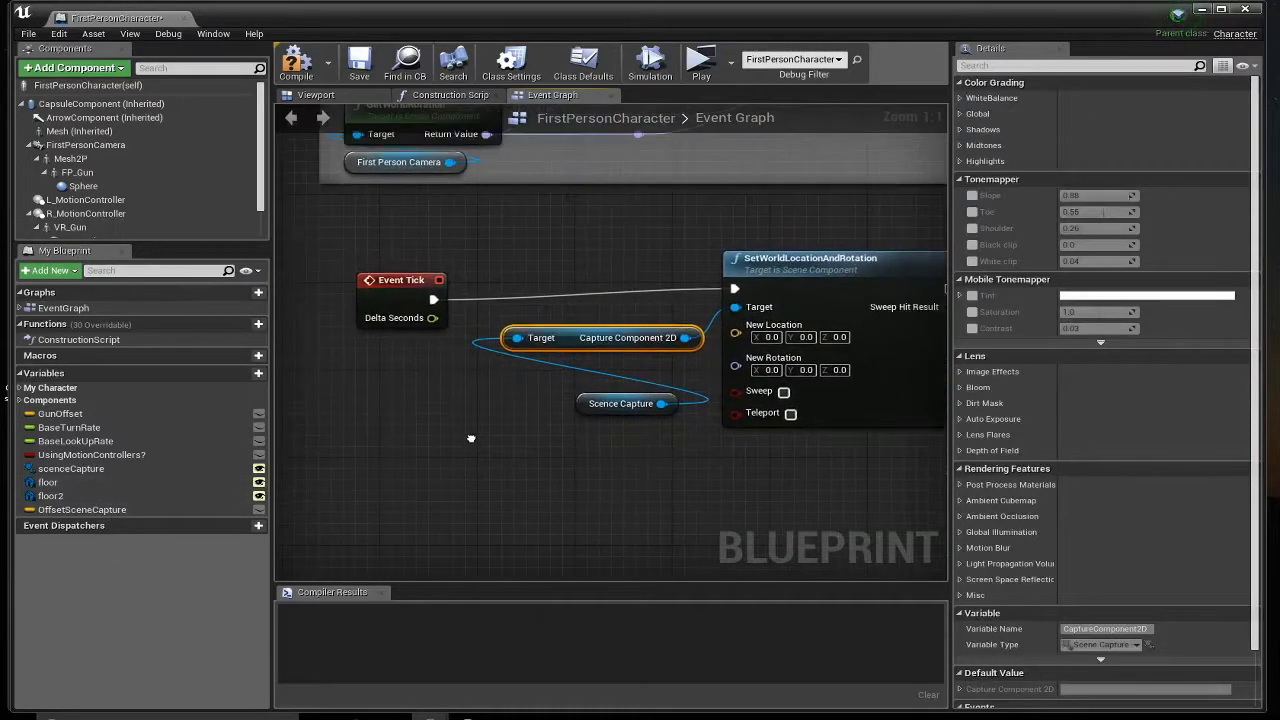
{"action": "right_click", "coordinate": [374, 463]}
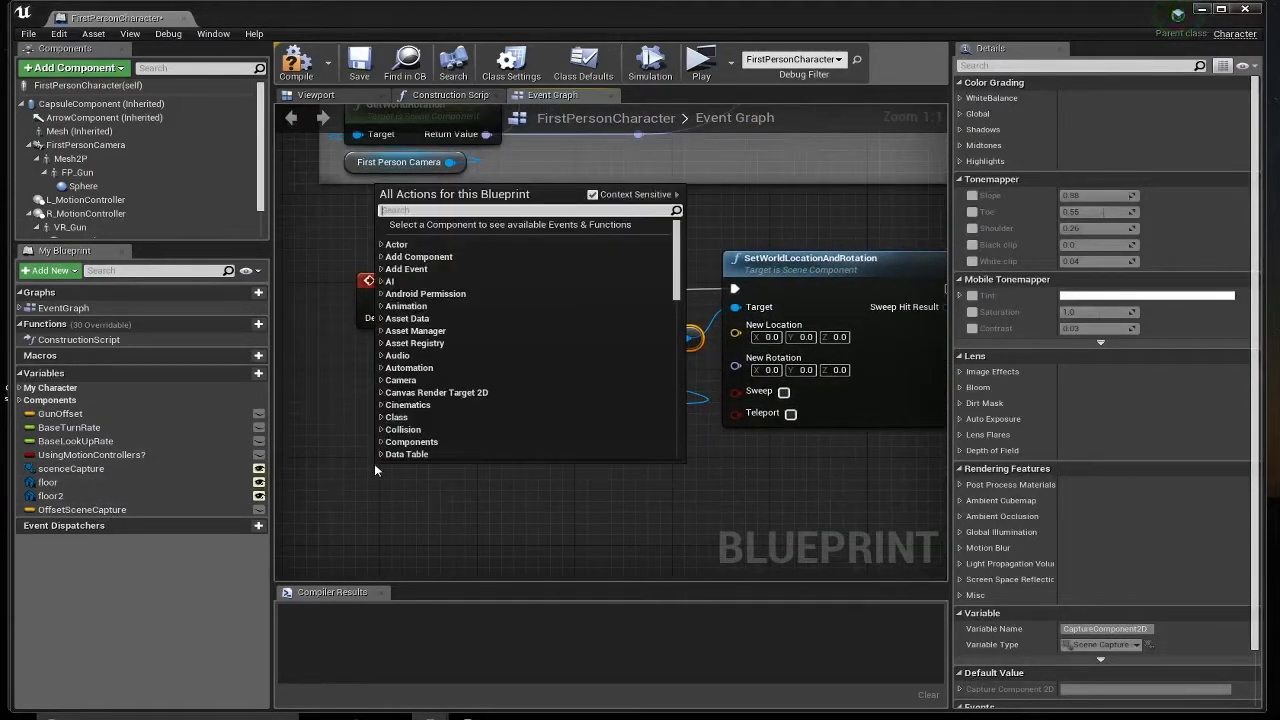
{"action": "left_click", "coordinate": [389, 422]}
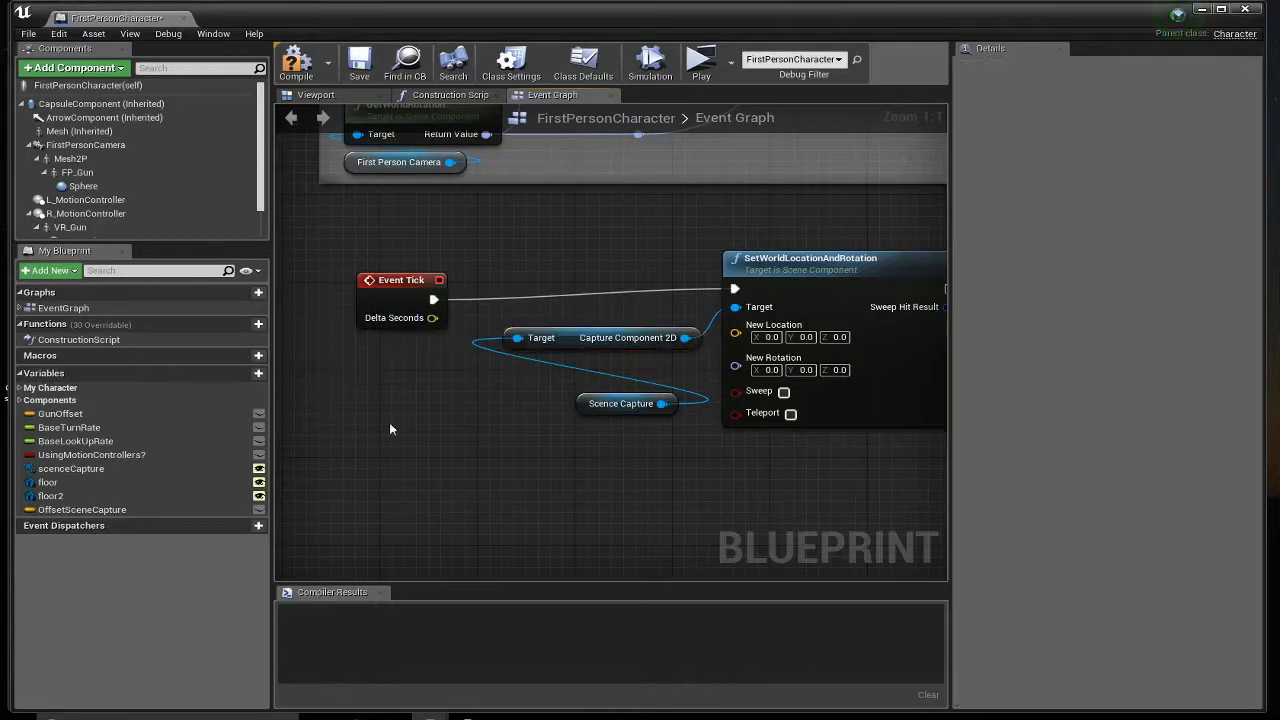
{"action": "left_click", "coordinate": [78, 147]}
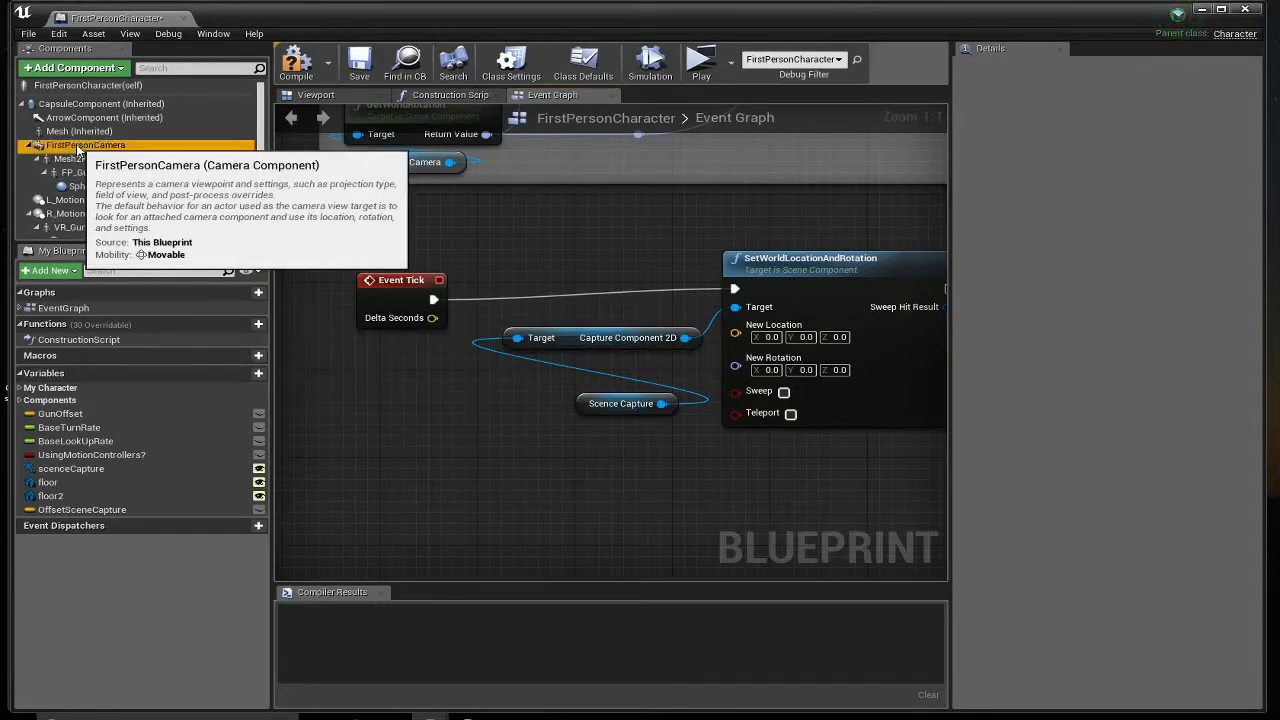
{"action": "right_click", "coordinate": [421, 526]}
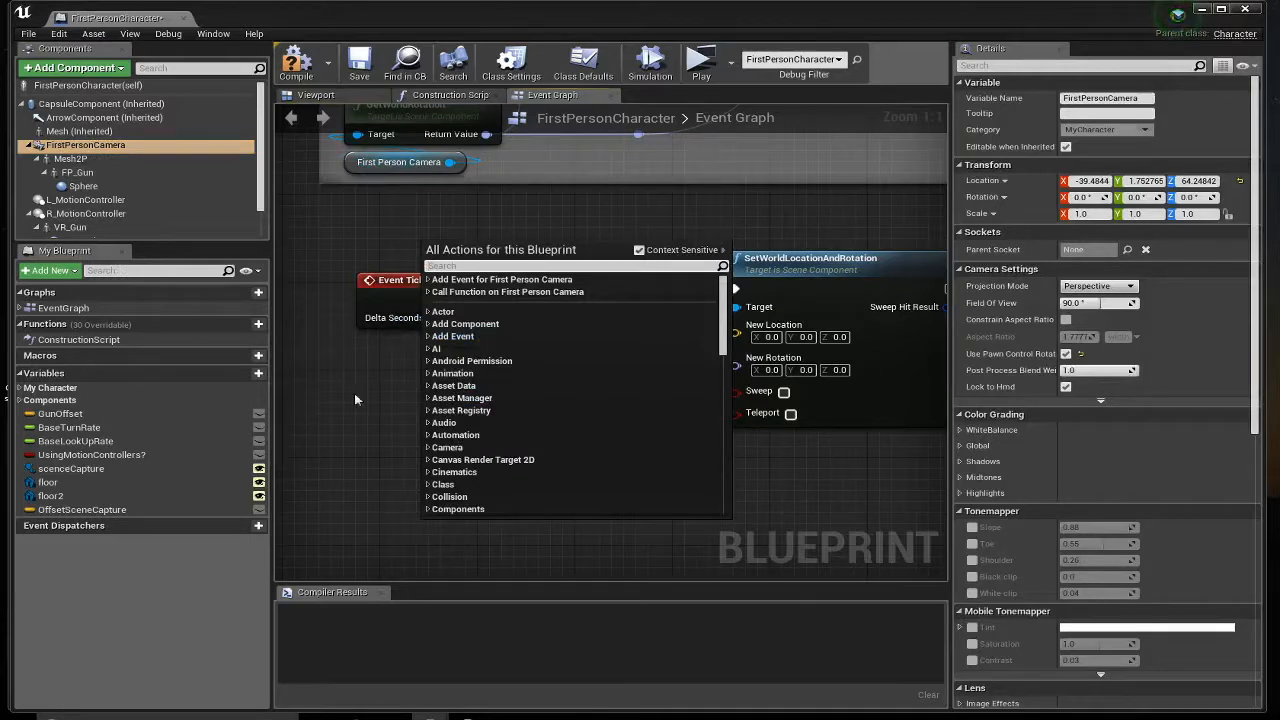
- Add a getter for the FirstPersonCamera component below the Event Tick nodes and attach GetWorldRotation to it
{"action": "left_click_drag", "start_coordinate": [103, 145], "coordinate": [388, 495]}
{"action": "right_click_drag", "start_coordinate": [458, 534], "coordinate": [381, 498]}
{"action": "left_click_drag", "start_coordinate": [407, 466], "coordinate": [490, 499]}
{"action": "type", "text": "get"}
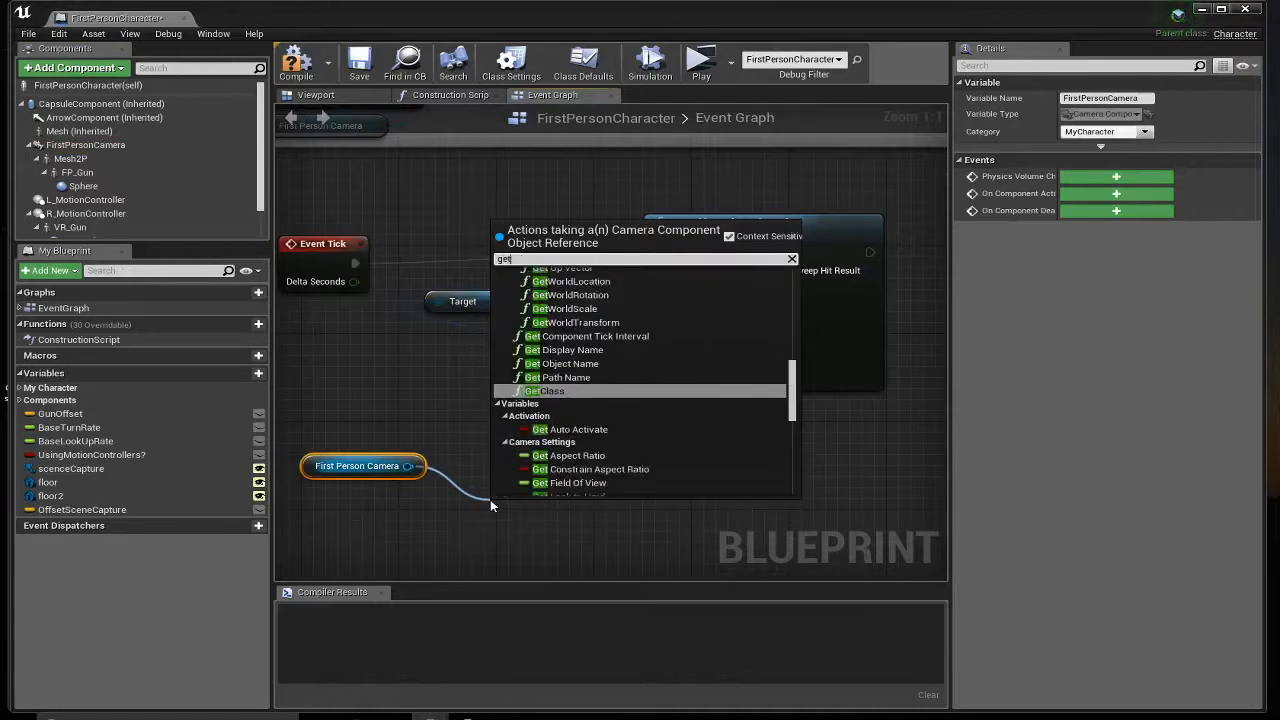
{"action": "type", "text": " wor"}
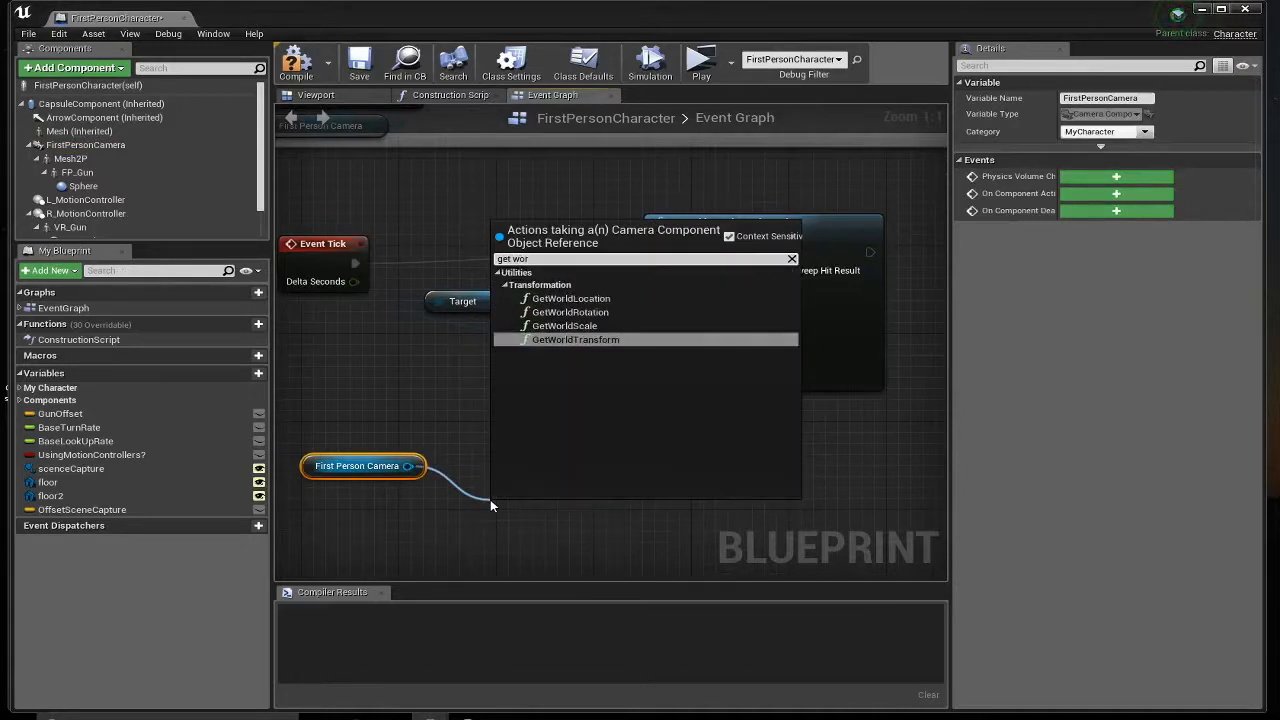
{"action": "left_click", "coordinate": [575, 312]}
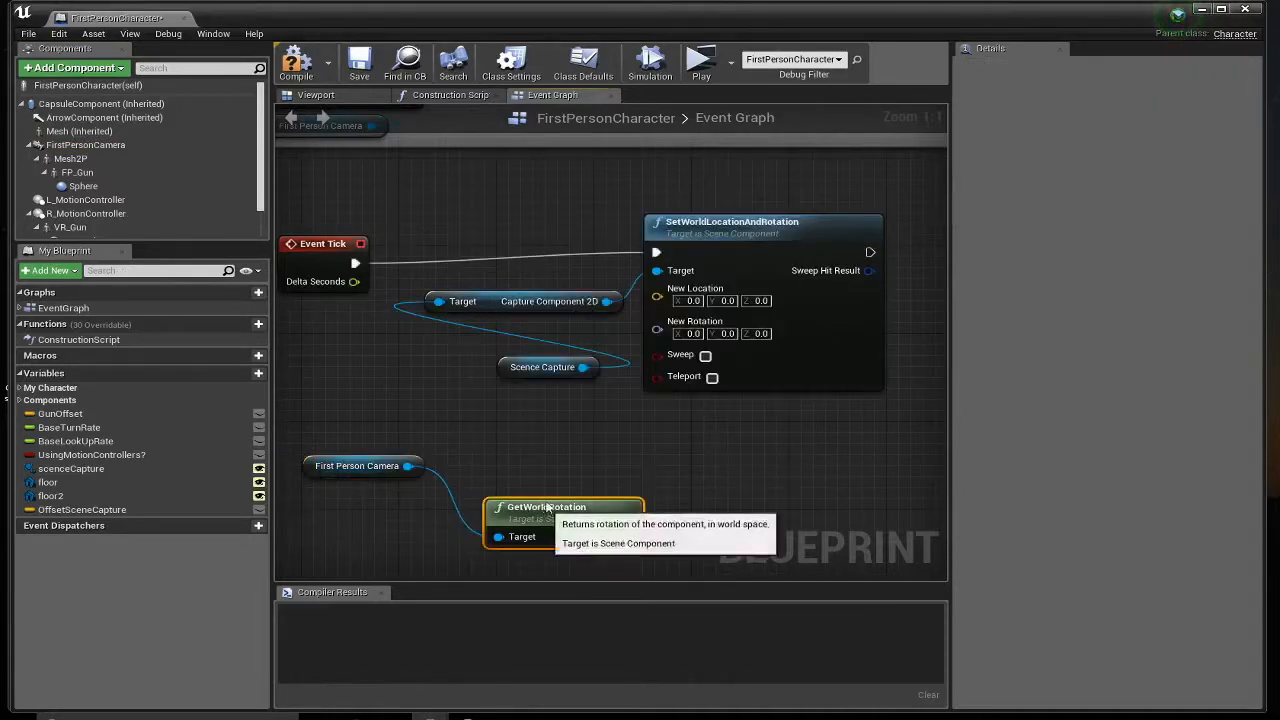
- Attach GetWorldLocation to the First Person Camera getter and connect the camera's world rotation to New Rotation on SetWorldLocationAndRotation
{"action": "right_click_drag", "start_coordinate": [430, 522], "coordinate": [400, 478]}
{"action": "left_click_drag", "start_coordinate": [378, 422], "coordinate": [442, 501]}
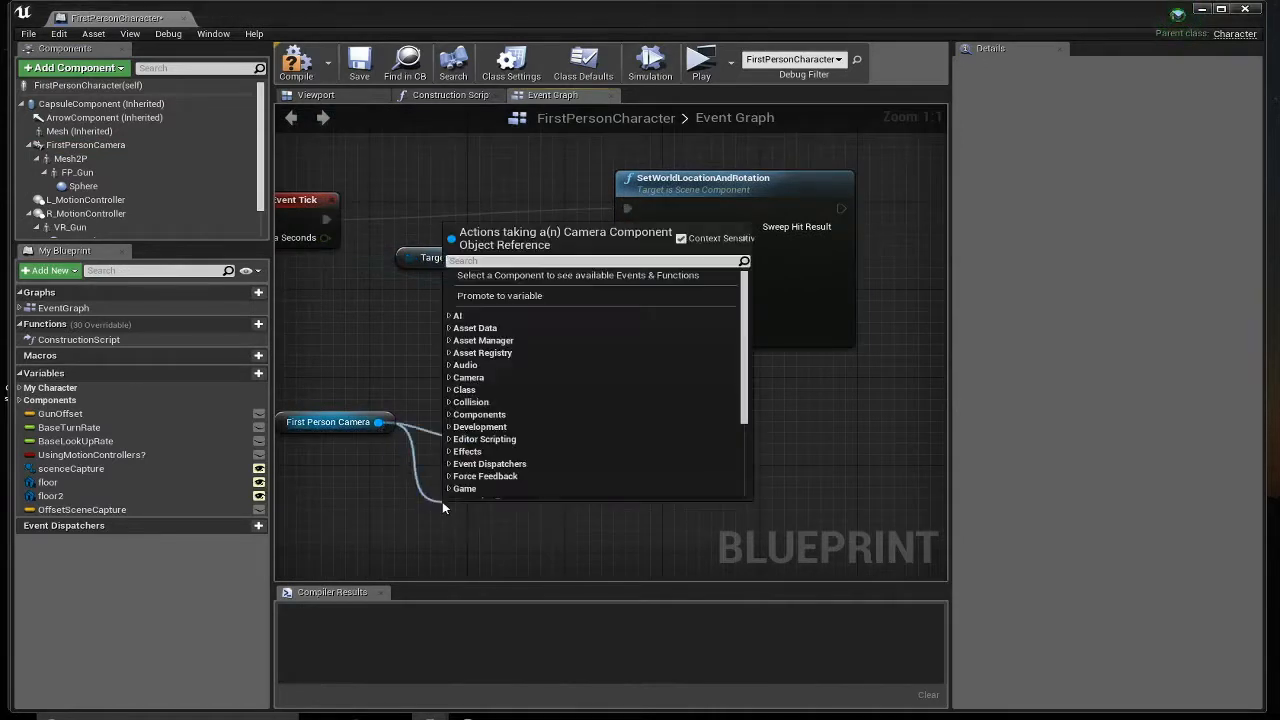
{"action": "type", "text": "get wo"}
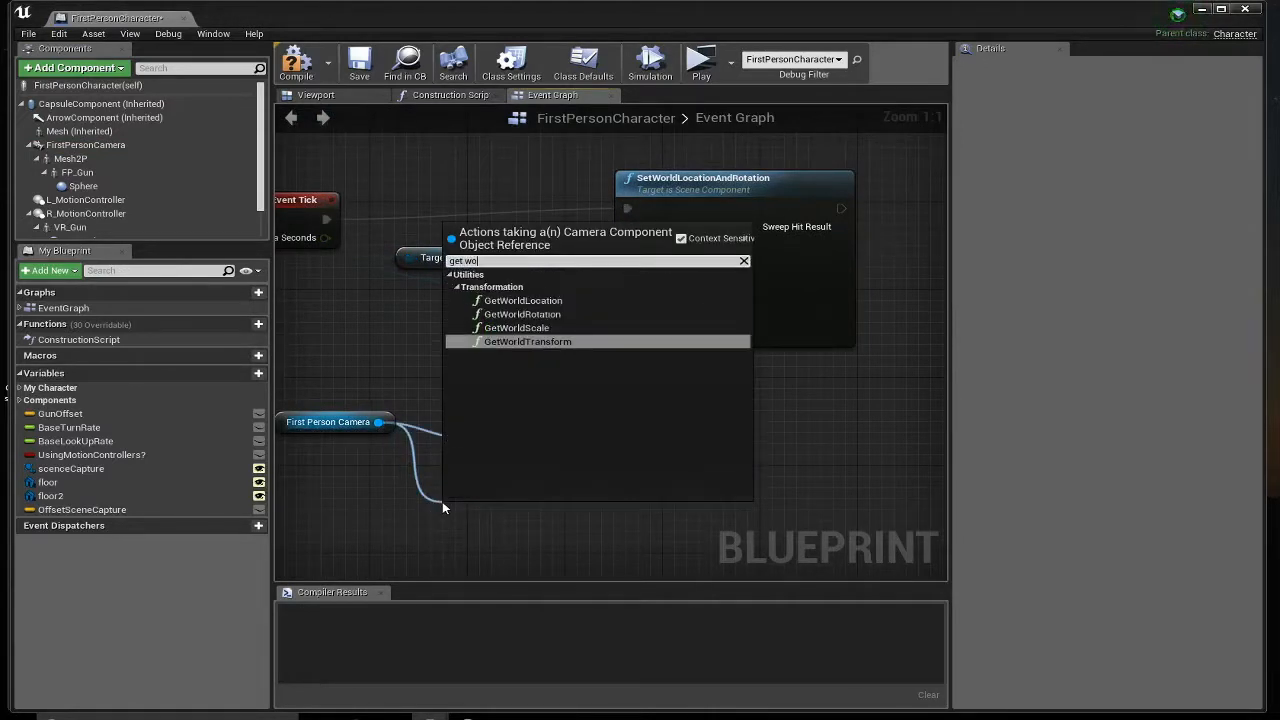
{"action": "left_click", "coordinate": [520, 301]}
{"action": "left_click_drag", "start_coordinate": [557, 425], "coordinate": [630, 288]}
{"action": "right_click_drag", "start_coordinate": [386, 326], "coordinate": [447, 333]}
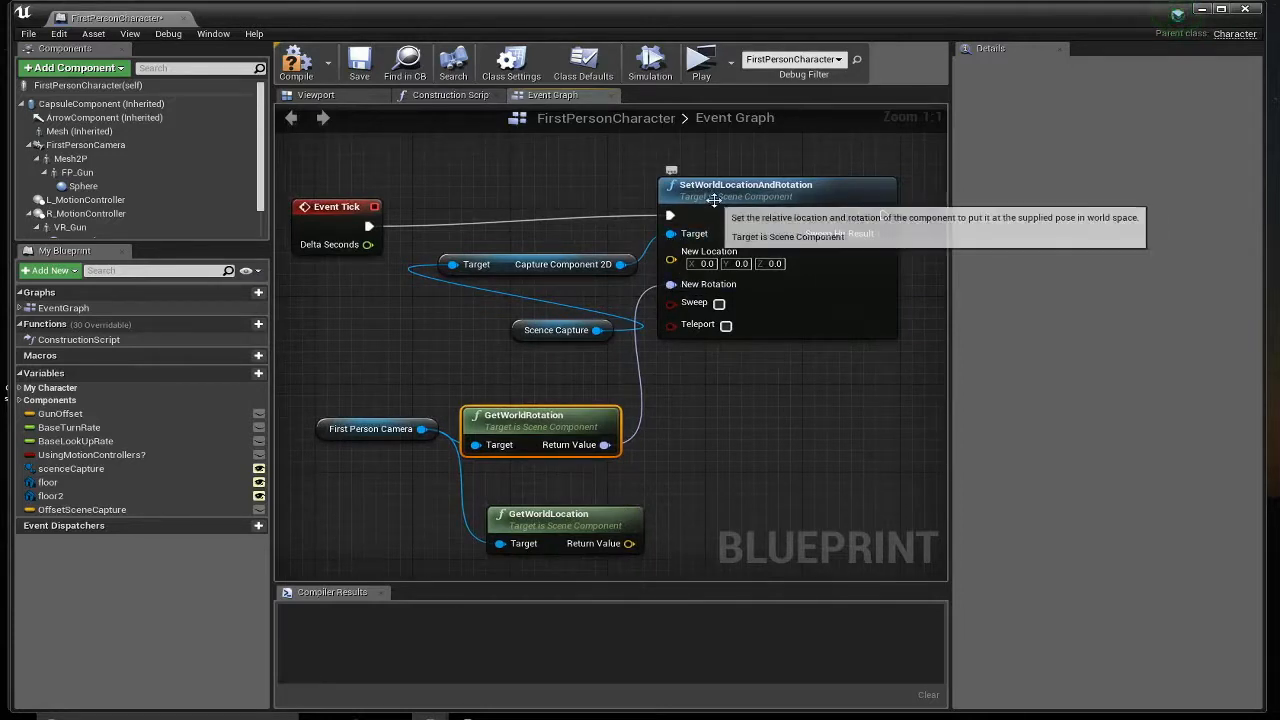
- Align the camera's GetWorldLocation node directly beneath its GetWorldRotation node
{"action": "right_click_drag", "start_coordinate": [686, 464], "coordinate": [686, 380]}
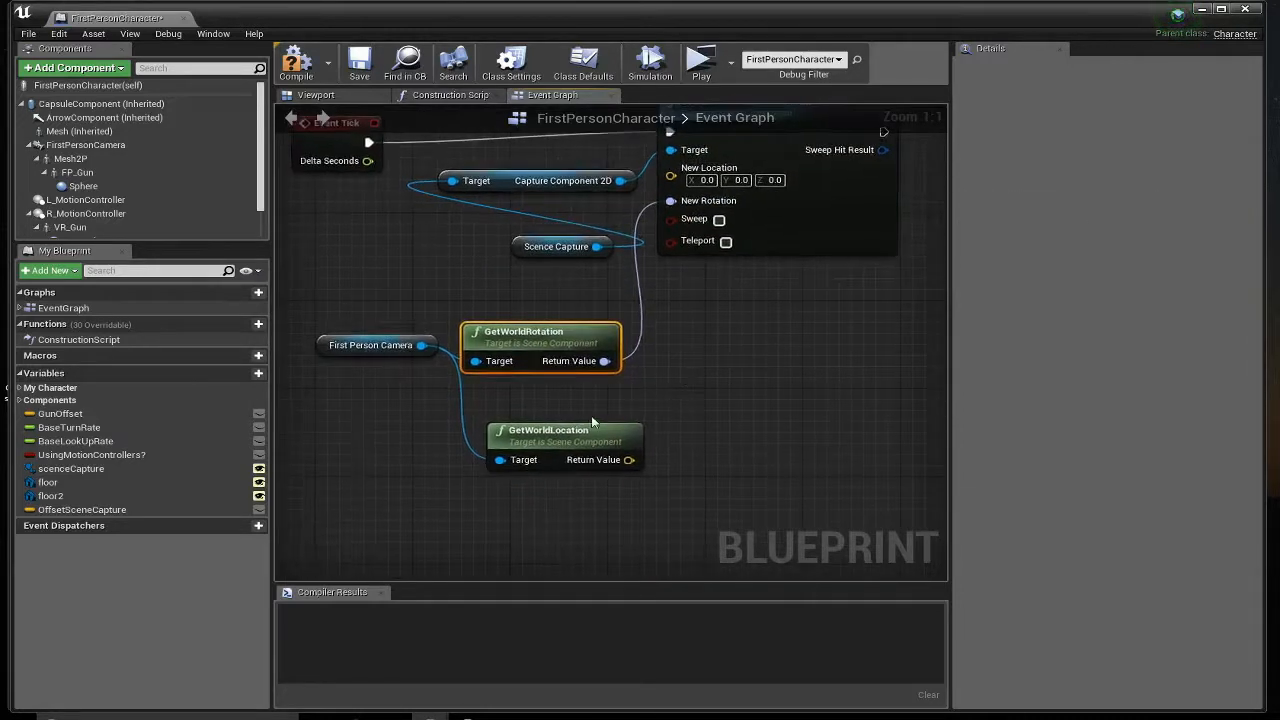
{"action": "left_click_drag", "start_coordinate": [591, 425], "coordinate": [563, 413]}
{"action": "right_click_drag", "start_coordinate": [397, 452], "coordinate": [394, 422]}
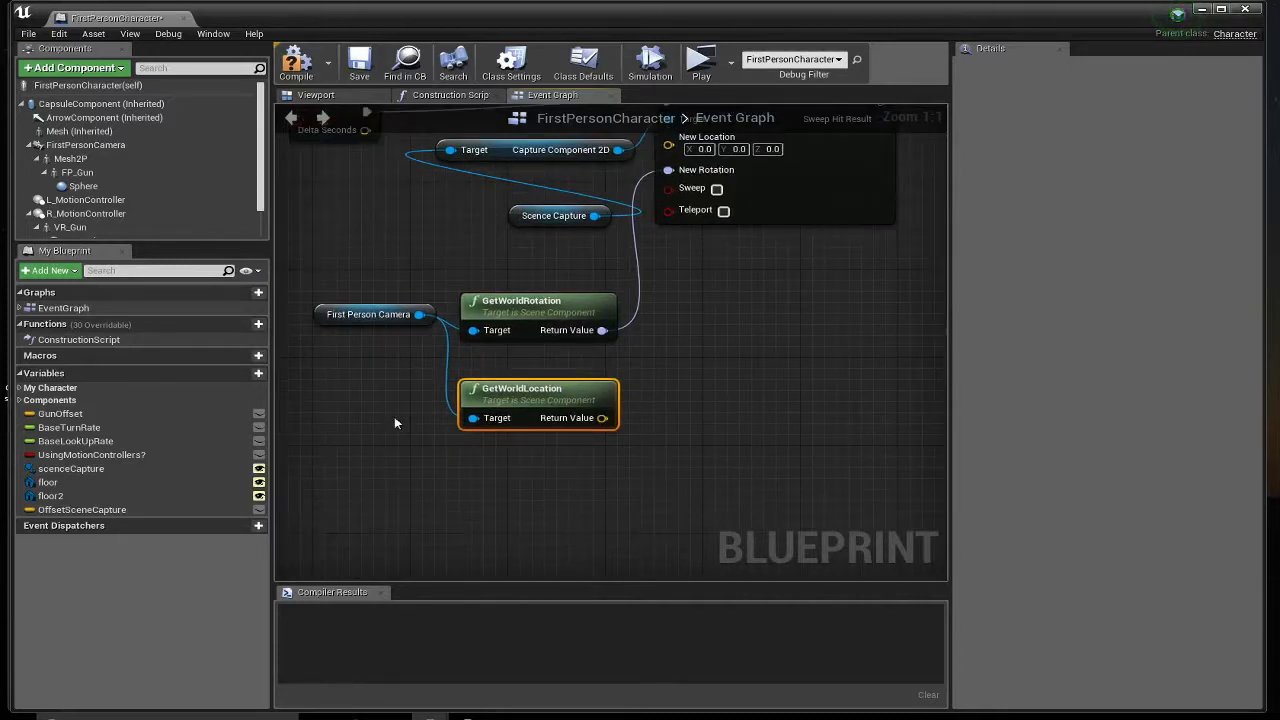
- Add OffsetSceneCapture to the camera's world location with a vector + vector node and connect the sum to New Location
{"action": "left_click_drag", "start_coordinate": [85, 509], "coordinate": [547, 486]}
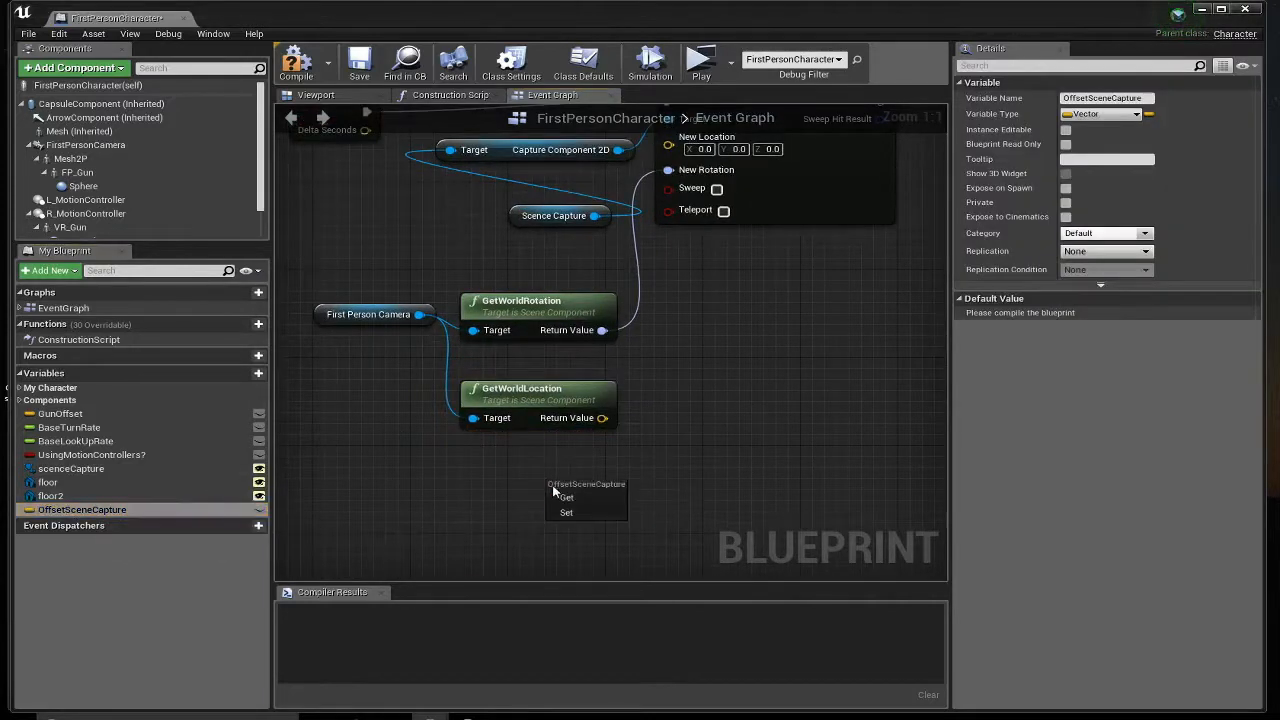
{"action": "left_click", "coordinate": [575, 492]}
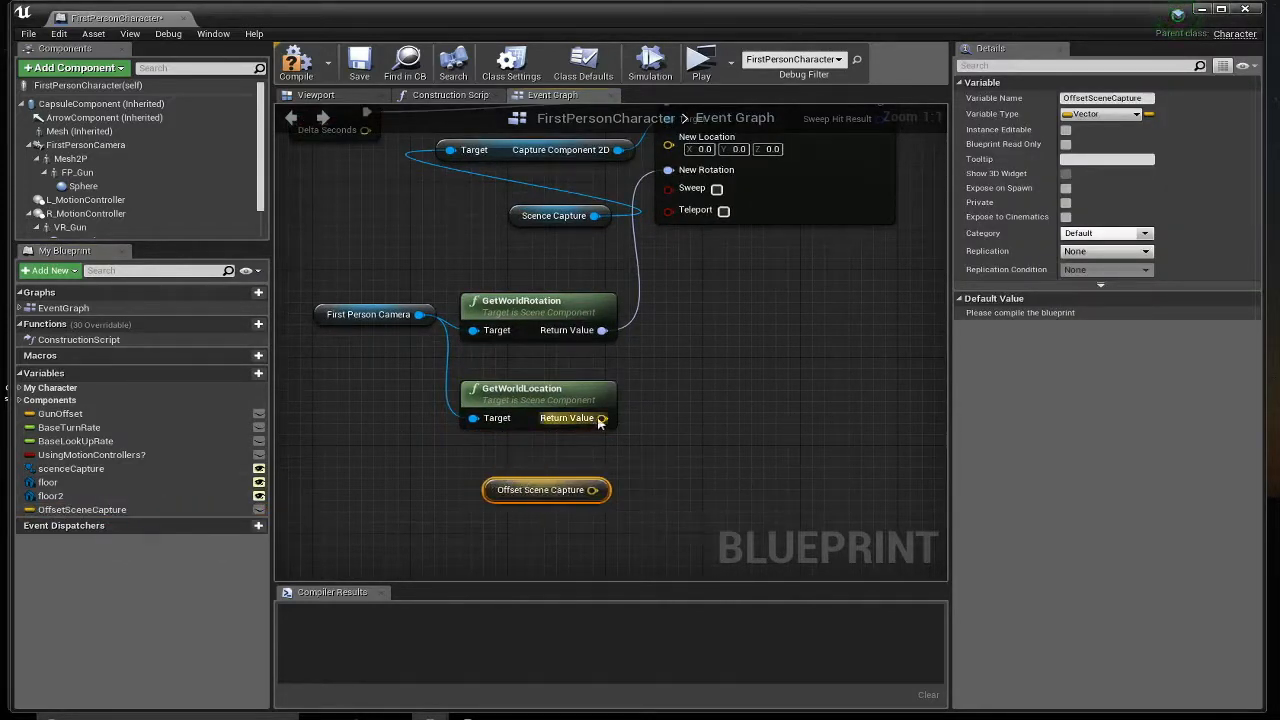
{"action": "left_click_drag", "start_coordinate": [601, 418], "coordinate": [714, 437]}
{"action": "type", "text": "+"}
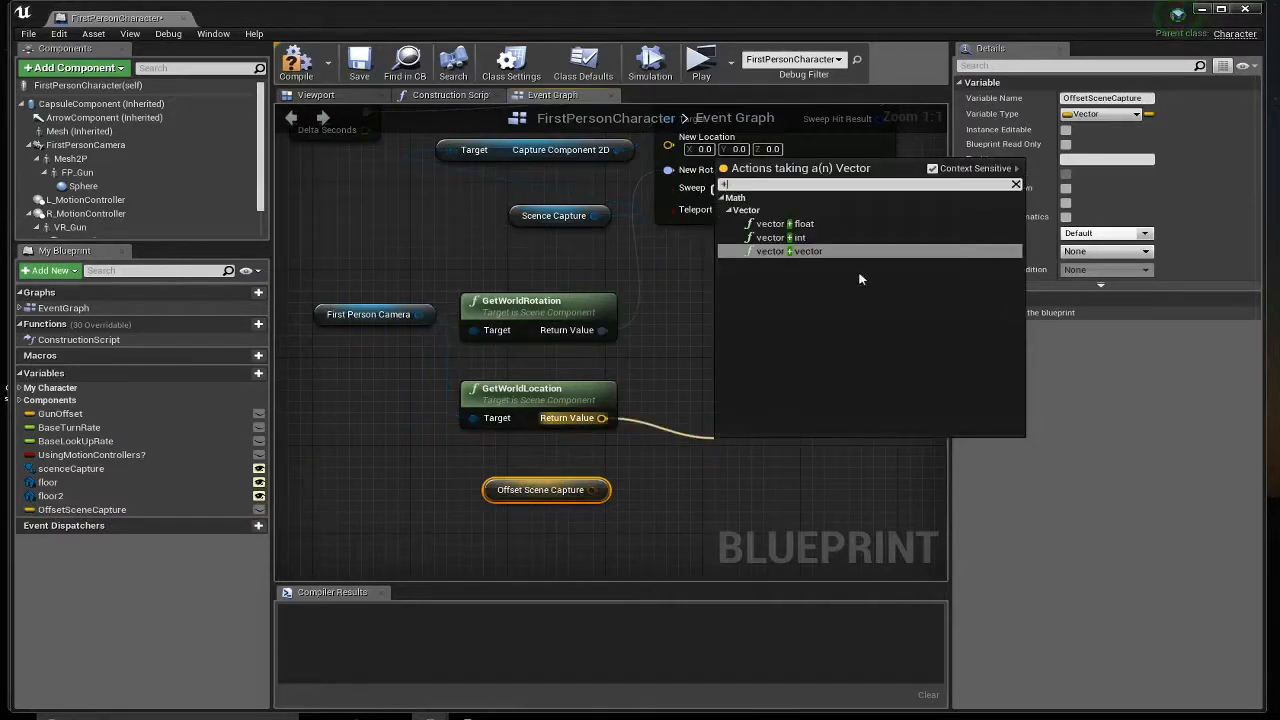
{"action": "left_click", "coordinate": [811, 254]}
{"action": "left_click_drag", "start_coordinate": [590, 491], "coordinate": [729, 464]}
{"action": "left_click_drag", "start_coordinate": [803, 446], "coordinate": [668, 147]}
{"action": "right_click_drag", "start_coordinate": [390, 232], "coordinate": [414, 347]}
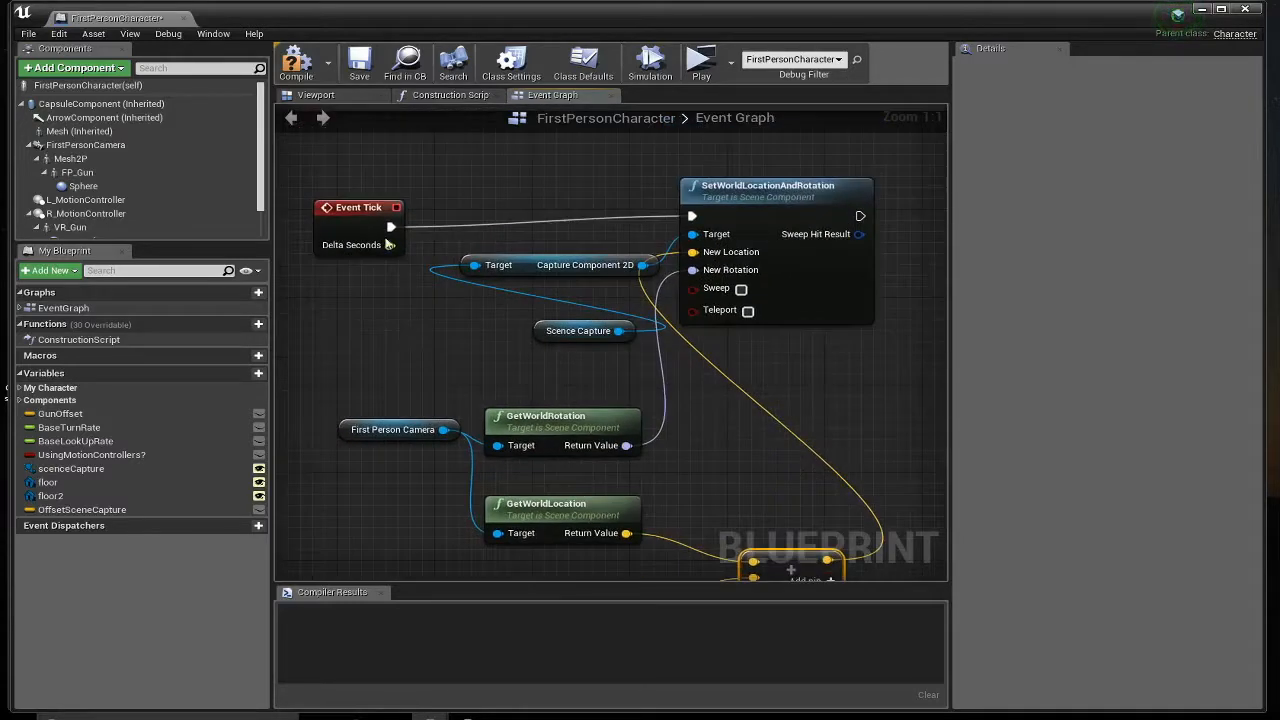
- Compile the FirstPersonCharacter blueprint and close its editor to return to the level
{"action": "left_click", "coordinate": [296, 63]}
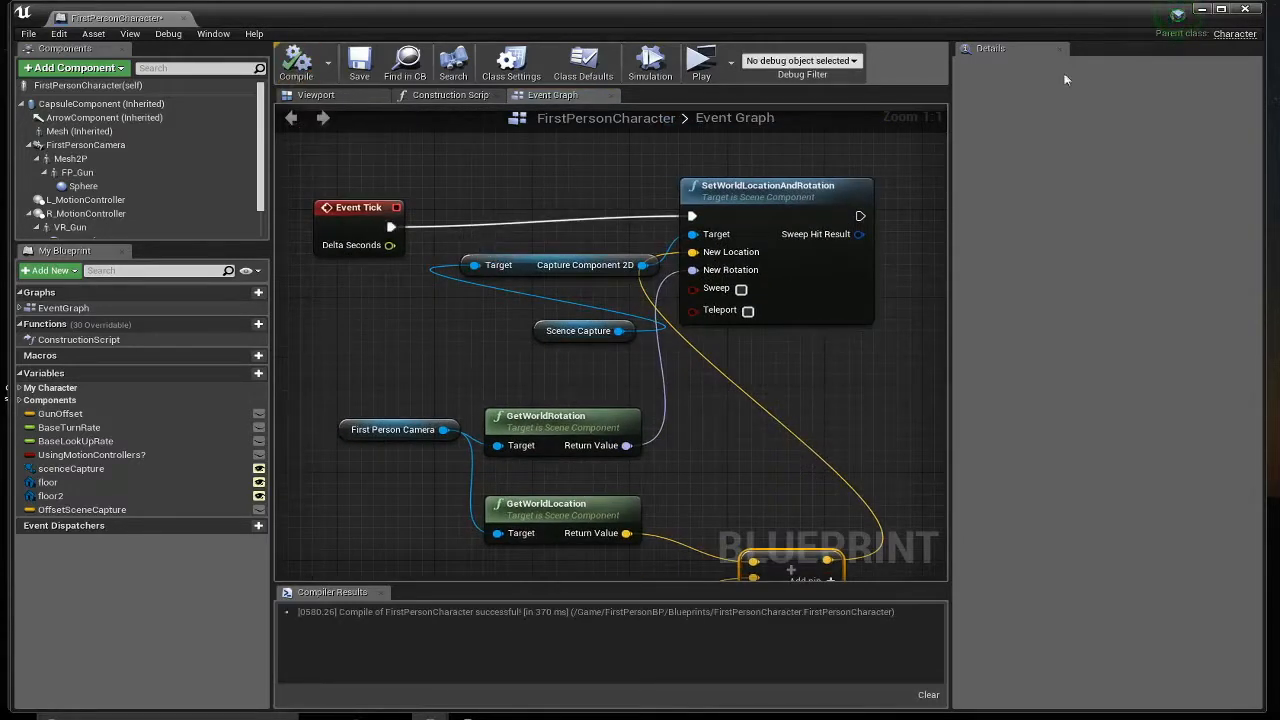
{"action": "left_click", "coordinate": [1246, 10]}
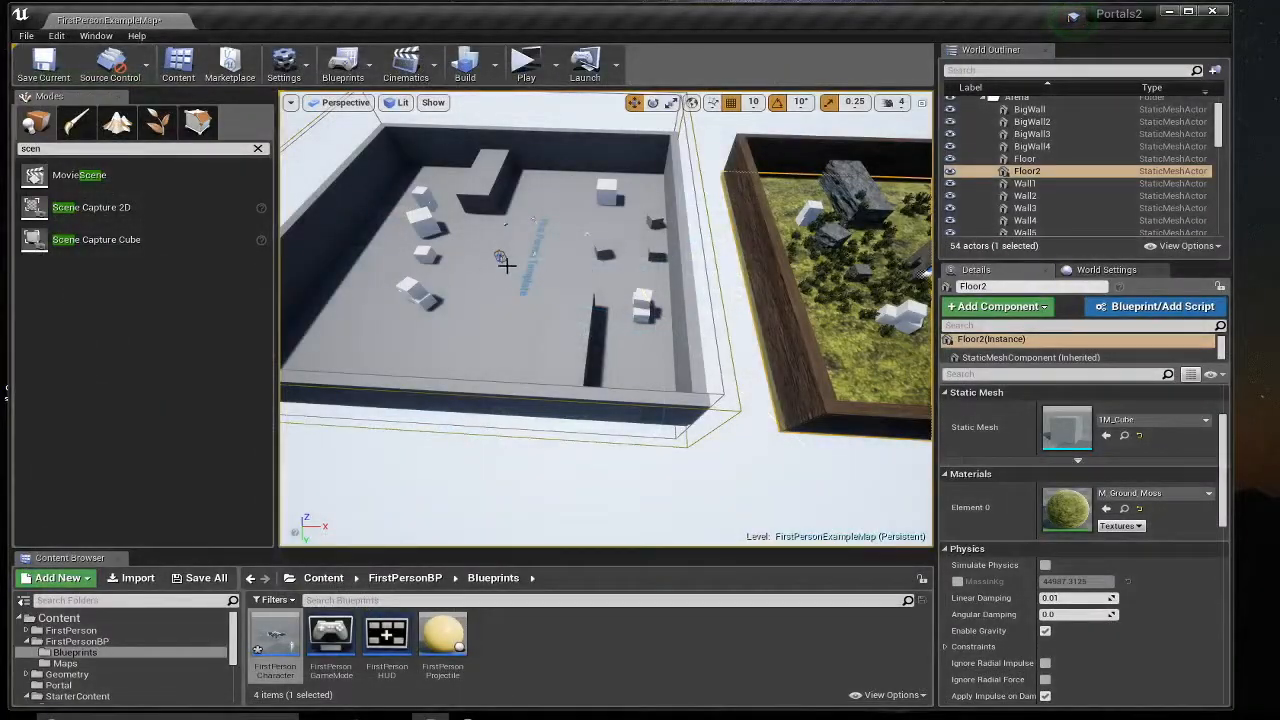
- Examine the grey arena and the mossy second arena side by side, including where the player character stands
{"action": "right_click_drag", "start_coordinate": [704, 284], "coordinate": [791, 277]}
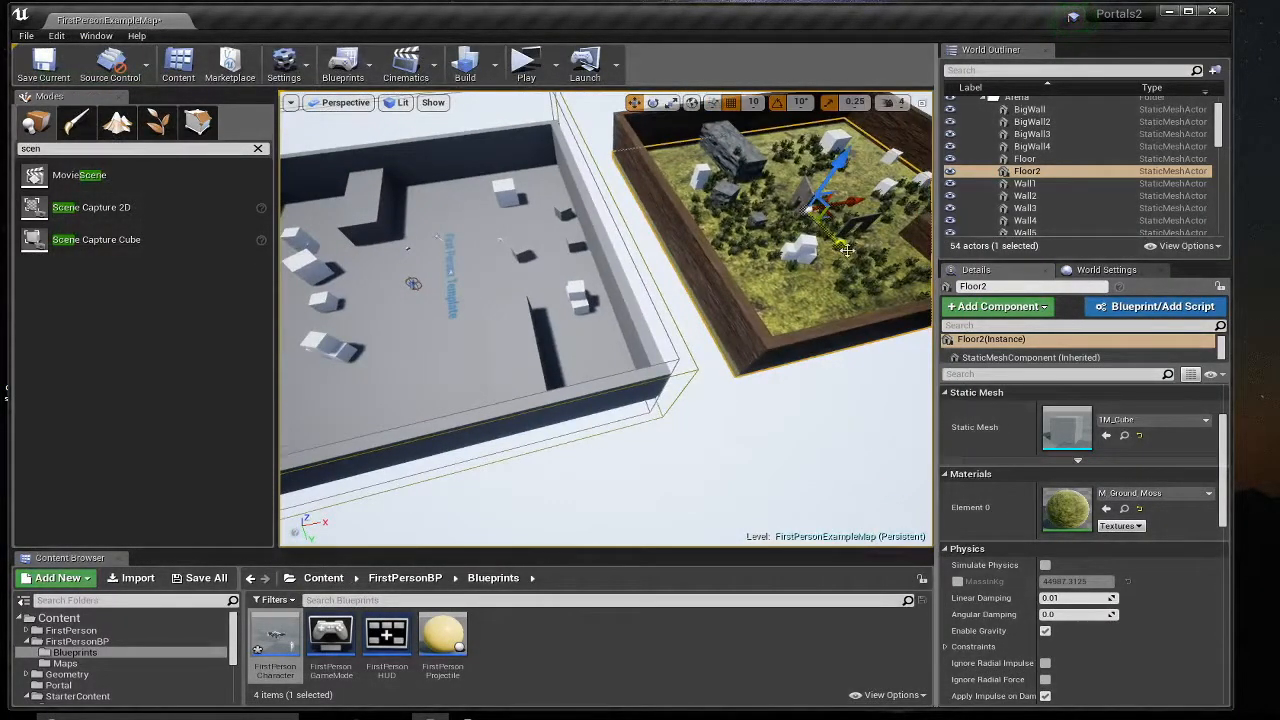
{"action": "right_click_drag", "start_coordinate": [416, 300], "coordinate": [432, 299]}
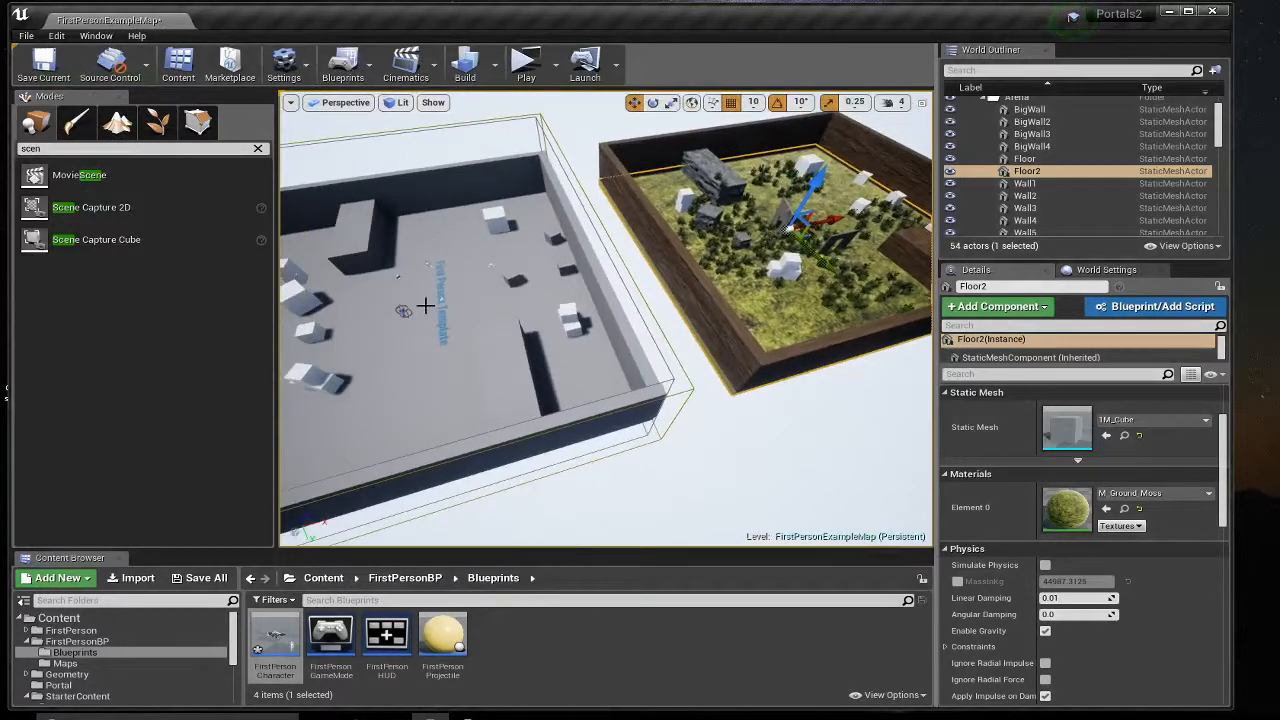
{"action": "right_click_drag", "start_coordinate": [770, 266], "coordinate": [655, 232]}
{"action": "key", "text": "w"}
{"action": "key", "text": "a"}
{"action": "key", "text": "w"}
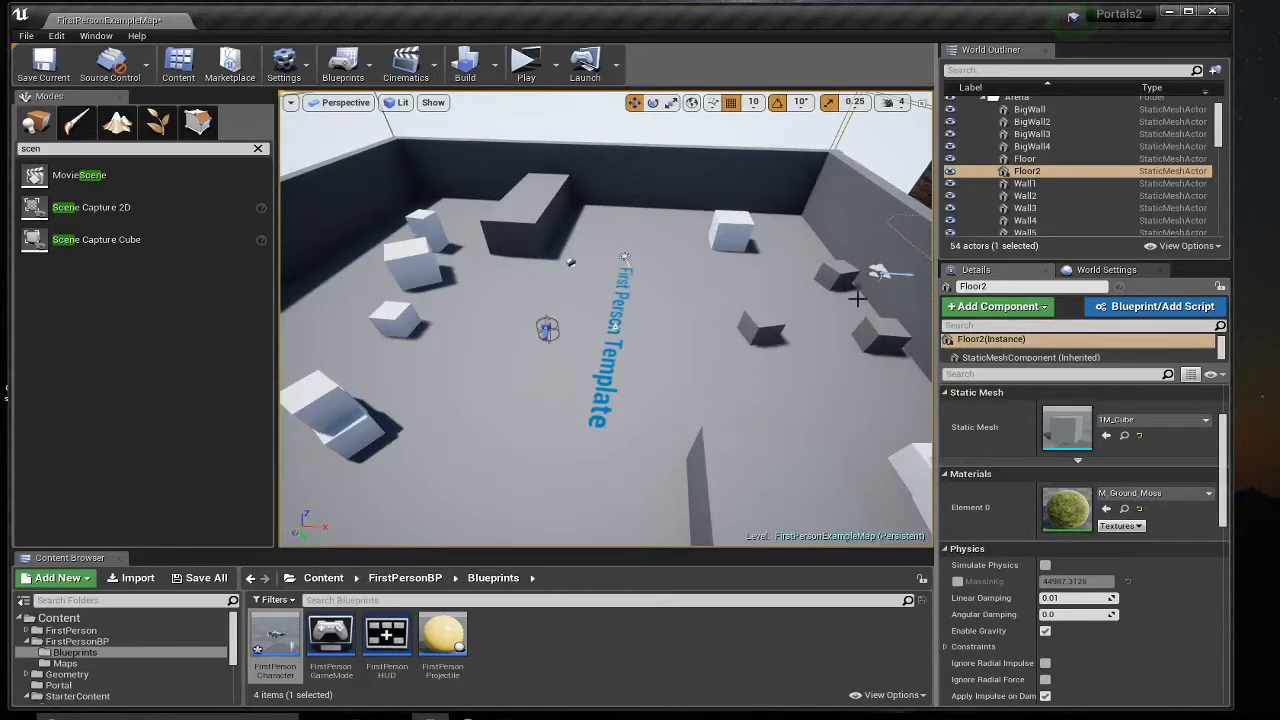
{"action": "right_click_drag", "start_coordinate": [548, 350], "coordinate": [752, 285]}
{"action": "key", "text": "w"}
{"action": "key", "text": "s"}
{"action": "right_click_drag", "start_coordinate": [679, 309], "coordinate": [540, 342]}
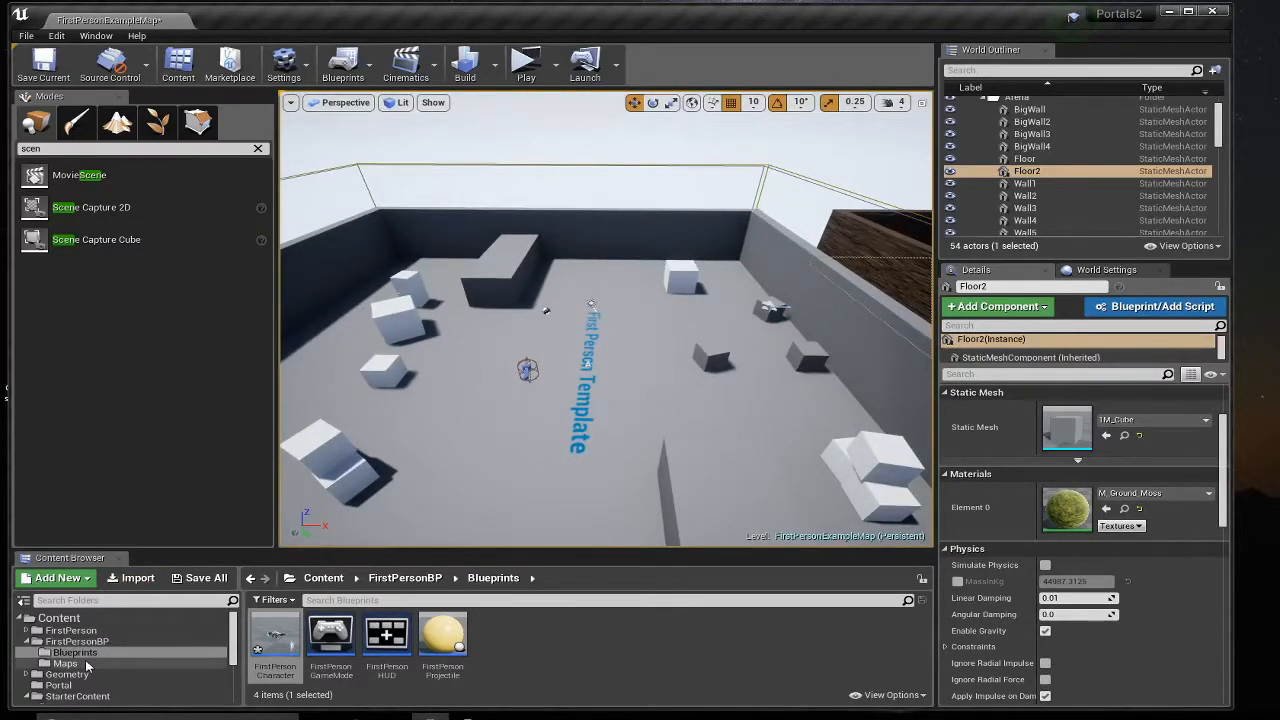
- Create a Render Target asset in the Portal folder, keeping its default name
{"action": "left_click", "coordinate": [58, 686]}
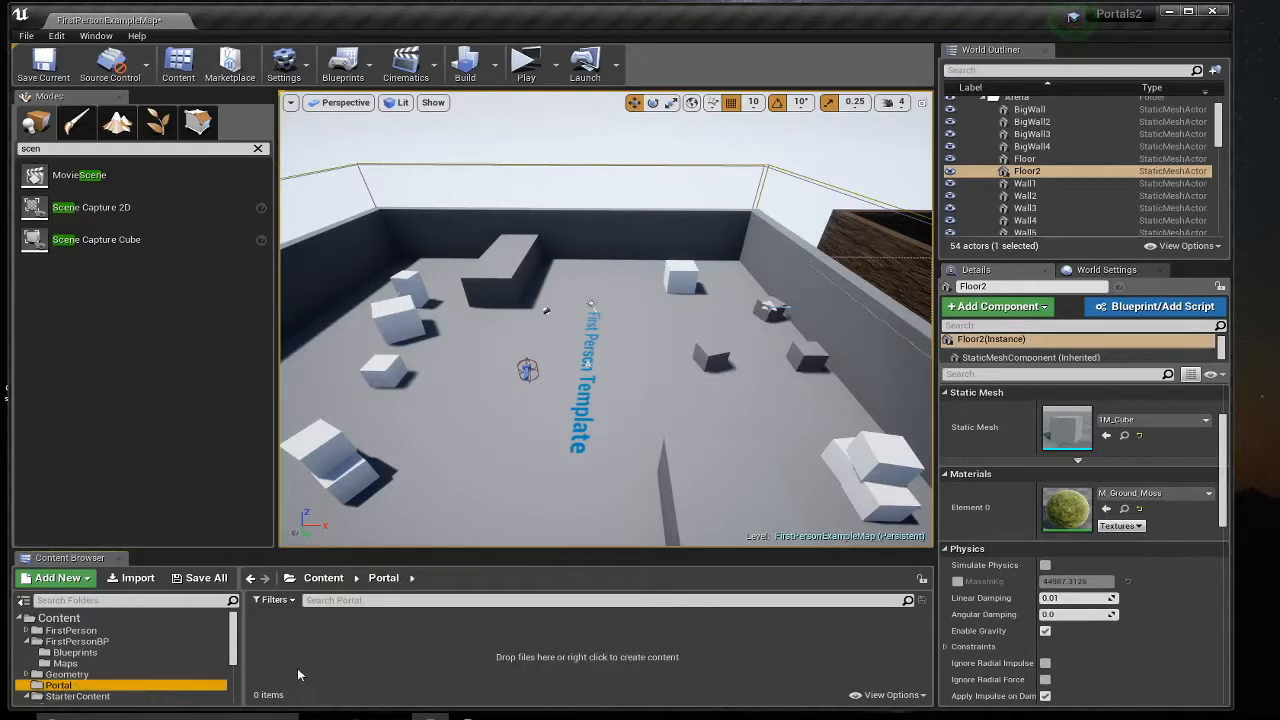
{"action": "right_click", "coordinate": [322, 662]}
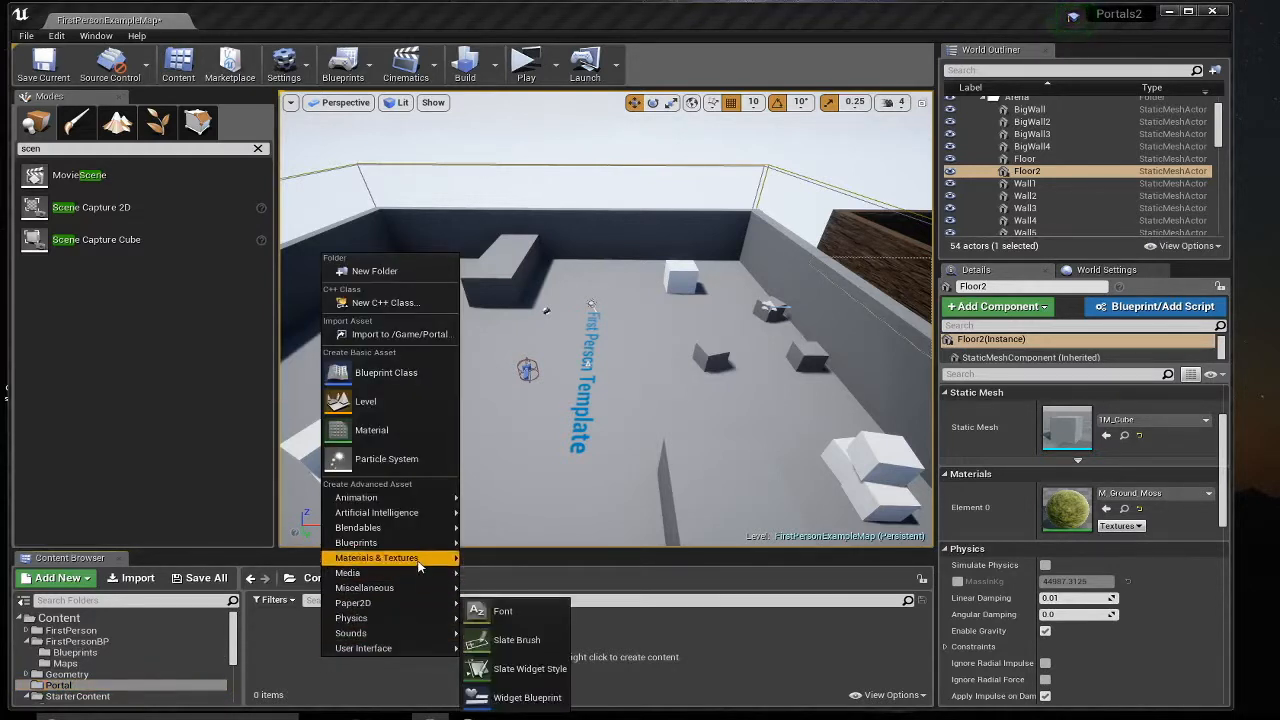
{"action": "mouse_move", "coordinate": [424, 562]}
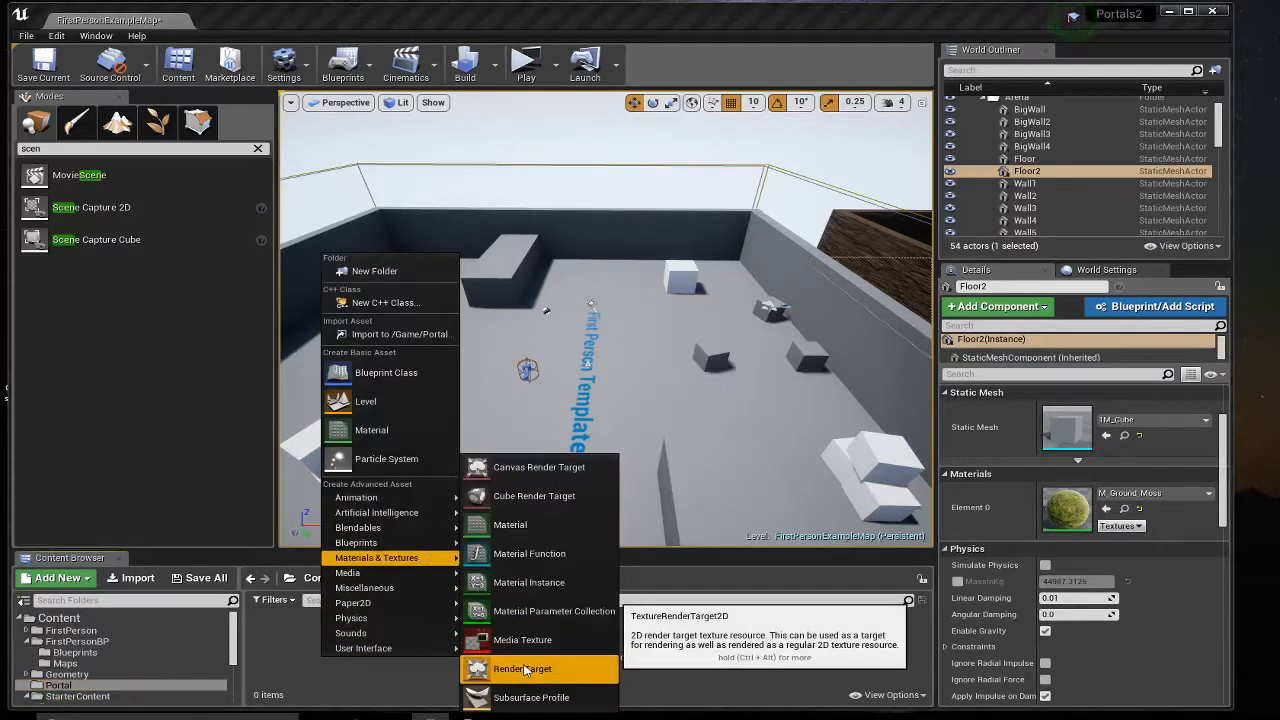
{"action": "left_click", "coordinate": [515, 668]}
{"action": "key", "text": "Return"}
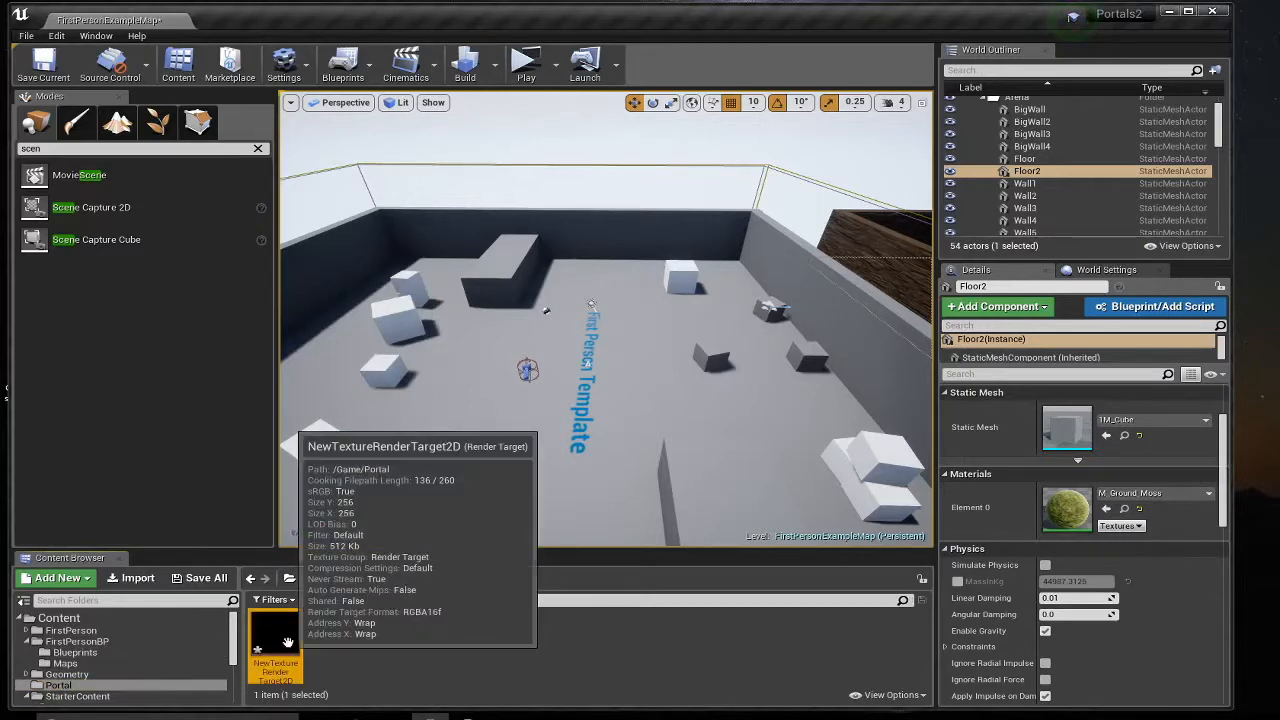
- Assign NewTextureRenderTarget2D as the Texture Target of the scene capture in the mossy arena and save the level
{"action": "right_click_drag", "start_coordinate": [560, 400], "coordinate": [875, 400]}
{"action": "key", "text": "w"}
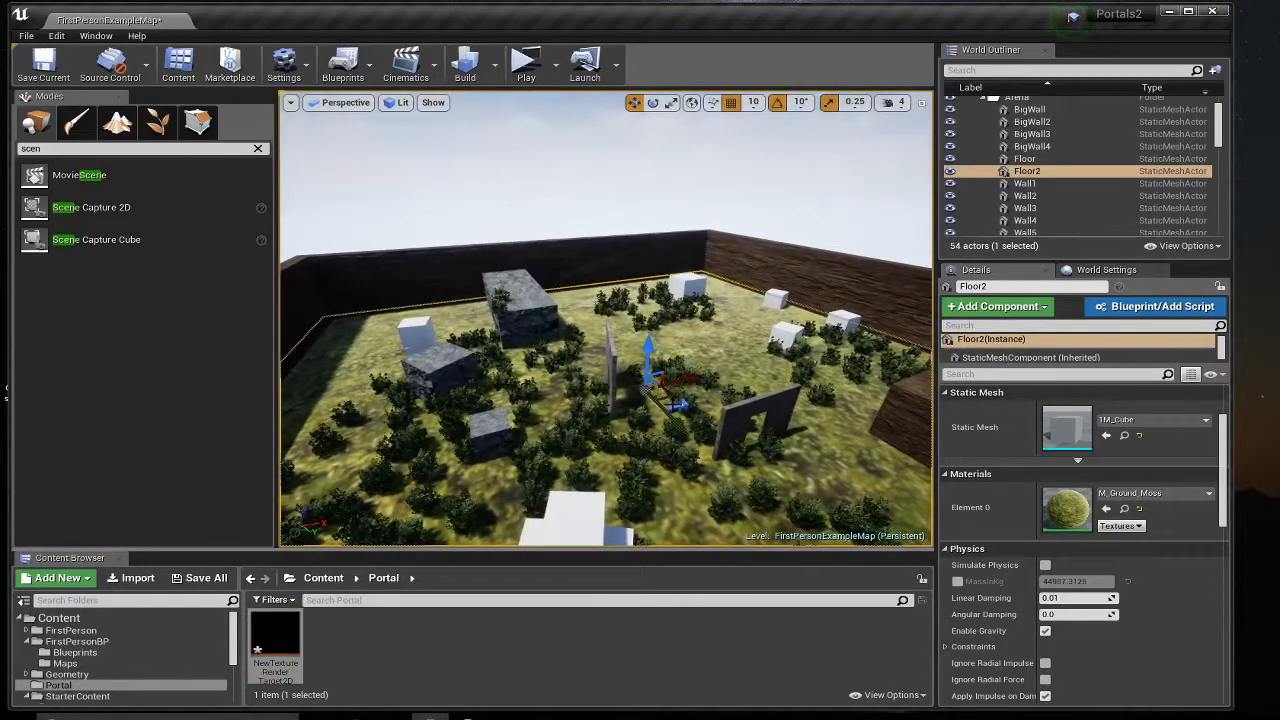
{"action": "left_click_drag", "start_coordinate": [678, 404], "coordinate": [676, 405]}
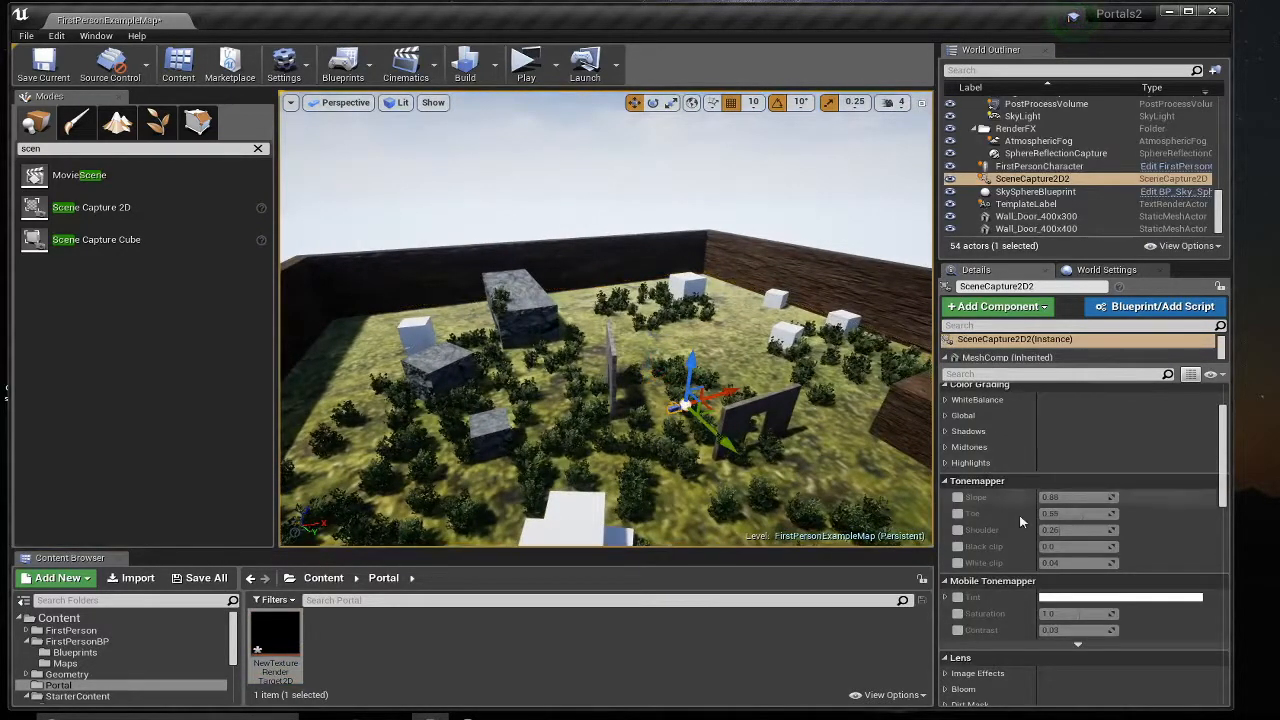
{"action": "scroll", "coordinate": [1128, 492], "scroll_direction": "up", "scroll_amount": 2}
{"action": "scroll", "coordinate": [1132, 487], "scroll_direction": "down", "scroll_amount": 2}
{"action": "scroll", "coordinate": [1135, 495], "scroll_direction": "down", "scroll_amount": 10}
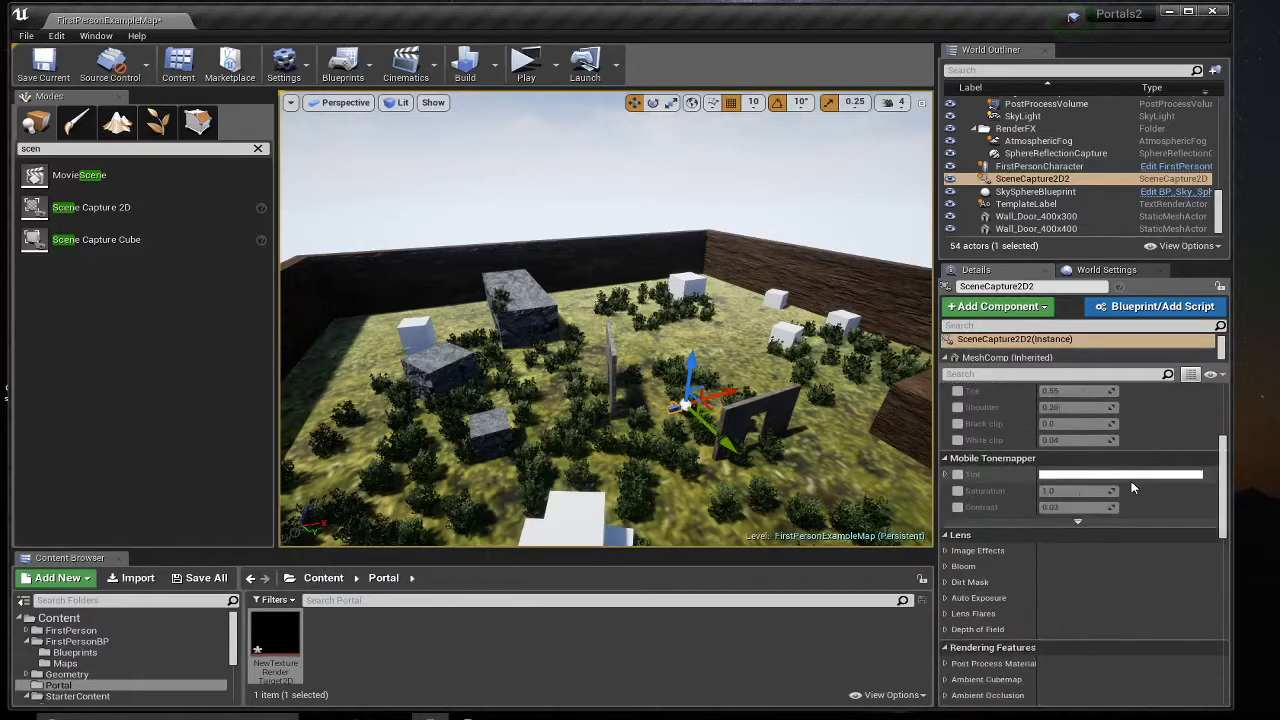
{"action": "left_click", "coordinate": [1167, 620]}
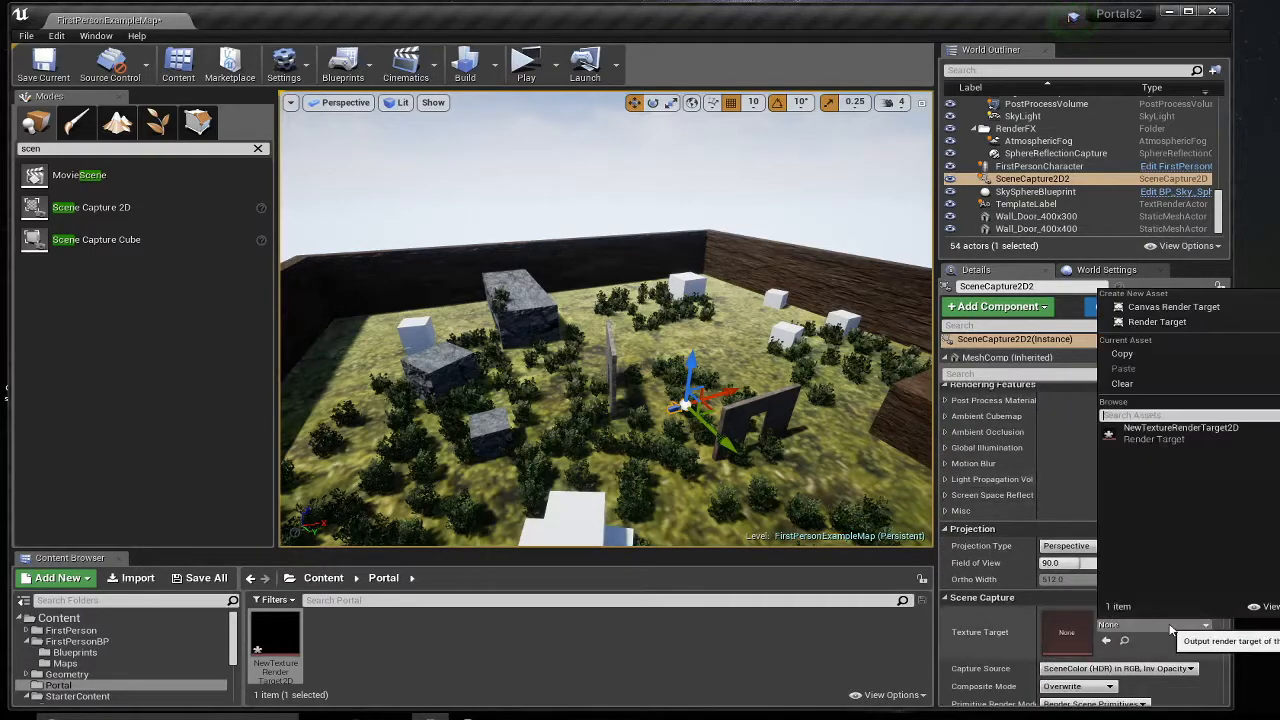
{"action": "left_click", "coordinate": [1153, 434]}
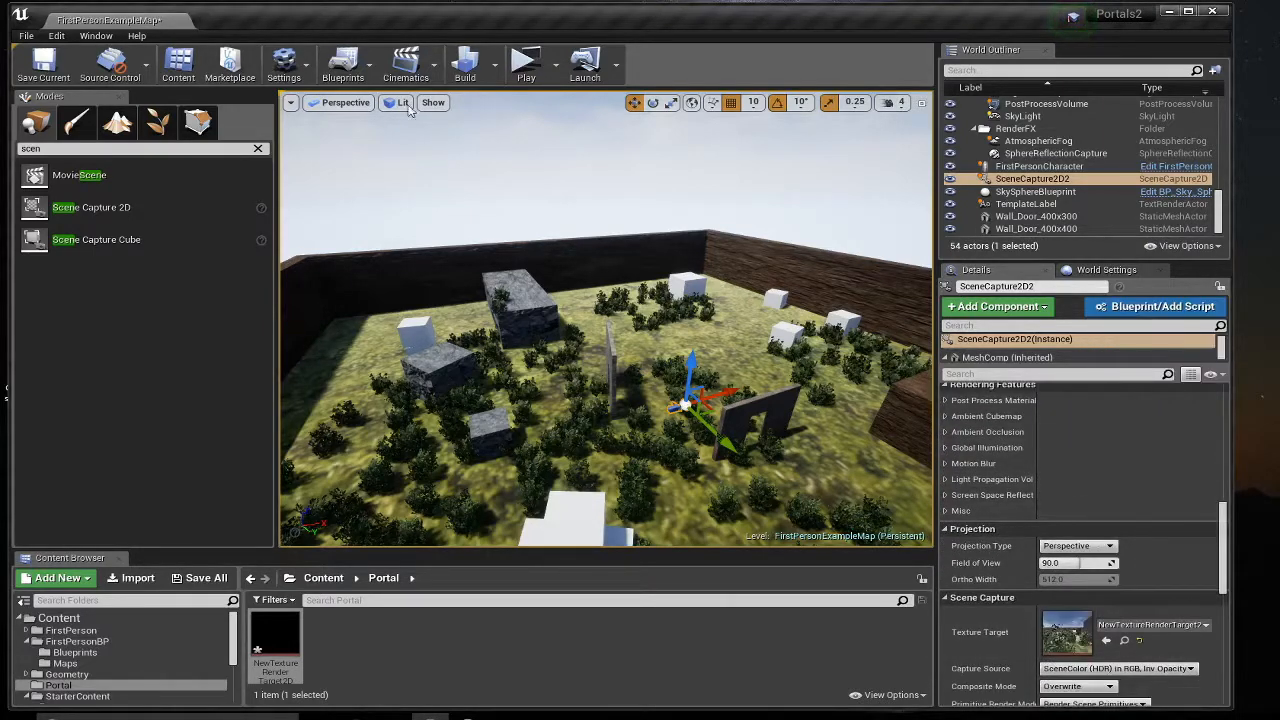
{"action": "left_click", "coordinate": [62, 74]}
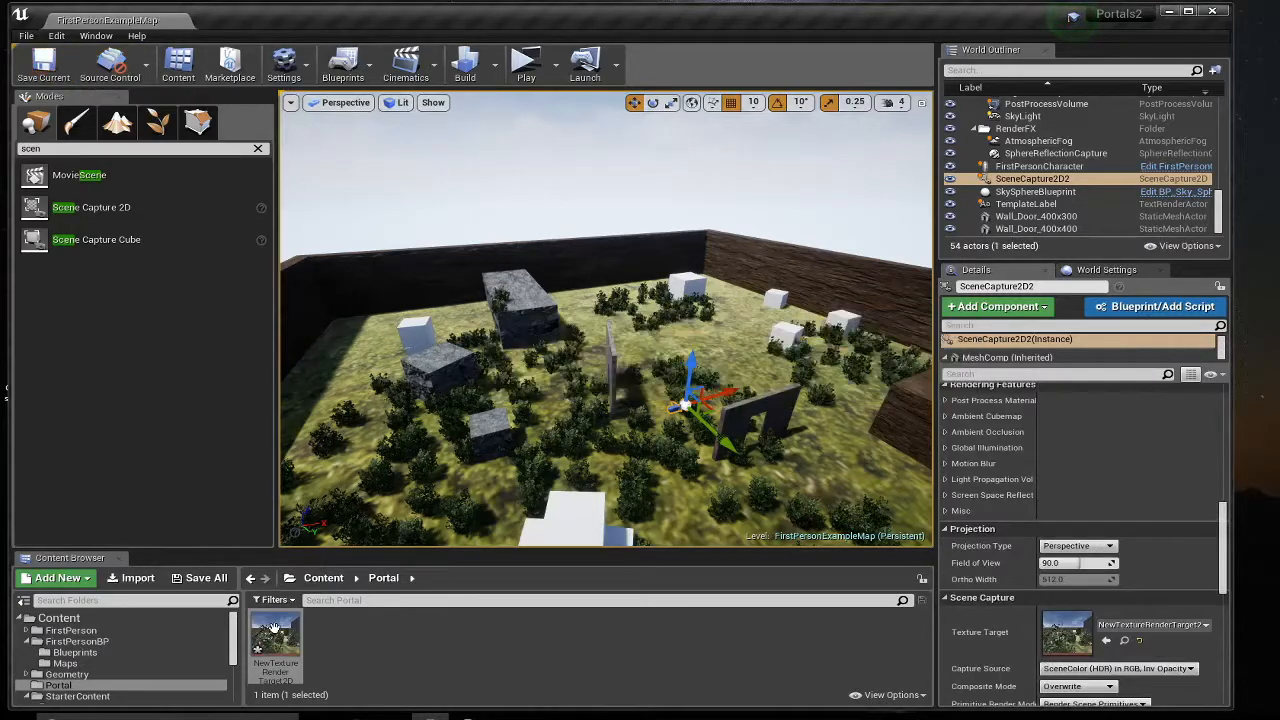
- Search the Editor Preferences for "stand" to look up the standalone game settings
{"action": "right_click_drag", "start_coordinate": [486, 496], "coordinate": [446, 484]}
{"action": "key", "text": "s"}
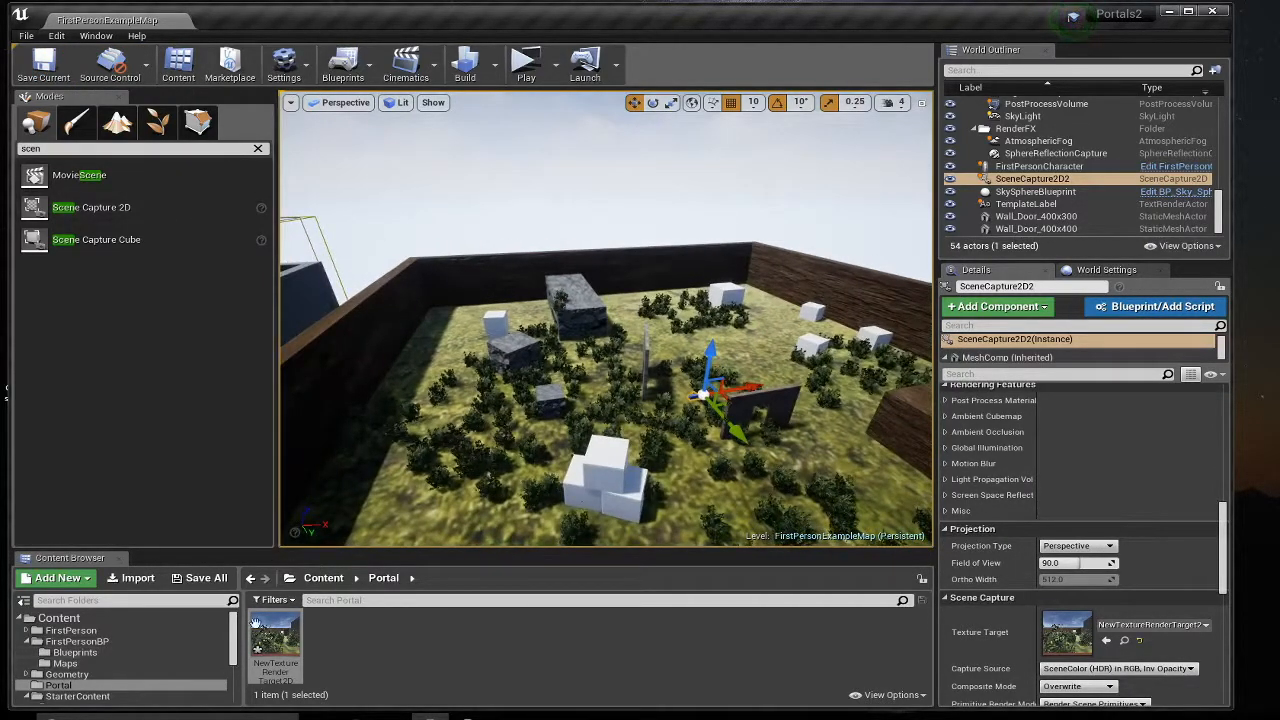
{"action": "left_click", "coordinate": [56, 36]}
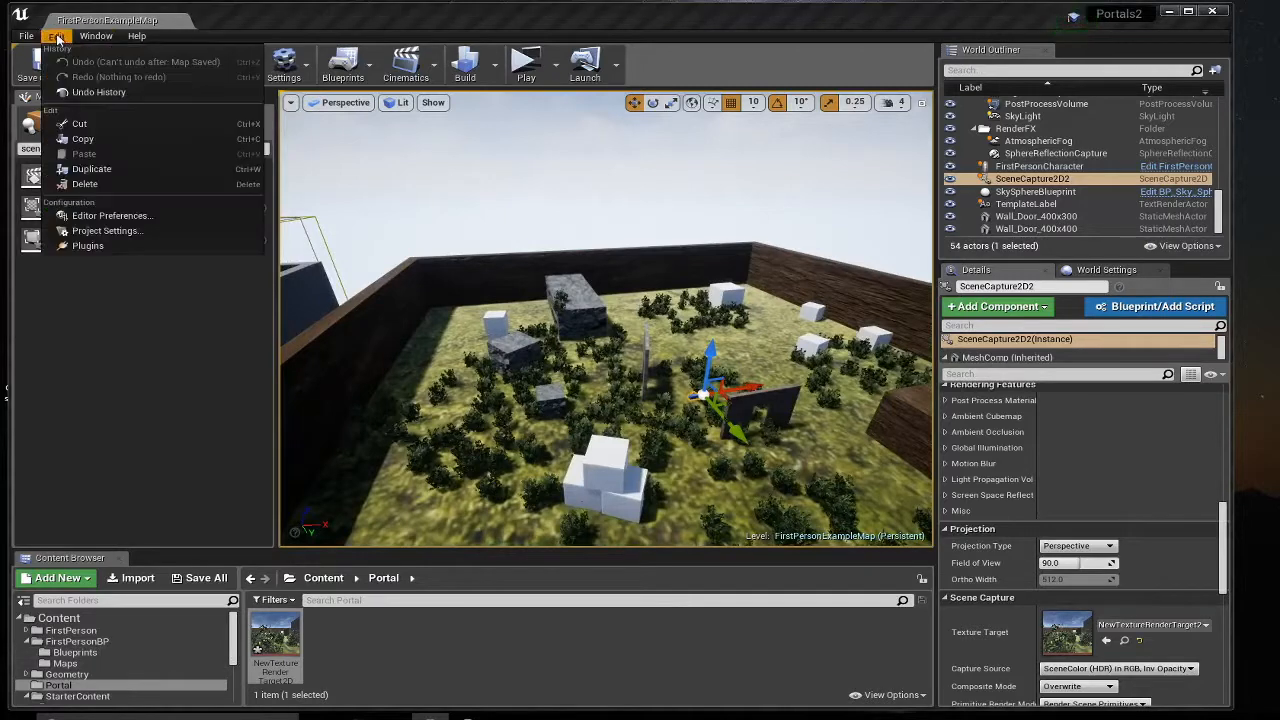
{"action": "left_click", "coordinate": [106, 216]}
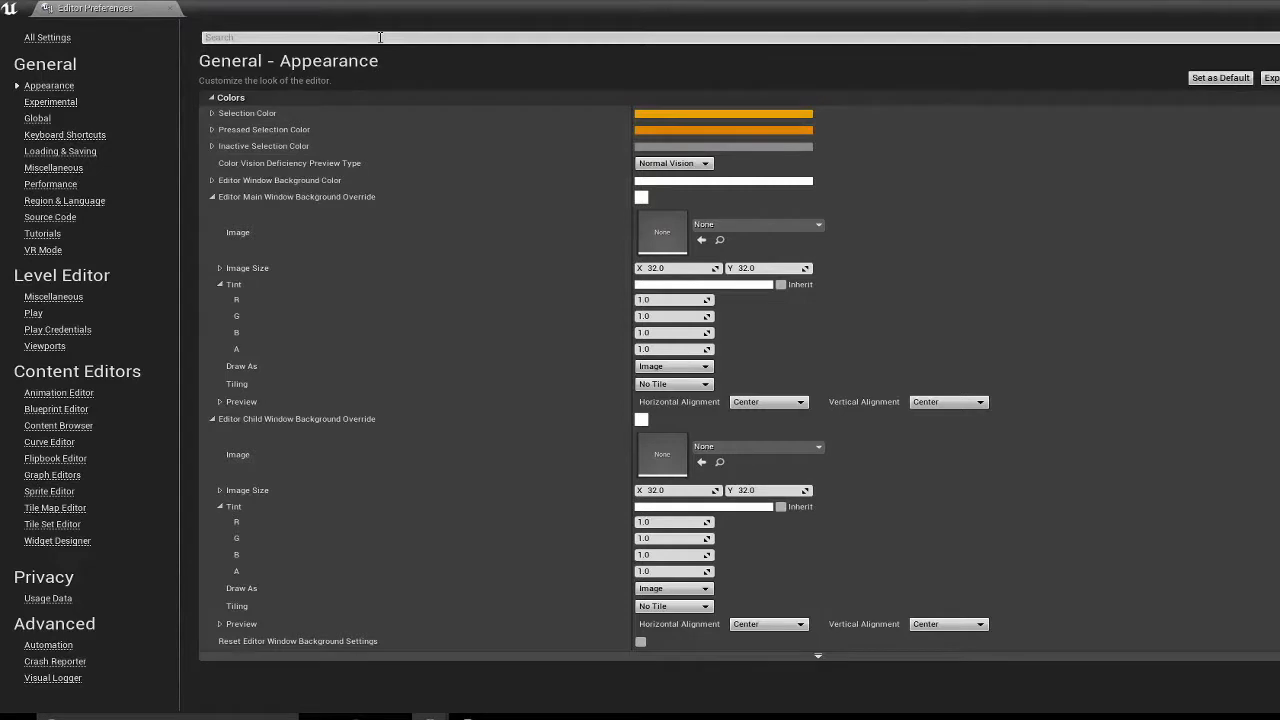
{"action": "left_click", "coordinate": [380, 37]}
{"action": "type", "text": "stan"}
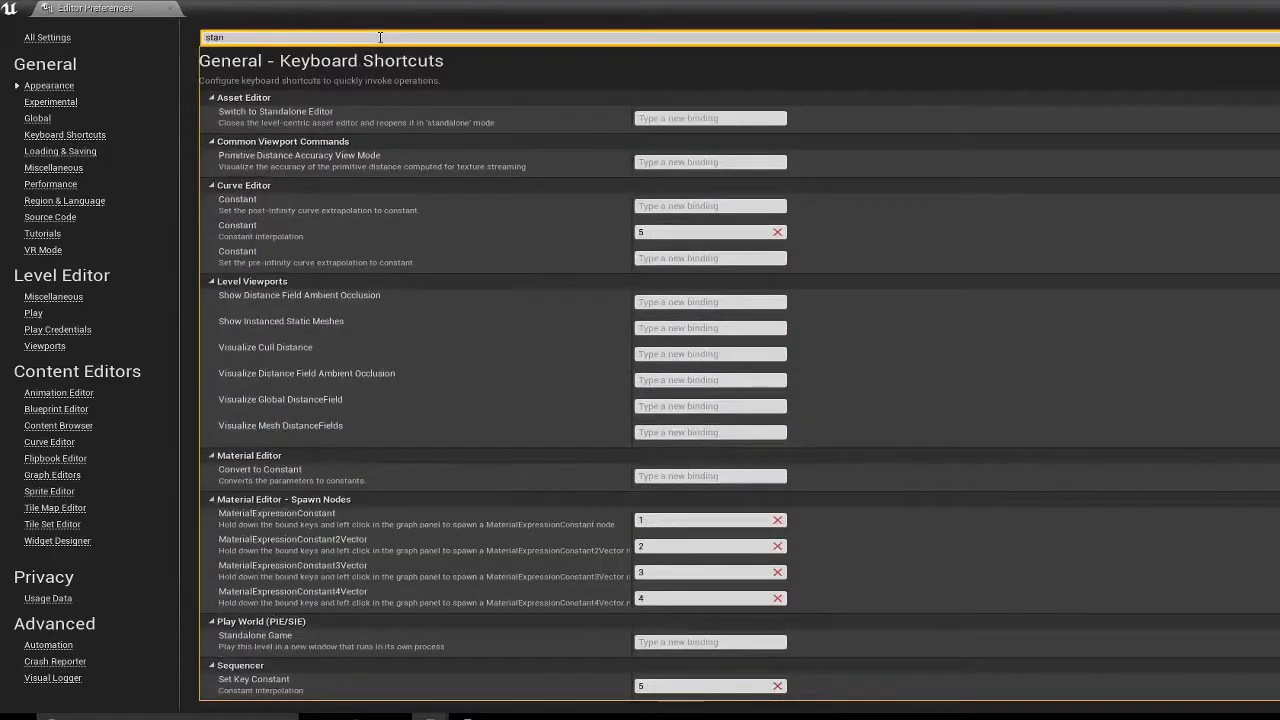
{"action": "type", "text": "d"}
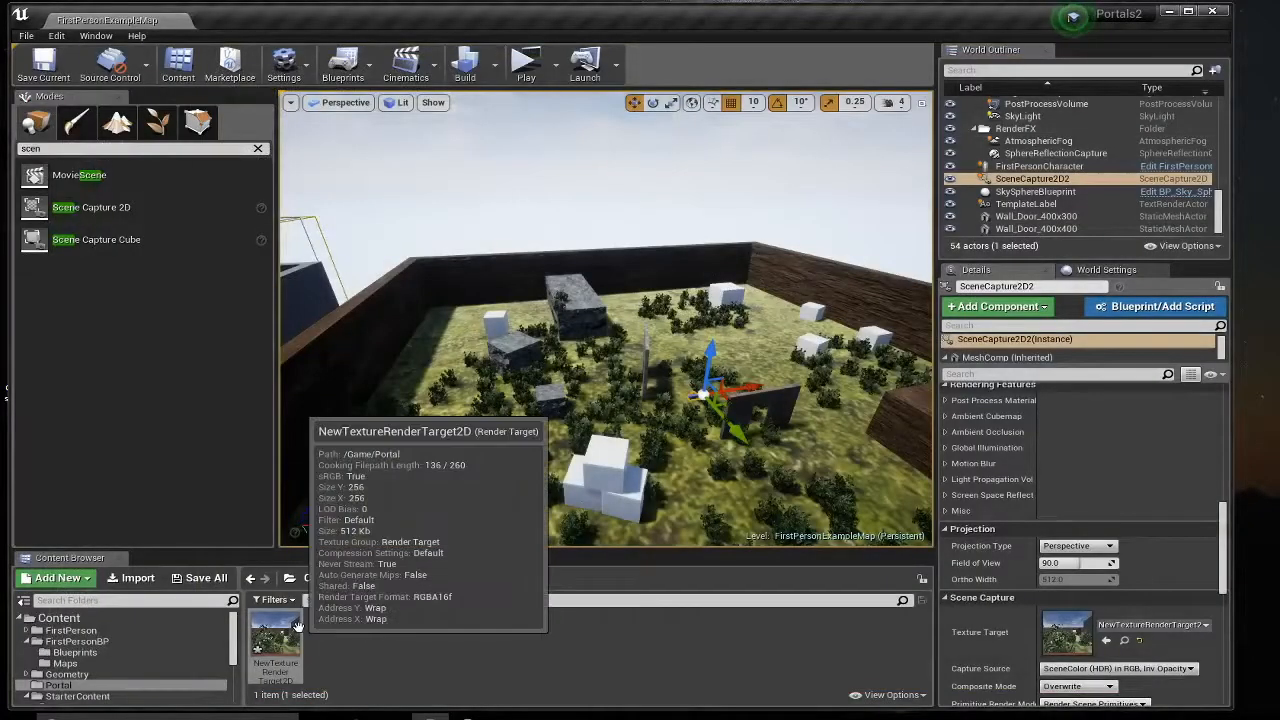
- Set the render target's size to 1280 by 720 and close its editor
{"action": "double_click", "coordinate": [297, 625]}
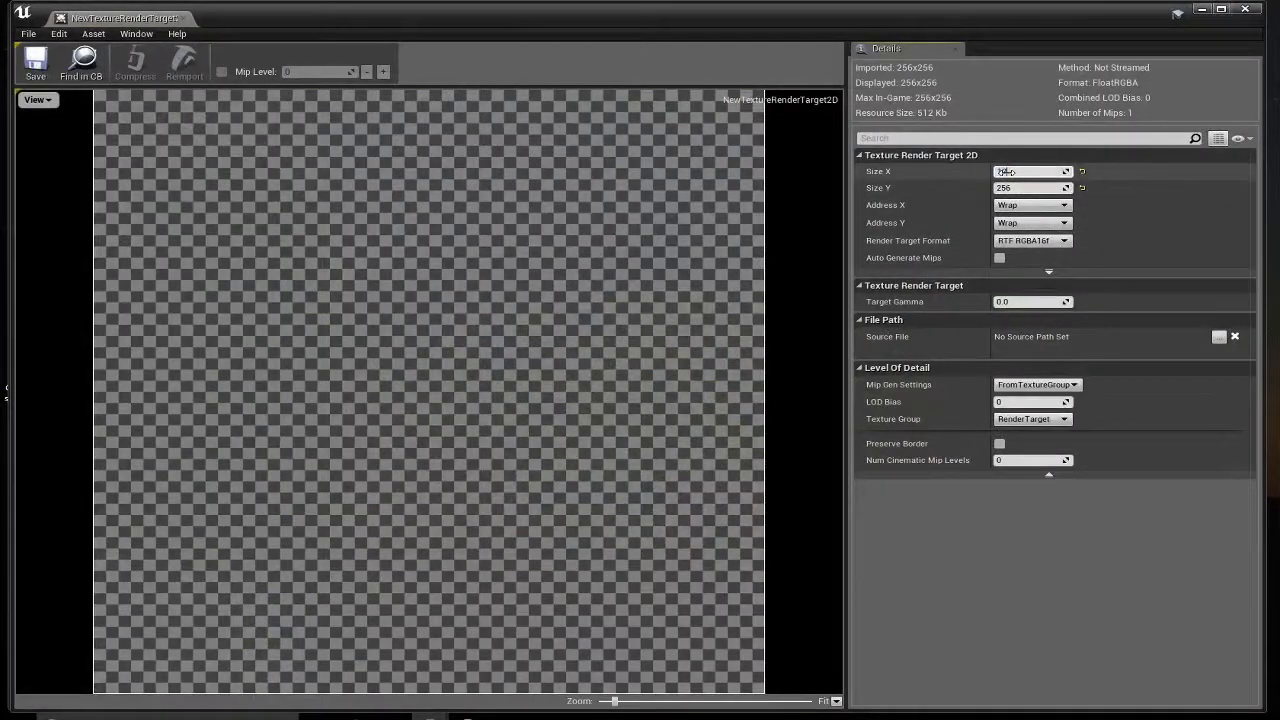
{"action": "key", "text": "Tab"}
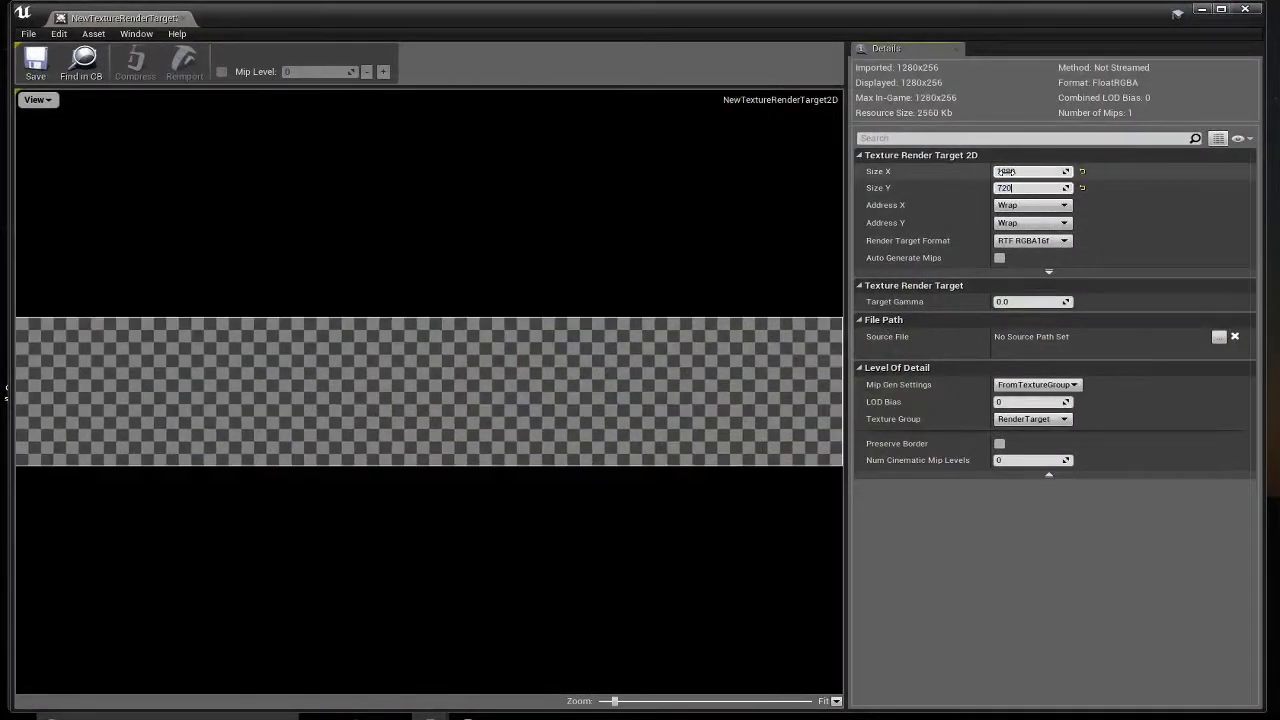
{"action": "type", "text": "720"}
{"action": "key", "text": "Return"}
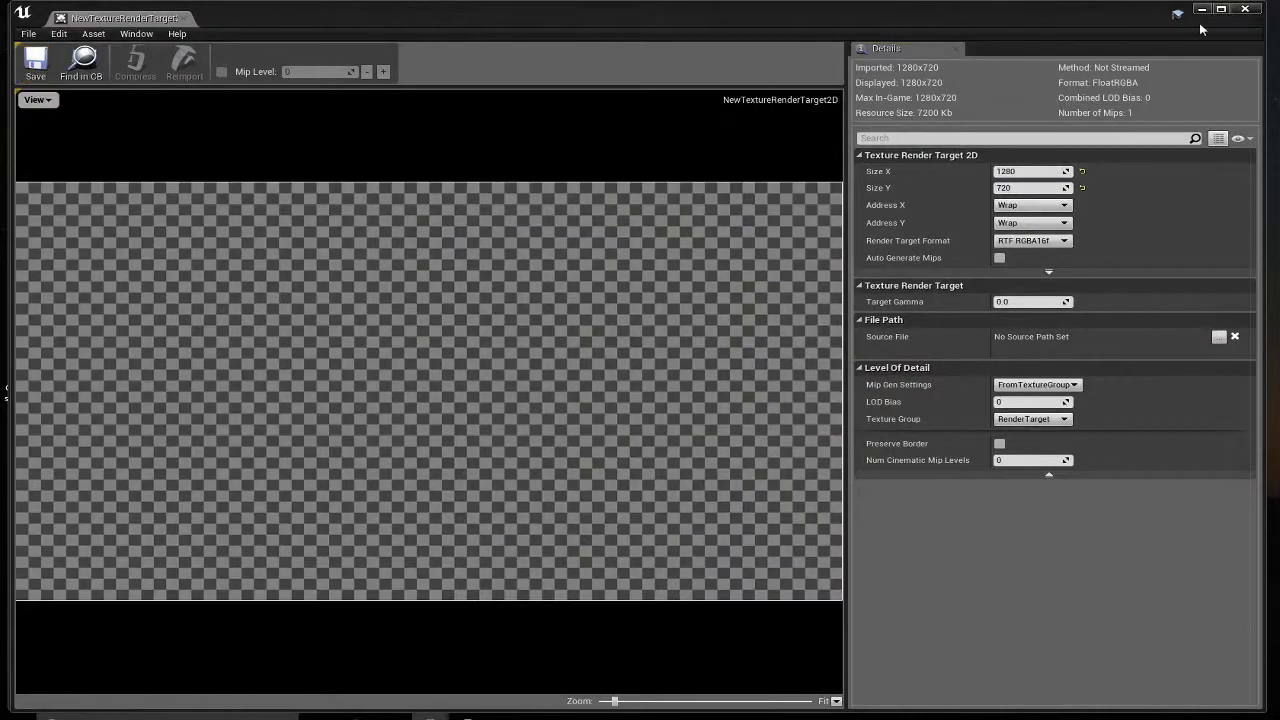
{"action": "left_click", "coordinate": [1247, 10]}
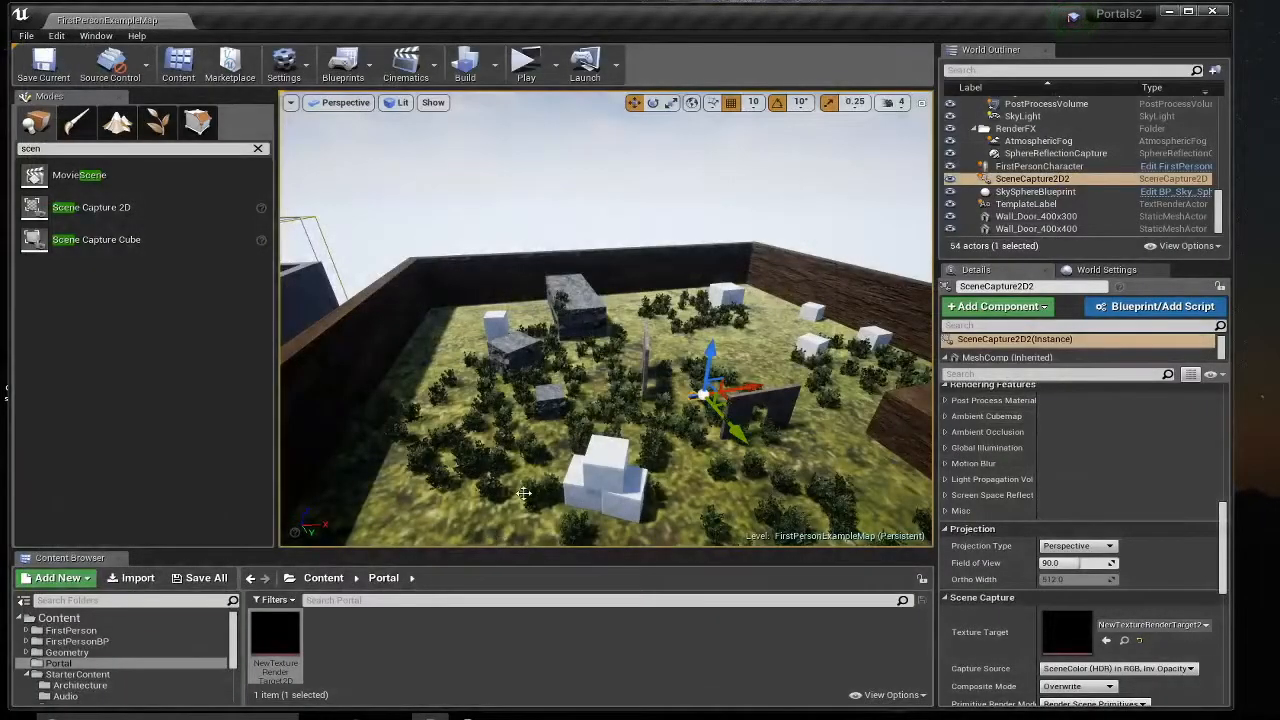
{"action": "right_click_drag", "start_coordinate": [523, 493], "coordinate": [610, 483]}
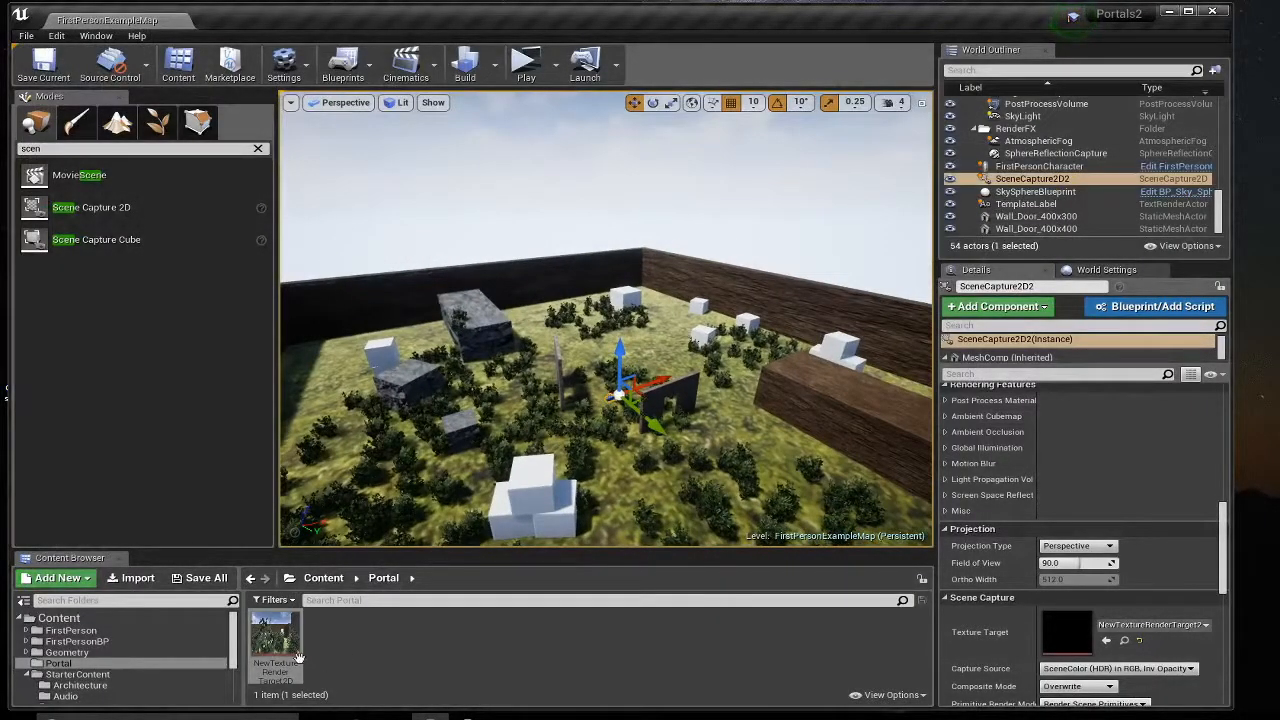
{"action": "mouse_move", "coordinate": [278, 645]}
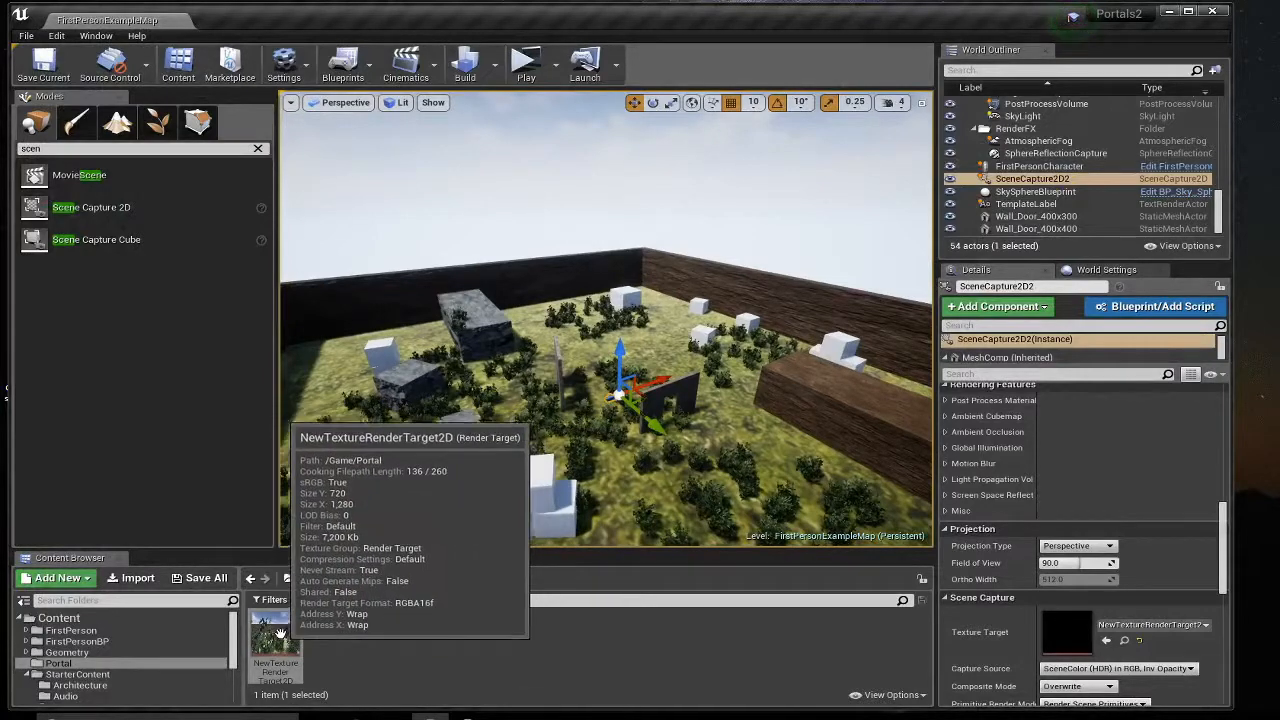
- Clear the actor class search and place a basic Sphere in the grey arena near the First Person Template text
{"action": "right_click_drag", "start_coordinate": [462, 508], "coordinate": [380, 500]}
{"action": "key", "text": "a"}
{"action": "key", "text": "d"}
{"action": "key", "text": "a"}
{"action": "right_click_drag", "start_coordinate": [790, 432], "coordinate": [723, 432]}
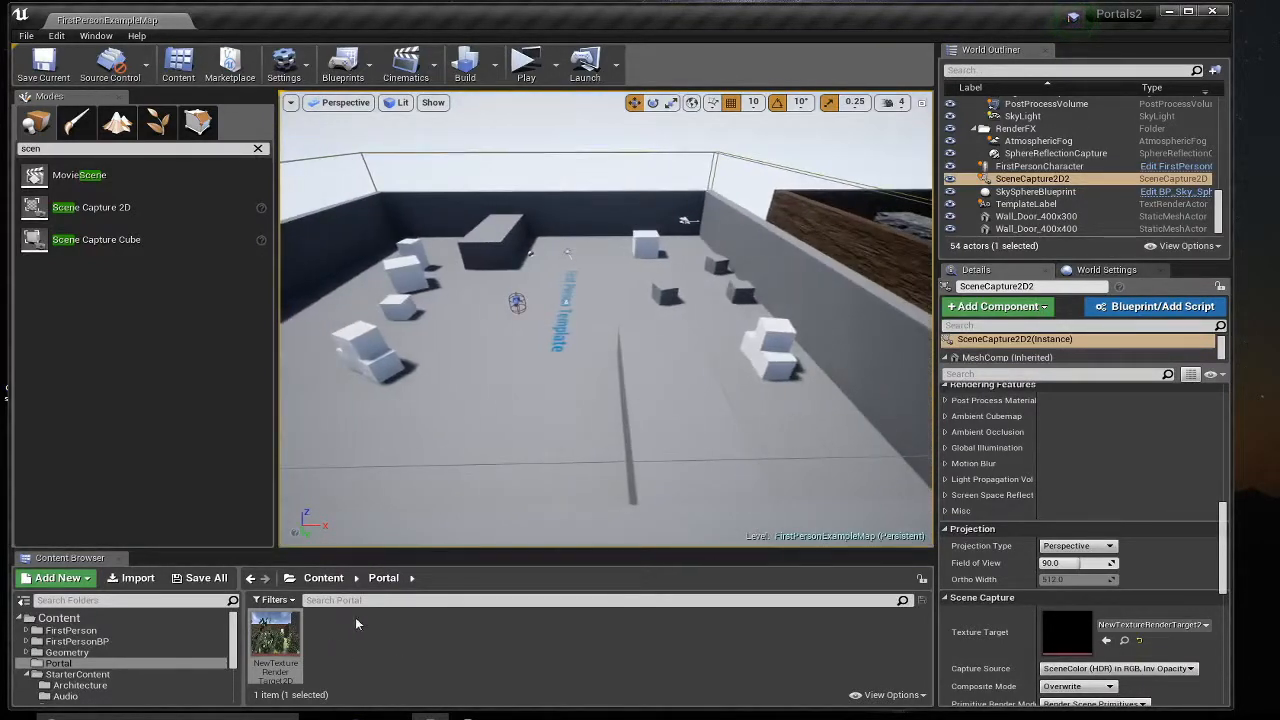
{"action": "right_click_drag", "start_coordinate": [434, 487], "coordinate": [525, 485]}
{"action": "key", "text": "w"}
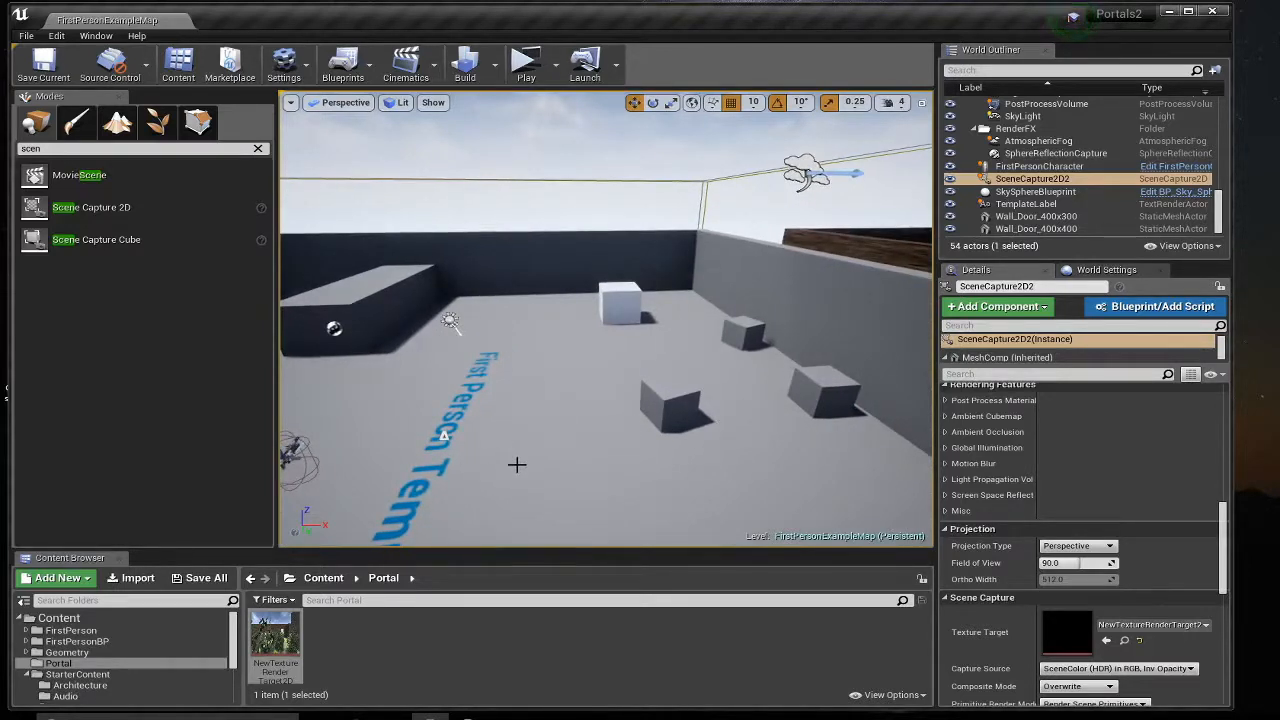
{"action": "right_click_drag", "start_coordinate": [558, 469], "coordinate": [495, 441]}
{"action": "left_click", "coordinate": [258, 148]}
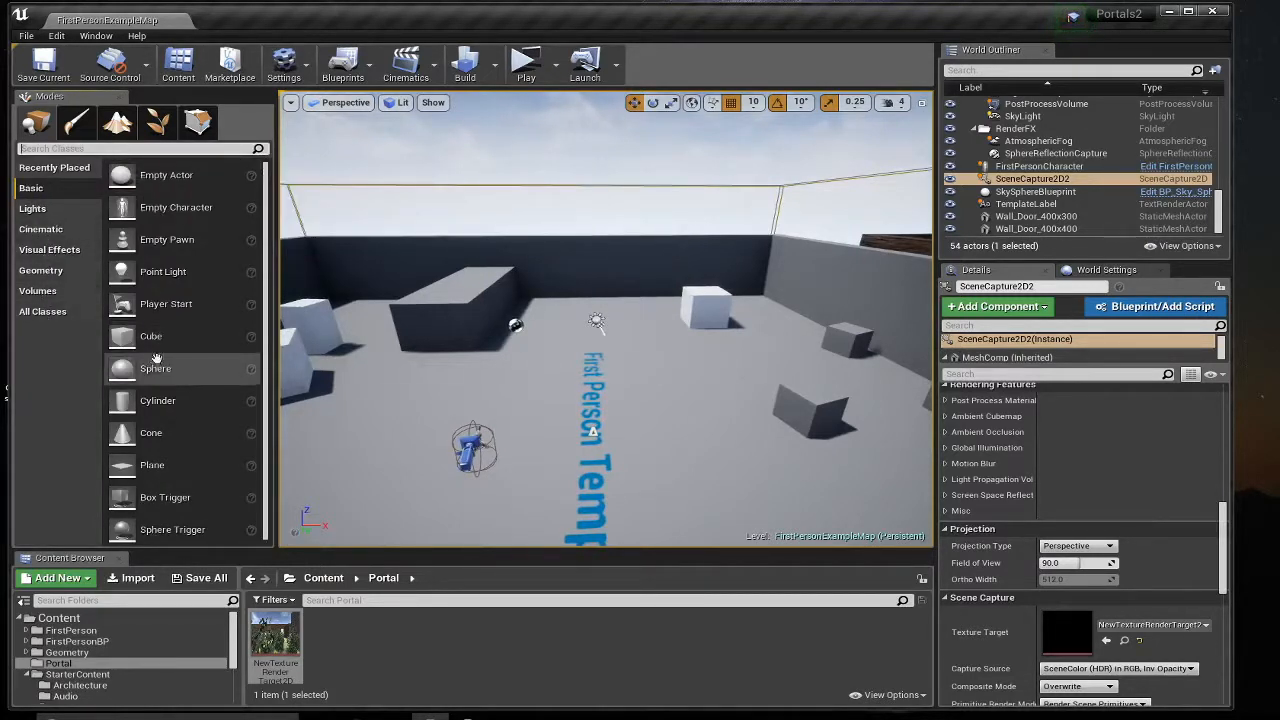
{"action": "left_click_drag", "start_coordinate": [549, 379], "coordinate": [547, 325]}
- Set the sphere's scale to 2 on the X, Y and Z axes
{"action": "key", "text": "w"}
{"action": "right_click_drag", "start_coordinate": [547, 325], "coordinate": [674, 403]}
{"action": "key", "text": "w"}
{"action": "key", "text": "a"}
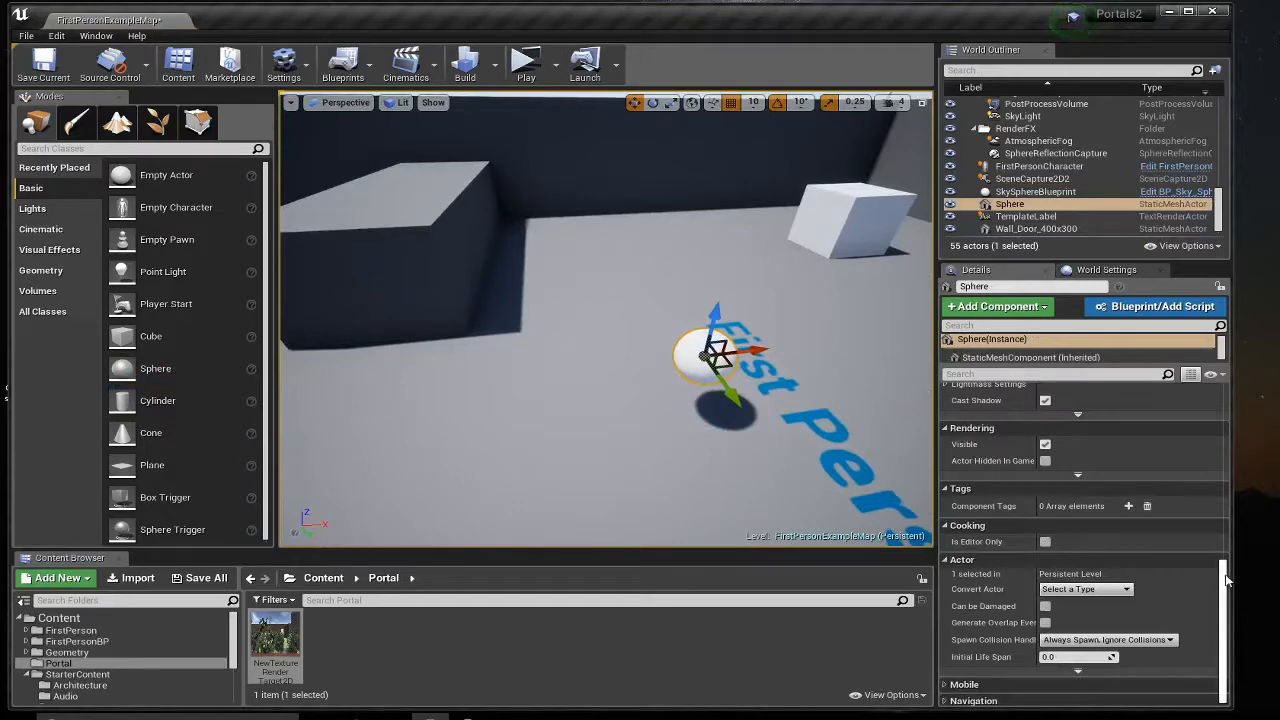
{"action": "left_click_drag", "start_coordinate": [1227, 580], "coordinate": [1227, 395]}
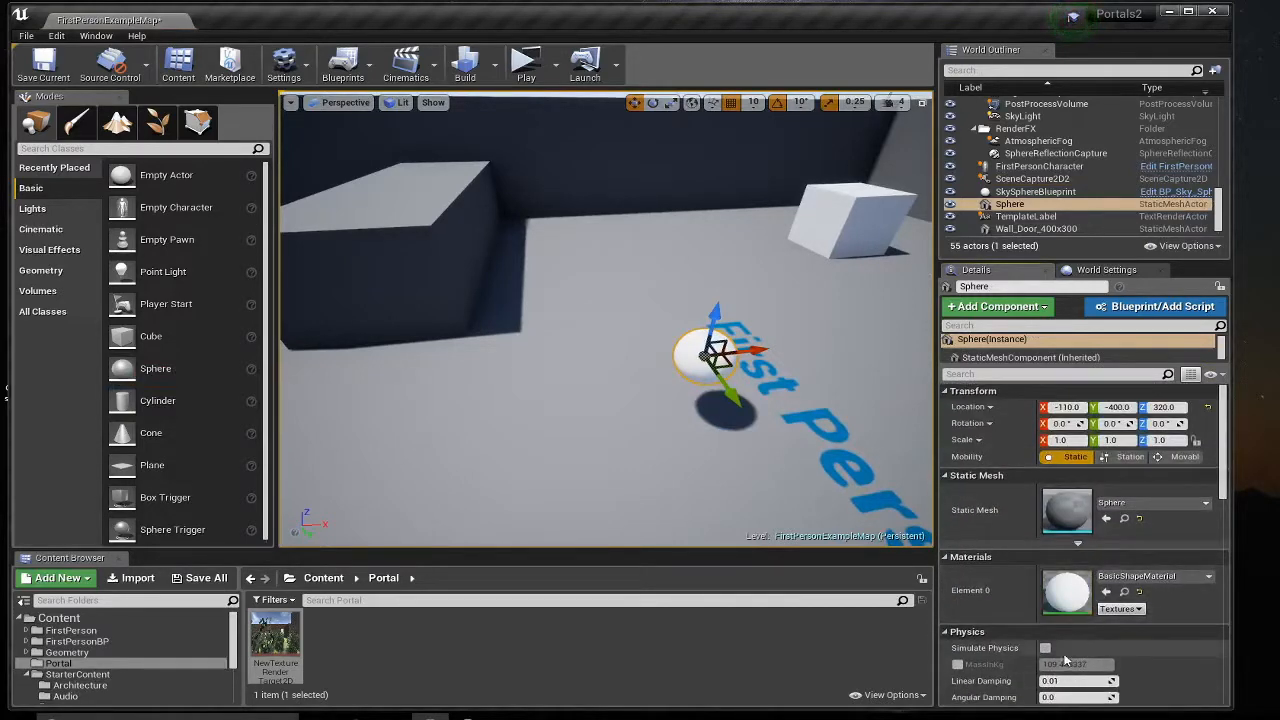
{"action": "type", "text": "2"}
{"action": "key", "text": "Tab"}
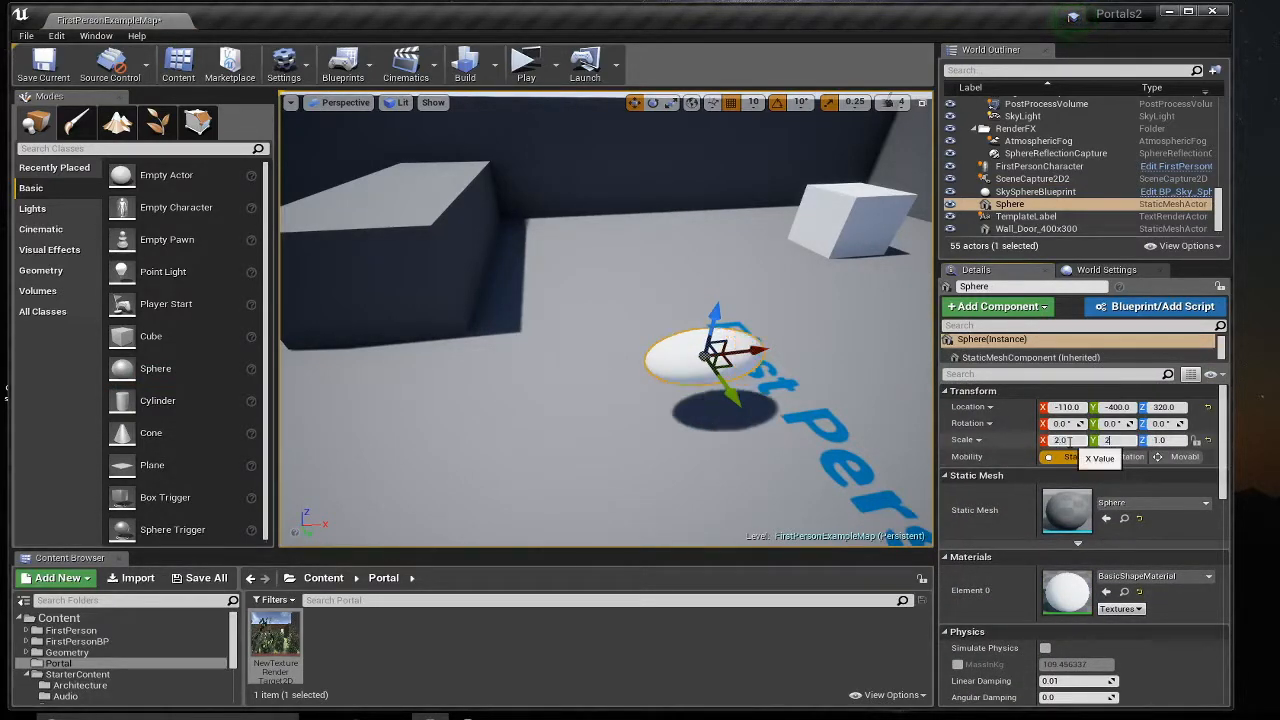
{"action": "type", "text": "2"}
{"action": "key", "text": "Tab"}
{"action": "type", "text": "2"}
{"action": "key", "text": "Return"}
{"action": "right_click_drag", "start_coordinate": [880, 420], "coordinate": [930, 357]}
{"action": "key", "text": "s"}
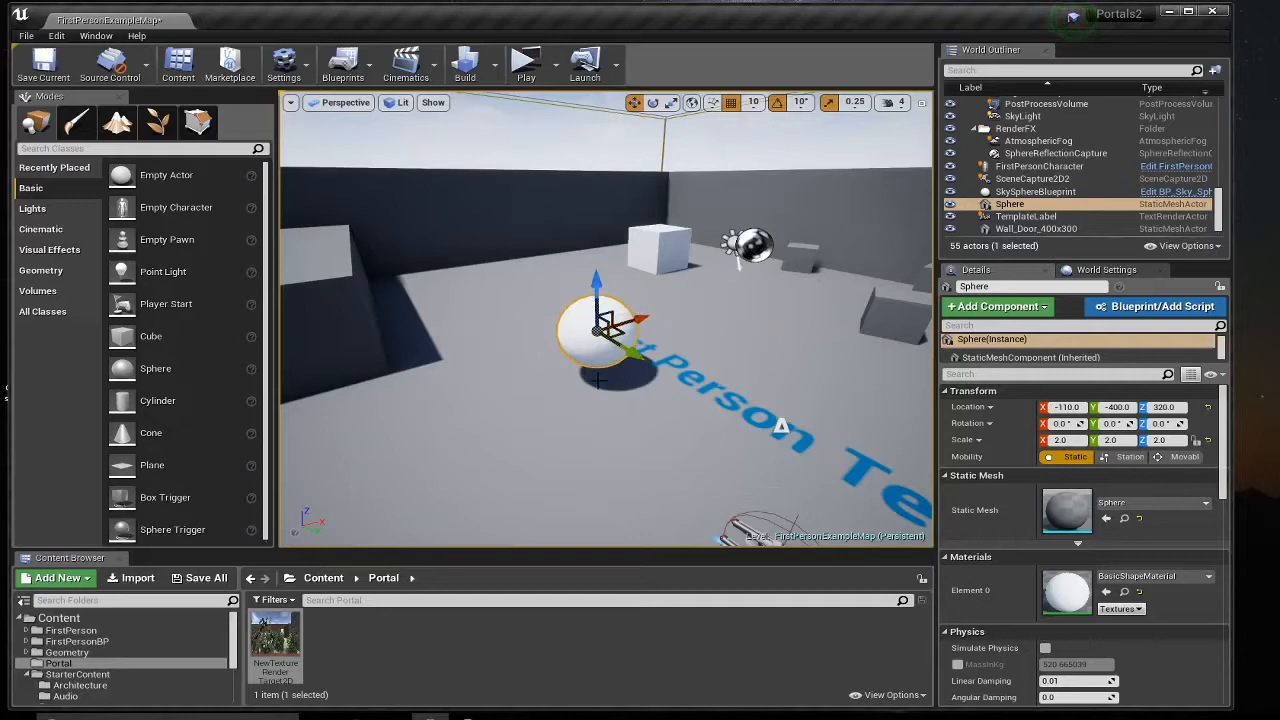
{"action": "right_click_drag", "start_coordinate": [619, 430], "coordinate": [595, 430]}
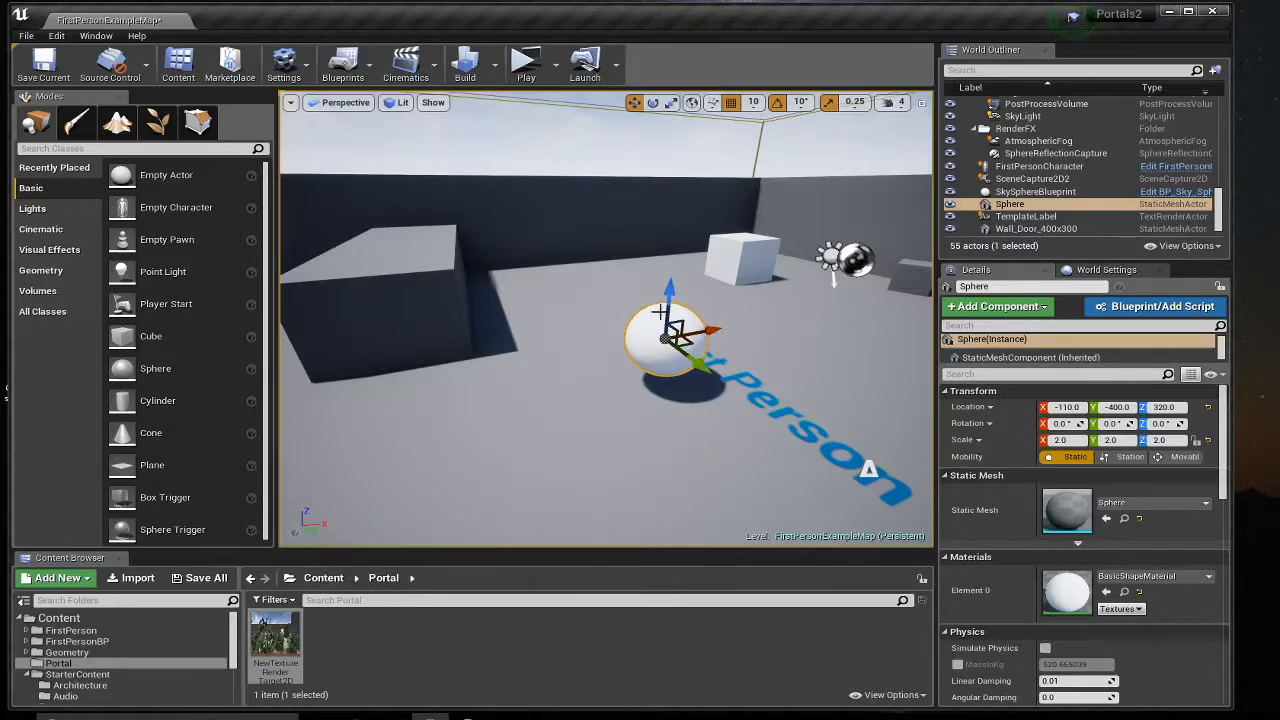
{"action": "right_click_drag", "start_coordinate": [701, 405], "coordinate": [650, 437]}
{"action": "key", "text": "s"}
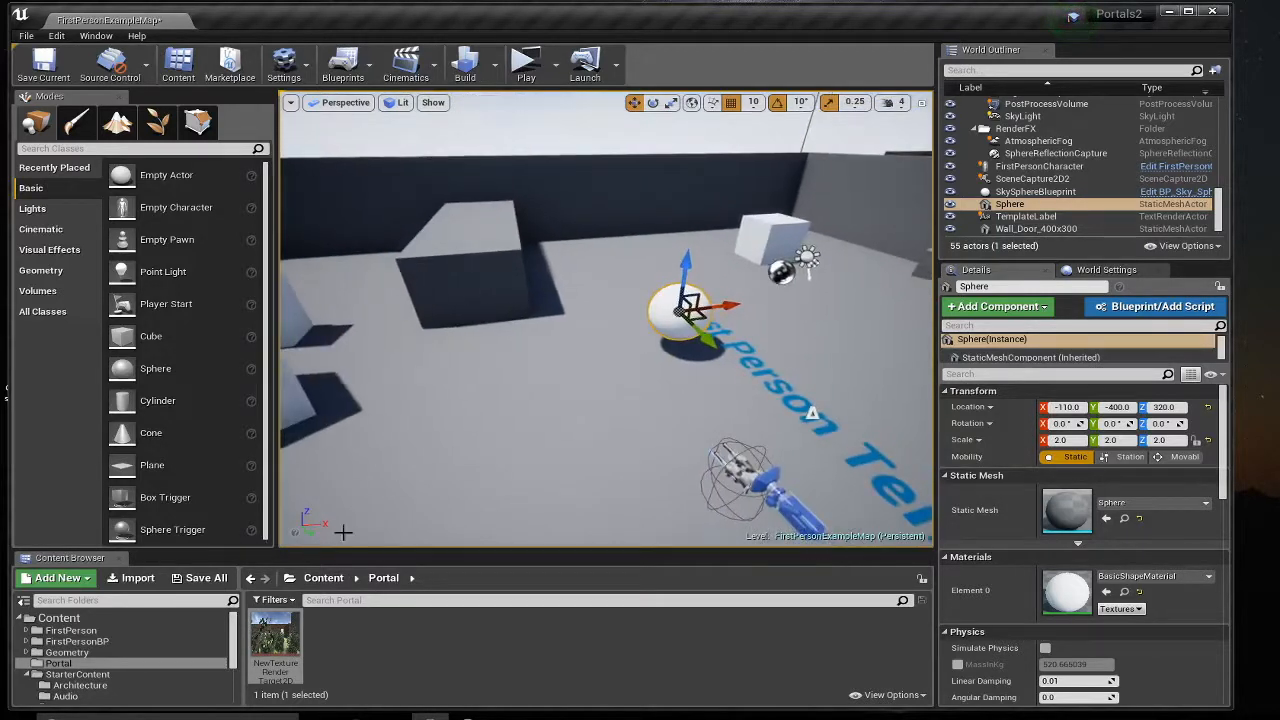
- Create a new material named ChromeMAT in the Portal folder and open it for editing
{"action": "right_click", "coordinate": [343, 661]}
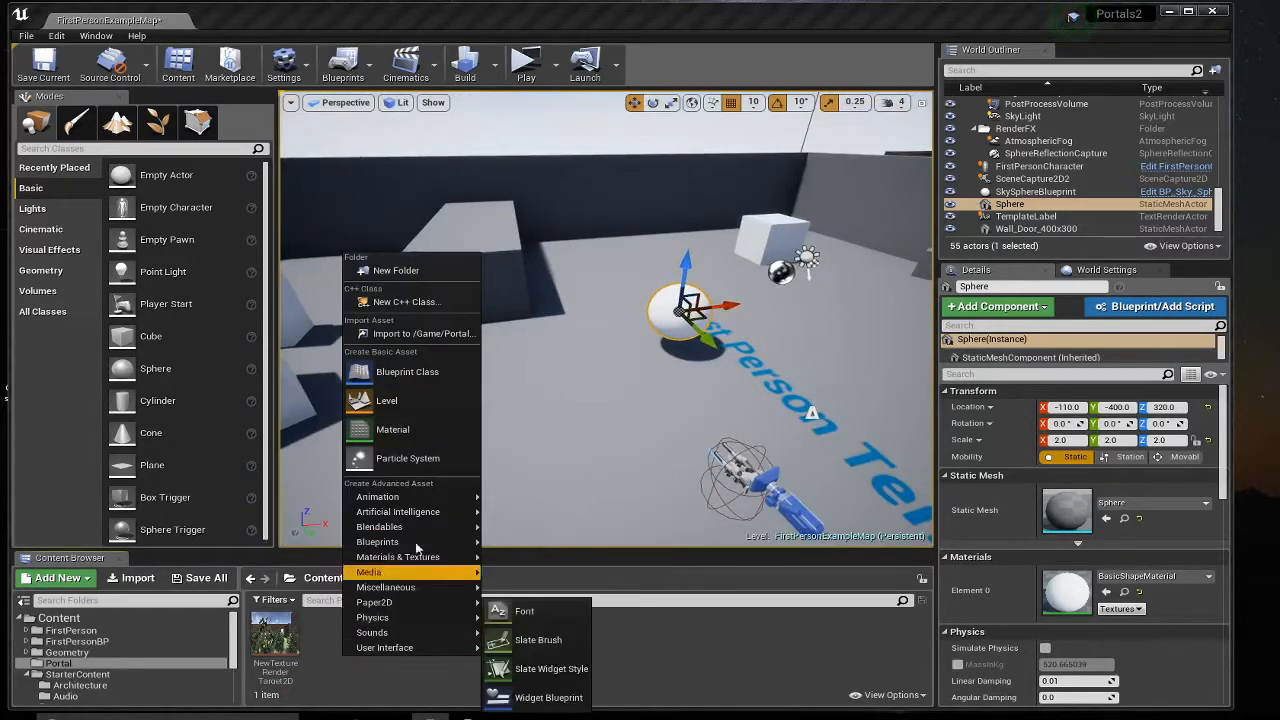
{"action": "left_click", "coordinate": [392, 429]}
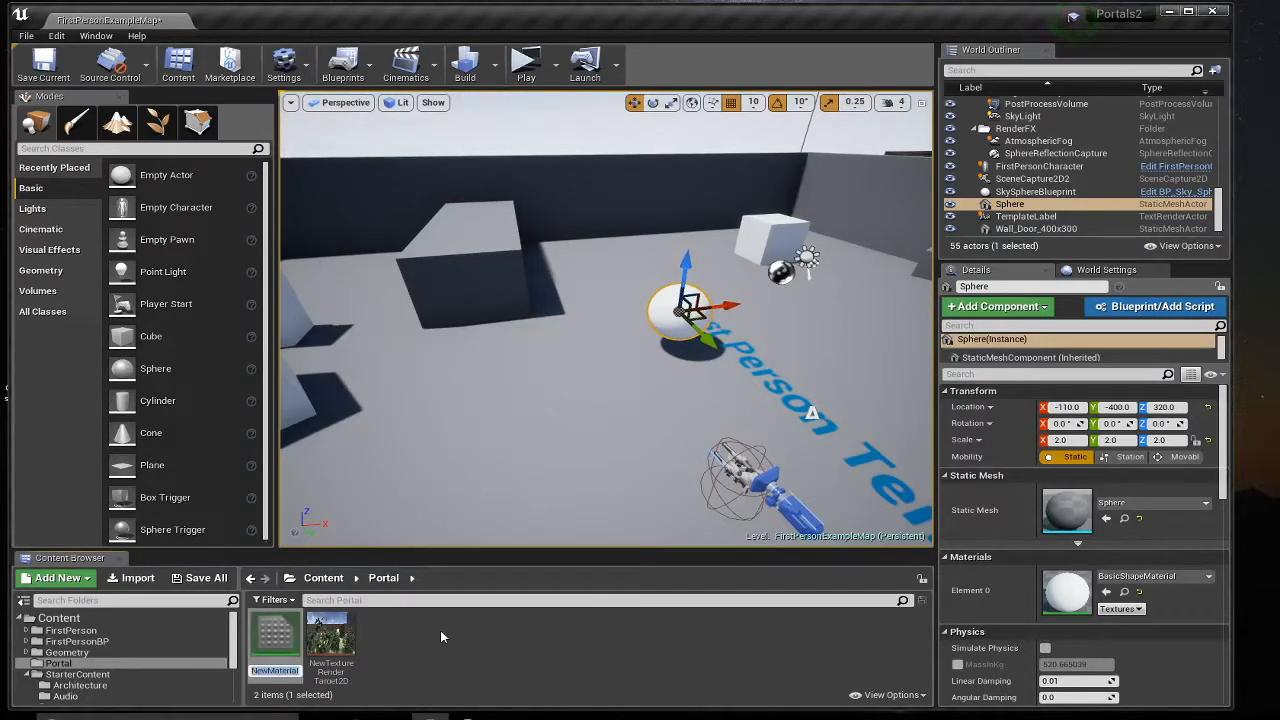
{"action": "type", "text": "ChromeMAT"}
{"action": "key", "text": "Return"}
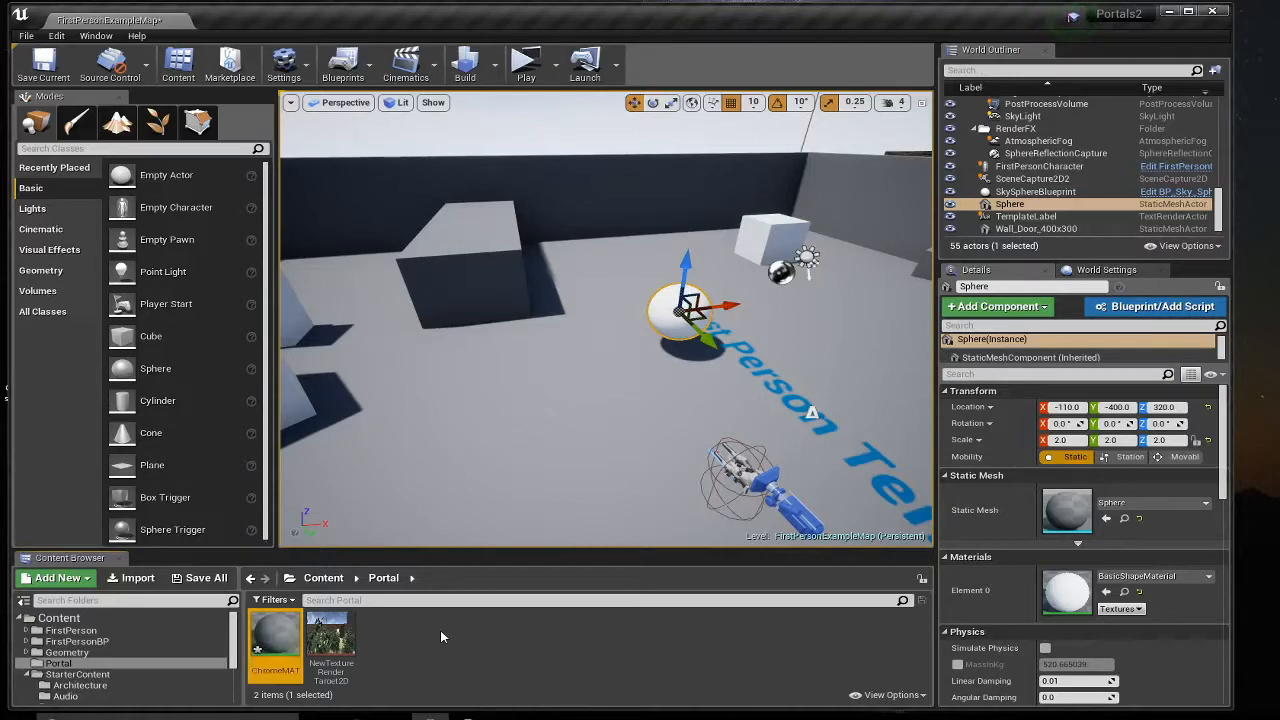
{"action": "double_click", "coordinate": [270, 648]}
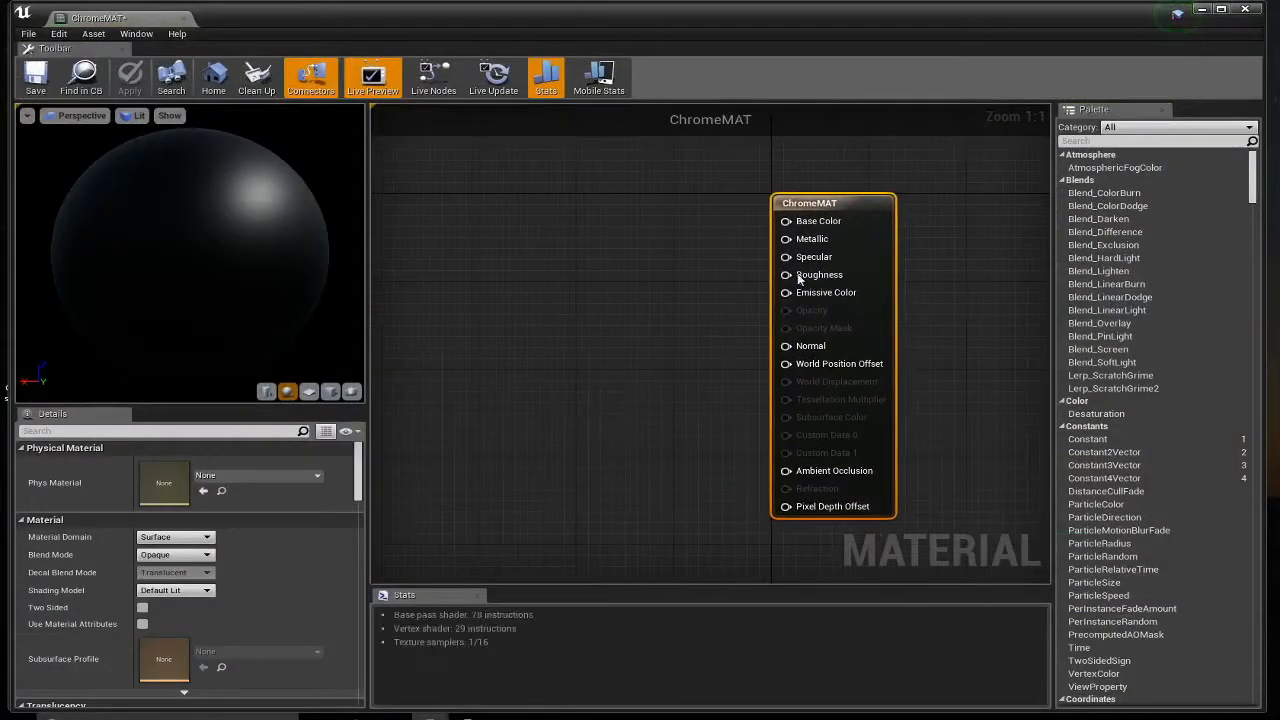
- Add a Constant3Vector node to the ChromeMAT graph and place it beside the main material node
{"action": "right_click", "coordinate": [474, 298]}
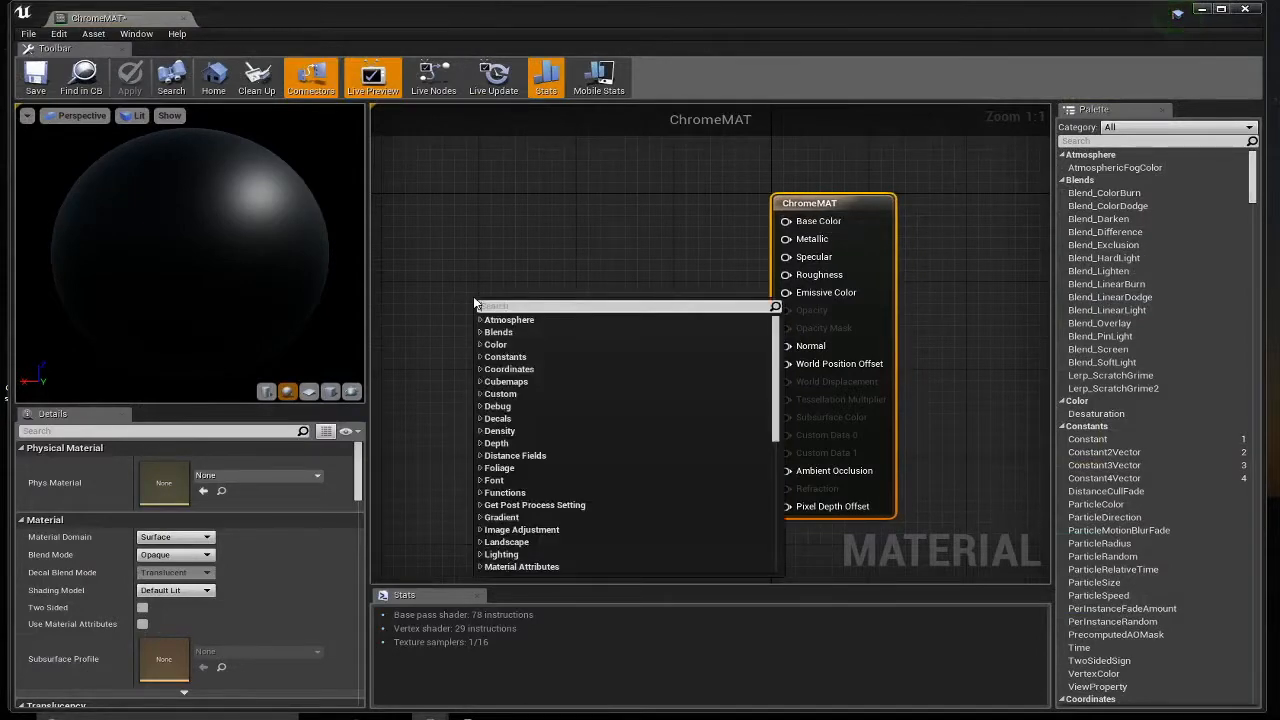
{"action": "type", "text": "const"}
{"action": "left_click", "coordinate": [519, 356]}
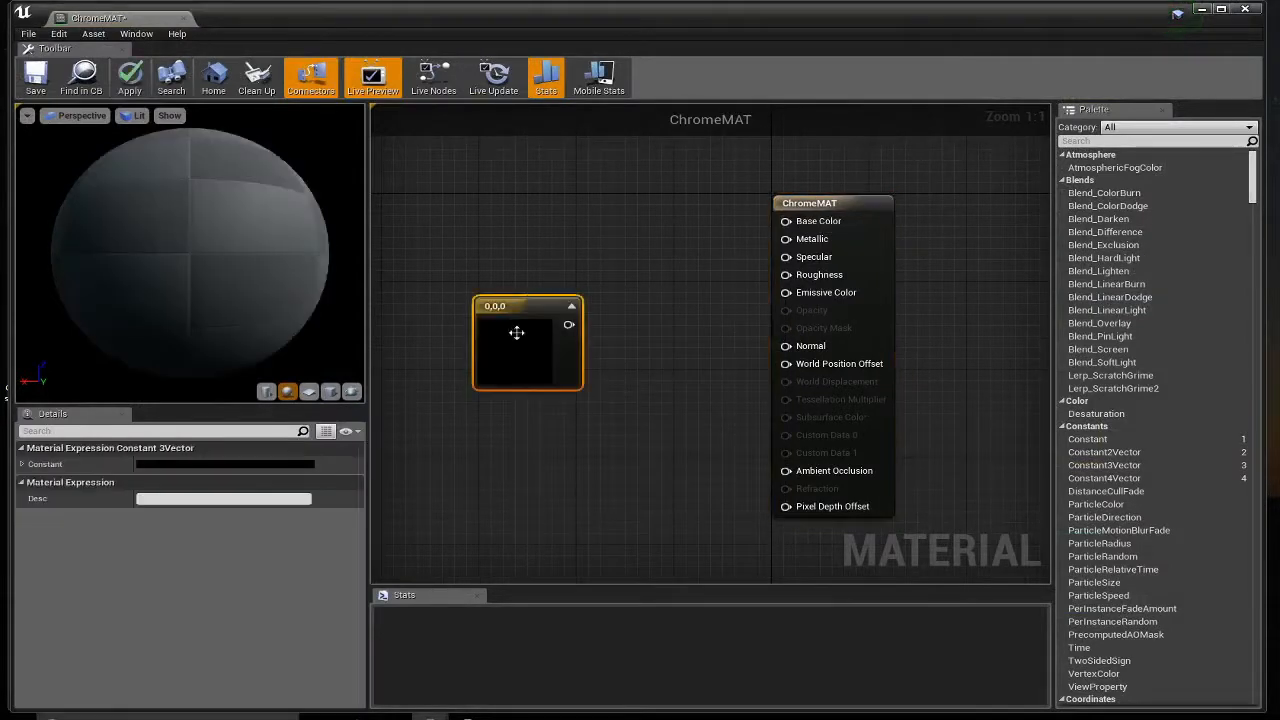
{"action": "left_click_drag", "start_coordinate": [521, 302], "coordinate": [527, 277]}
- Set the Constant3Vector's blue channel to 1, connect it to ChromeMAT's Emissive Color and save the material
{"action": "left_click", "coordinate": [299, 463]}
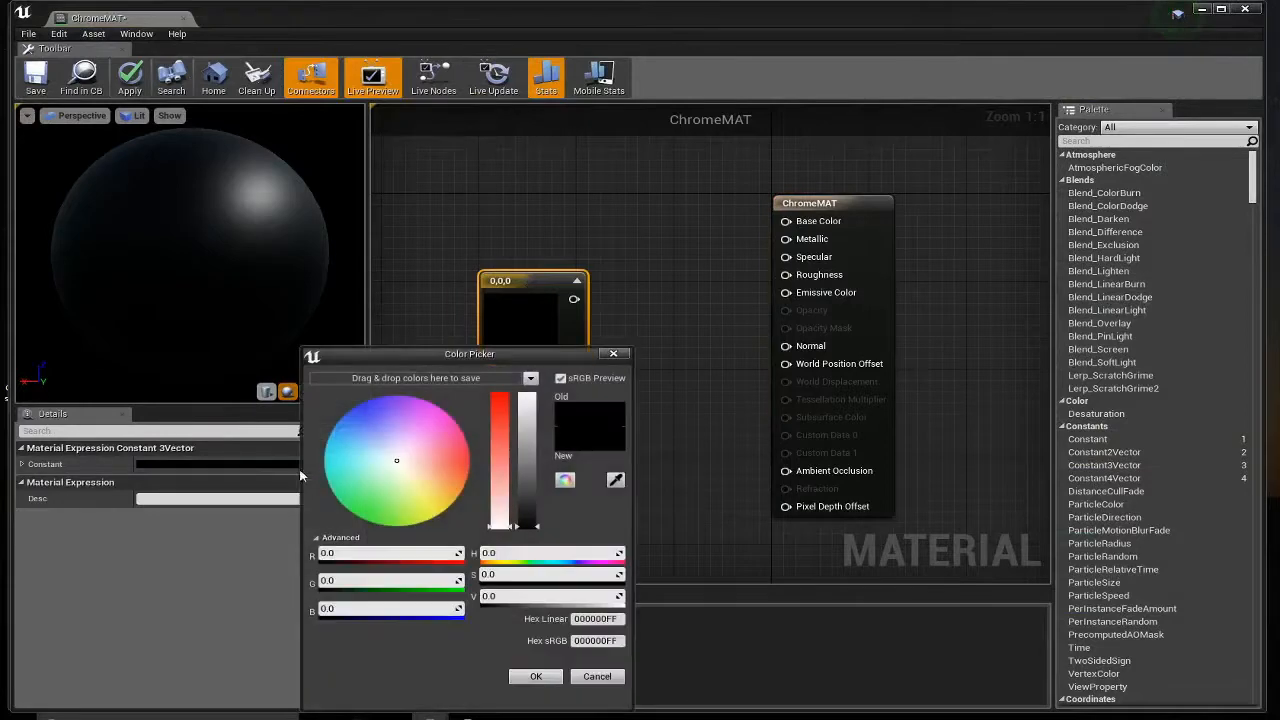
{"action": "left_click", "coordinate": [335, 607]}
{"action": "type", "text": "1"}
{"action": "key", "text": "Tab"}
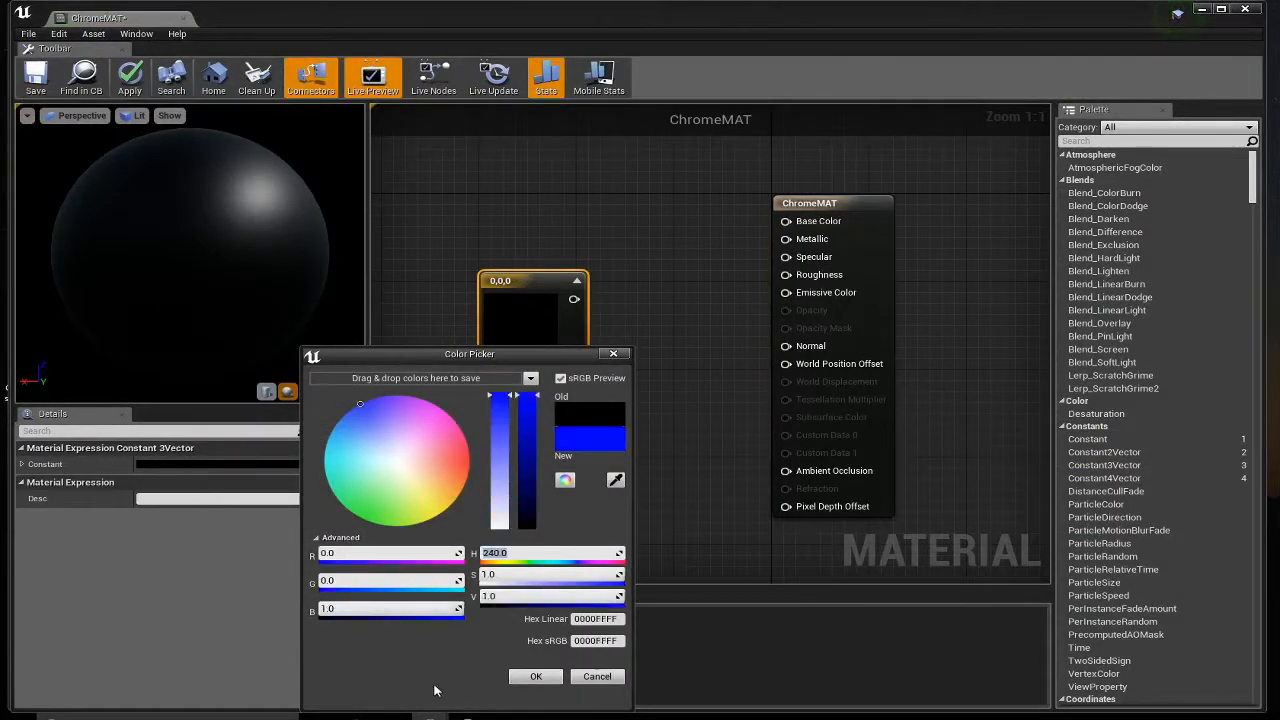
{"action": "left_click", "coordinate": [530, 677]}
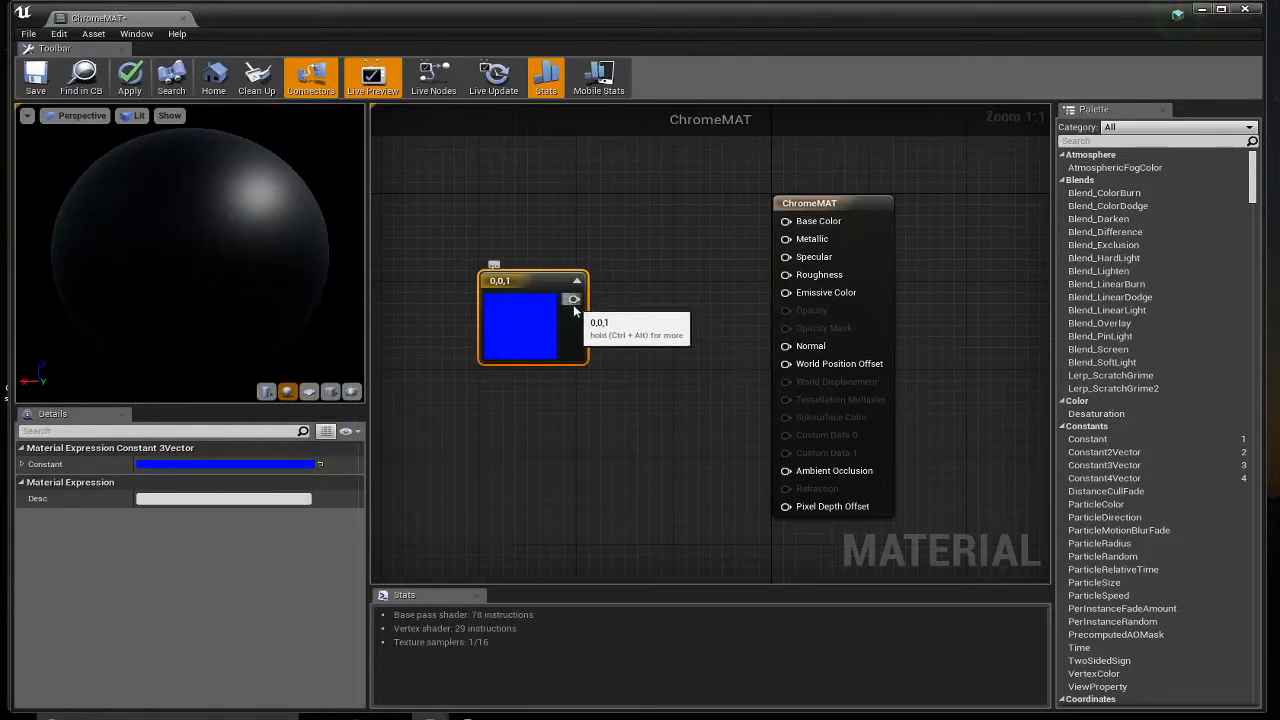
{"action": "left_click_drag", "start_coordinate": [574, 299], "coordinate": [786, 293]}
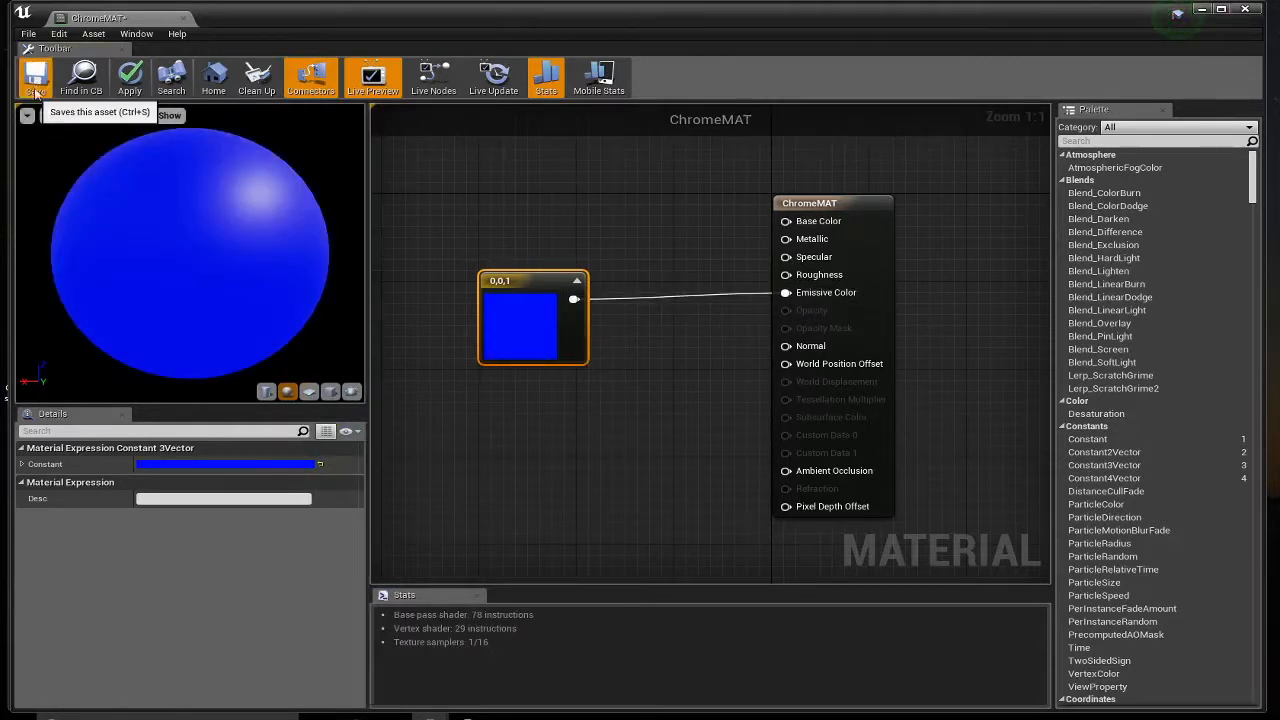
{"action": "left_click", "coordinate": [35, 75]}
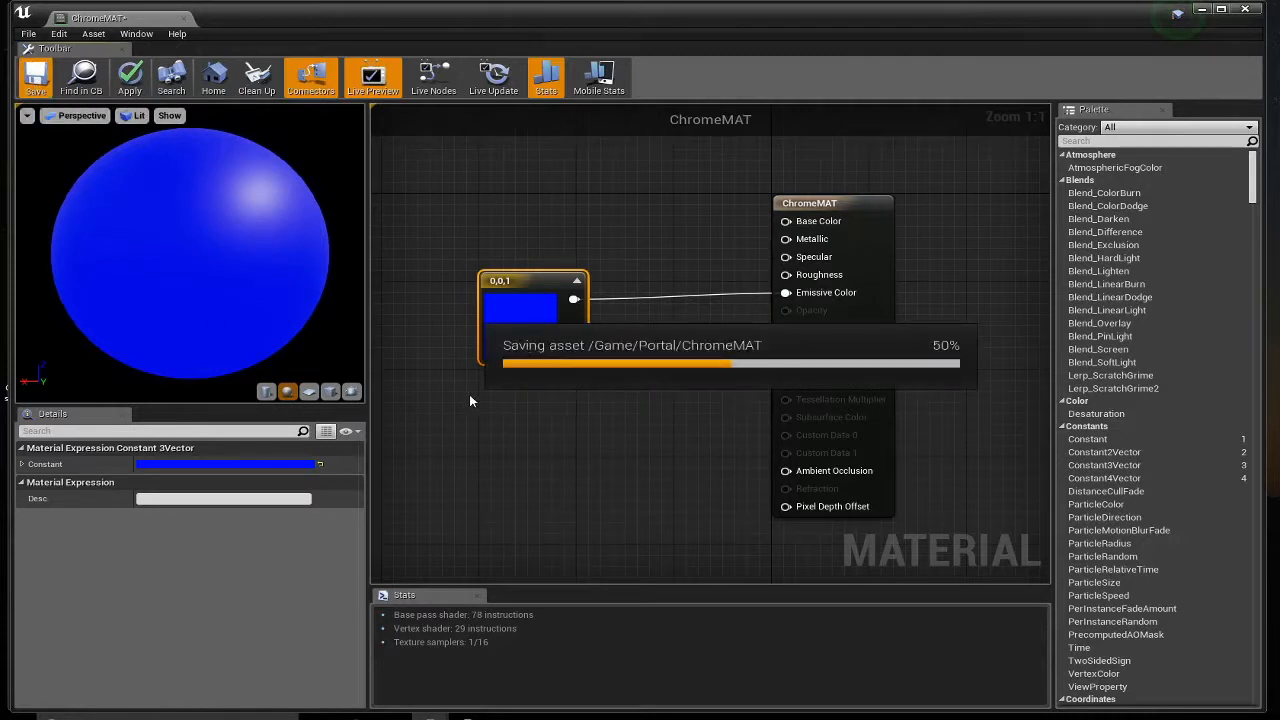
- Set ChromeMAT's shading model to Unlit, apply the change and close the material editor
{"action": "left_click", "coordinate": [857, 203]}
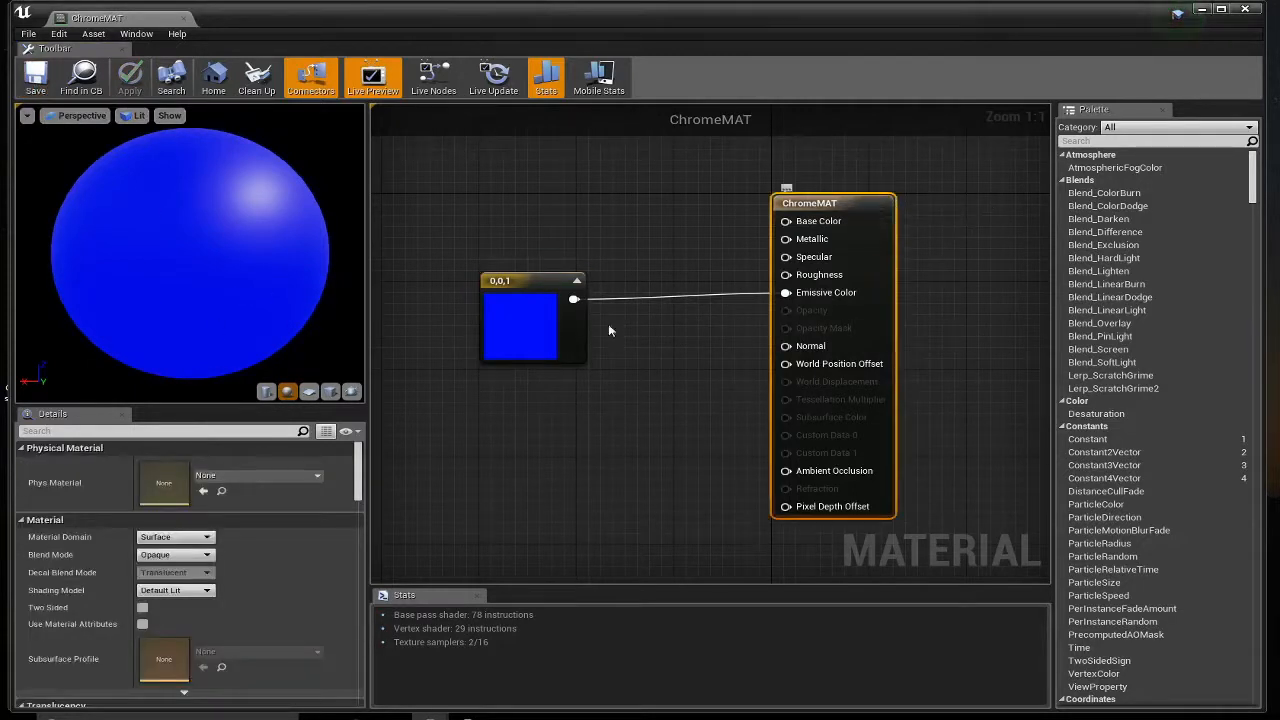
{"action": "left_click", "coordinate": [175, 590]}
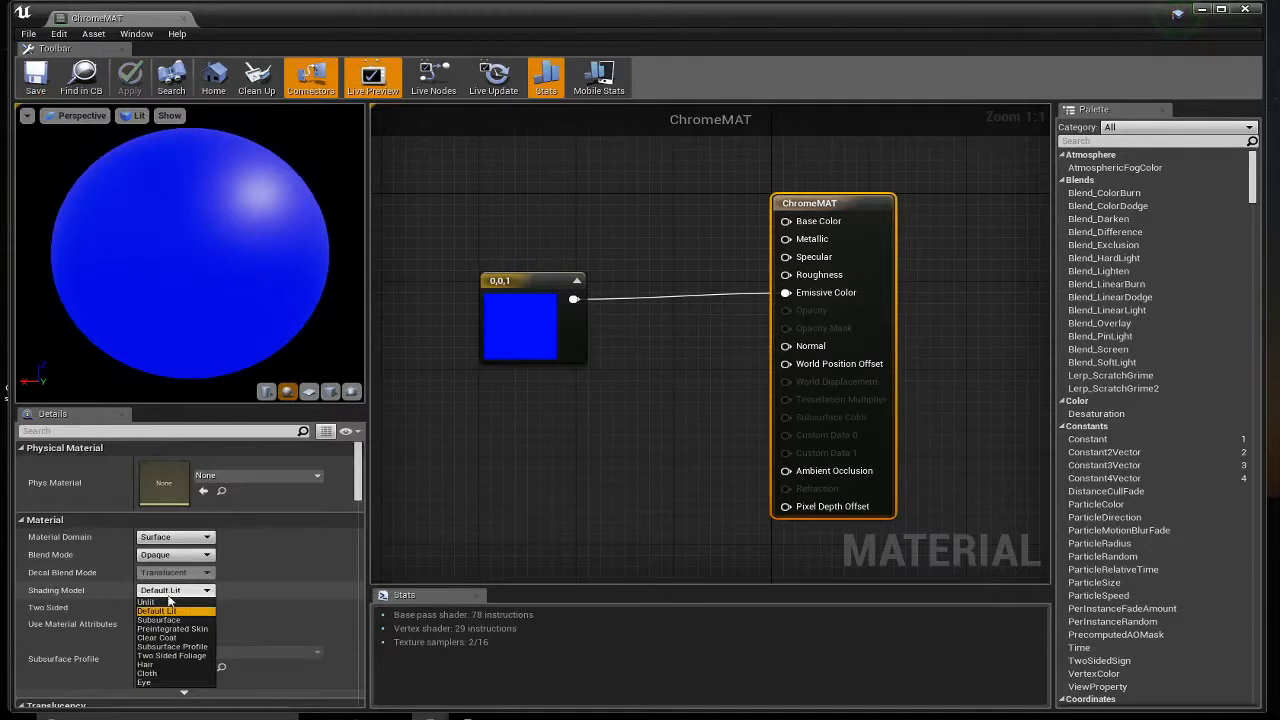
{"action": "left_click", "coordinate": [166, 603]}
{"action": "left_click", "coordinate": [129, 78]}
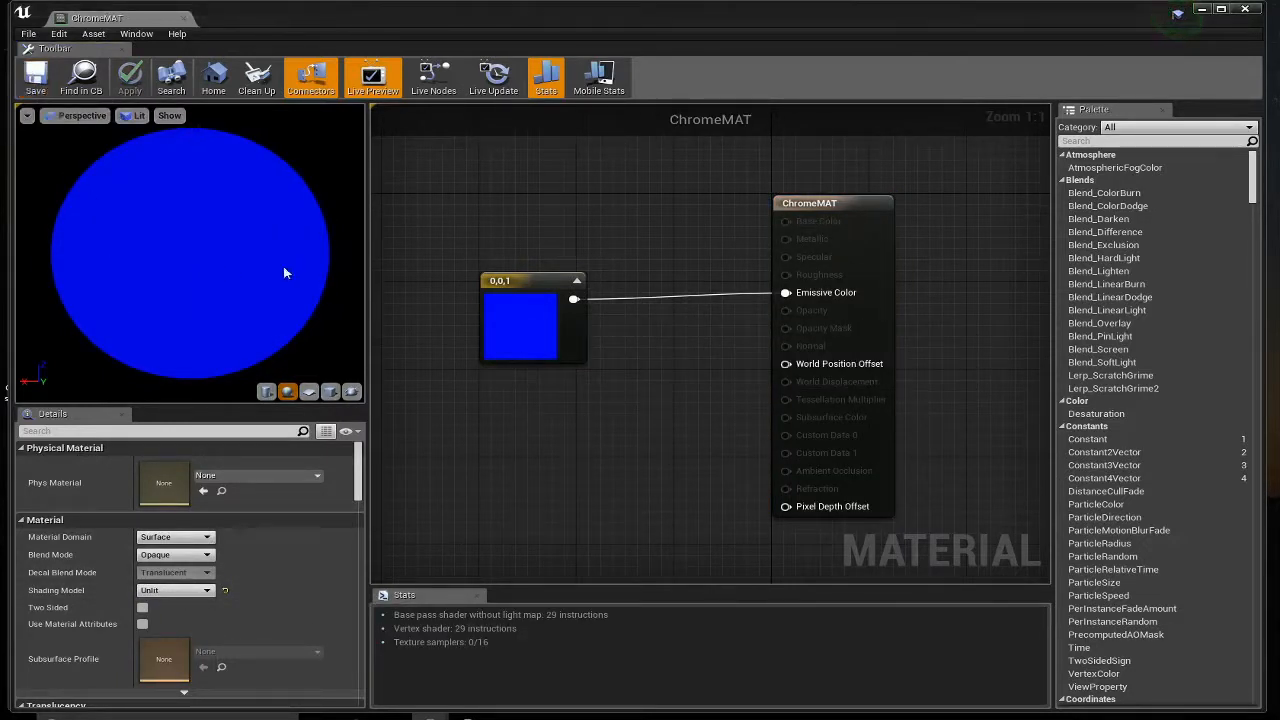
{"action": "left_click", "coordinate": [1246, 9]}
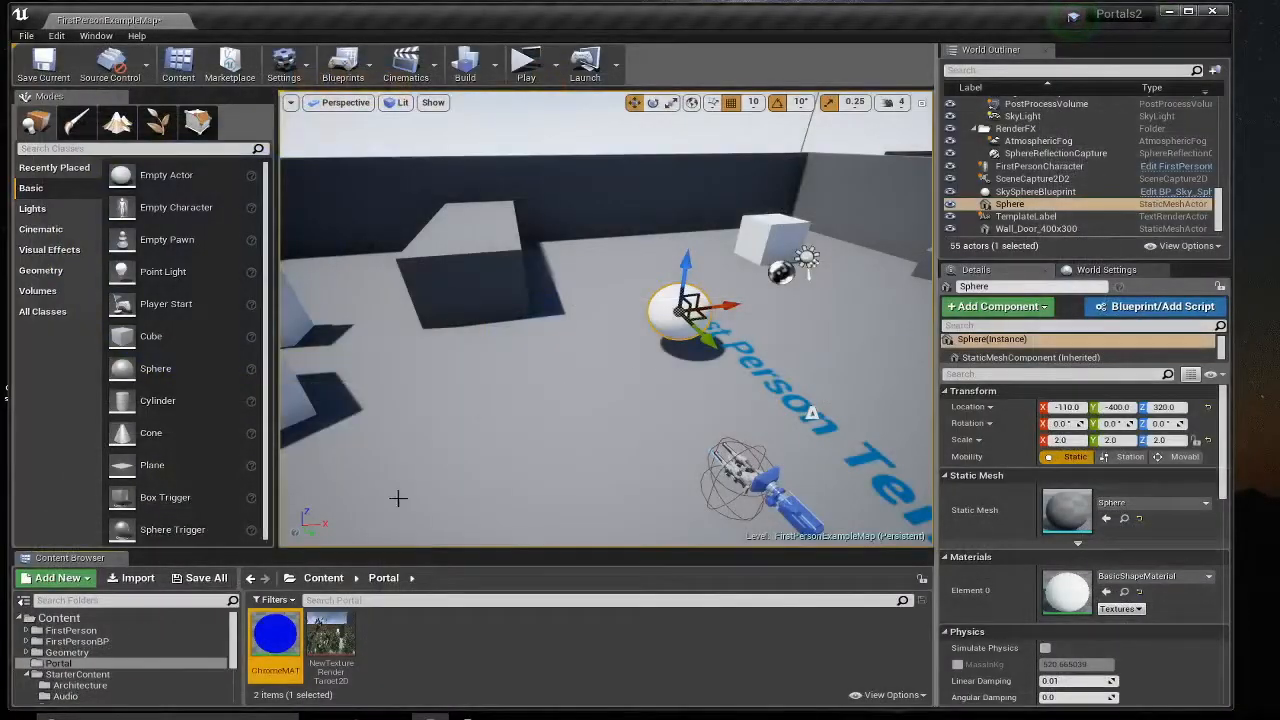
- Apply the ChromeMAT material to the sphere and to small boxes in the arena
{"action": "left_click_drag", "start_coordinate": [278, 630], "coordinate": [287, 617]}
{"action": "left_click_drag", "start_coordinate": [366, 534], "coordinate": [680, 305]}
{"action": "key", "text": "f"}
{"action": "key", "text": "w"}
{"action": "right_click_drag", "start_coordinate": [680, 305], "coordinate": [885, 305]}
{"action": "left_click_drag", "start_coordinate": [268, 655], "coordinate": [570, 352]}
{"action": "left_click_drag", "start_coordinate": [281, 620], "coordinate": [588, 293]}
{"action": "key", "text": "f"}
{"action": "right_click_drag", "start_coordinate": [611, 480], "coordinate": [611, 480]}
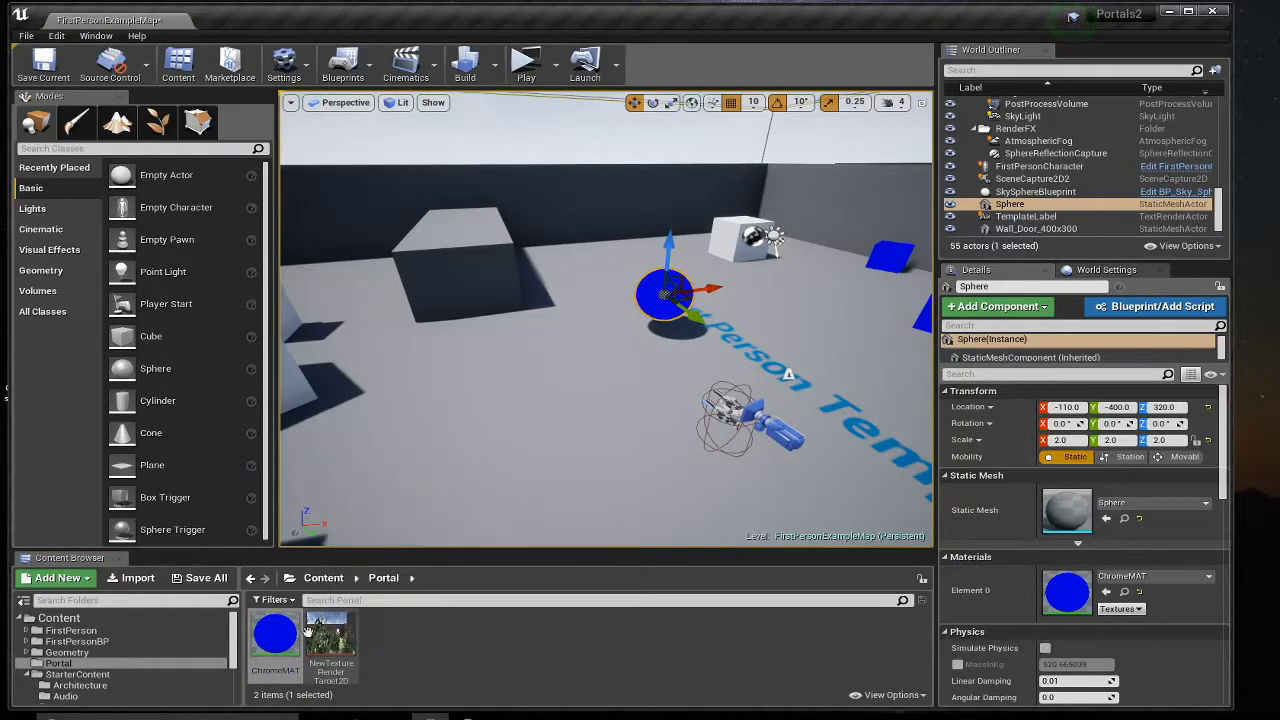
- Create a new material named PPMAT in the Portal folder and open it for editing
{"action": "mouse_move", "coordinate": [347, 645]}
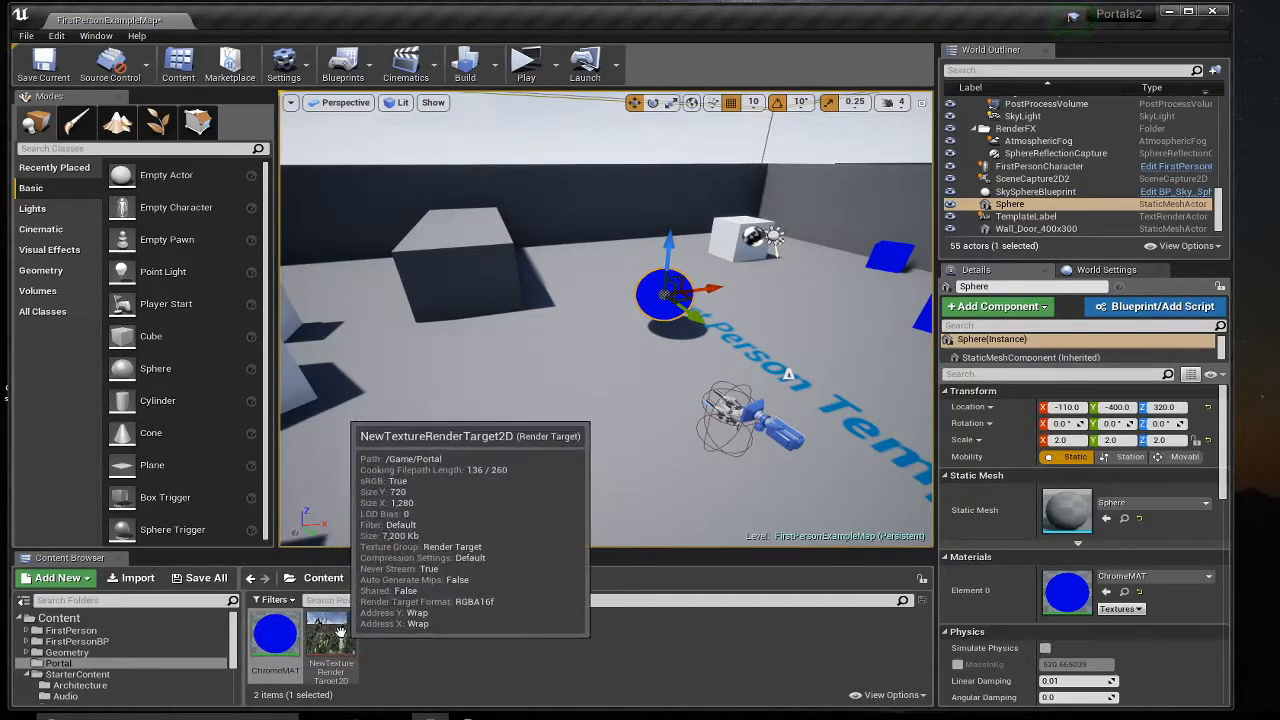
{"action": "right_click_drag", "start_coordinate": [411, 501], "coordinate": [411, 501]}
{"action": "key", "text": "w"}
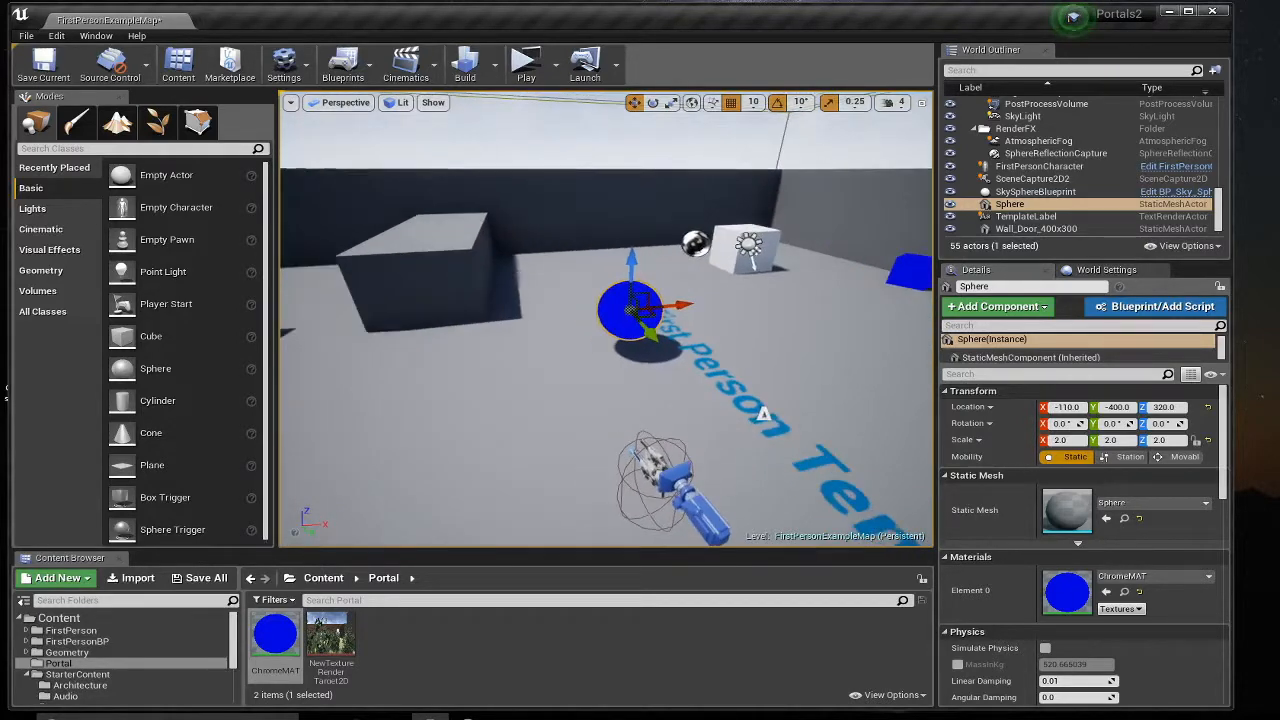
{"action": "right_click", "coordinate": [378, 652]}
{"action": "mouse_move", "coordinate": [418, 640]}
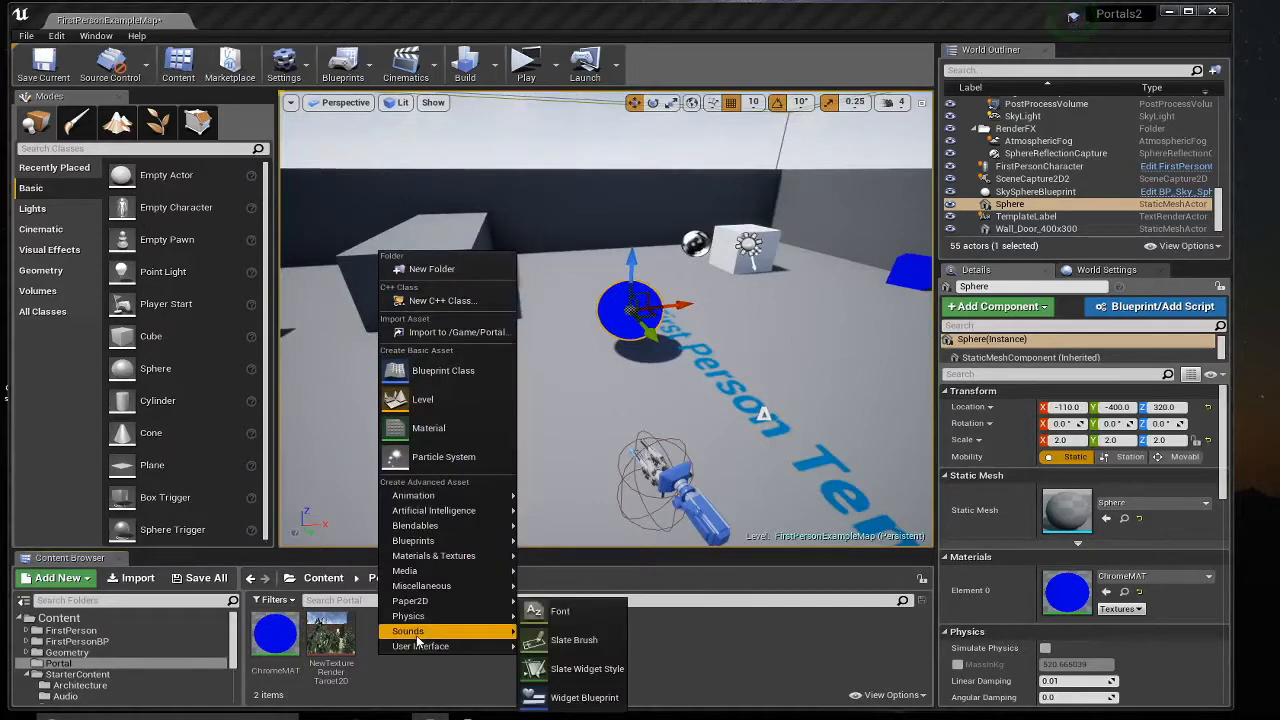
{"action": "left_click", "coordinate": [431, 429]}
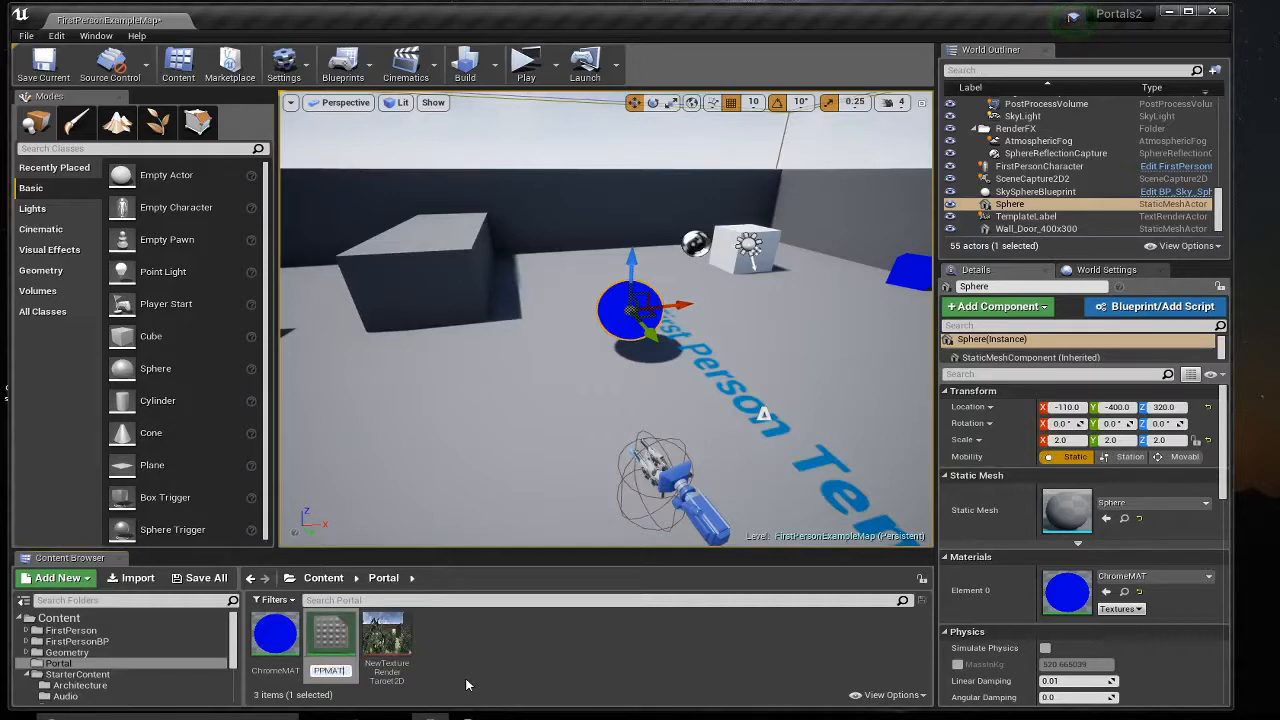
{"action": "key", "text": "Return"}
{"action": "double_click", "coordinate": [386, 645]}
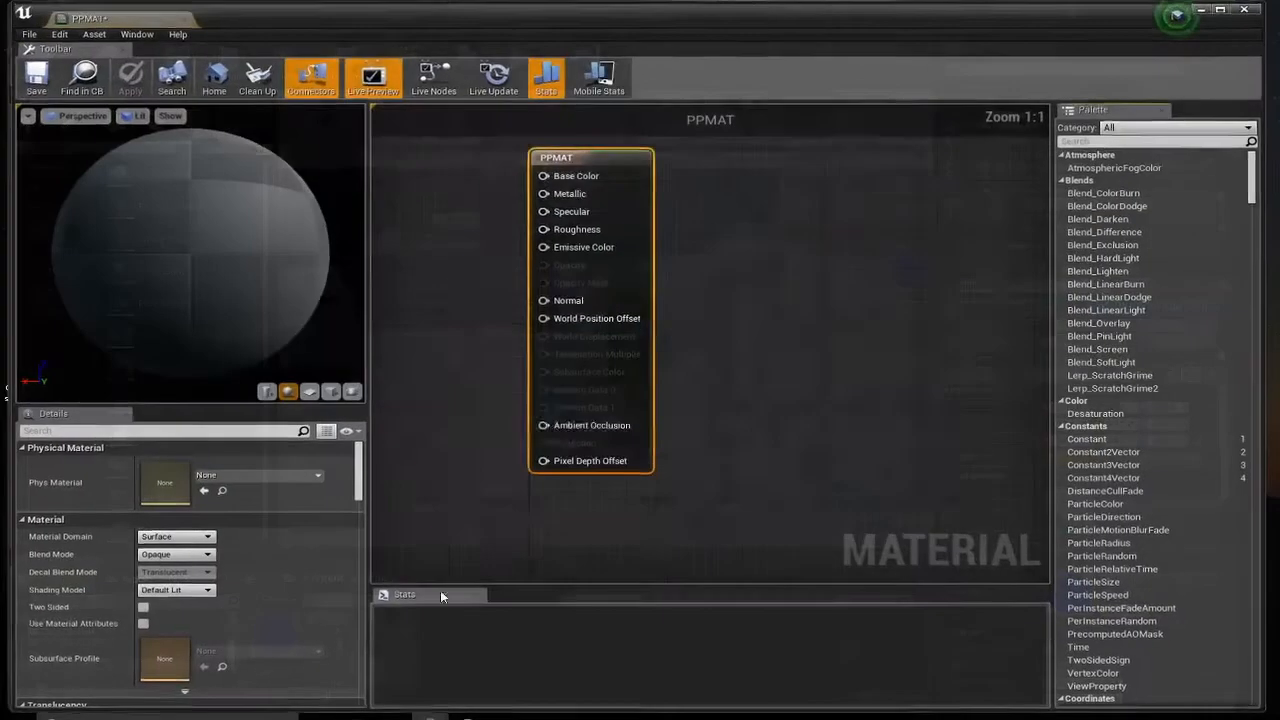
- Shift the PPMAT editor window aside and add NewTextureRenderTarget2D to its graph as a Texture Sample
{"action": "double_click", "coordinate": [700, 19]}
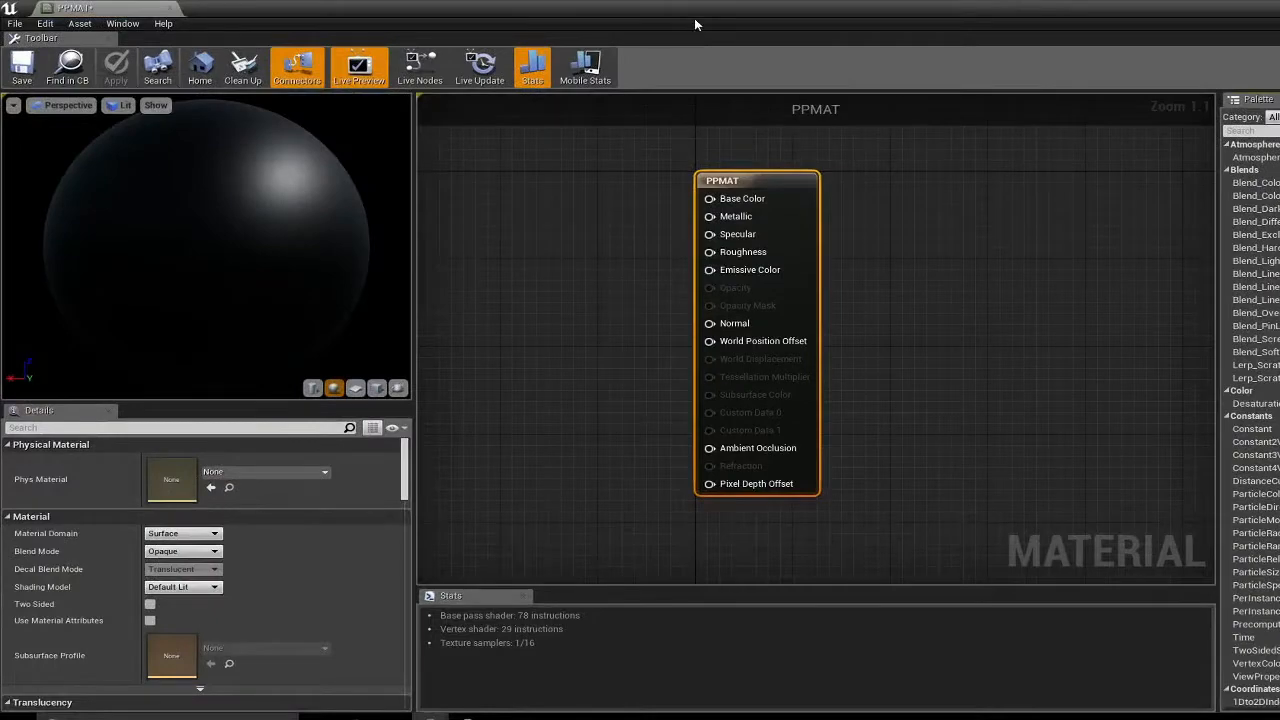
{"action": "left_click_drag", "start_coordinate": [694, 18], "coordinate": [1070, 2]}
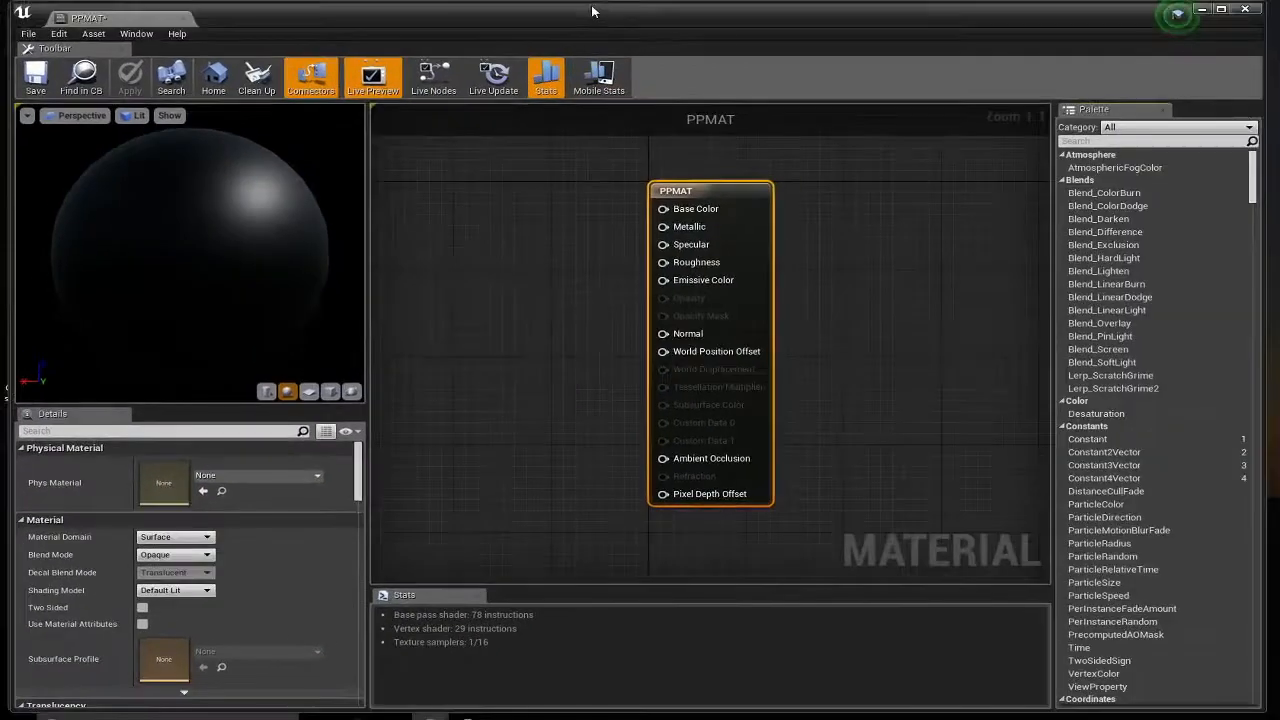
{"action": "left_click_drag", "start_coordinate": [564, 14], "coordinate": [911, 11]}
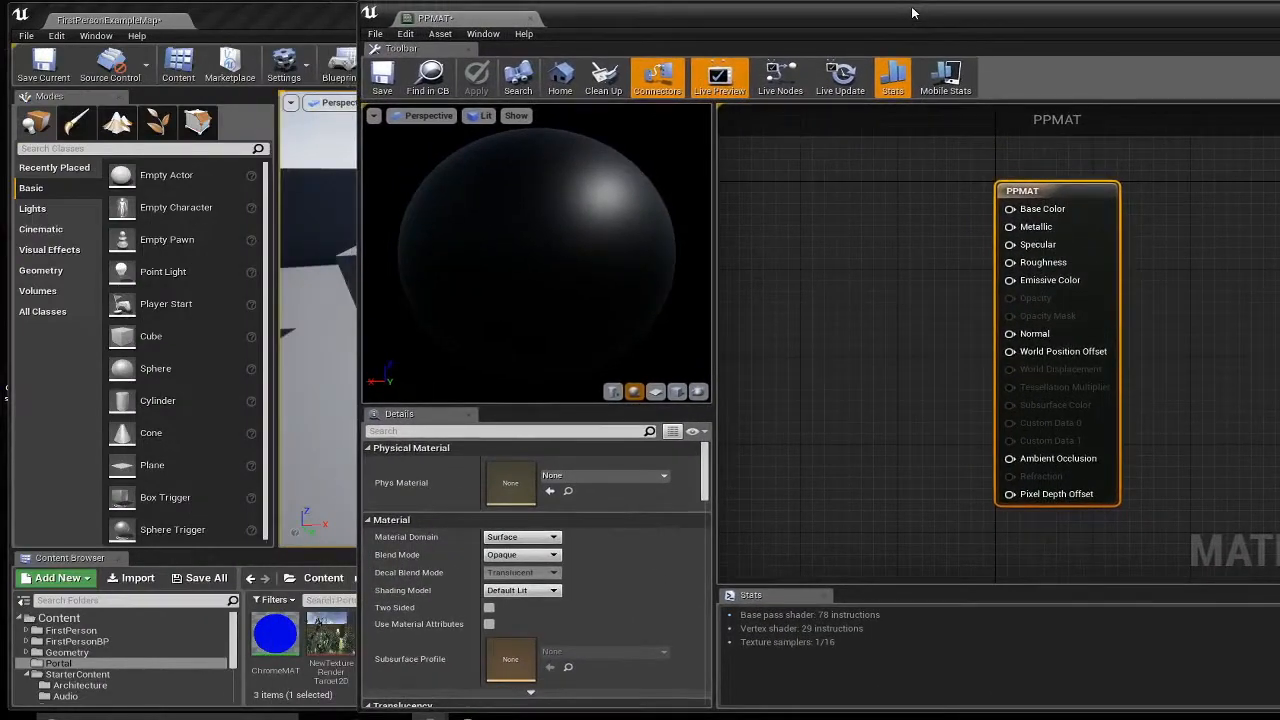
{"action": "left_click_drag", "start_coordinate": [330, 640], "coordinate": [853, 260]}
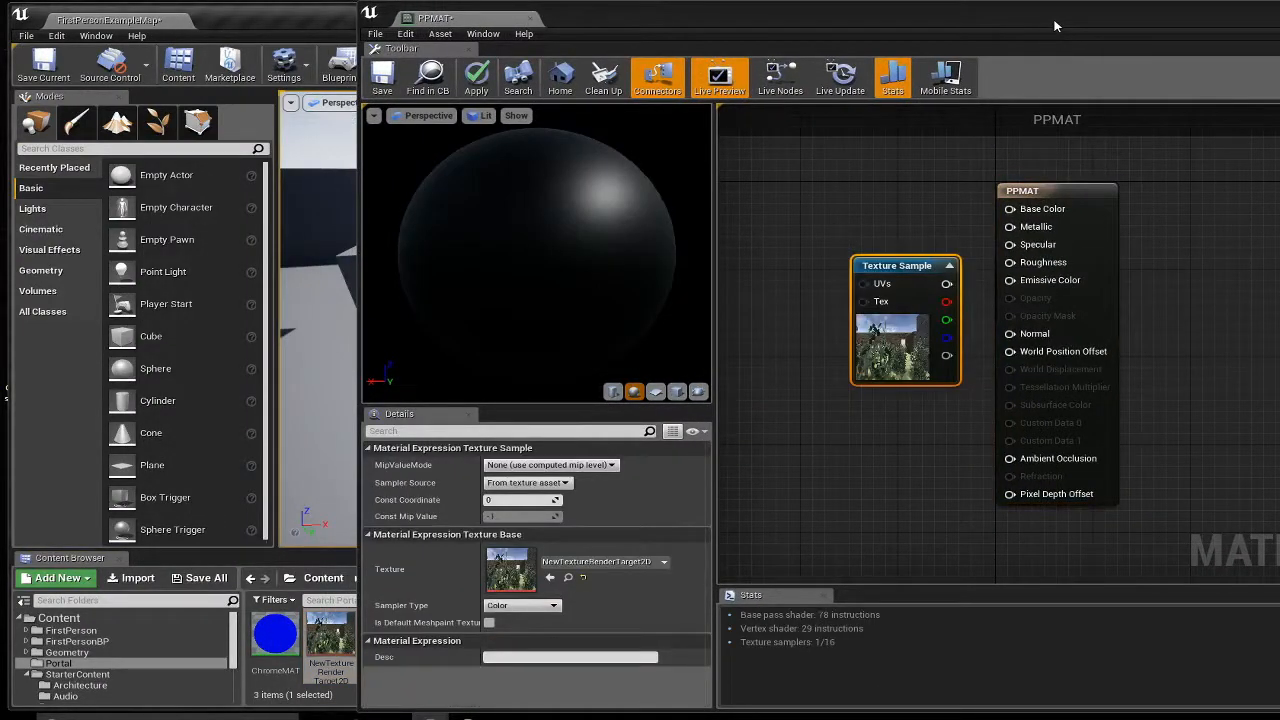
- Move the PPMAT editor window back and place the Texture Sample node well away from the material node
{"action": "left_click_drag", "start_coordinate": [1054, 26], "coordinate": [689, 28]}
{"action": "right_click_drag", "start_coordinate": [522, 196], "coordinate": [794, 219]}
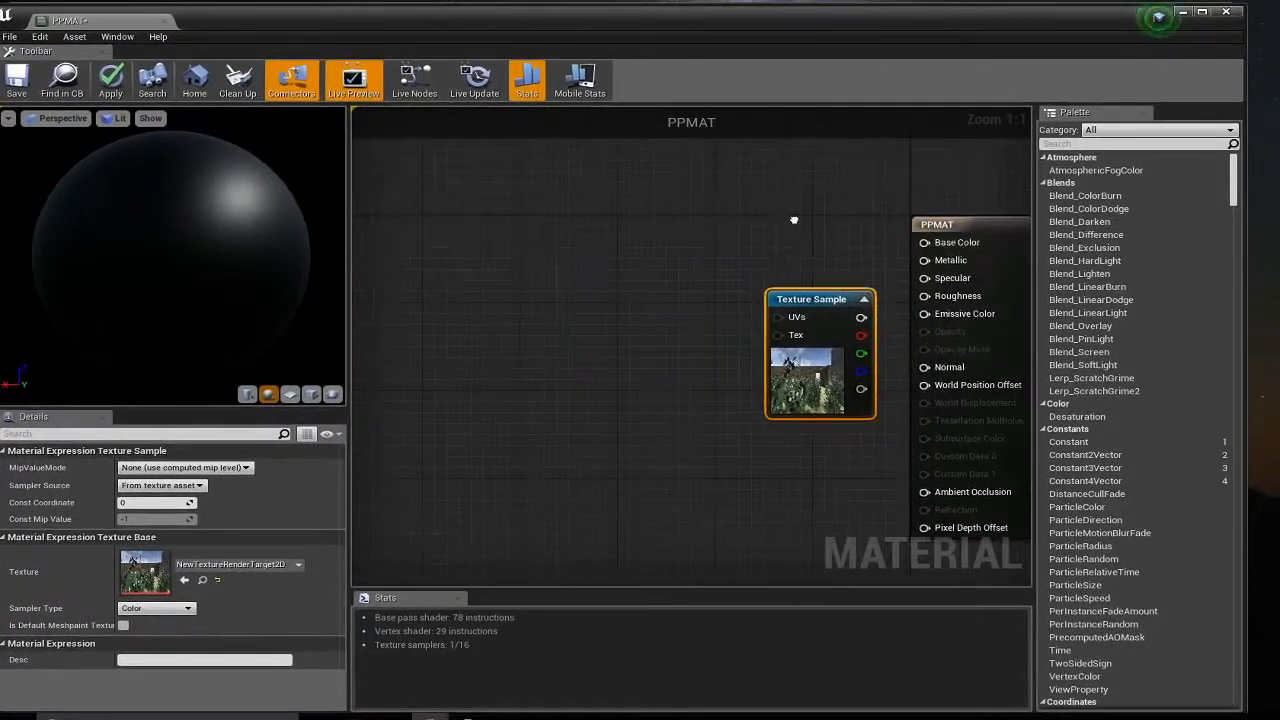
{"action": "left_click_drag", "start_coordinate": [807, 294], "coordinate": [470, 185]}
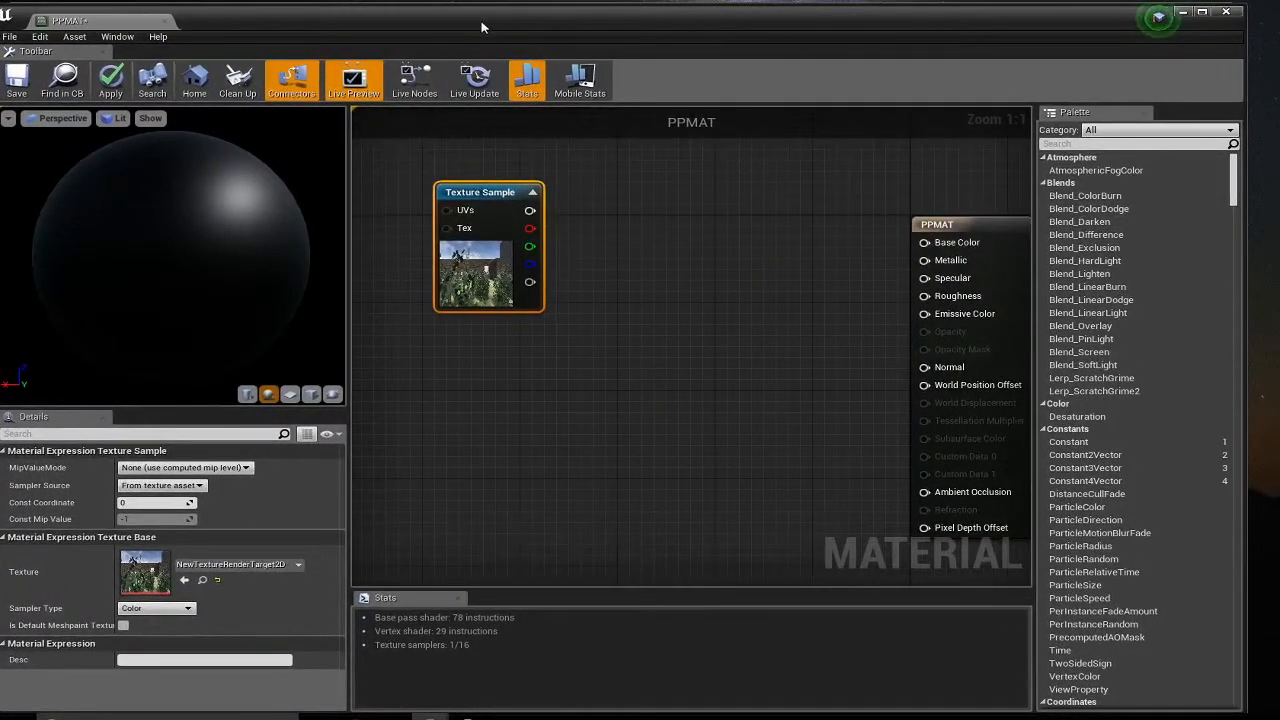
{"action": "left_click_drag", "start_coordinate": [480, 27], "coordinate": [963, 24]}
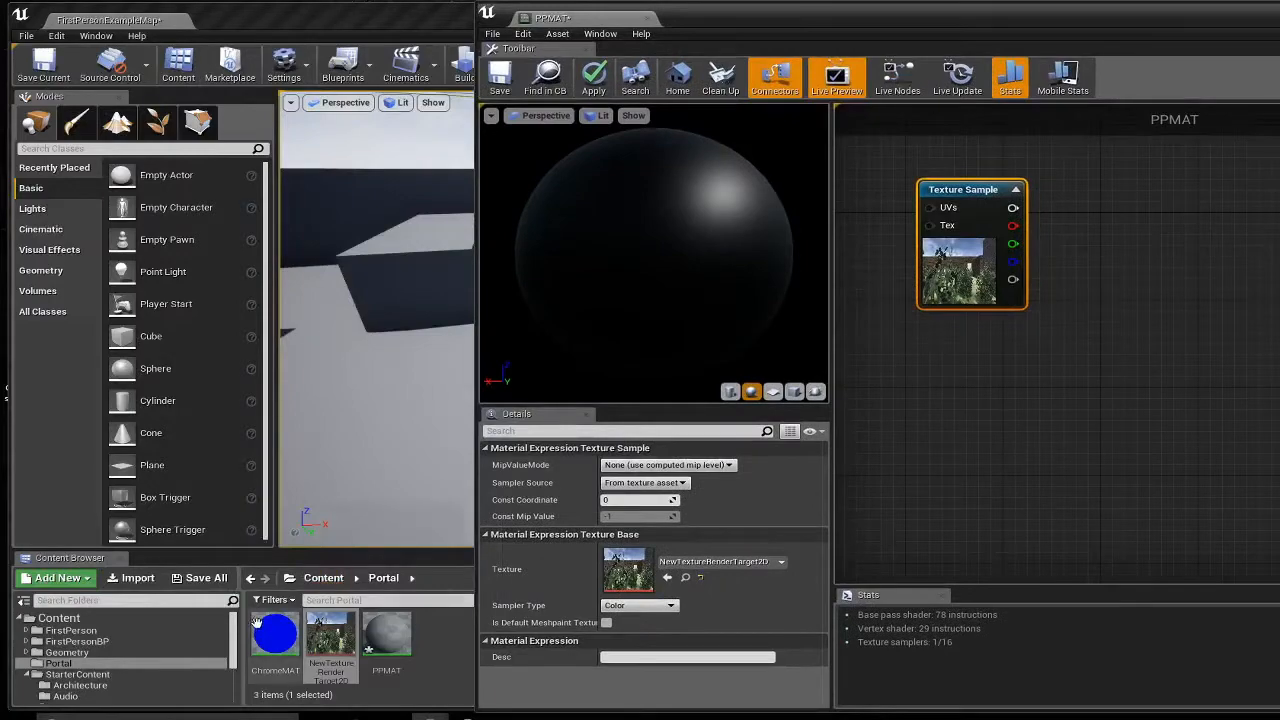
{"action": "double_click", "coordinate": [933, 19]}
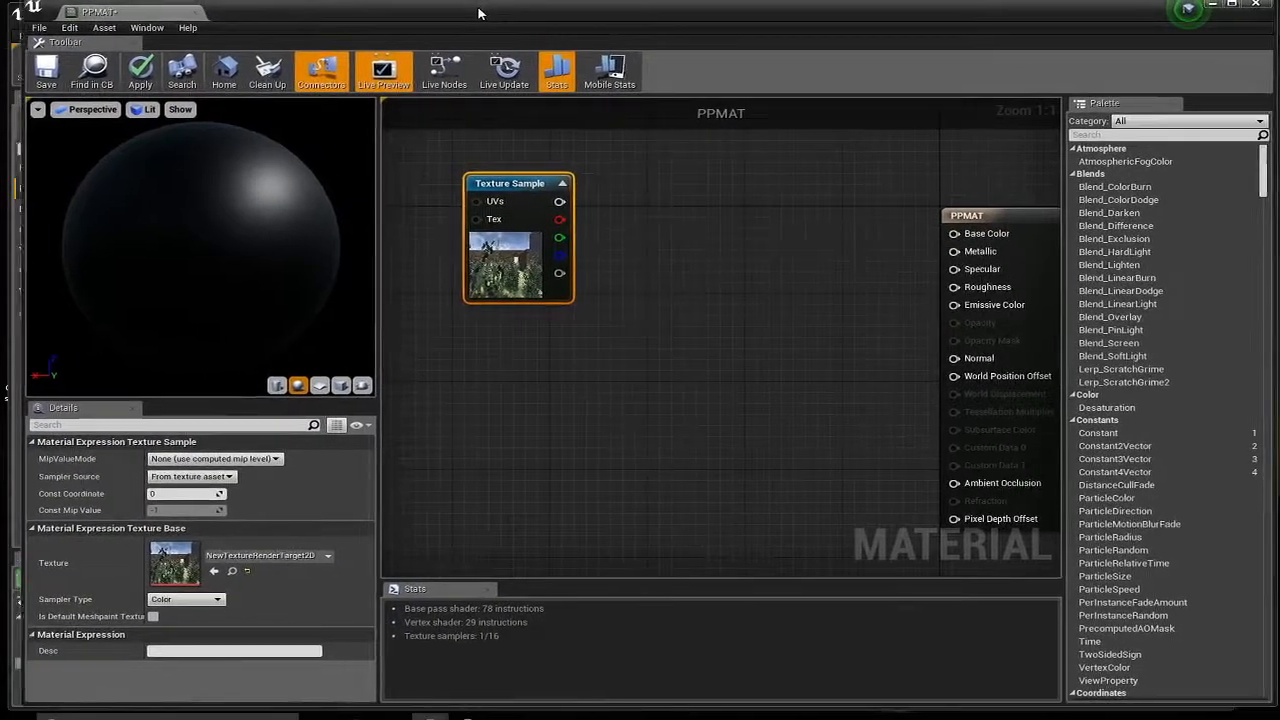
- Add a Constant3Vector node to the PPMAT graph and place it below the Texture Sample
{"action": "right_click", "coordinate": [456, 400]}
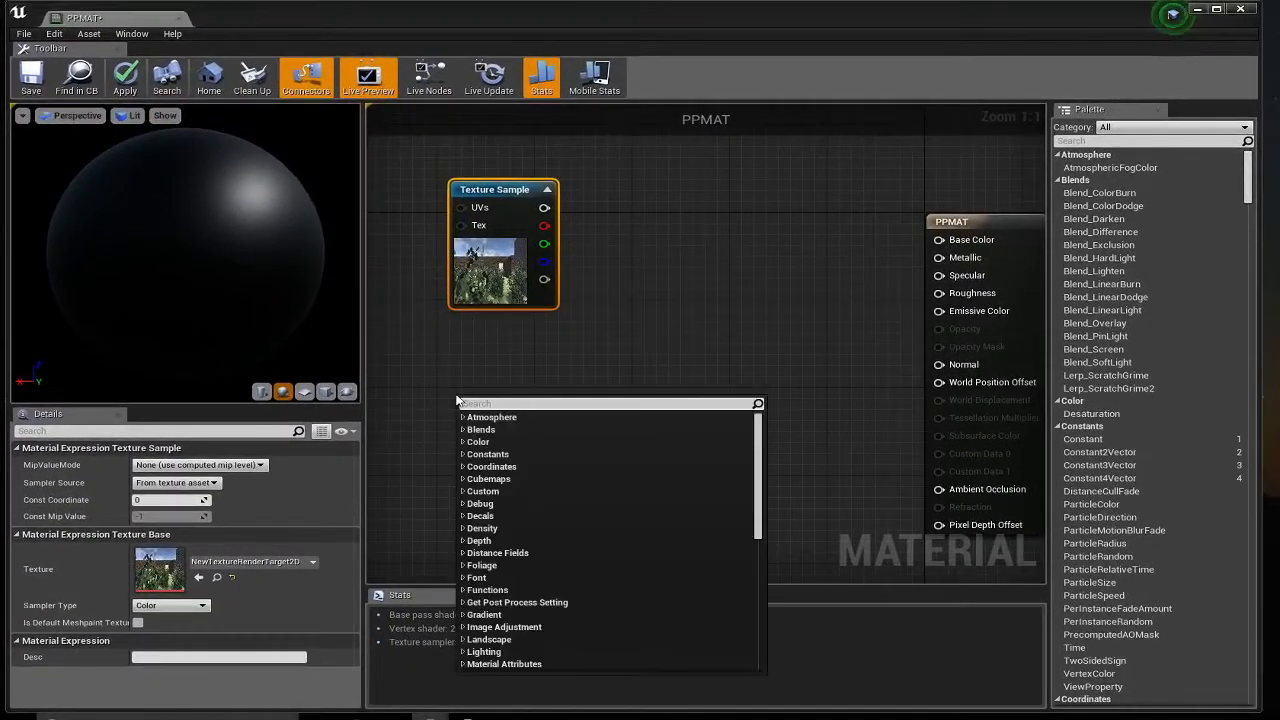
{"action": "type", "text": "cons"}
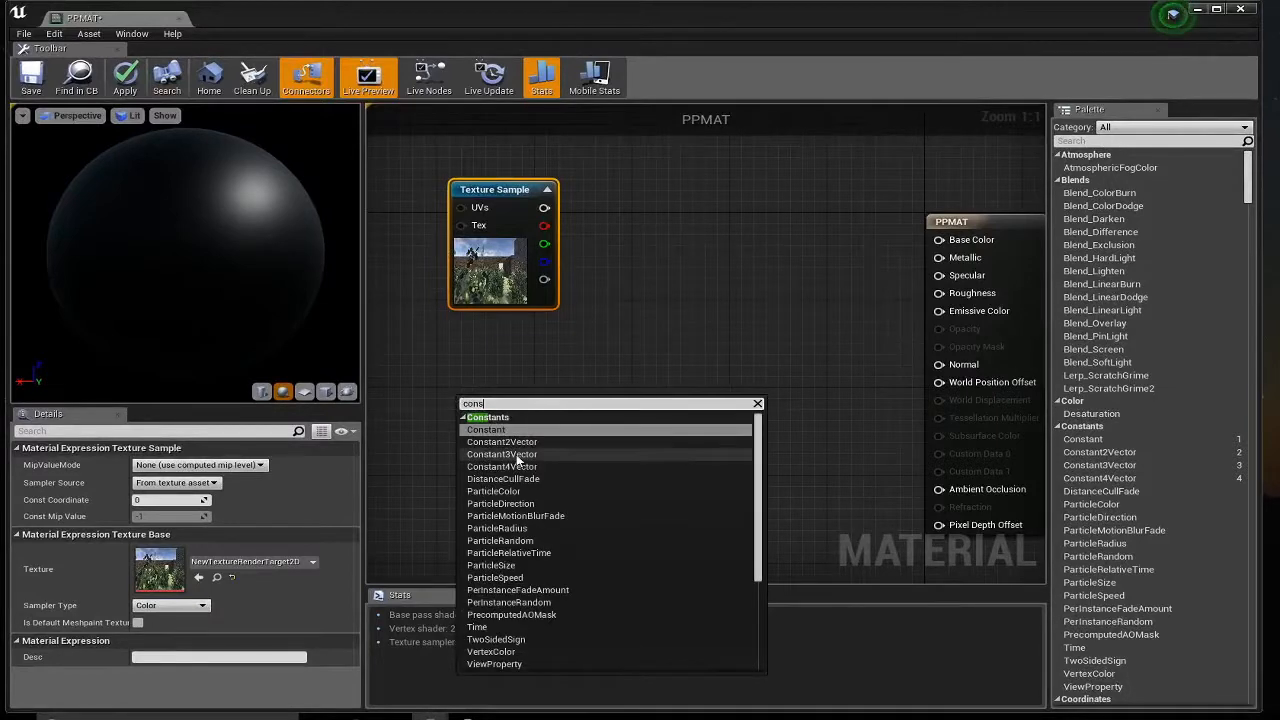
{"action": "left_click", "coordinate": [517, 454]}
{"action": "left_click_drag", "start_coordinate": [517, 414], "coordinate": [478, 389]}
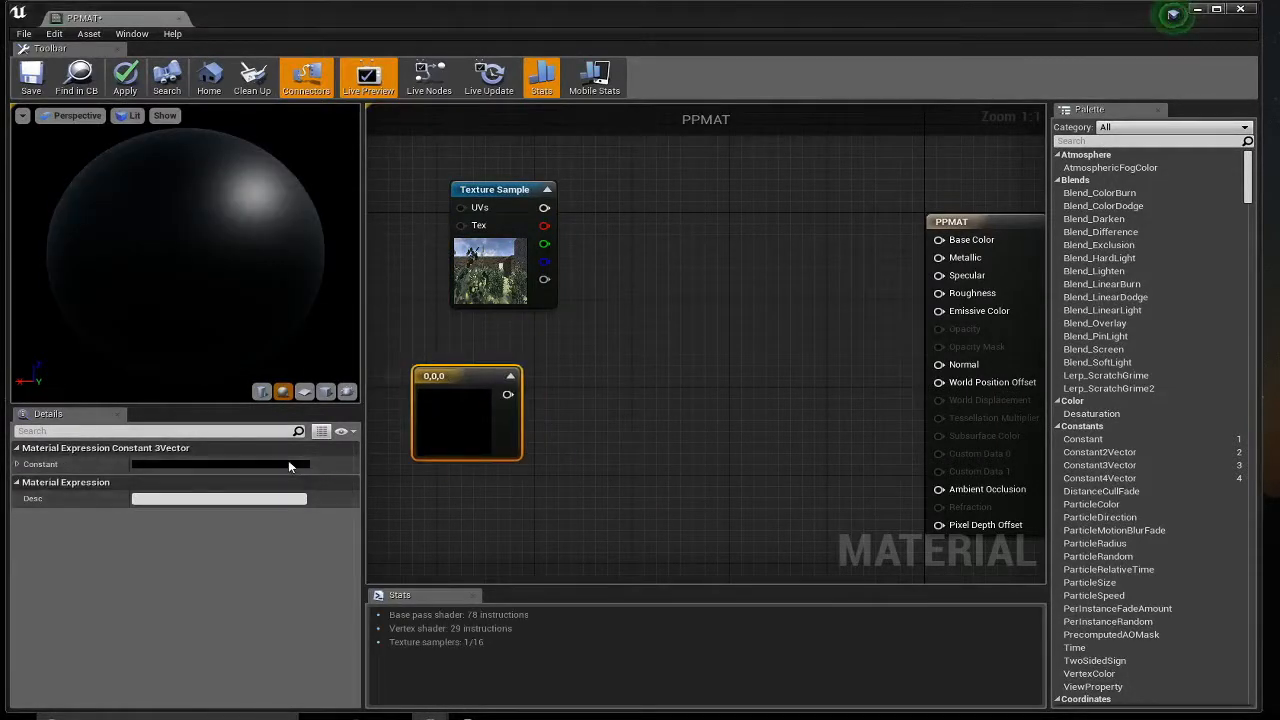
- Set the Constant3Vector to pure blue with B at 1 and move the node closer beneath the Texture Sample
{"action": "left_click", "coordinate": [288, 464]}
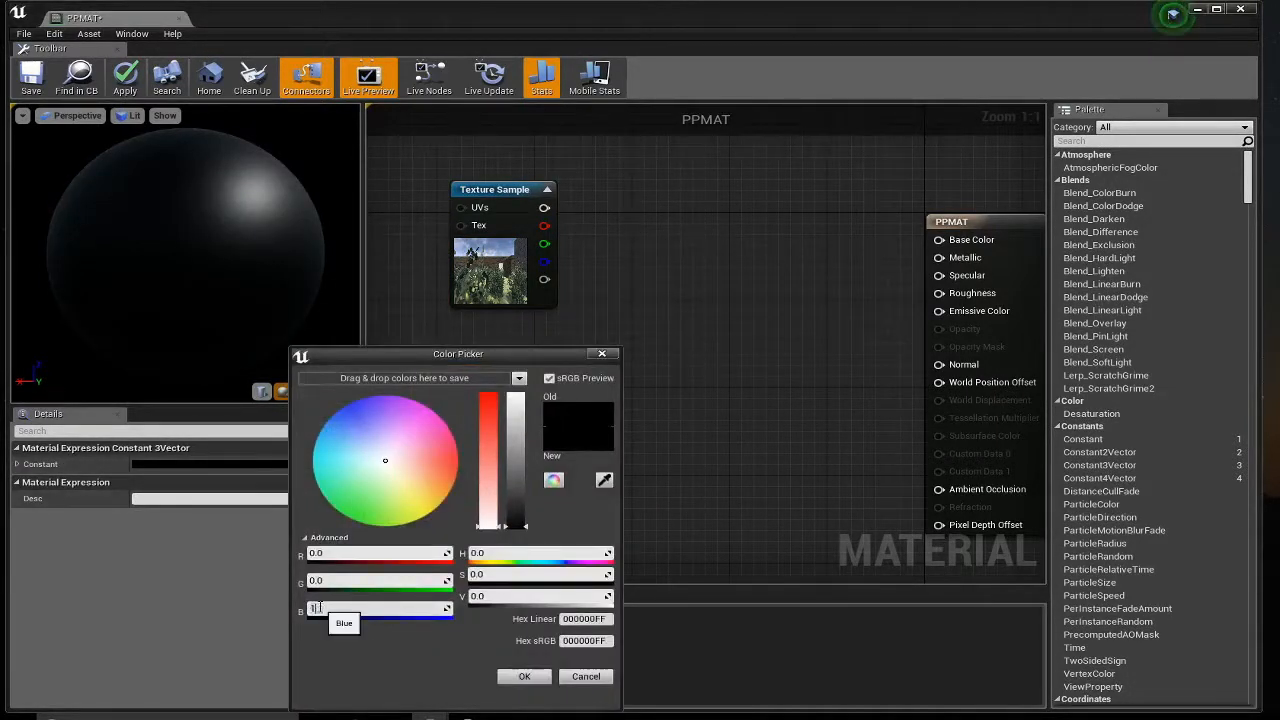
{"action": "left_click", "coordinate": [316, 608]}
{"action": "type", "text": "1"}
{"action": "key", "text": "Return"}
{"action": "left_click", "coordinate": [524, 676]}
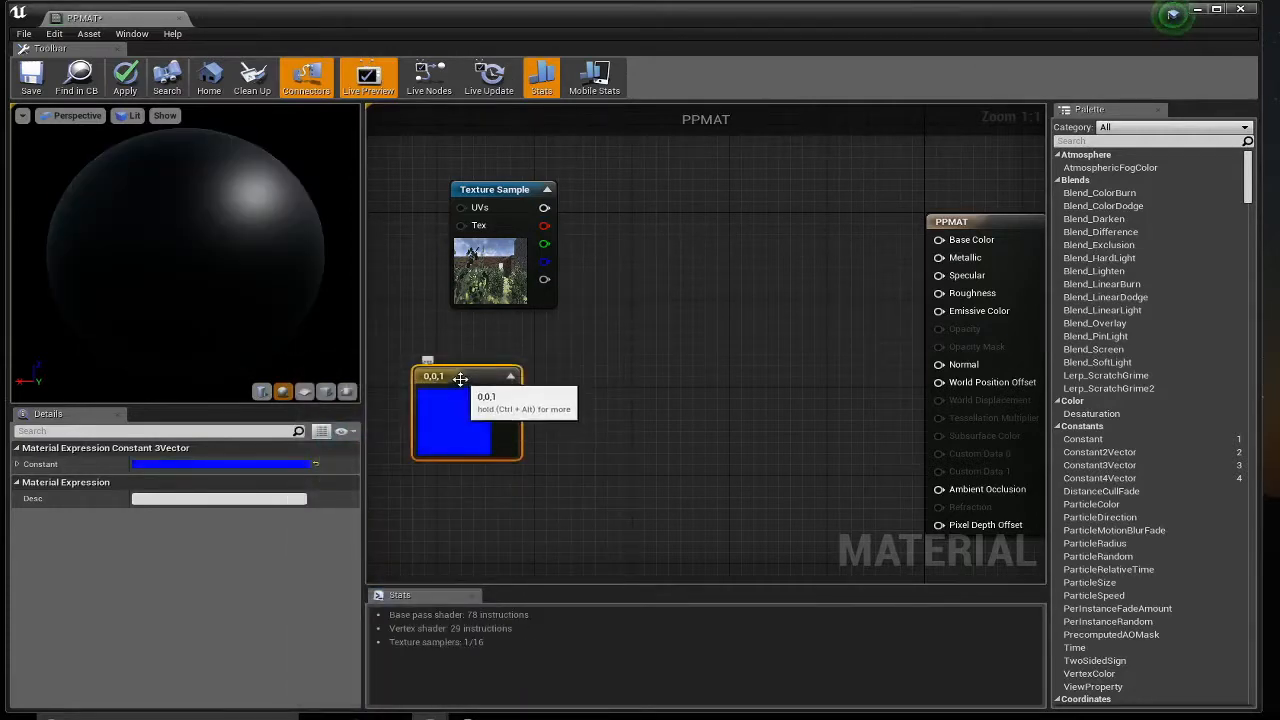
{"action": "left_click_drag", "start_coordinate": [460, 378], "coordinate": [496, 356]}
{"action": "right_click_drag", "start_coordinate": [511, 538], "coordinate": [583, 442]}
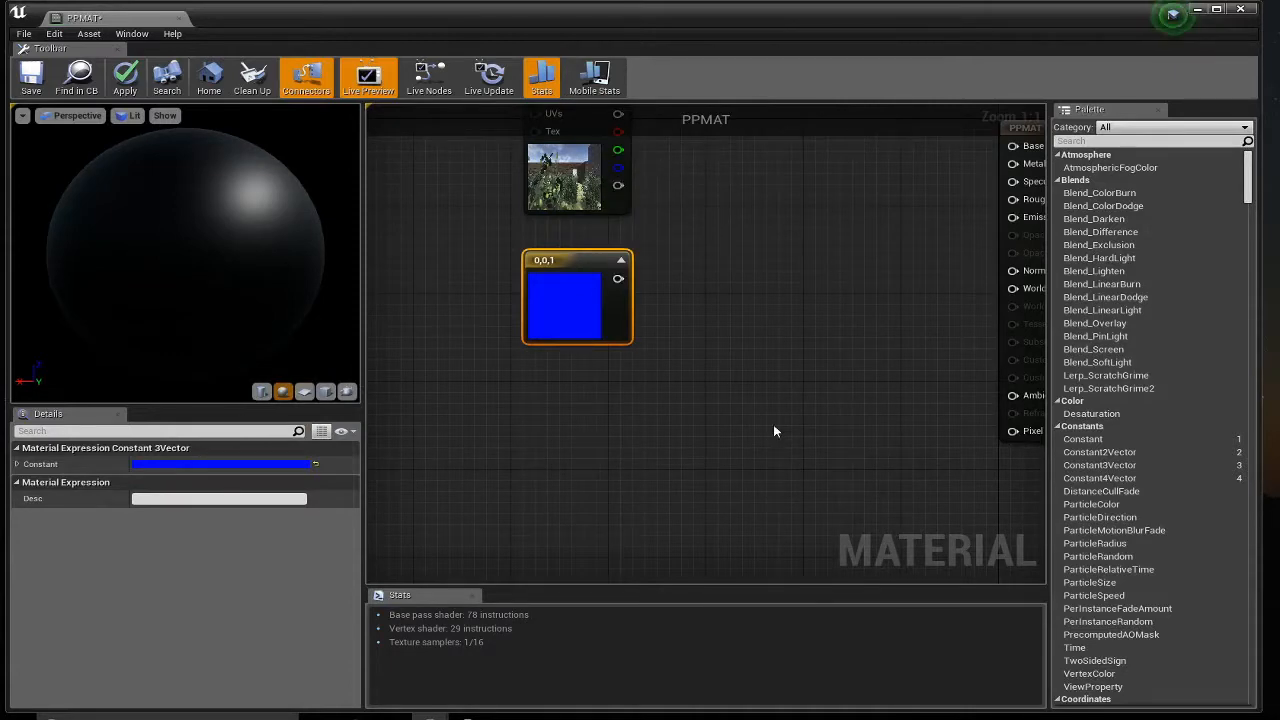
- Minimize the PPMAT editor to look at the blue sphere in the level, and reopen PPMAT for editing
{"action": "mouse_move", "coordinate": [523, 19]}
{"action": "left_mouse_down"}
{"action": "mouse_move", "coordinate": [566, 49]}
{"action": "mouse_move", "coordinate": [860, 20]}
{"action": "mouse_move", "coordinate": [510, 19]}
{"action": "left_mouse_up"}
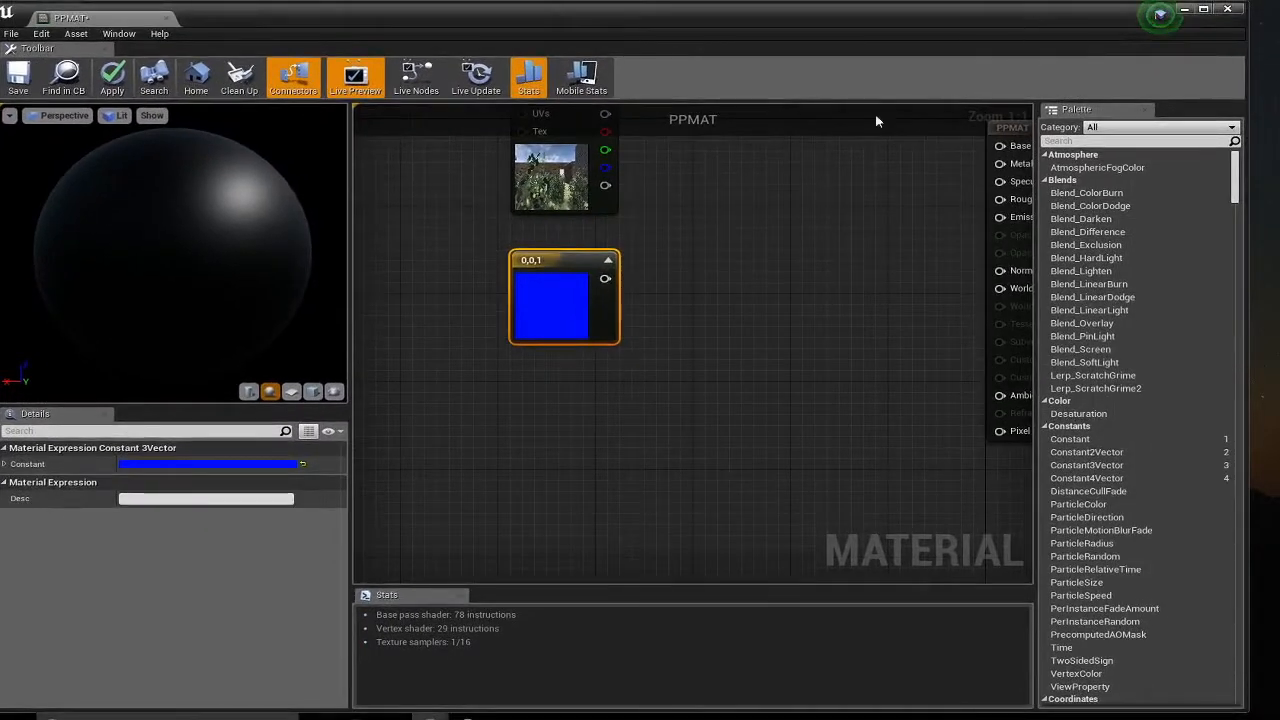
{"action": "left_click", "coordinate": [1185, 10]}
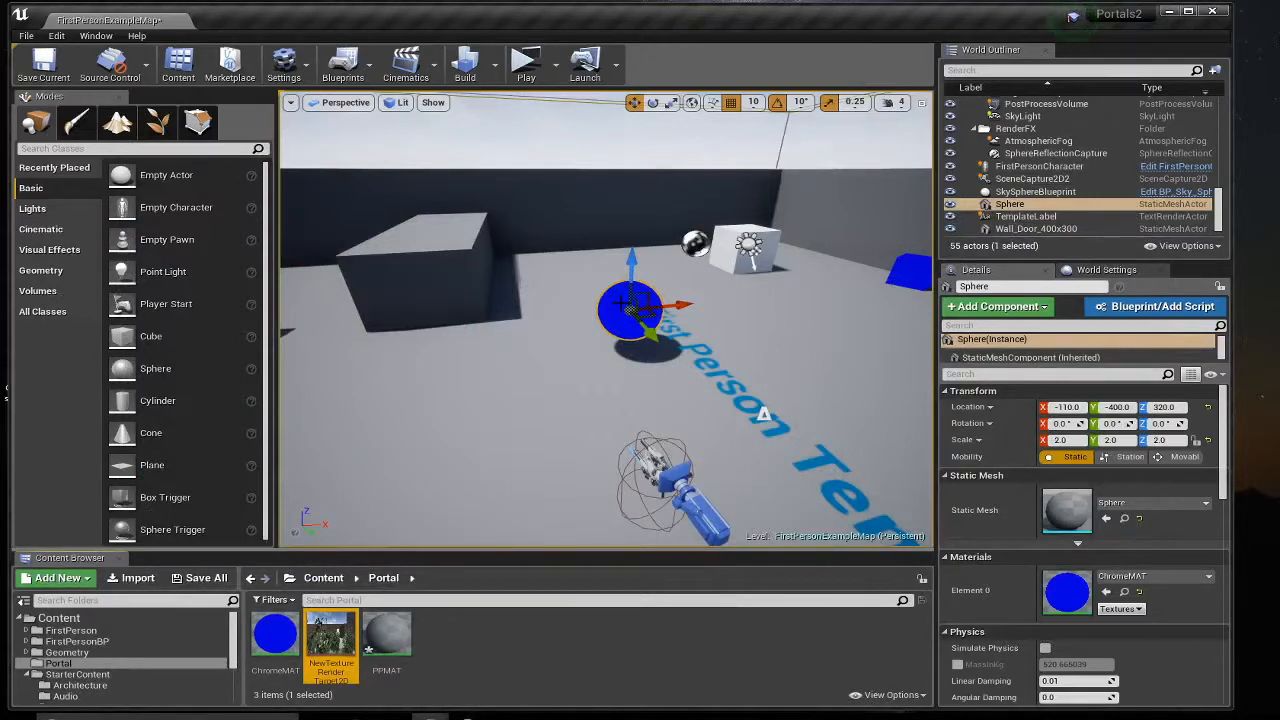
{"action": "mouse_move", "coordinate": [333, 645]}
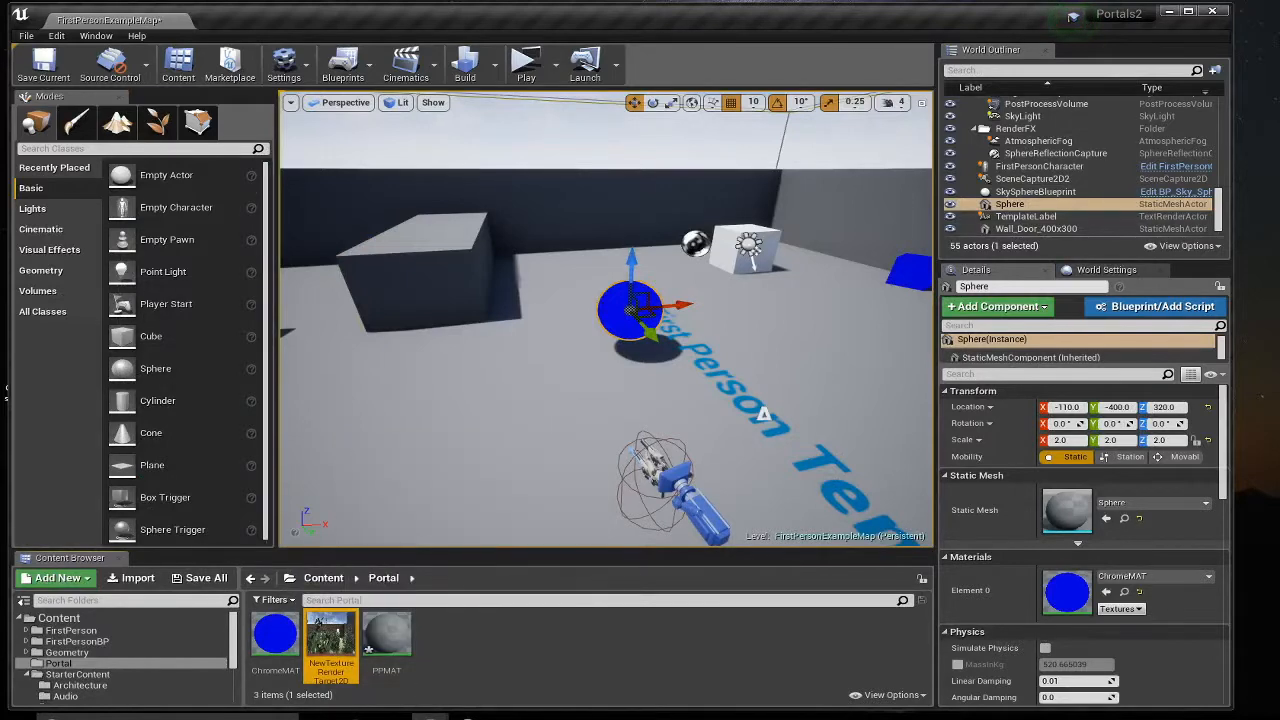
{"action": "double_click", "coordinate": [386, 635]}
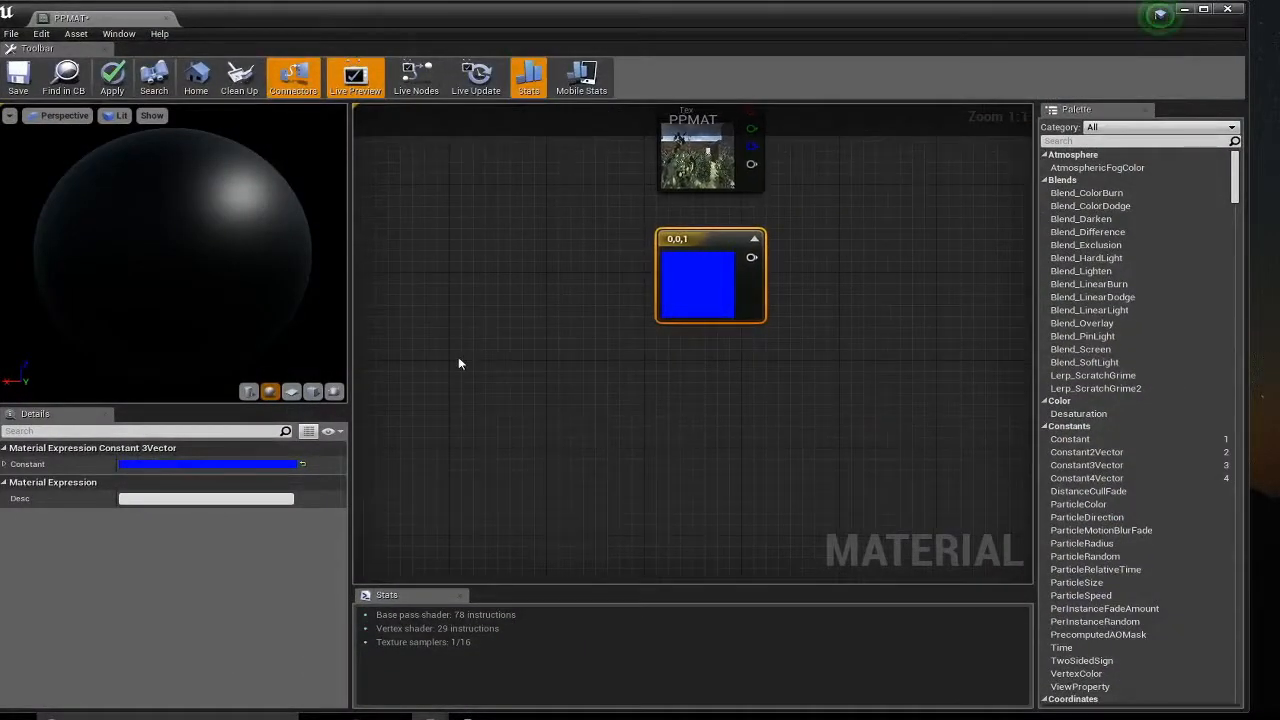
- Add a SceneTexture node to the PPMAT graph and place it below the blue constant node
{"action": "right_click", "coordinate": [458, 363]}
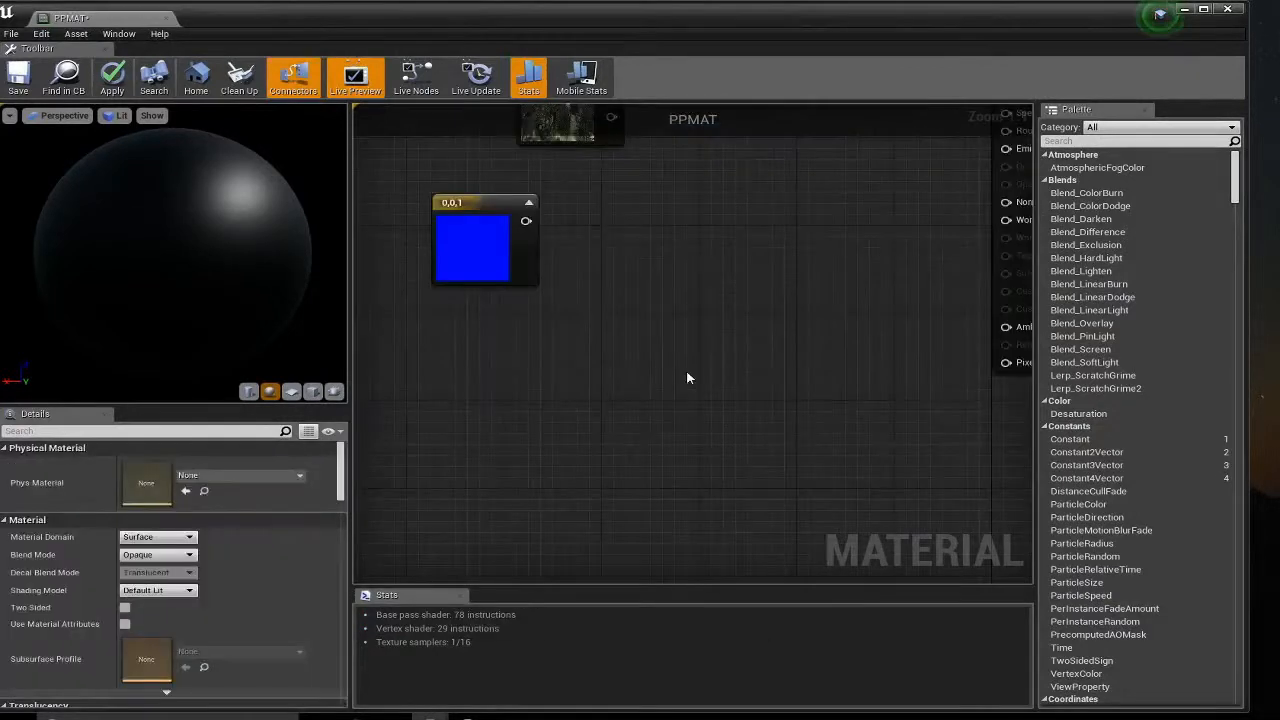
{"action": "right_click", "coordinate": [484, 390]}
{"action": "type", "text": "scene"}
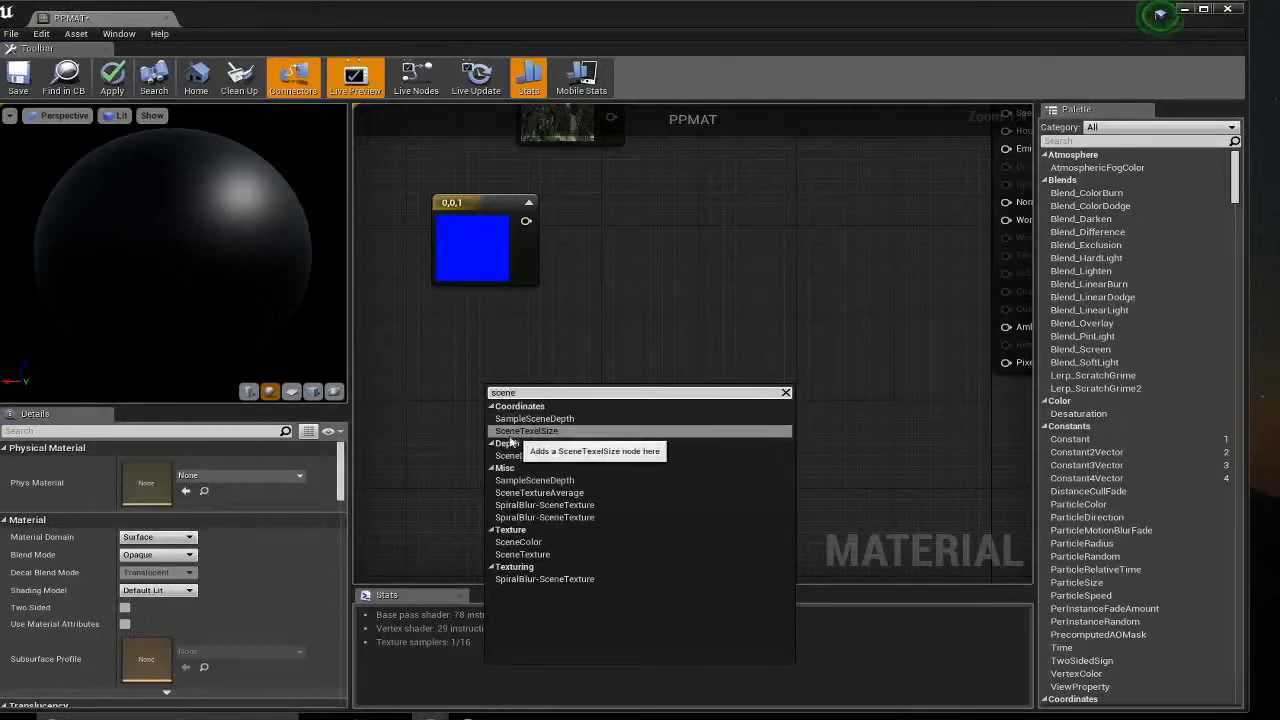
{"action": "left_click", "coordinate": [528, 555]}
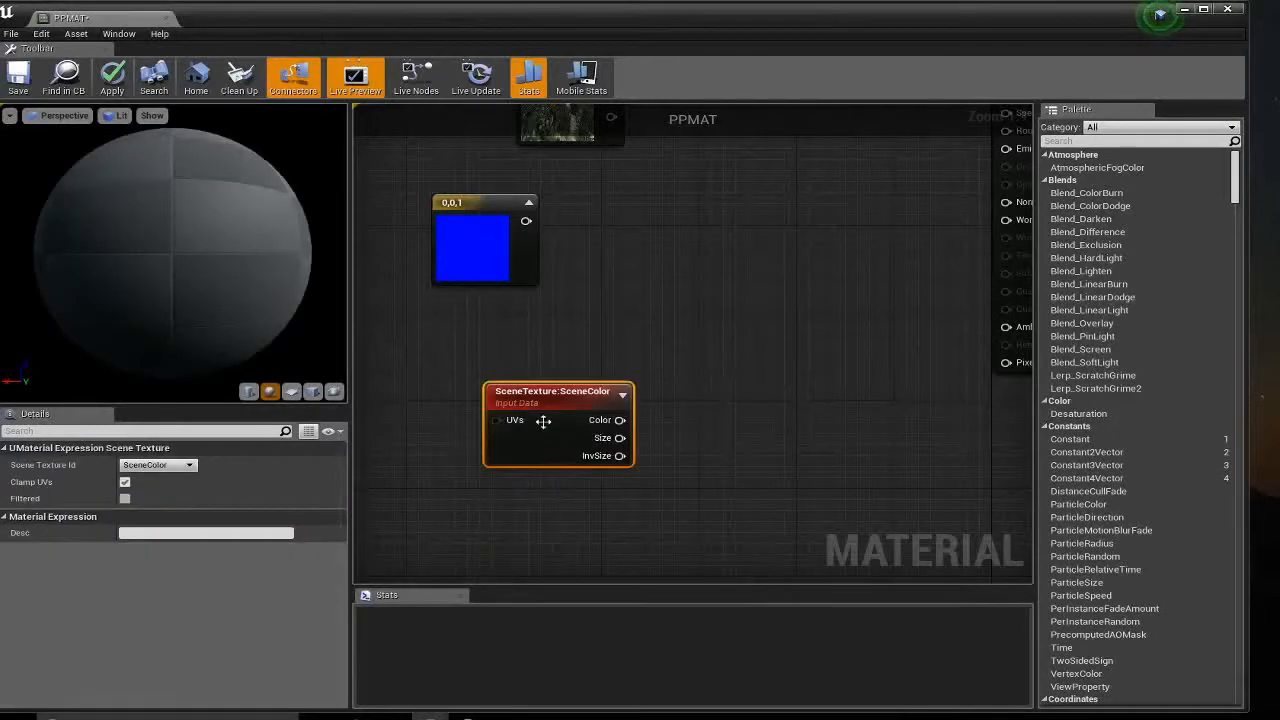
{"action": "right_click_drag", "start_coordinate": [667, 444], "coordinate": [728, 429]}
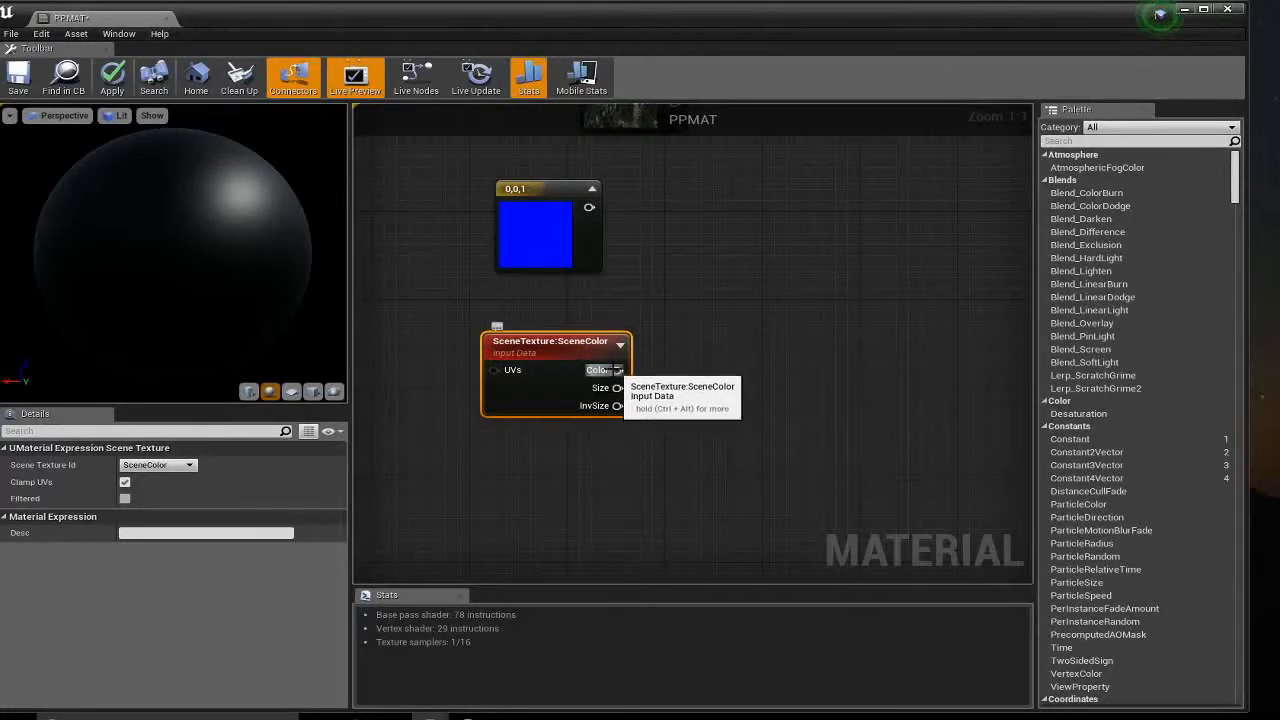
{"action": "left_click_drag", "start_coordinate": [618, 370], "coordinate": [587, 383]}
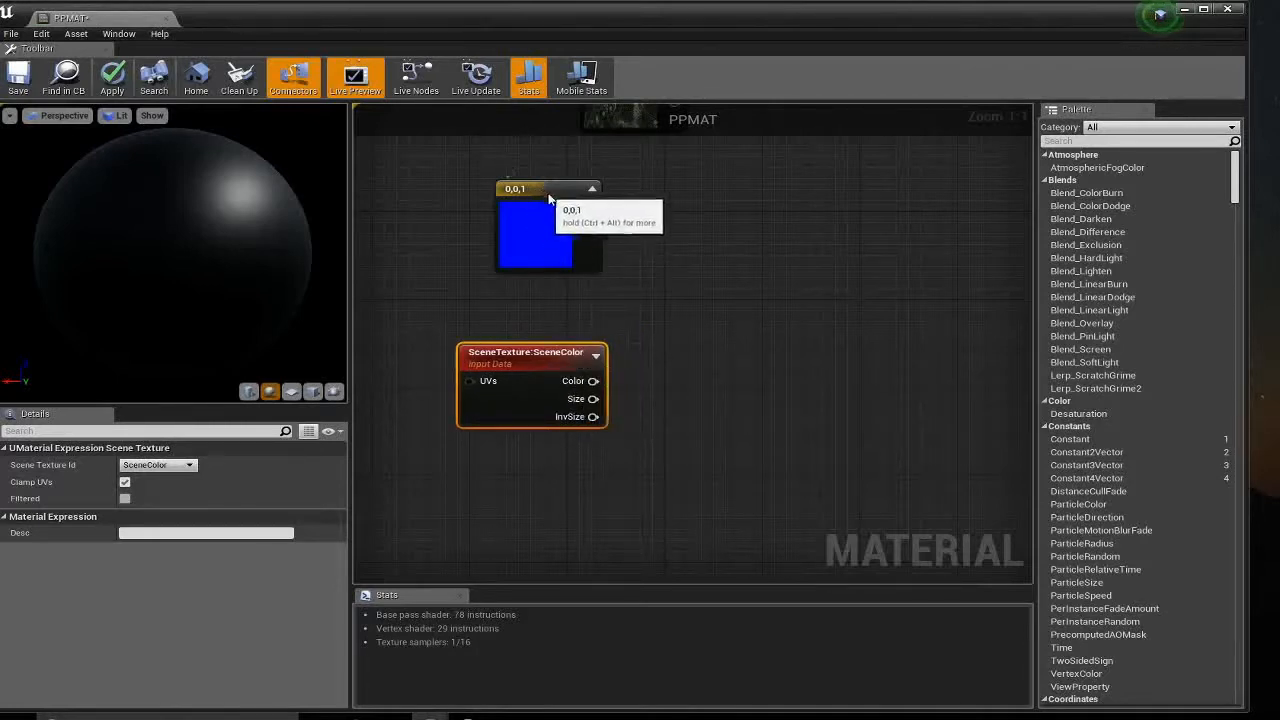
- Replace the blue Constant3Vector with a Constant4Vector node placed above the SceneTexture node
{"action": "left_click_drag", "start_coordinate": [536, 200], "coordinate": [520, 220]}
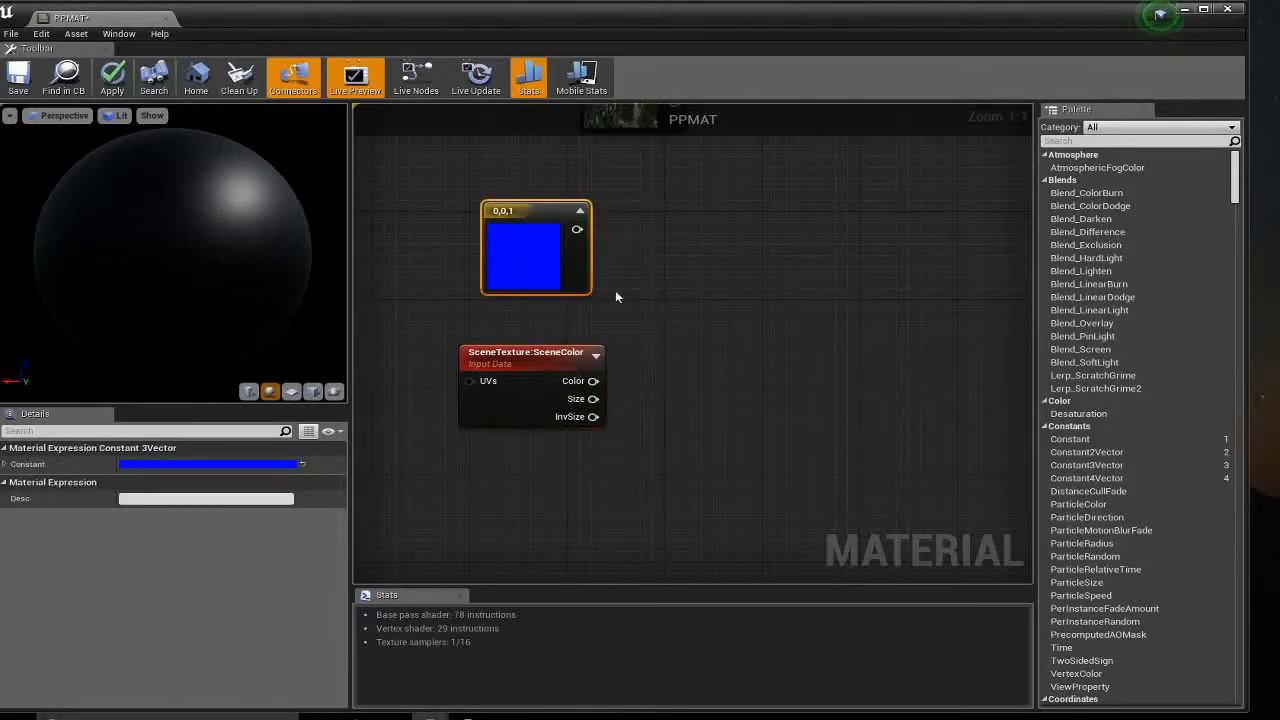
{"action": "left_click_drag", "start_coordinate": [530, 211], "coordinate": [542, 200]}
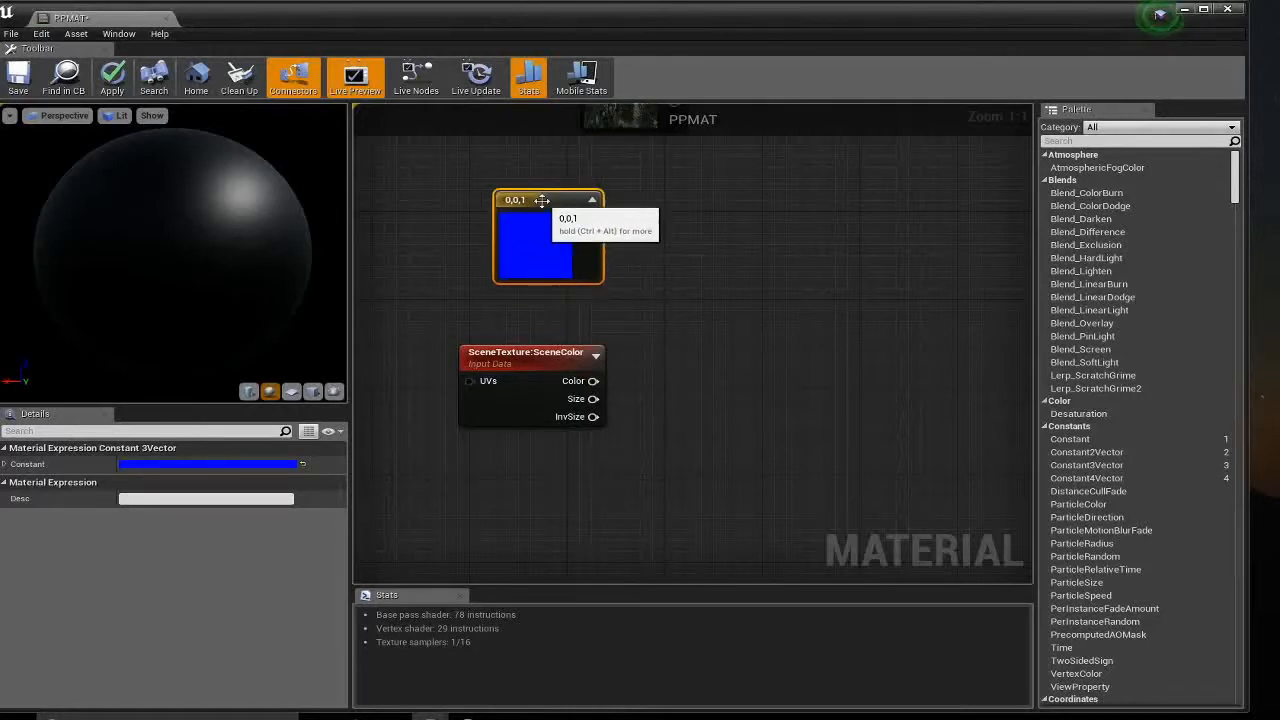
{"action": "key", "text": "Delete"}
{"action": "right_click", "coordinate": [524, 220]}
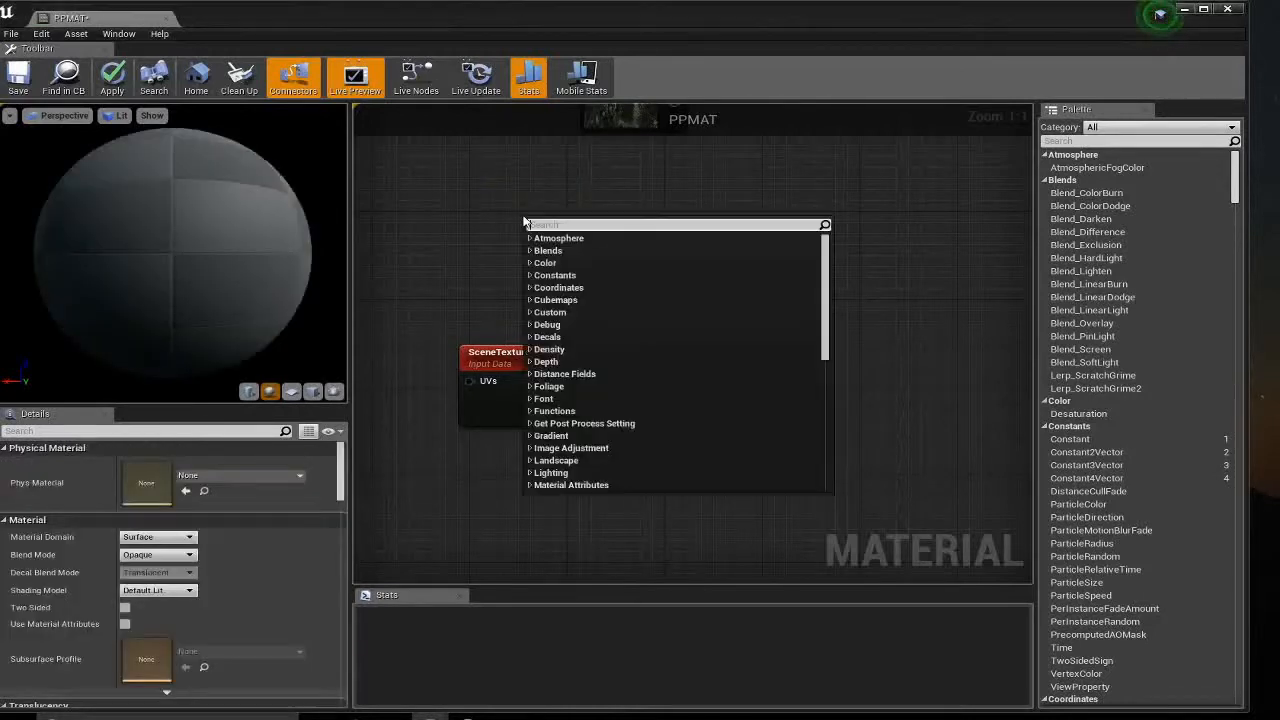
{"action": "type", "text": "const"}
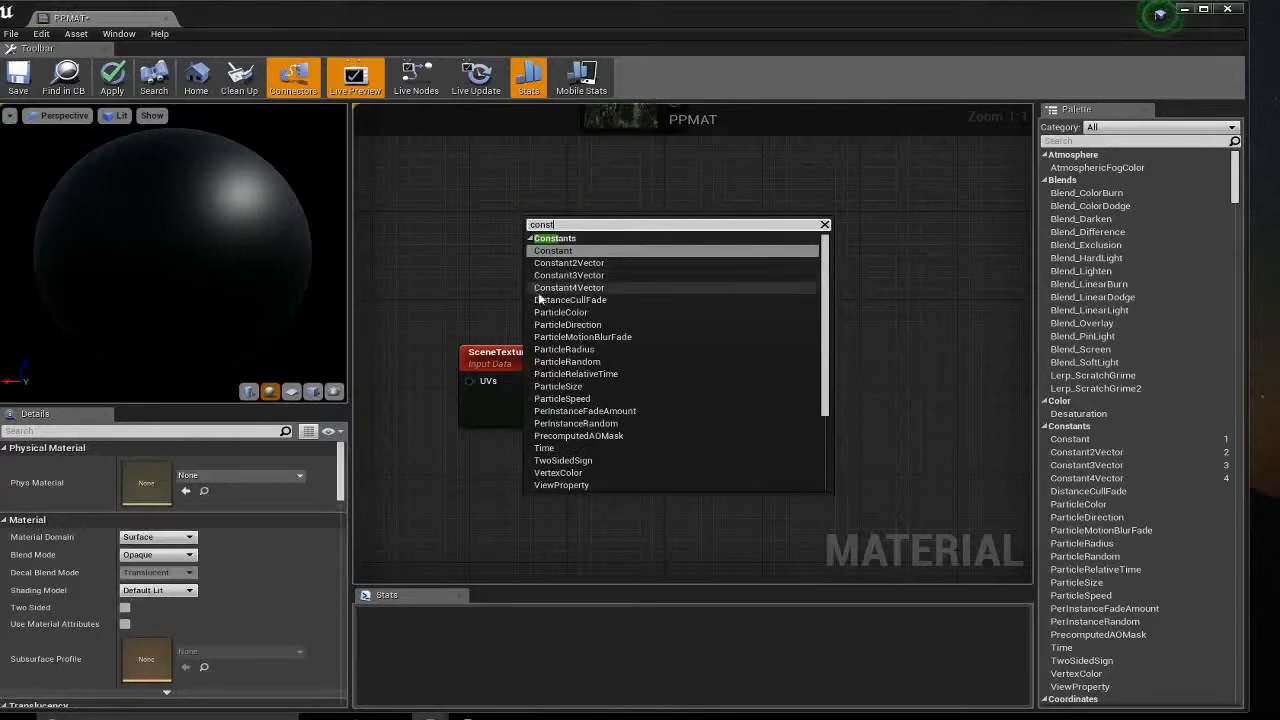
{"action": "left_click", "coordinate": [568, 287]}
{"action": "left_click_drag", "start_coordinate": [551, 236], "coordinate": [509, 222]}
- Set the Constant4Vector's B and A values to 1 and tidy its position above the SceneTexture node
{"action": "left_click", "coordinate": [275, 463]}
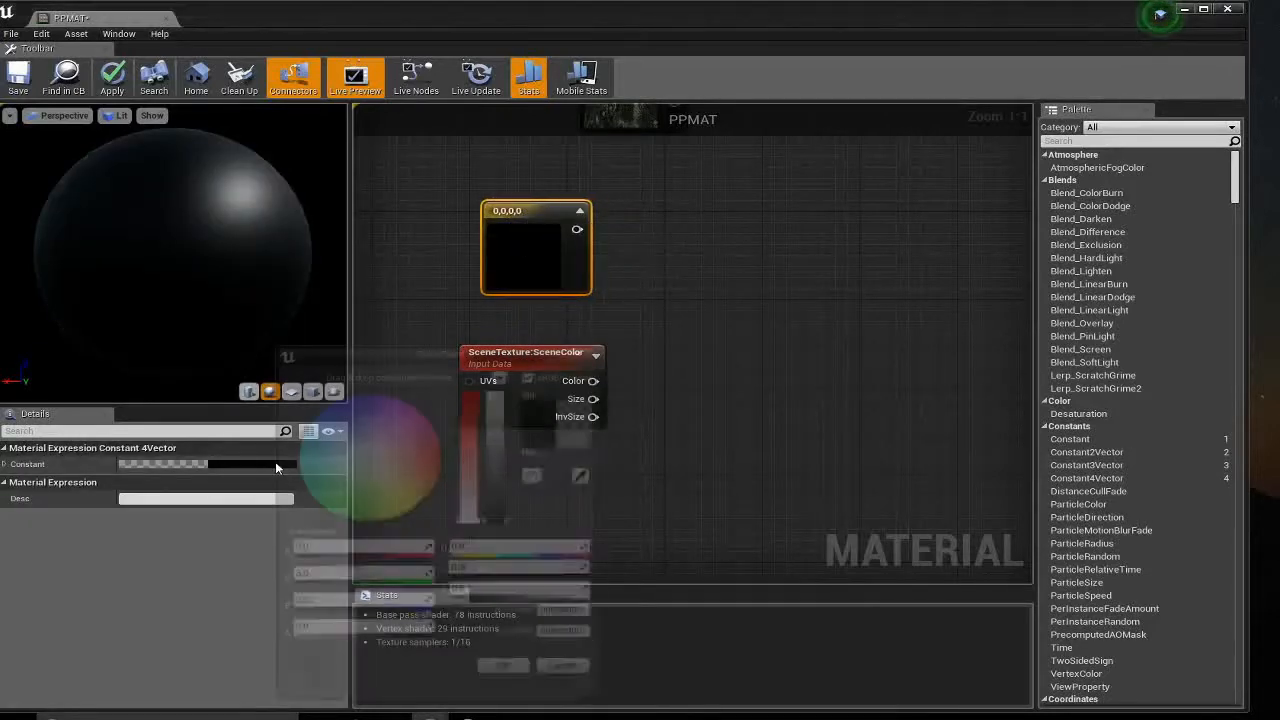
{"action": "left_click", "coordinate": [325, 610]}
{"action": "type", "text": "1"}
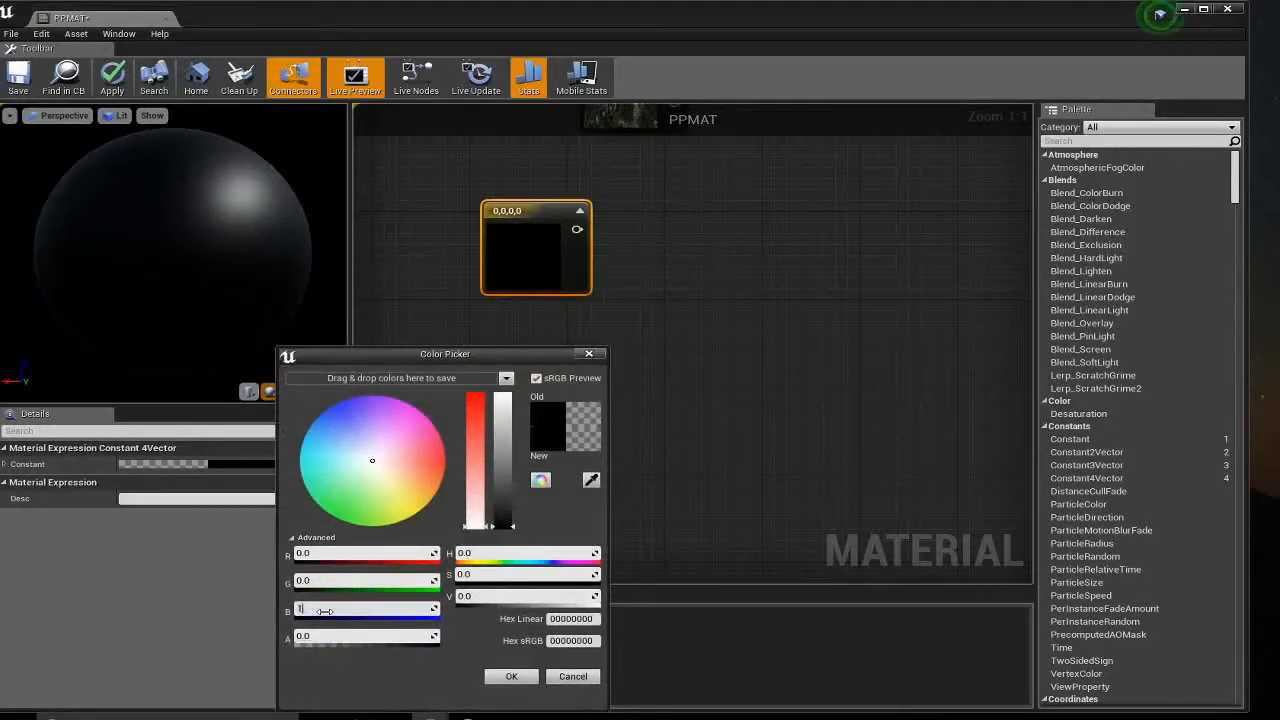
{"action": "key", "text": "Tab"}
{"action": "type", "text": "1"}
{"action": "key", "text": "Tab"}
{"action": "left_click", "coordinate": [509, 677]}
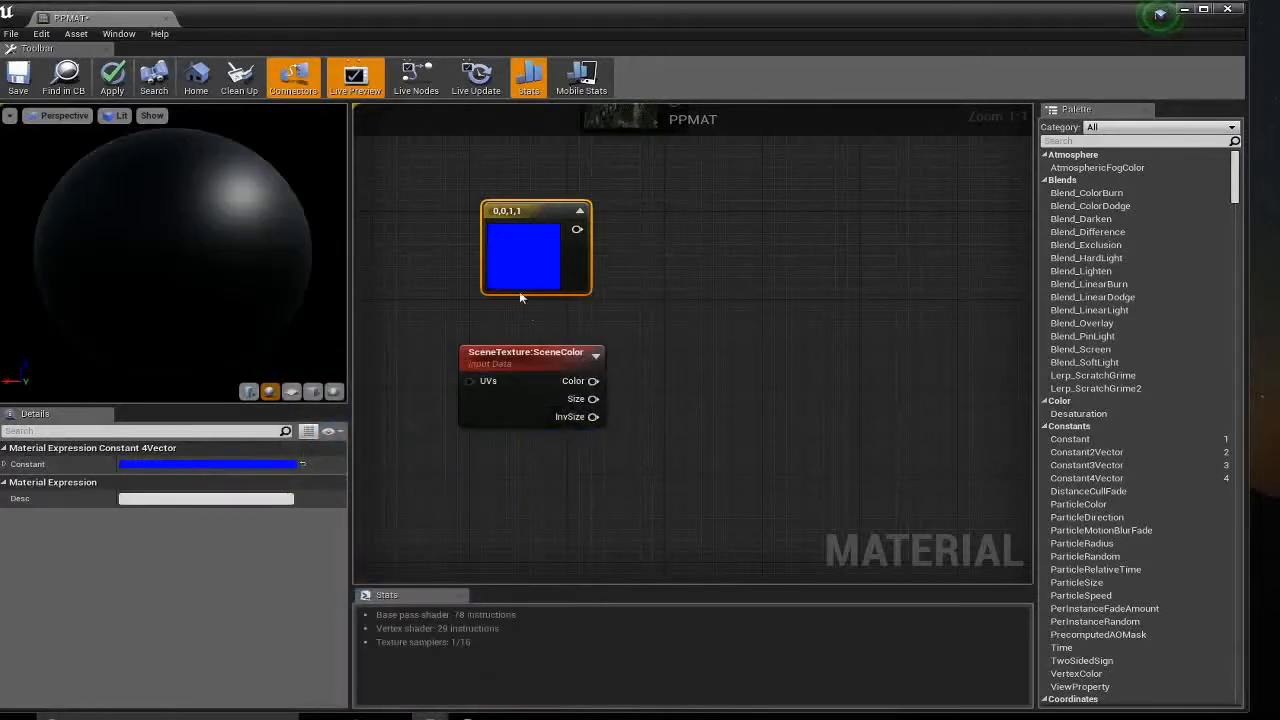
{"action": "left_click_drag", "start_coordinate": [531, 233], "coordinate": [543, 233]}
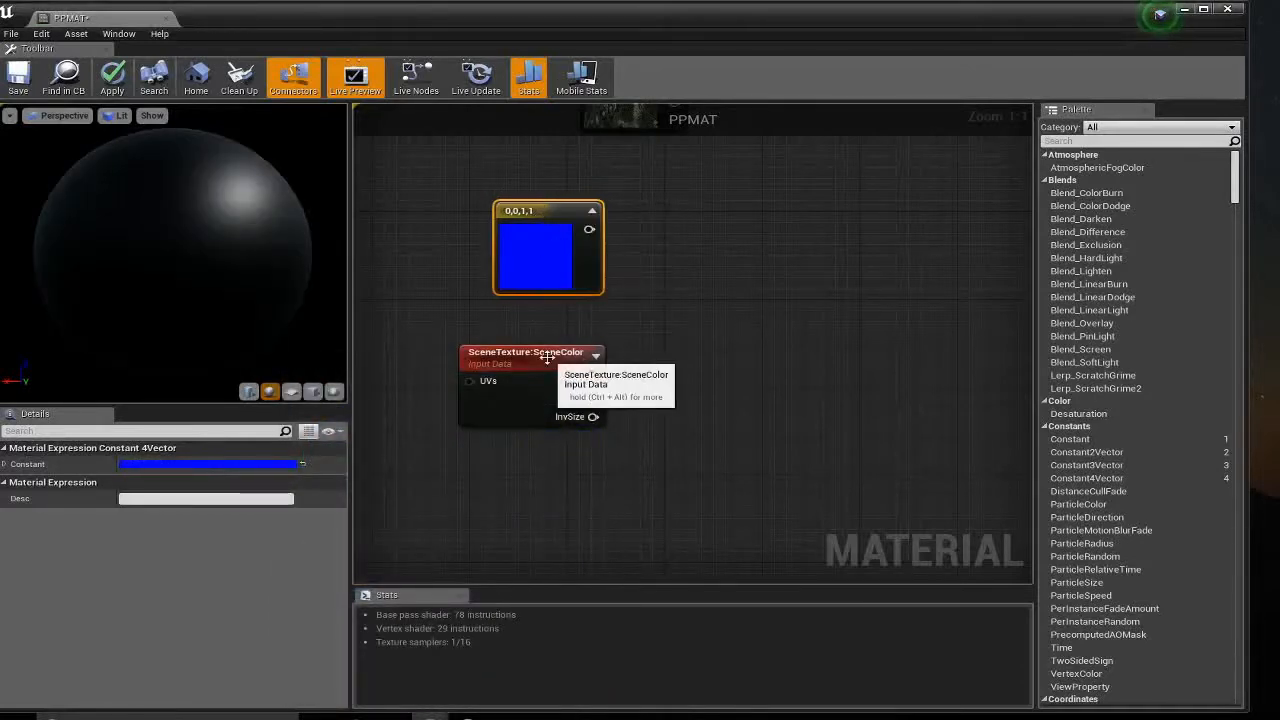
{"action": "left_click_drag", "start_coordinate": [547, 360], "coordinate": [553, 348]}
- Add a Subtract node with the blue Constant4Vector feeding A and the SceneTexture's Color output feeding B
{"action": "right_click_drag", "start_coordinate": [680, 325], "coordinate": [623, 363]}
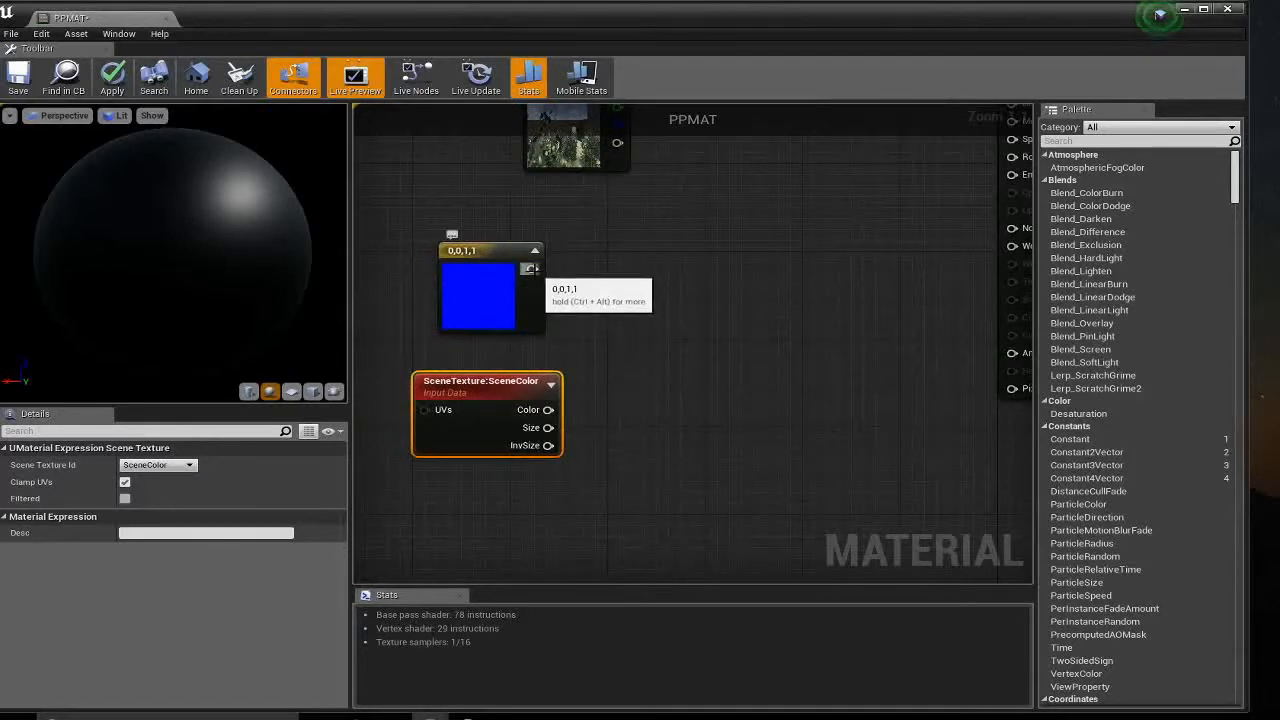
{"action": "left_click_drag", "start_coordinate": [531, 272], "coordinate": [677, 328]}
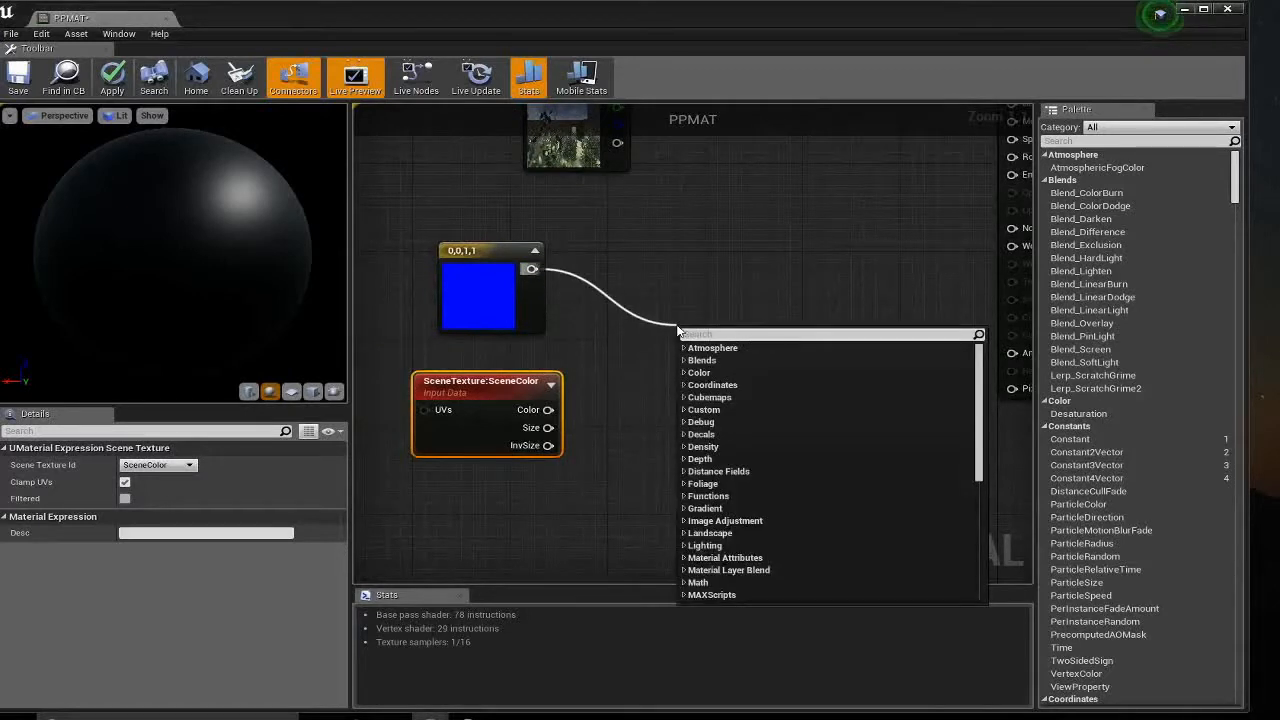
{"action": "type", "text": "sub"}
{"action": "left_click", "coordinate": [707, 408]}
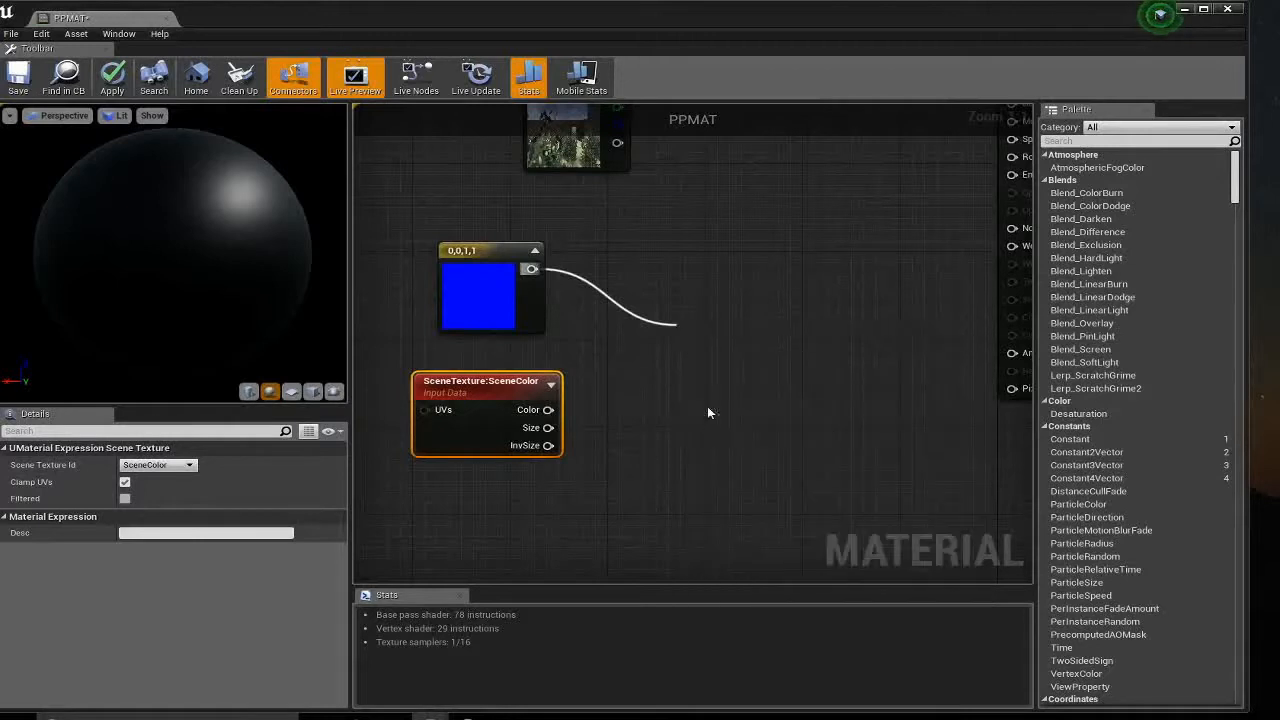
{"action": "left_click_drag", "start_coordinate": [548, 409], "coordinate": [650, 338]}
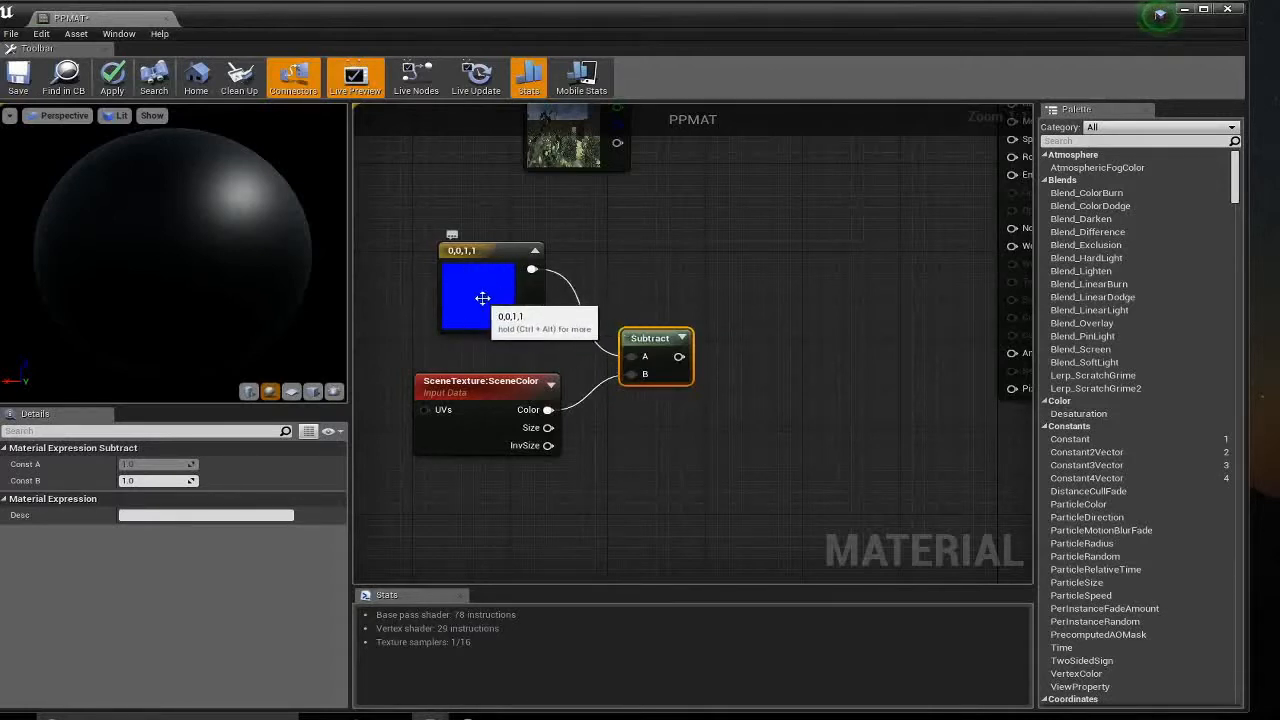
- Add a VectorLength node after Subtract and feed the Subtract output into its Vector 3 input instead of Vector 2
{"action": "right_click_drag", "start_coordinate": [656, 244], "coordinate": [648, 276]}
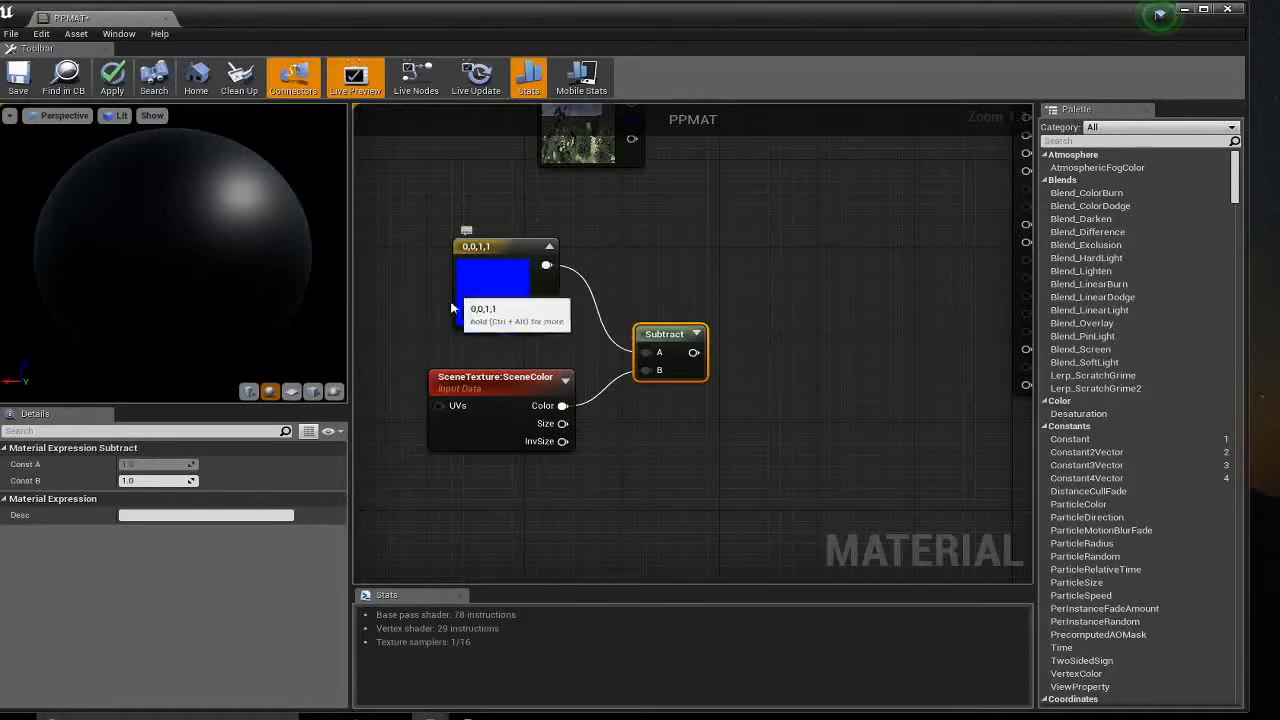
{"action": "left_click", "coordinate": [500, 389]}
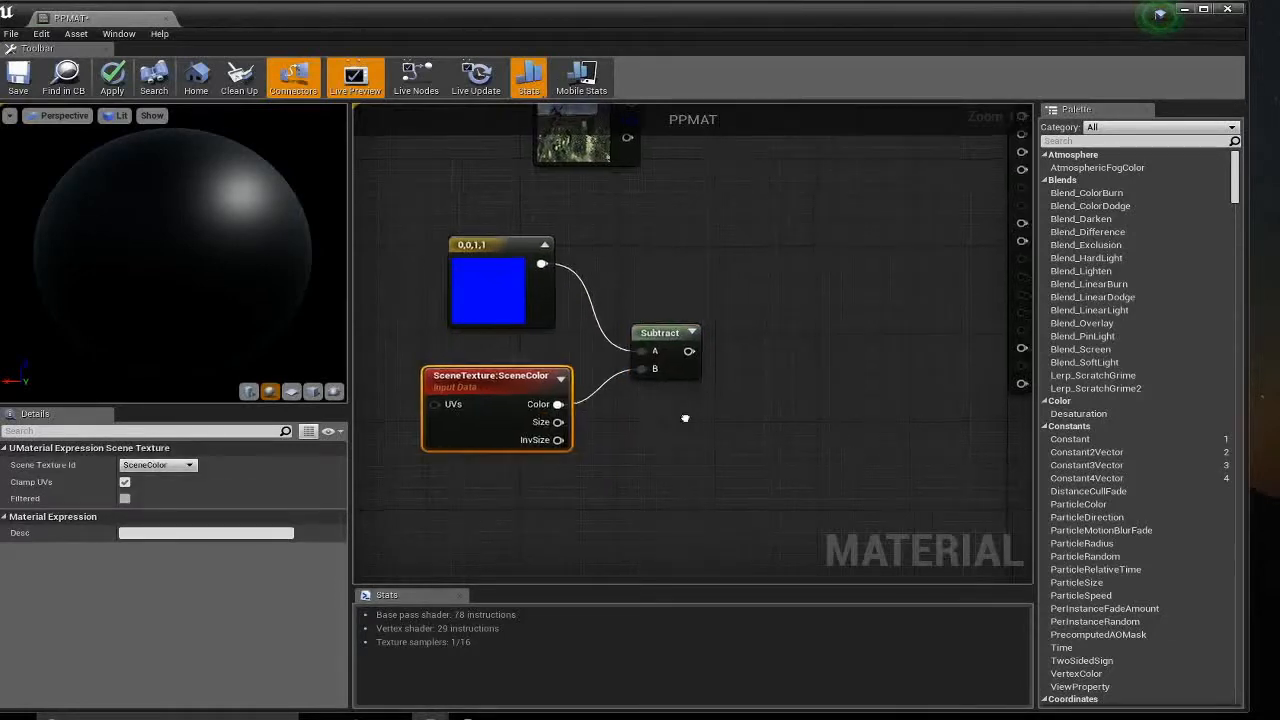
{"action": "right_click_drag", "start_coordinate": [688, 418], "coordinate": [606, 418]}
{"action": "left_click", "coordinate": [573, 332]}
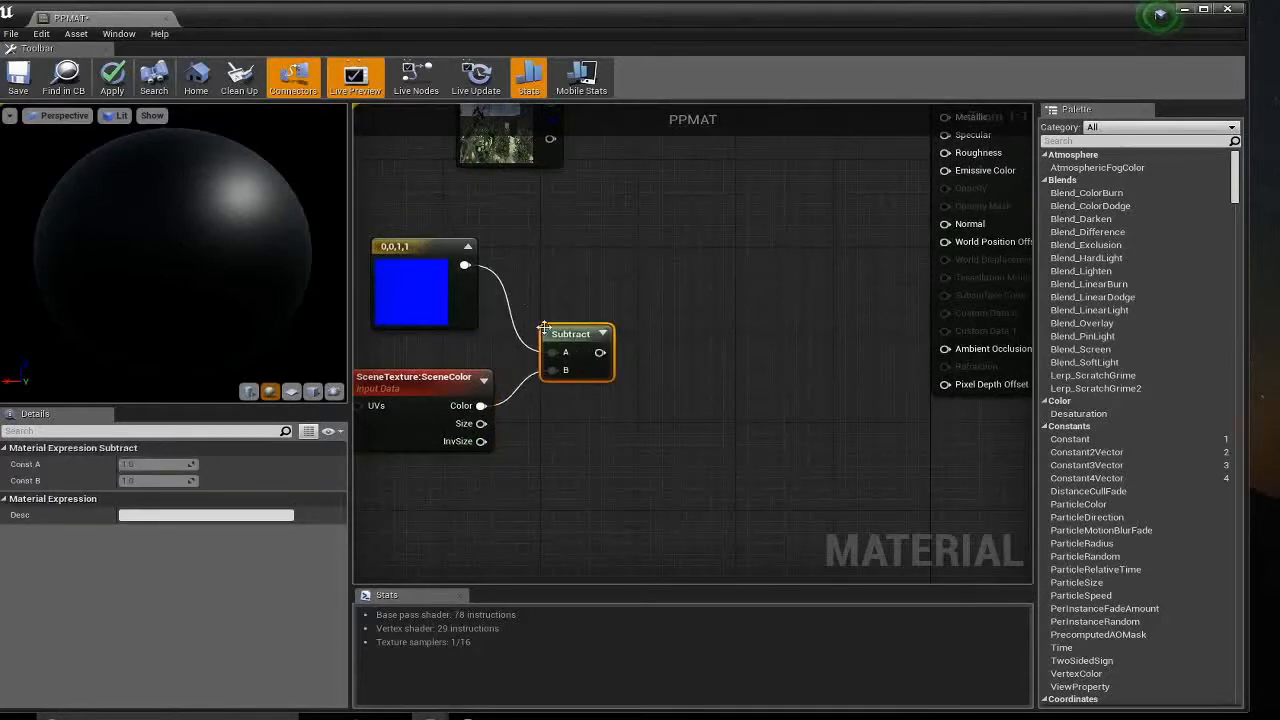
{"action": "left_click_drag", "start_coordinate": [600, 352], "coordinate": [661, 362]}
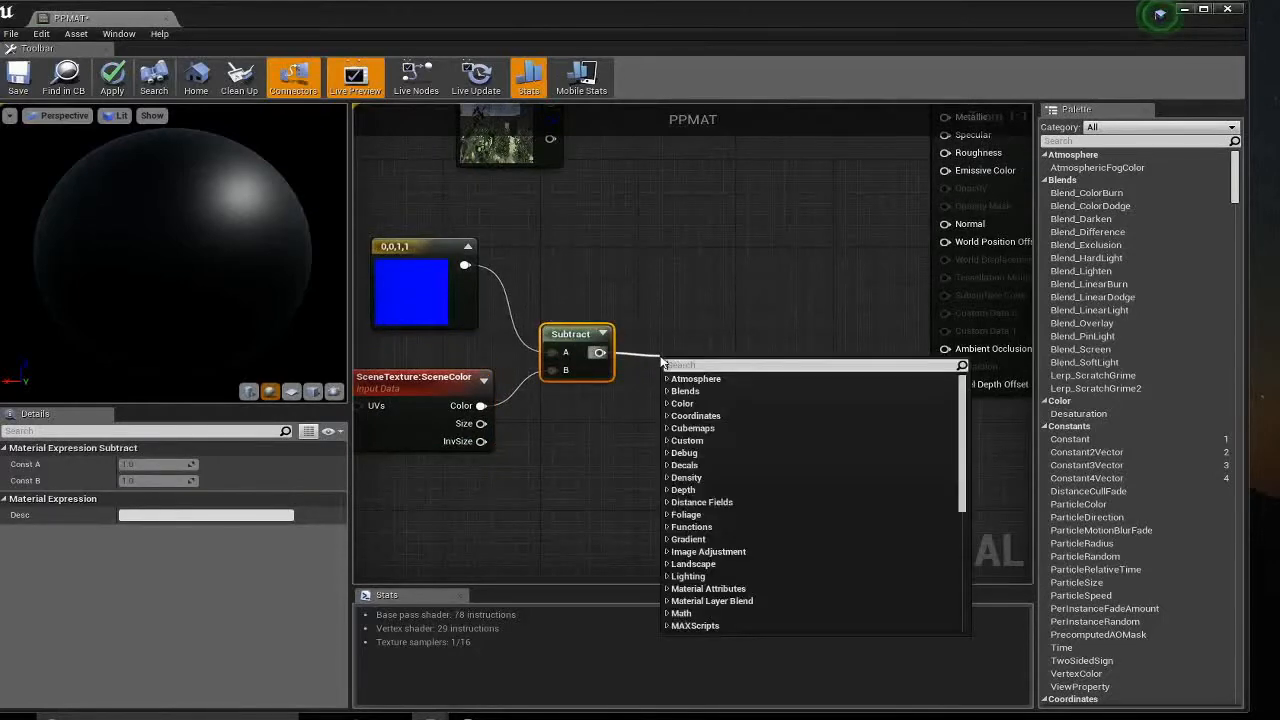
{"action": "type", "text": "leng"}
{"action": "left_click", "coordinate": [682, 391]}
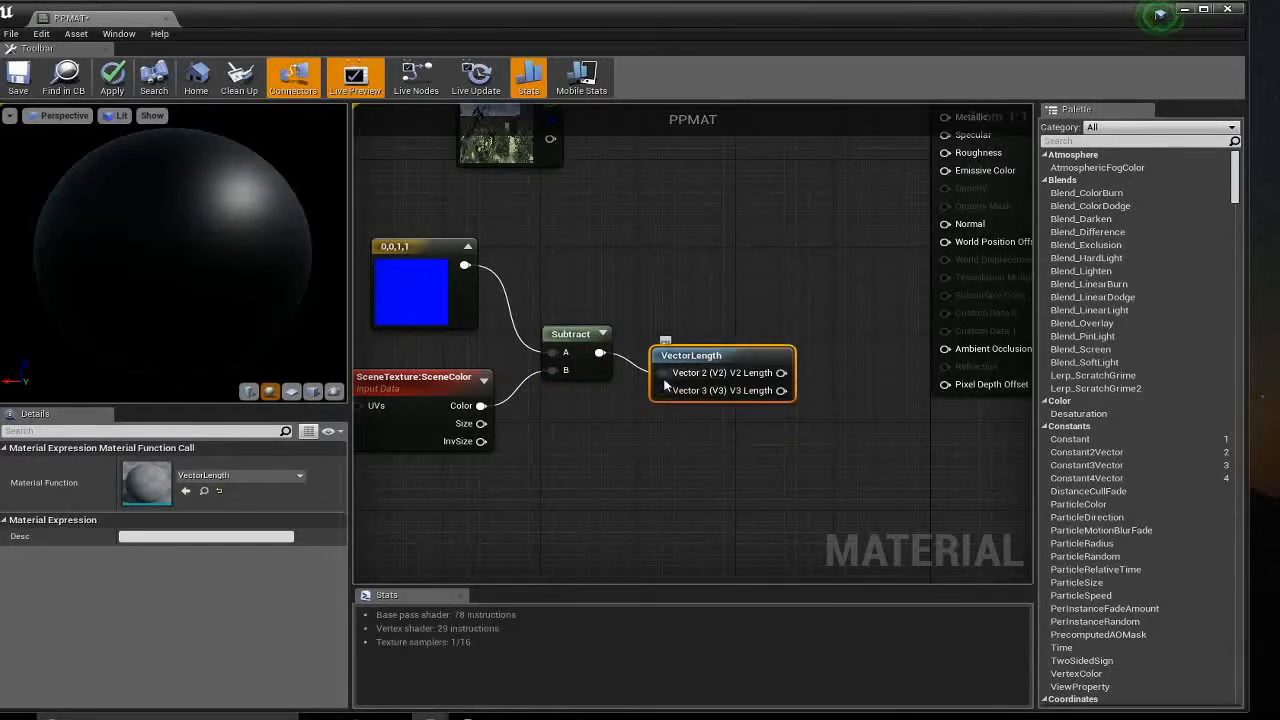
{"action": "left_click", "coordinate": [662, 374], "text": "alt"}
{"action": "left_click_drag", "start_coordinate": [596, 354], "coordinate": [685, 348]}
- Move the Constant4Vector, SceneTexture, Subtract and VectorLength nodes together farther away from the material node
{"action": "right_click_drag", "start_coordinate": [403, 420], "coordinate": [557, 443]}
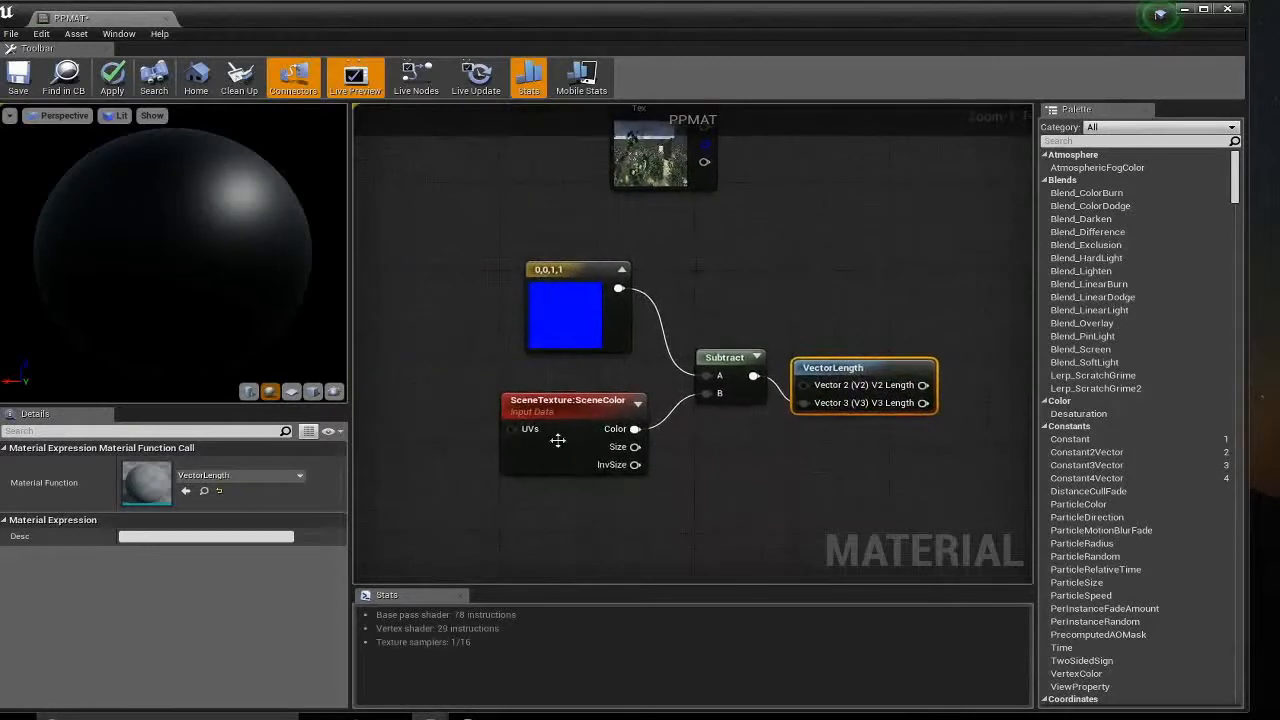
{"action": "left_click_drag", "start_coordinate": [460, 318], "coordinate": [878, 447]}
{"action": "left_click_drag", "start_coordinate": [855, 369], "coordinate": [637, 369]}
{"action": "left_click", "coordinate": [659, 329]}
- Add a Custom expression node between VectorLength and the PPMAT material node
{"action": "right_click_drag", "start_coordinate": [857, 416], "coordinate": [807, 349]}
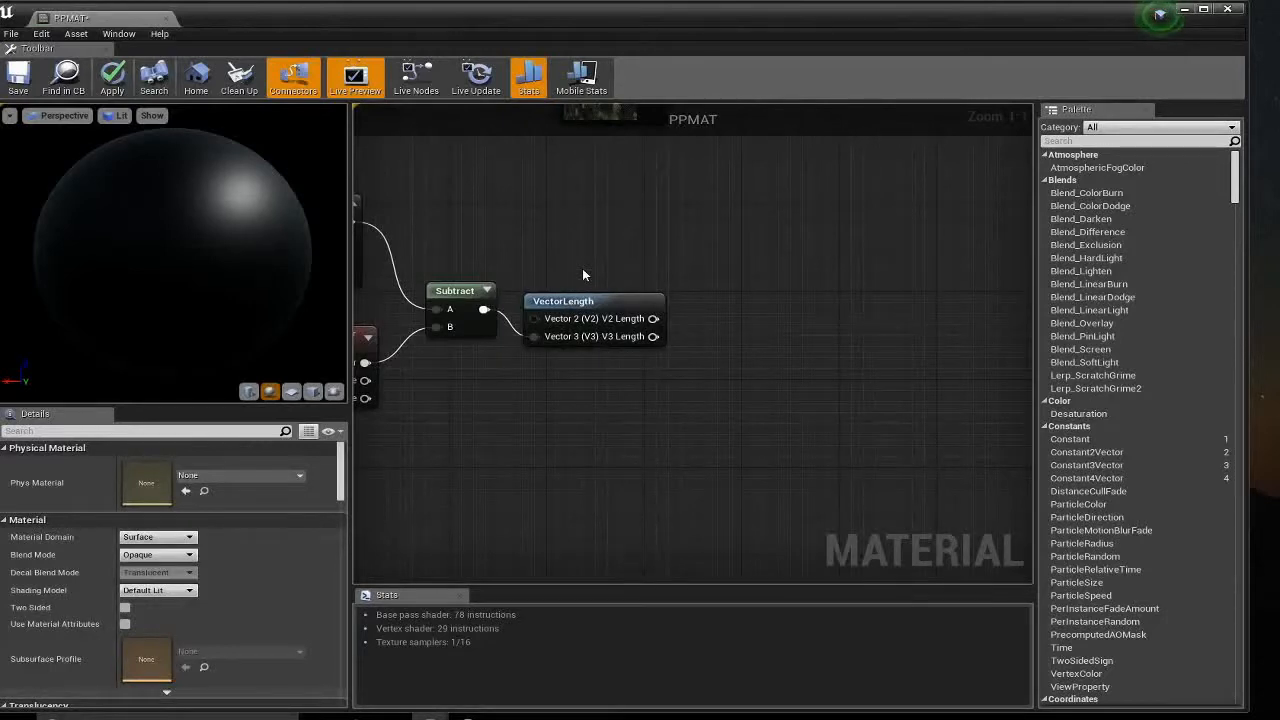
{"action": "right_click_drag", "start_coordinate": [583, 270], "coordinate": [554, 295]}
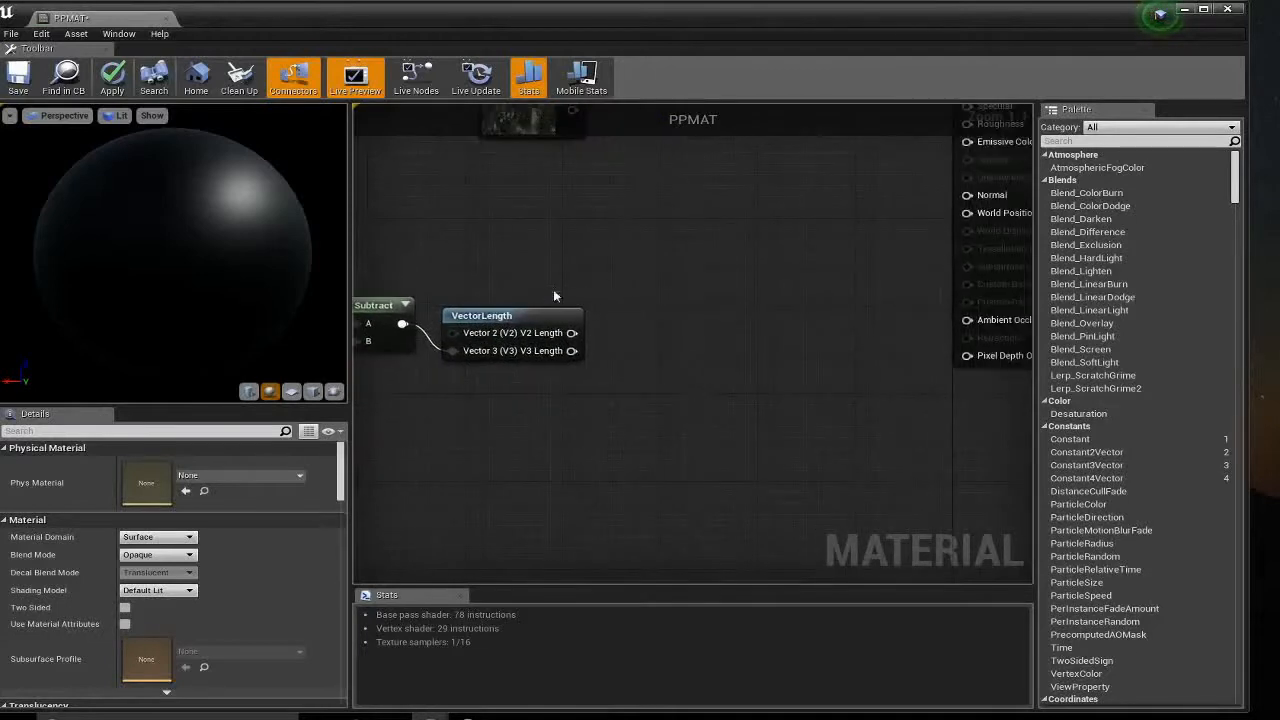
{"action": "right_click", "coordinate": [658, 343]}
{"action": "type", "text": "custom"}
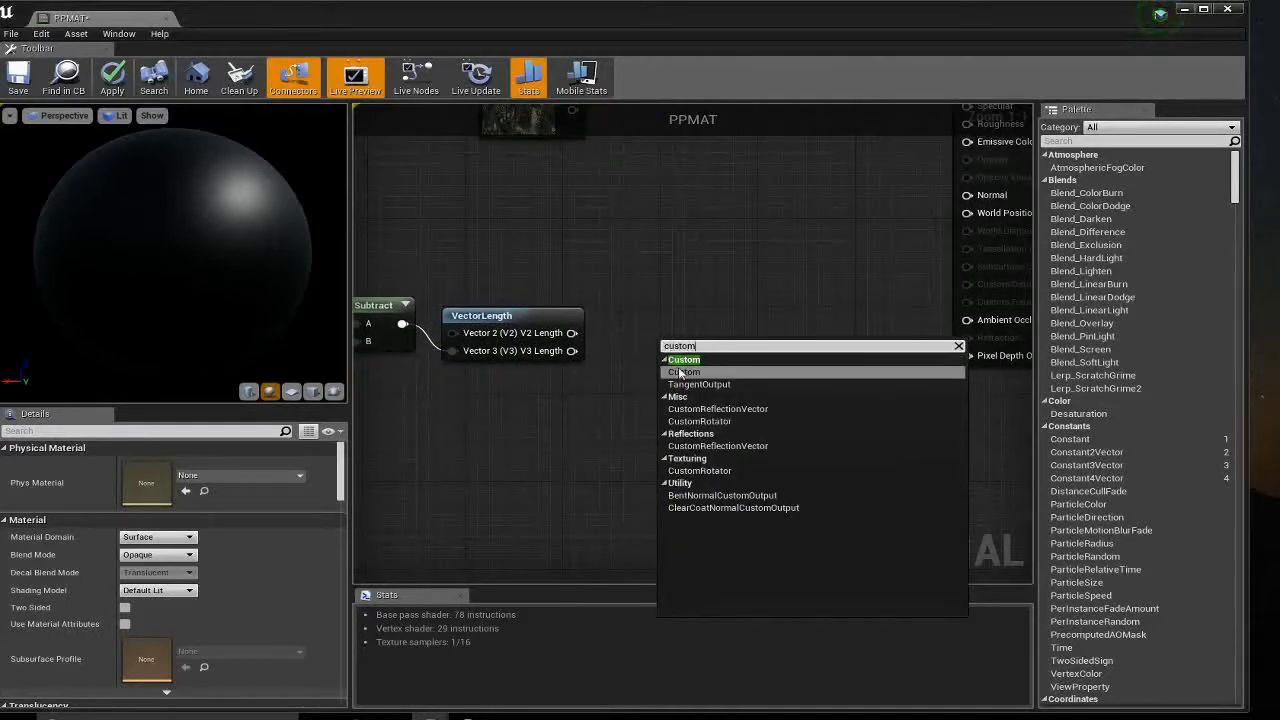
{"action": "left_click", "coordinate": [681, 372]}
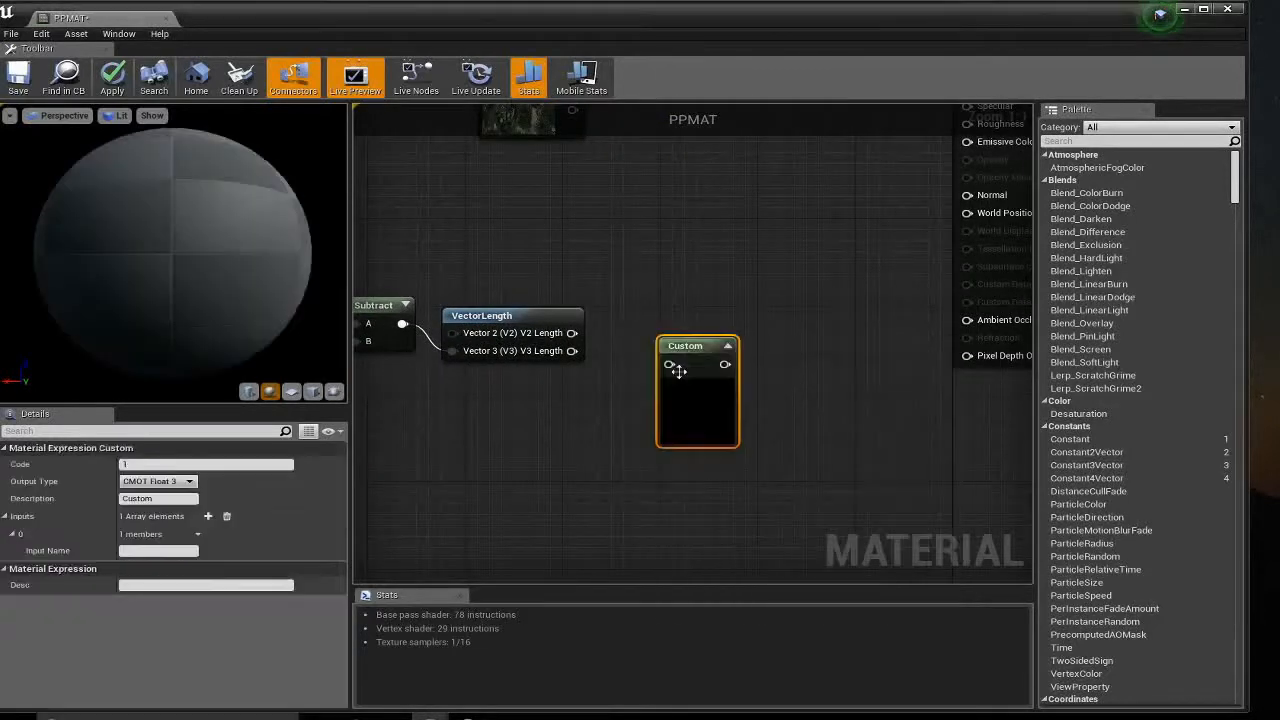
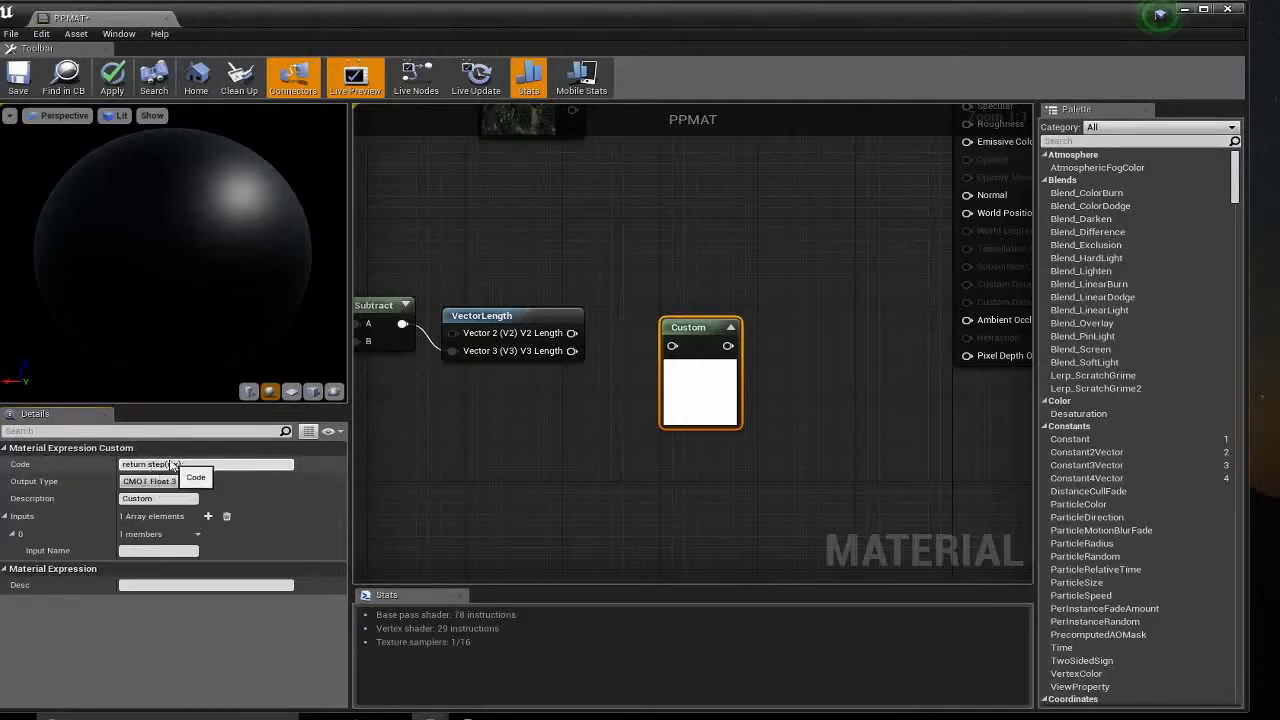
- Set the Custom node's code to return step(u,x); and name its first input u
{"action": "type", "text": "uv);"}
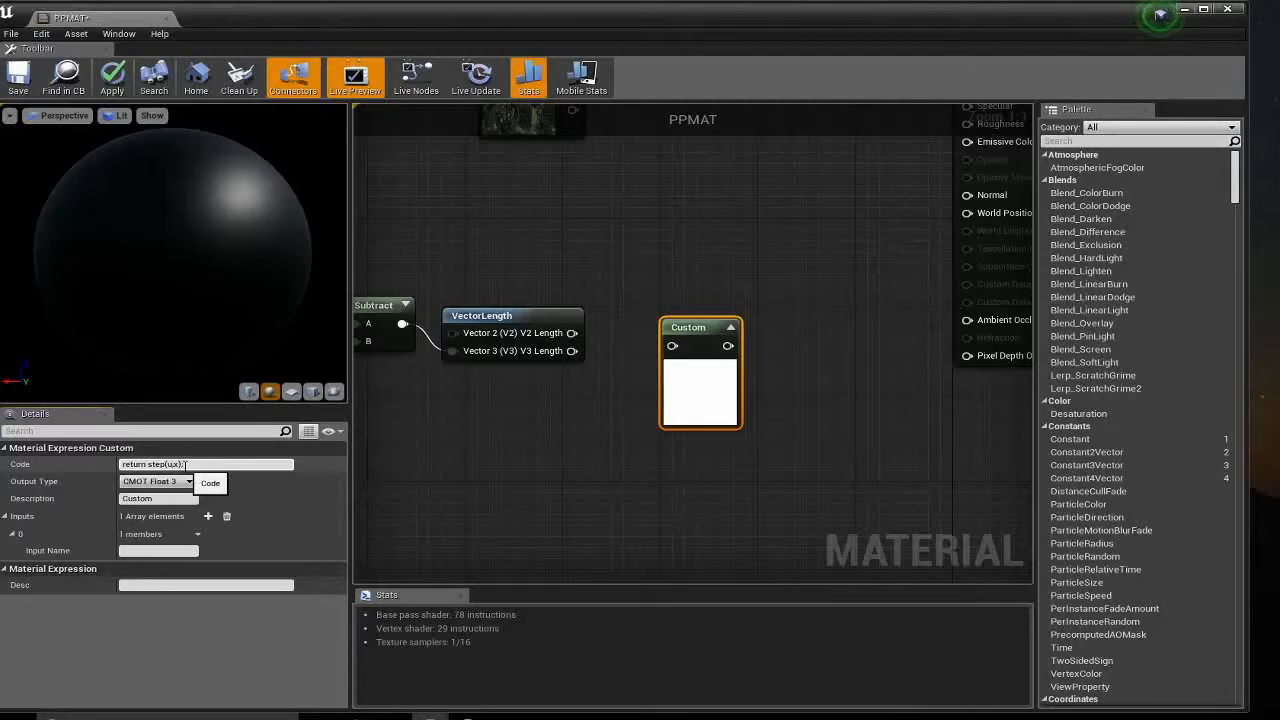
{"action": "left_click", "coordinate": [138, 550]}
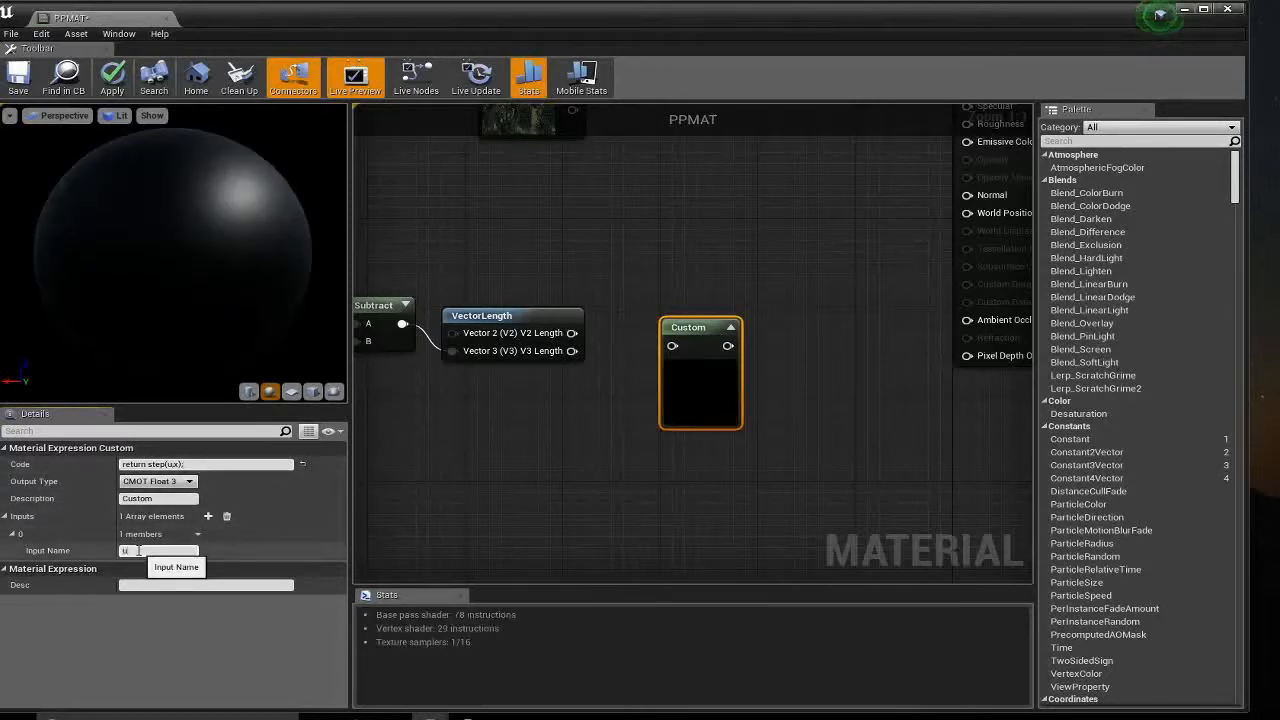
{"action": "type", "text": "u"}
{"action": "key", "text": "Return"}
- Add a second input named x to the Custom node and set its output type to CMOT Float 1
{"action": "left_click", "coordinate": [209, 516]}
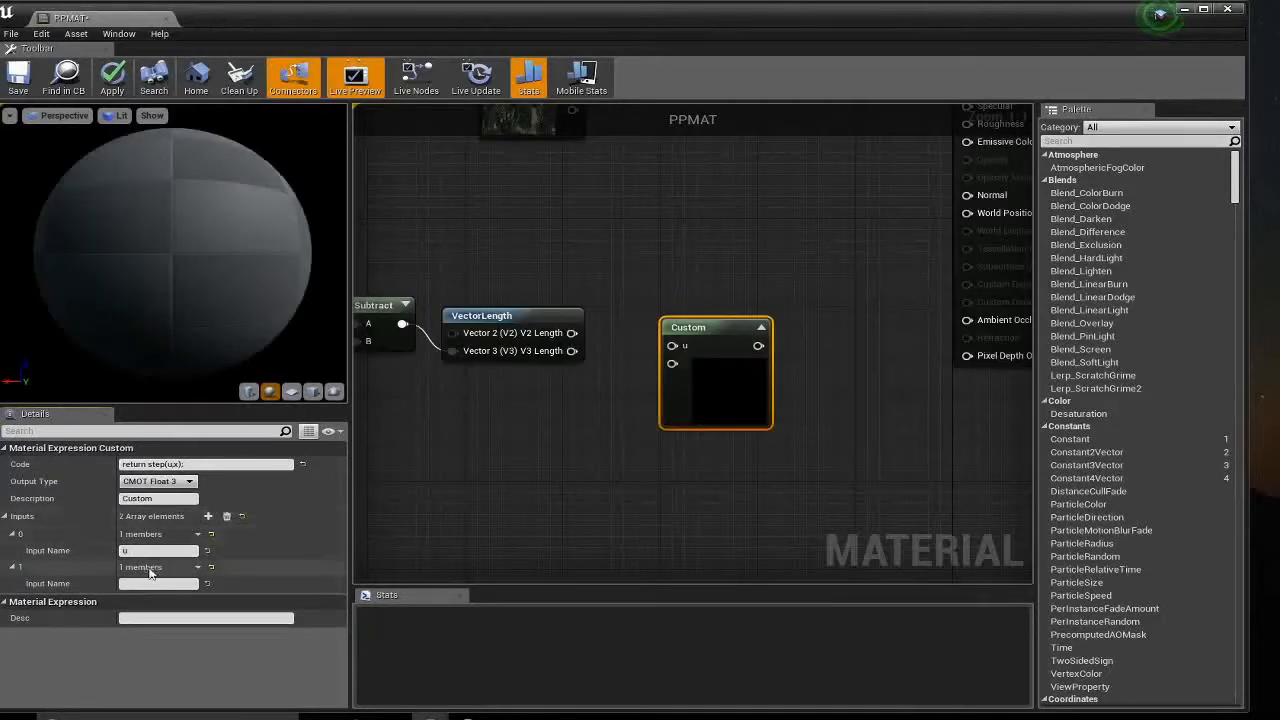
{"action": "left_click", "coordinate": [142, 583]}
{"action": "type", "text": "x"}
{"action": "key", "text": "Return"}
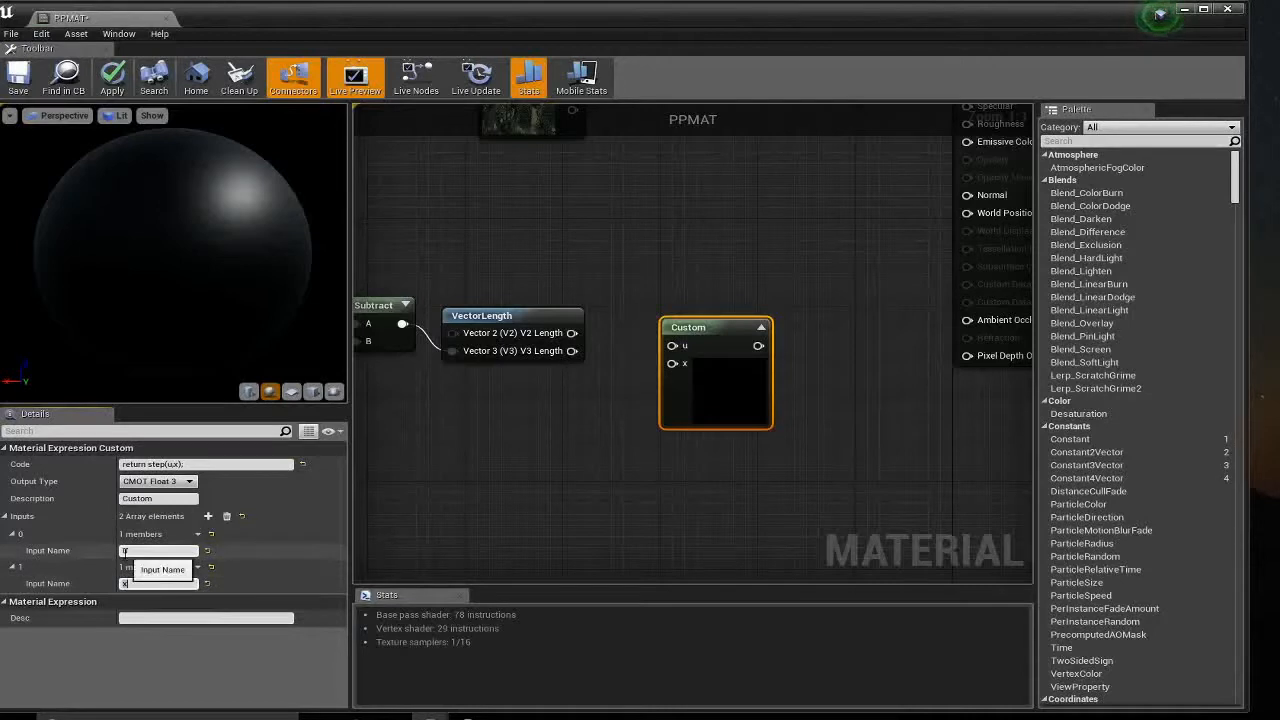
{"action": "left_click", "coordinate": [138, 584]}
{"action": "left_click", "coordinate": [157, 481]}
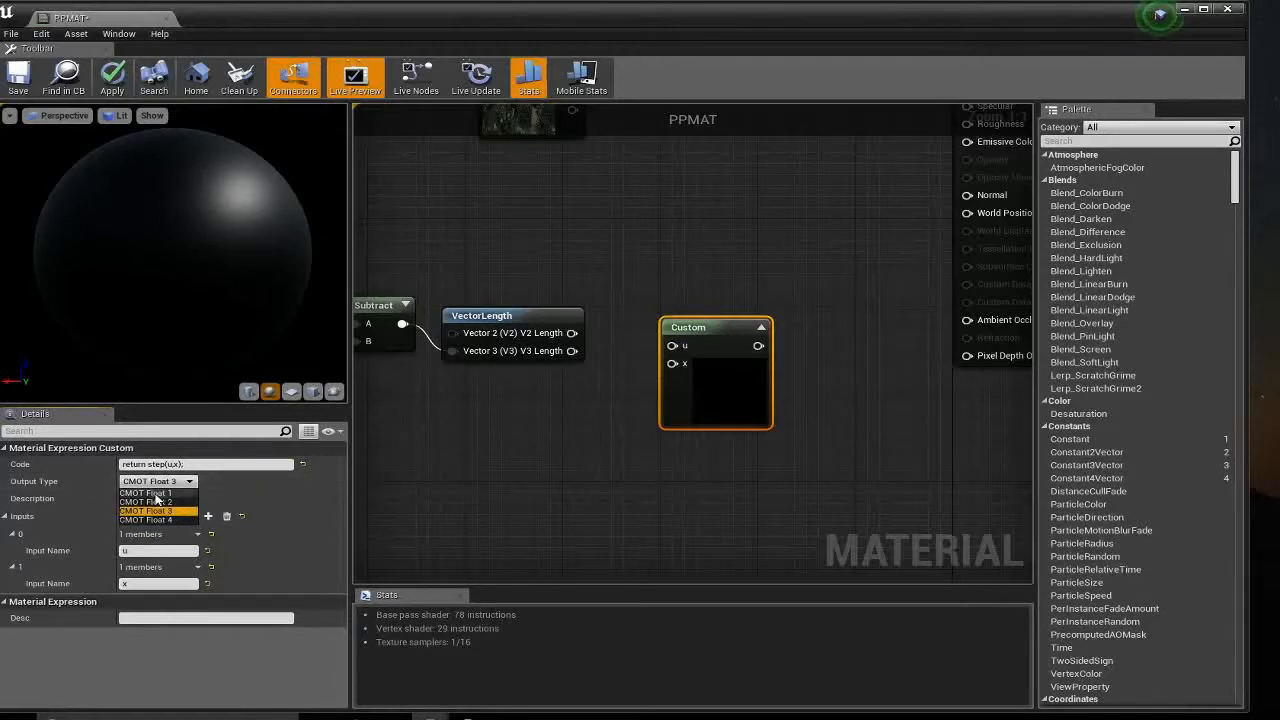
{"action": "left_click", "coordinate": [148, 493]}
- Add a Constant node with value 0.5 feeding the Custom node's u input
{"action": "right_click_drag", "start_coordinate": [596, 397], "coordinate": [674, 422]}
{"action": "left_click_drag", "start_coordinate": [762, 352], "coordinate": [668, 284]}
{"action": "type", "text": "const"}
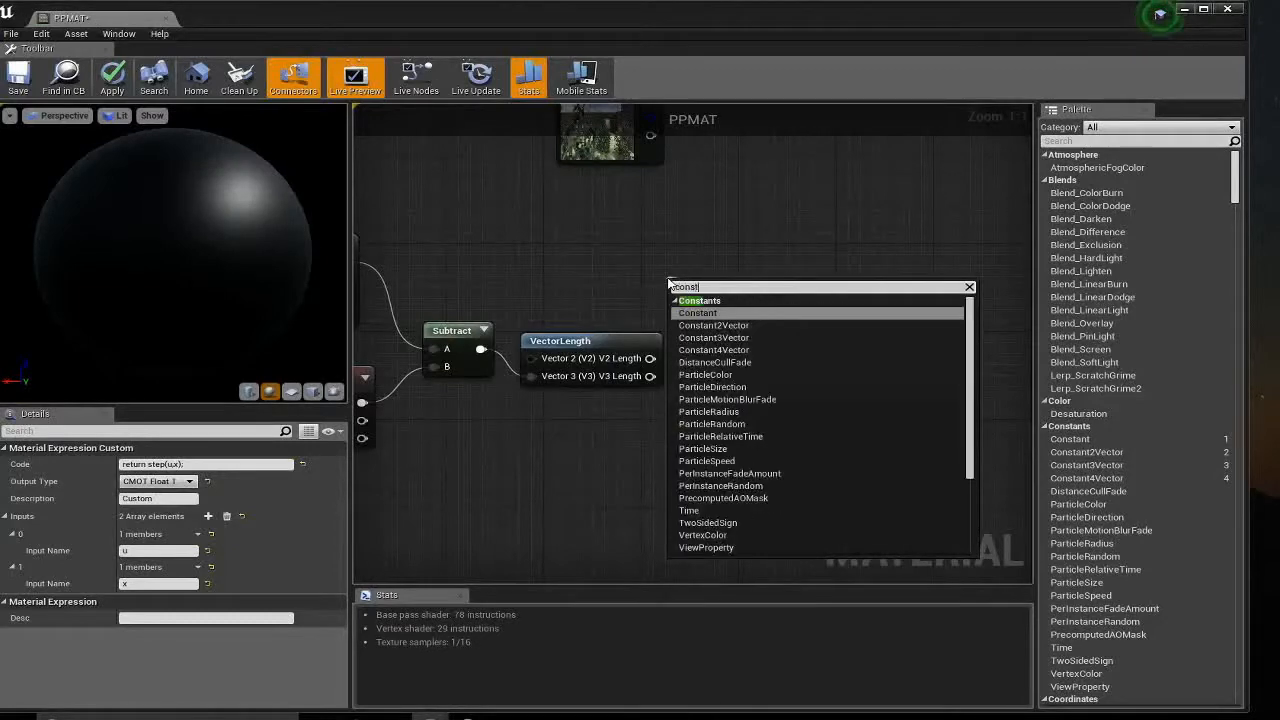
{"action": "key", "text": "Return"}
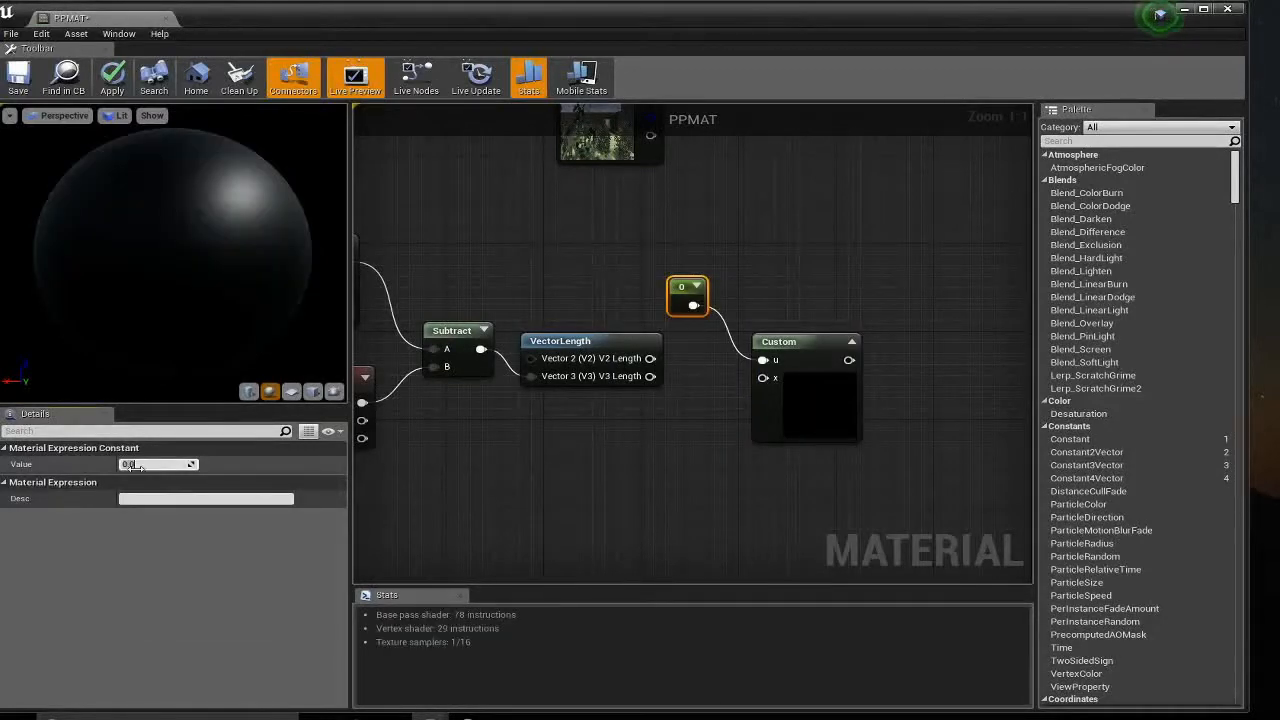
{"action": "key", "text": "Return"}
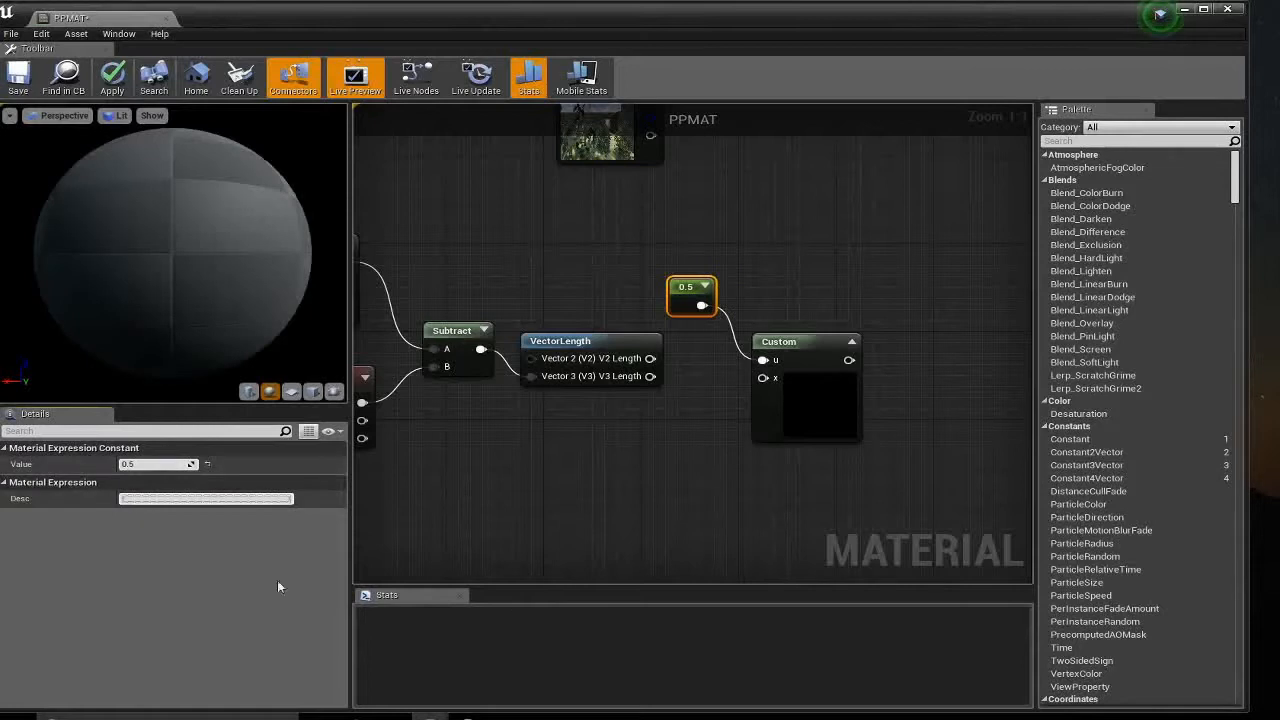
- Connect VectorLength's V3 Length output to the Custom node's x input
{"action": "right_click_drag", "start_coordinate": [628, 433], "coordinate": [597, 438]}
{"action": "left_click_drag", "start_coordinate": [619, 381], "coordinate": [732, 383]}
{"action": "right_click_drag", "start_coordinate": [609, 451], "coordinate": [794, 428]}
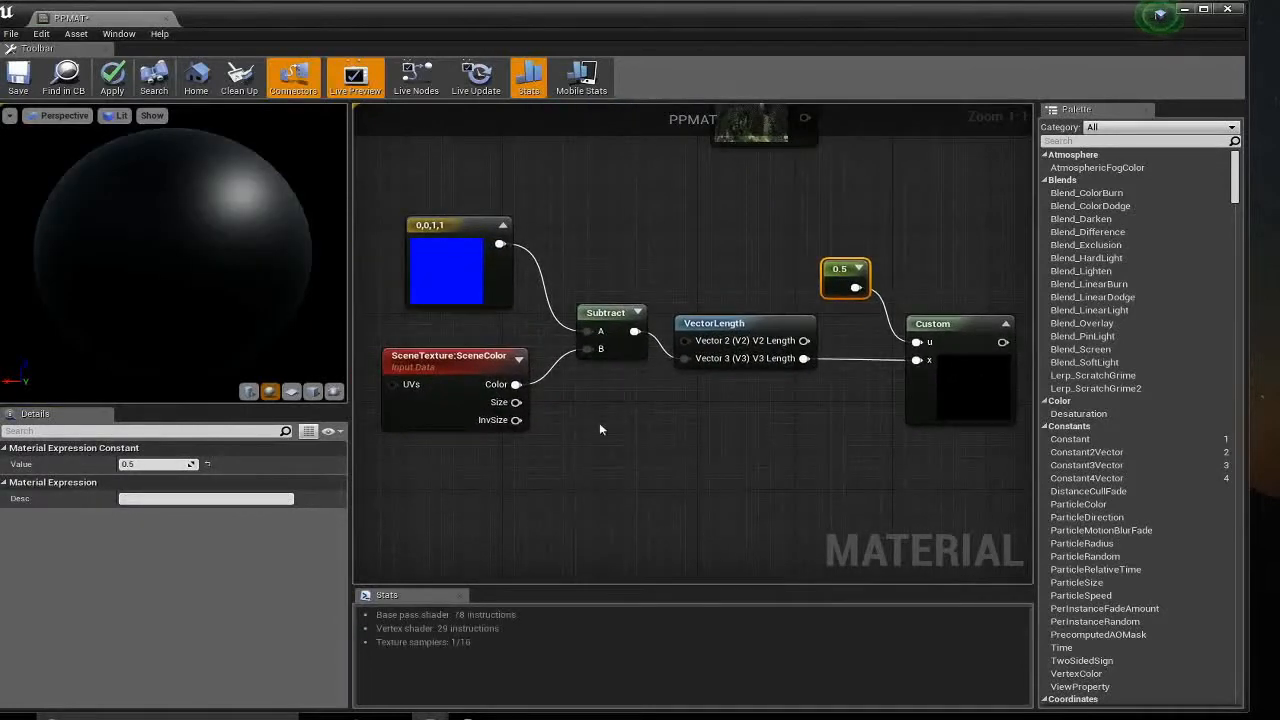
{"action": "left_click", "coordinate": [455, 362]}
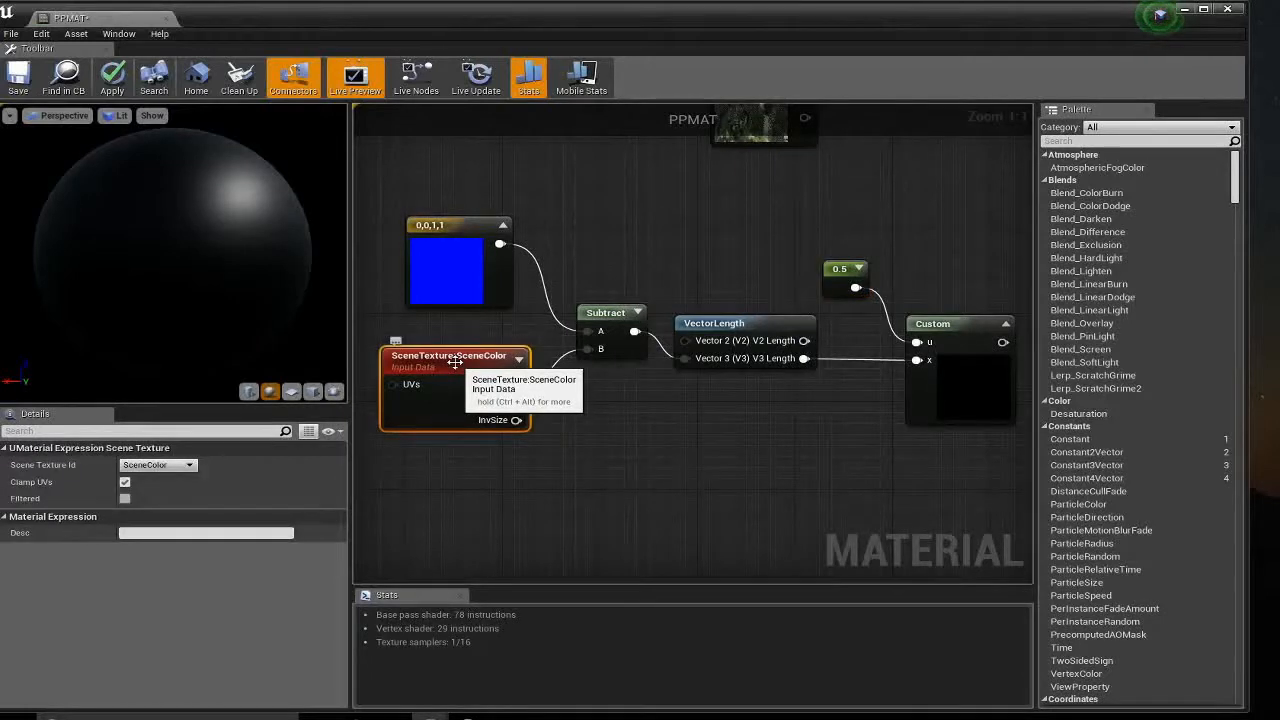
{"action": "left_click", "coordinate": [447, 228]}
{"action": "right_click_drag", "start_coordinate": [790, 418], "coordinate": [674, 428]}
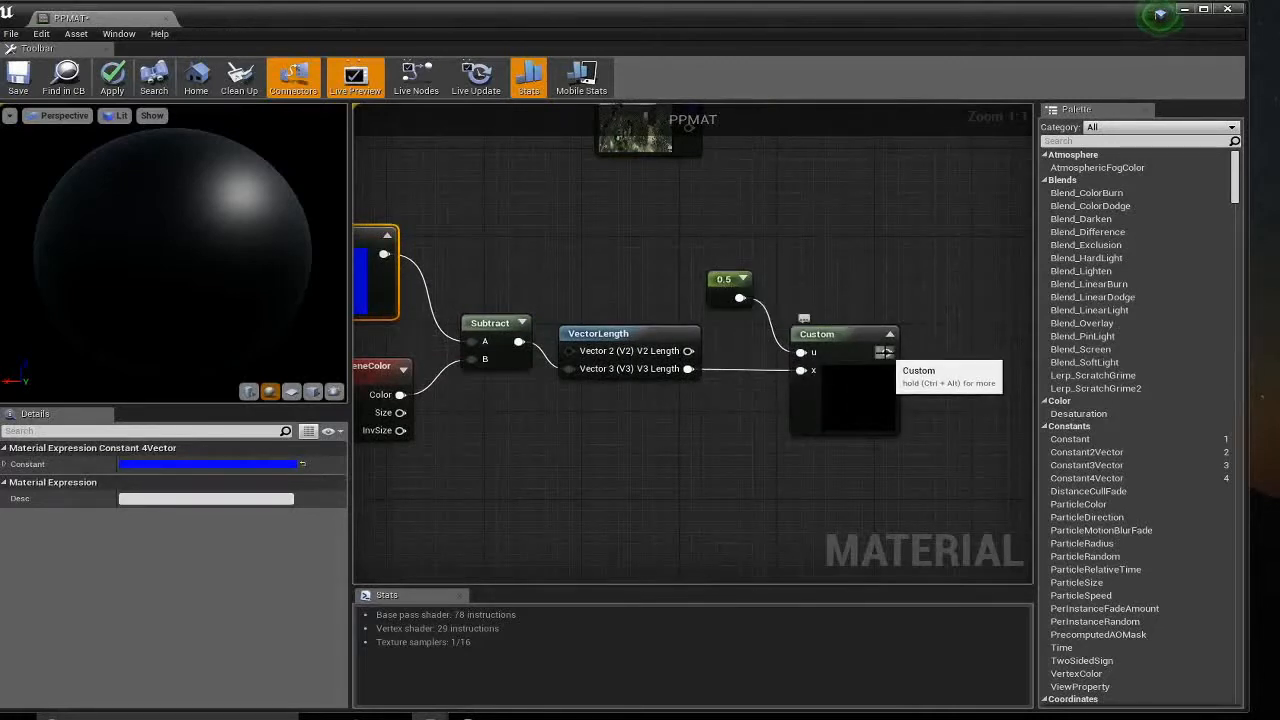
{"action": "left_click", "coordinate": [884, 352]}
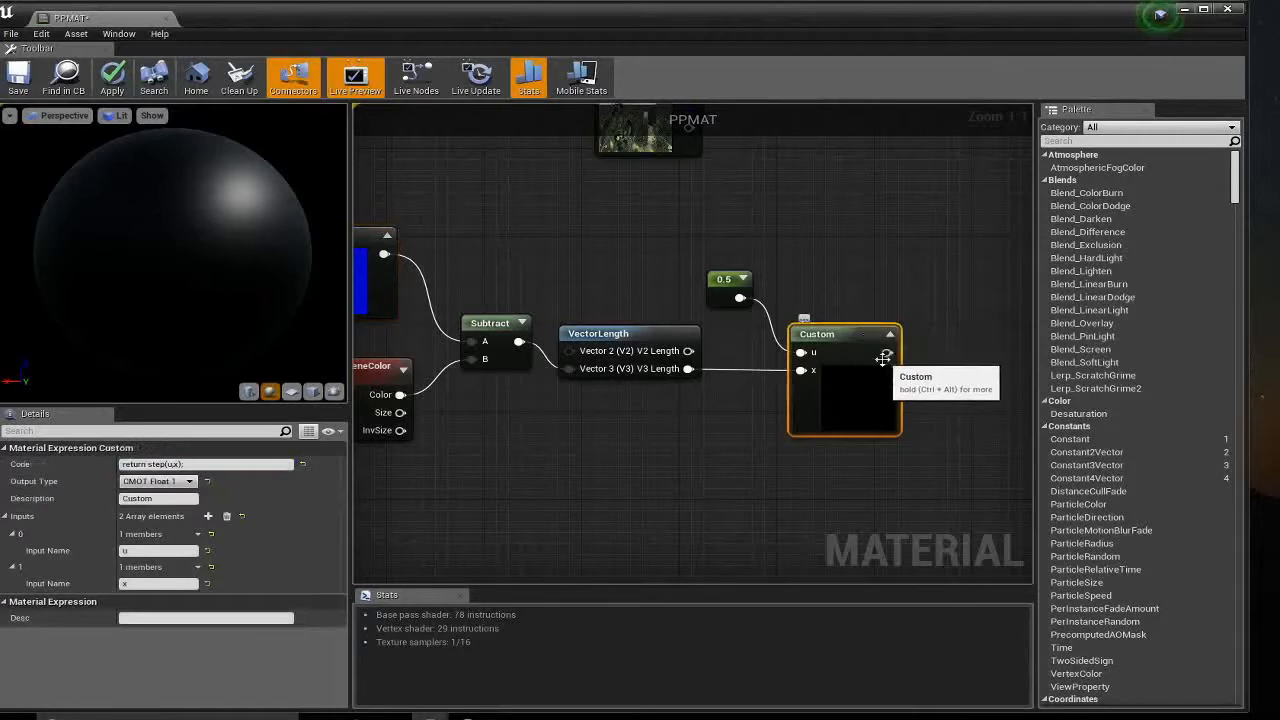
- Shift the Custom node slightly closer to VectorLength and move the PPMAT material node farther away to make room between them
{"action": "right_click_drag", "start_coordinate": [921, 323], "coordinate": [872, 399]}
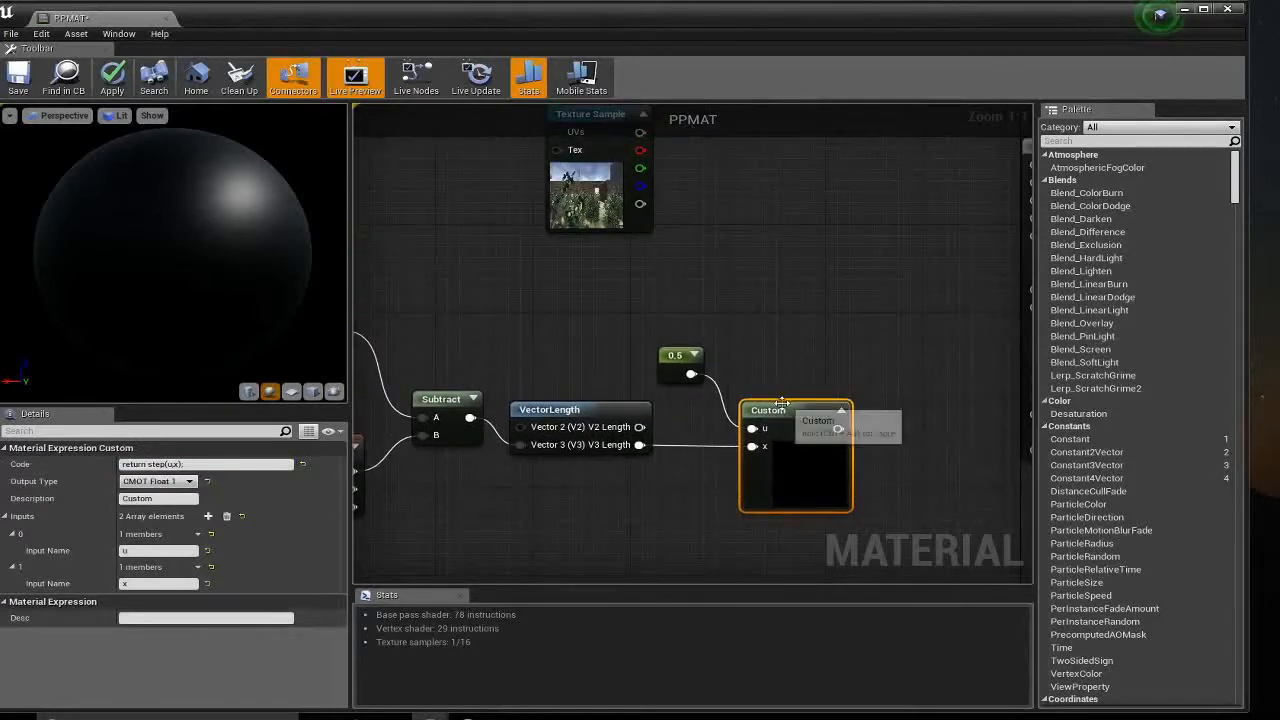
{"action": "left_click_drag", "start_coordinate": [776, 411], "coordinate": [764, 410]}
{"action": "right_click_drag", "start_coordinate": [546, 358], "coordinate": [582, 403]}
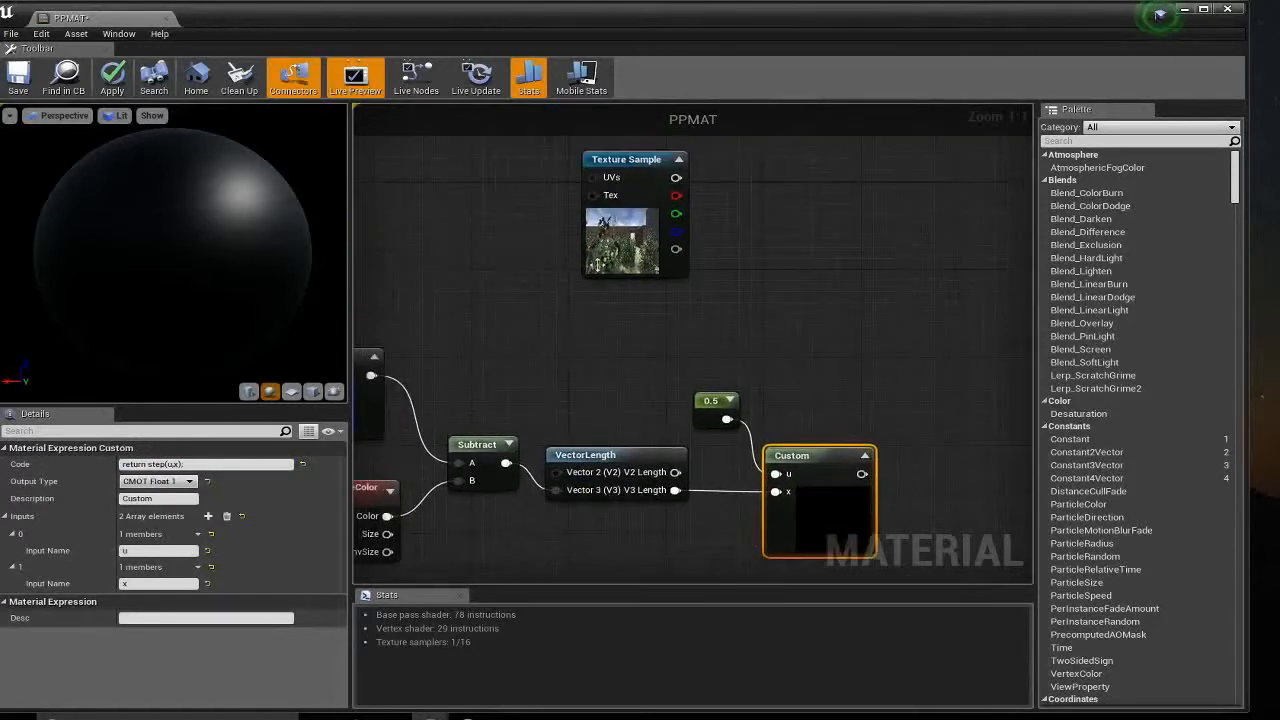
{"action": "right_click_drag", "start_coordinate": [668, 357], "coordinate": [473, 344]}
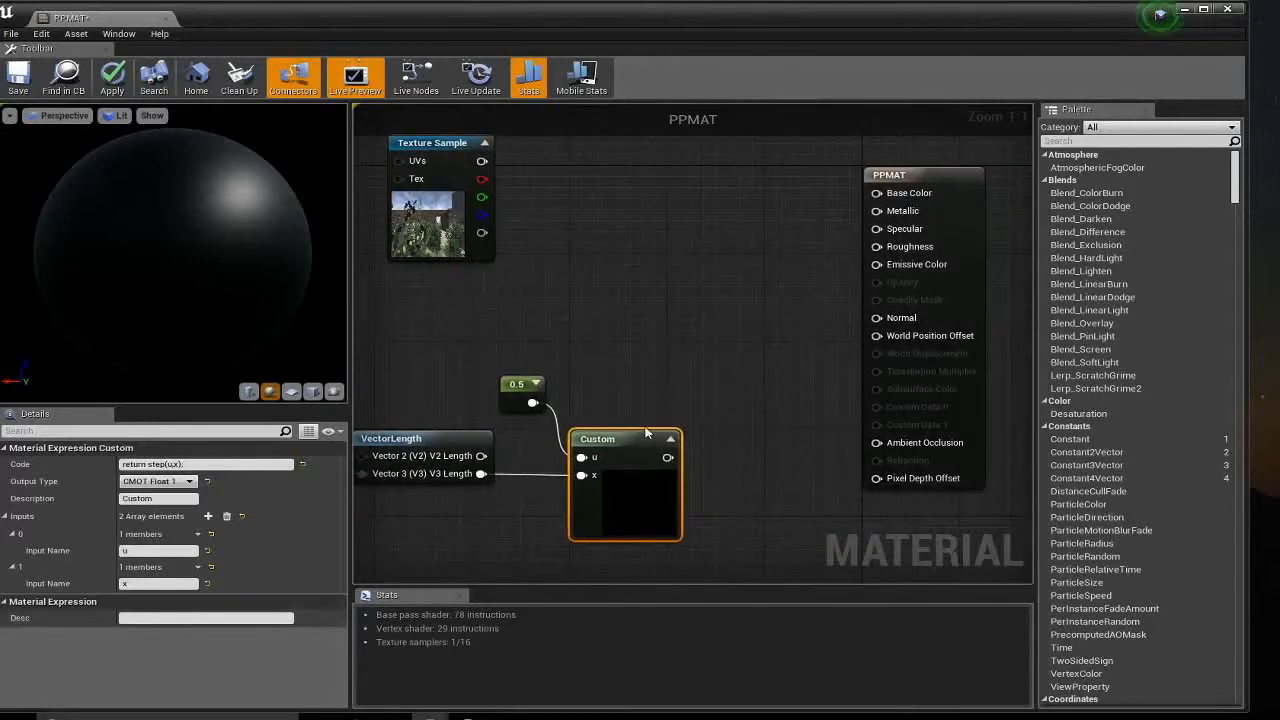
{"action": "left_click_drag", "start_coordinate": [924, 168], "coordinate": [1008, 157]}
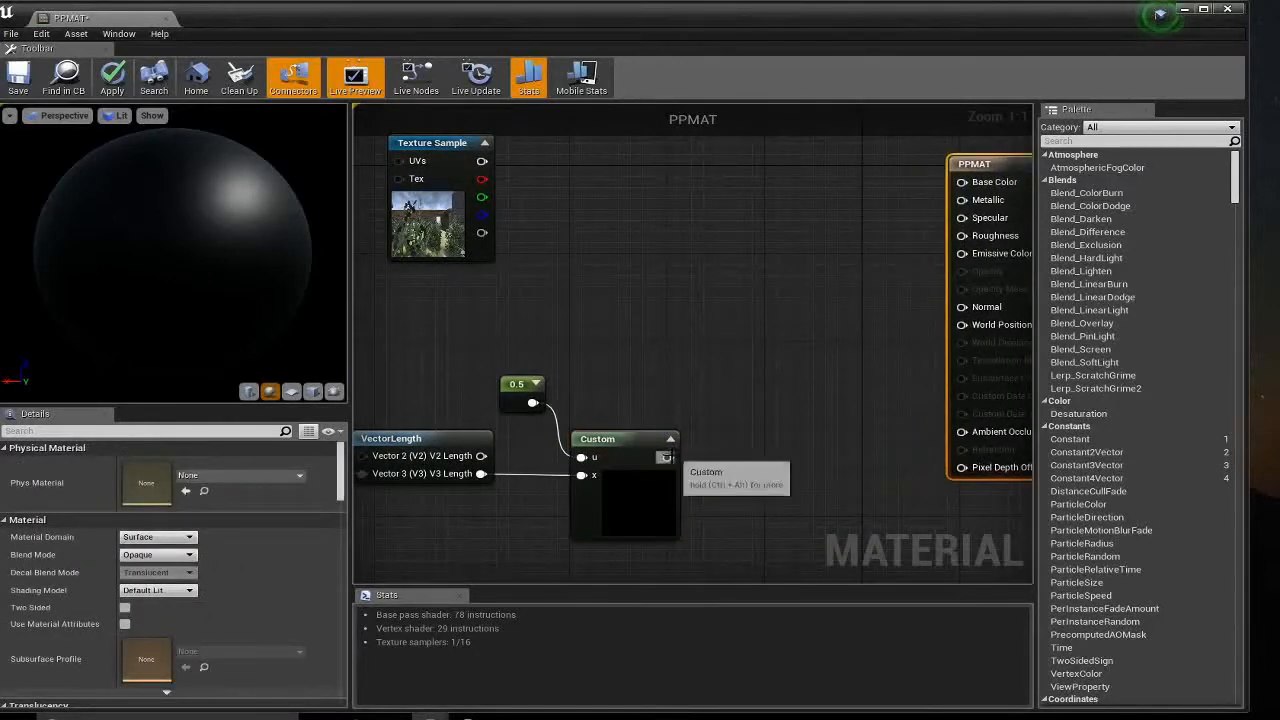
- Add a OneMinus node fed by the Custom node's output
{"action": "left_click_drag", "start_coordinate": [668, 457], "coordinate": [760, 364]}
{"action": "type", "text": "onme"}
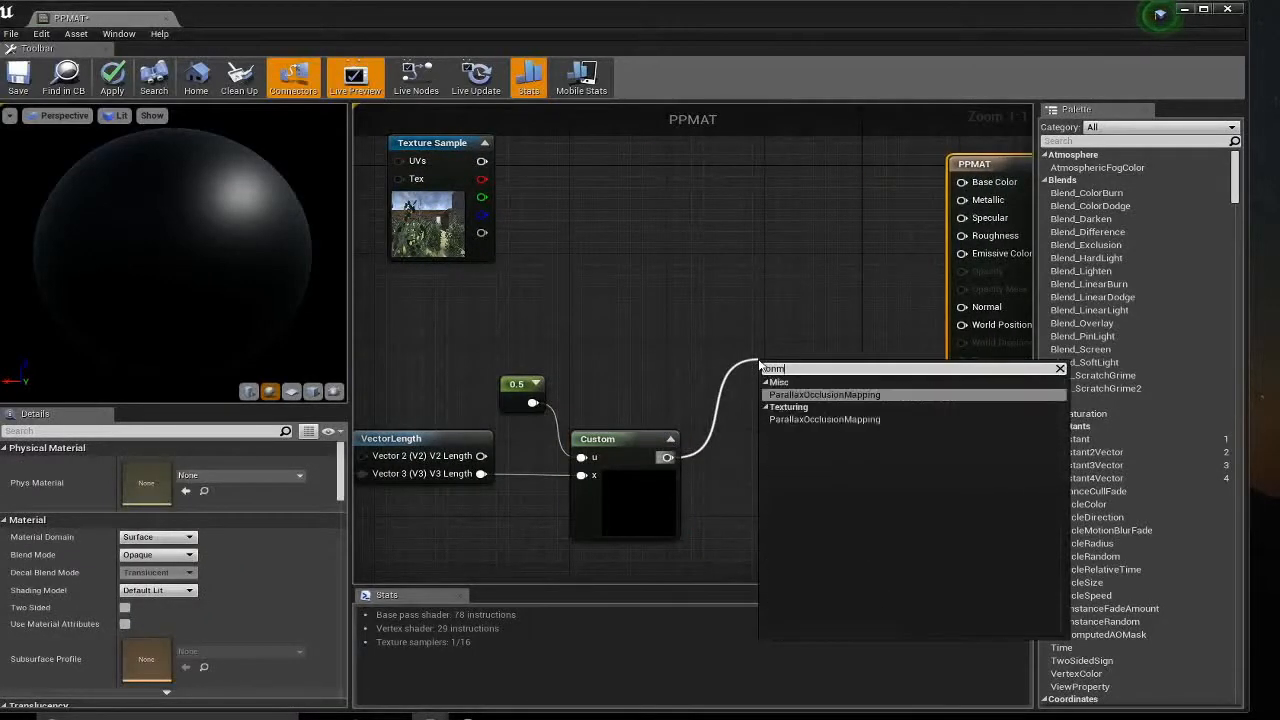
{"action": "key", "text": "BackSpace"}
{"action": "key", "text": "BackSpace"}
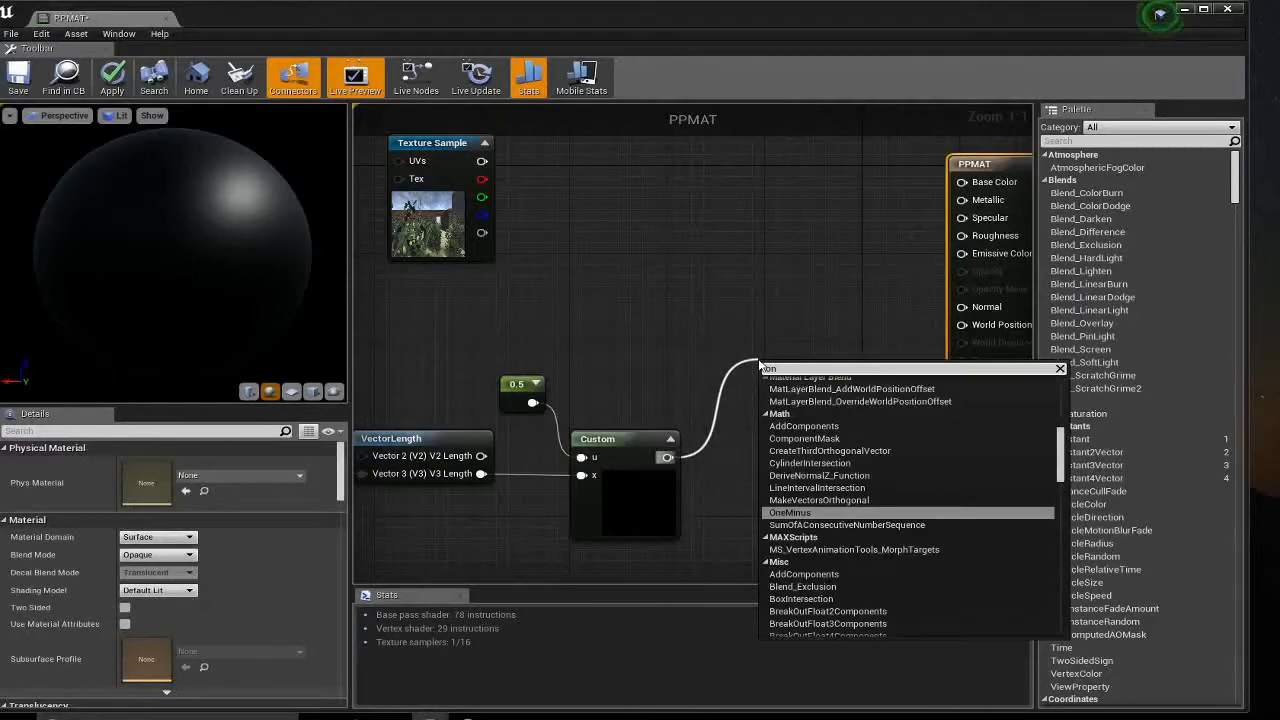
{"action": "left_click", "coordinate": [802, 512]}
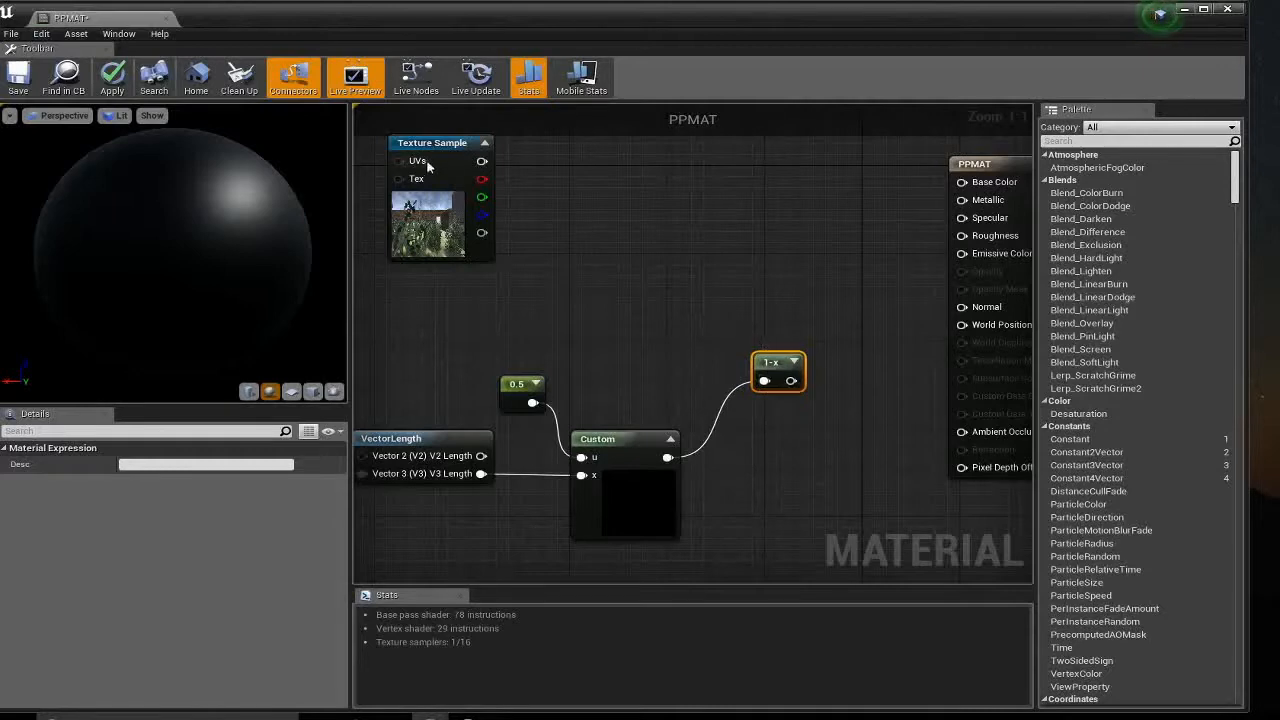
- Add a Multiply node with the Texture Sample's color output feeding A and the 1-x node's output feeding B
{"action": "left_click_drag", "start_coordinate": [480, 160], "coordinate": [783, 222]}
{"action": "type", "text": "mu"}
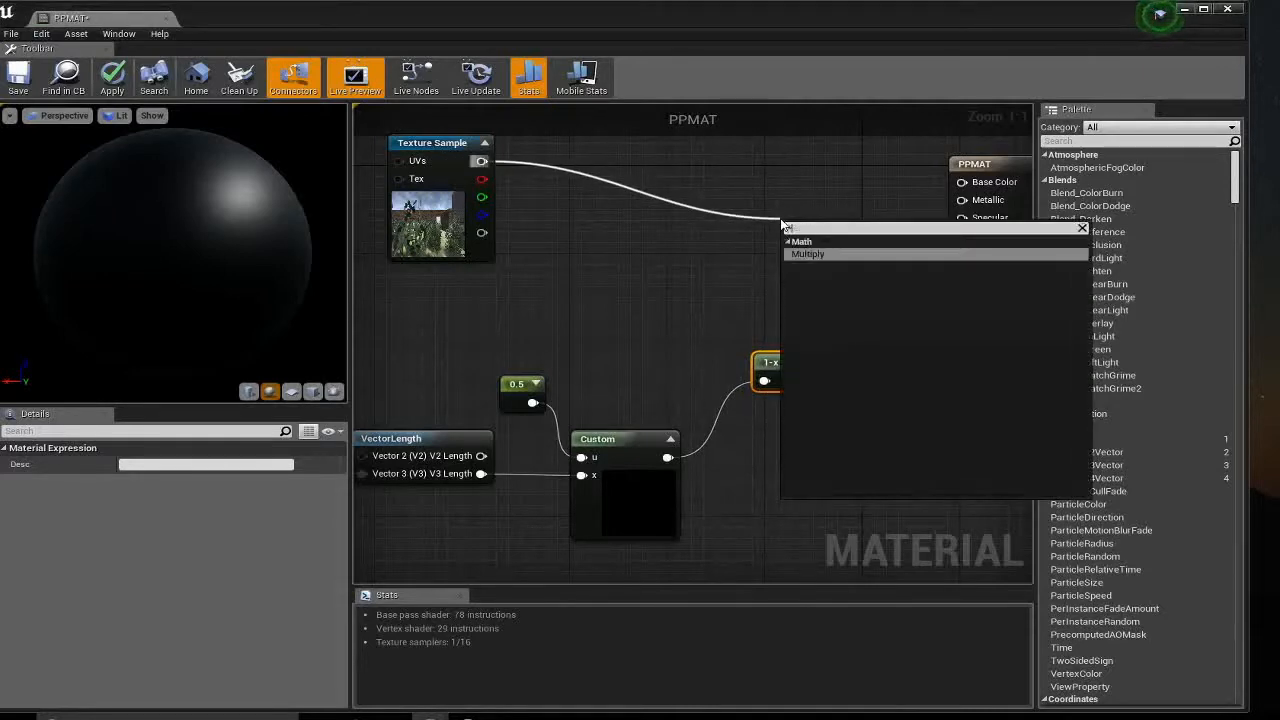
{"action": "left_click", "coordinate": [807, 253]}
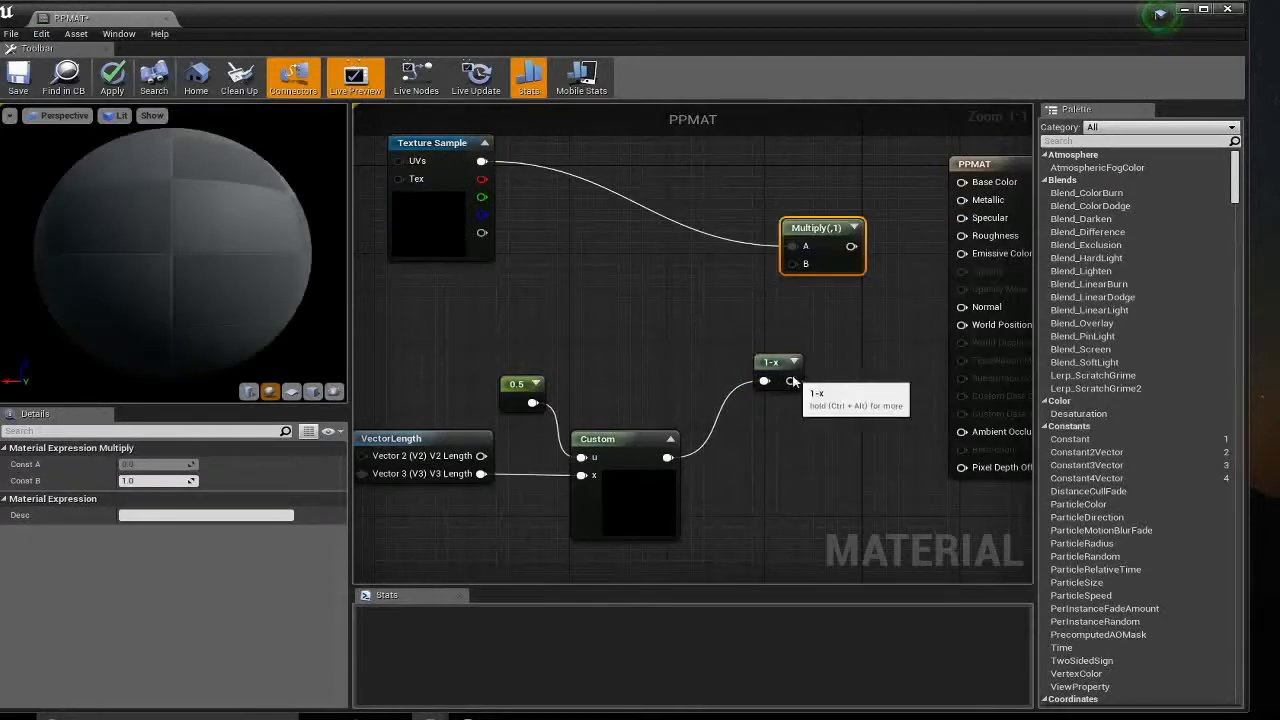
{"action": "left_click_drag", "start_coordinate": [791, 380], "coordinate": [795, 265]}
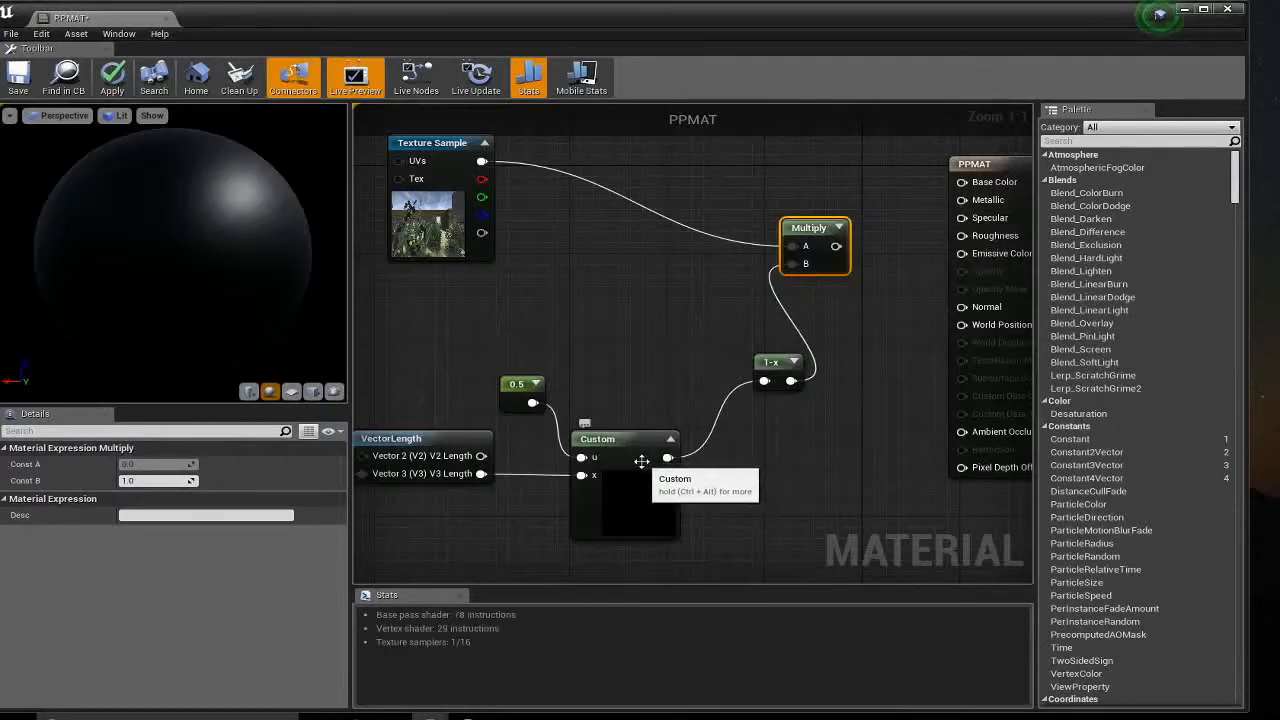
- Nudge the Multiply node fed by the Texture Sample slightly farther above the 1-x node
{"action": "left_click_drag", "start_coordinate": [599, 415], "coordinate": [810, 383]}
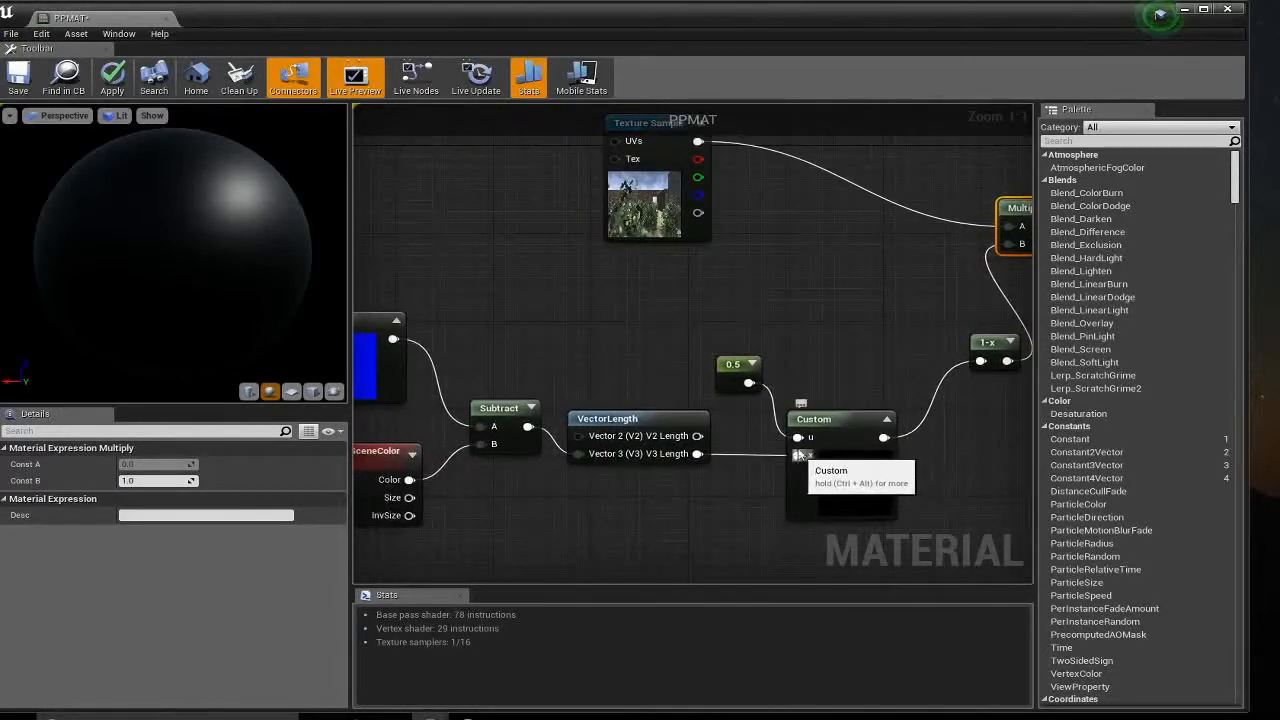
{"action": "right_click_drag", "start_coordinate": [640, 374], "coordinate": [789, 361]}
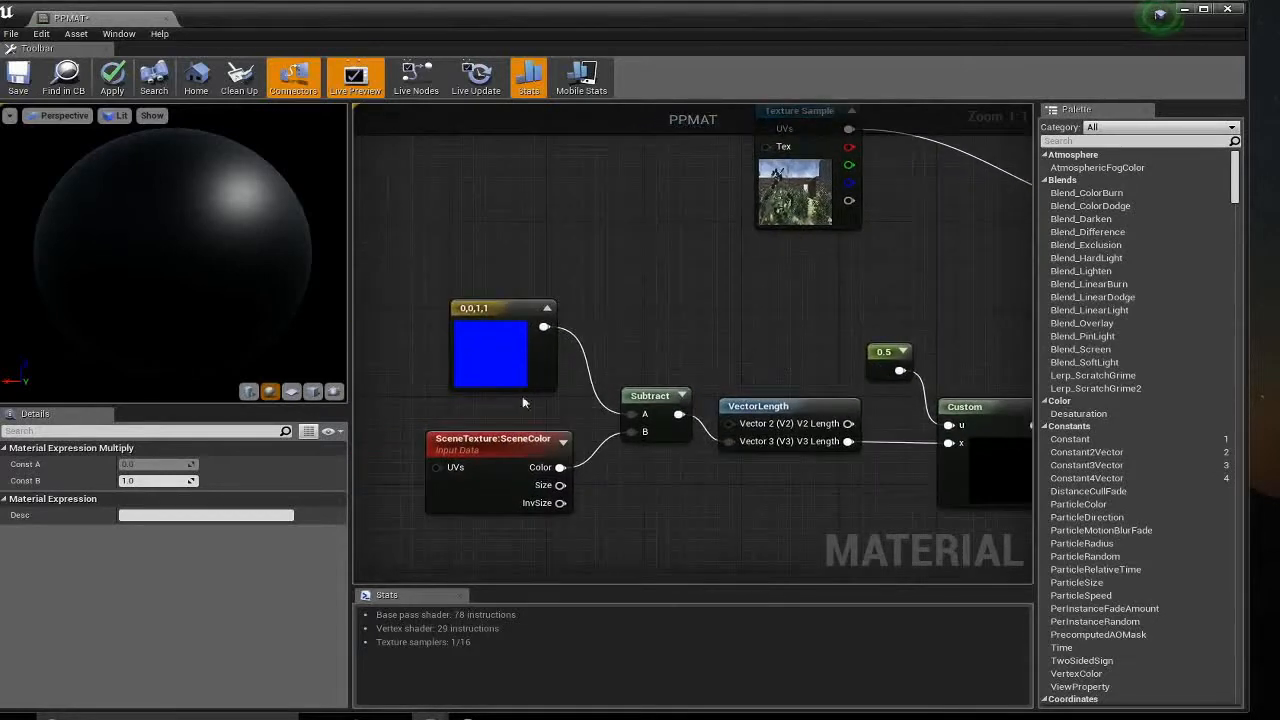
{"action": "left_click", "coordinate": [498, 441]}
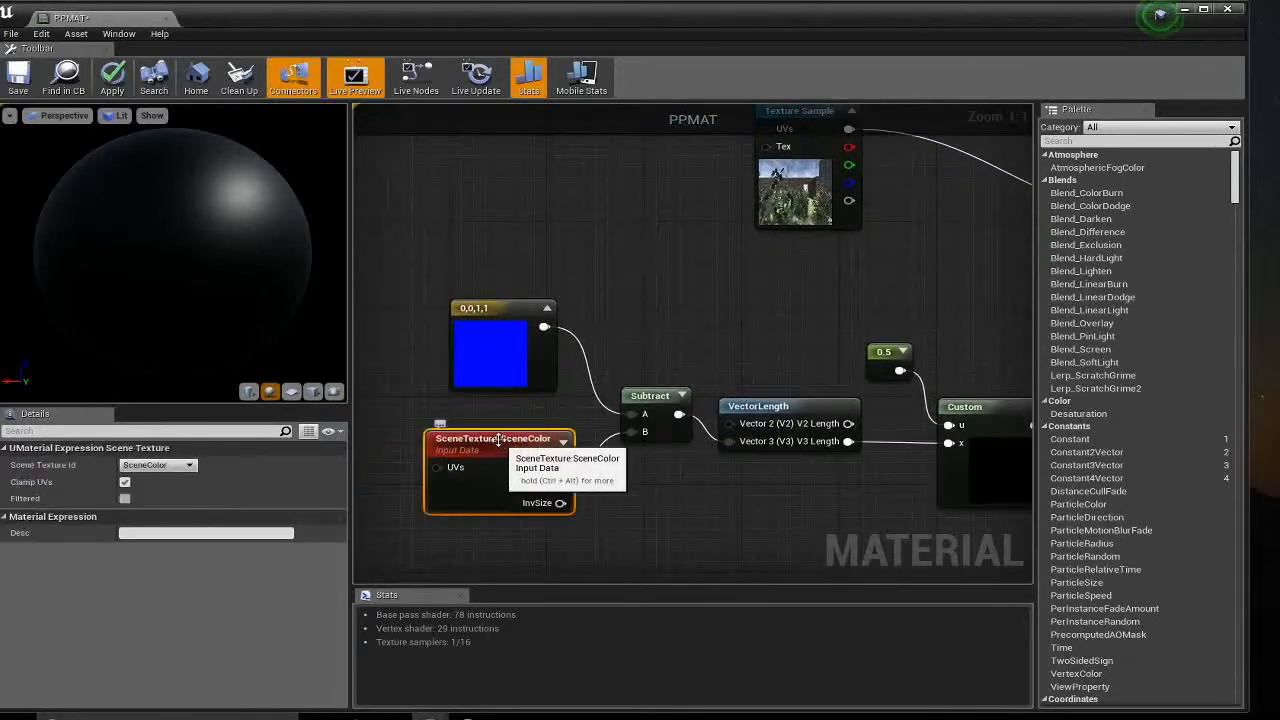
{"action": "right_click_drag", "start_coordinate": [501, 359], "coordinate": [471, 400]}
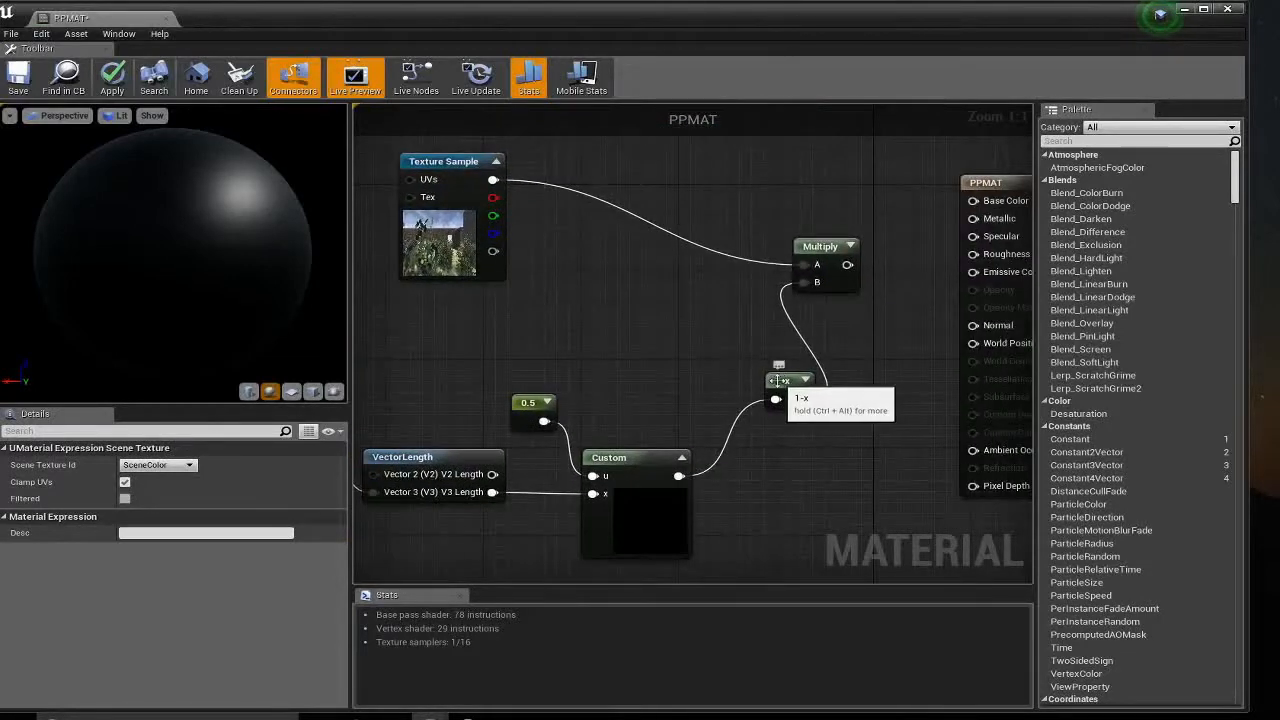
{"action": "right_click_drag", "start_coordinate": [720, 326], "coordinate": [704, 396]}
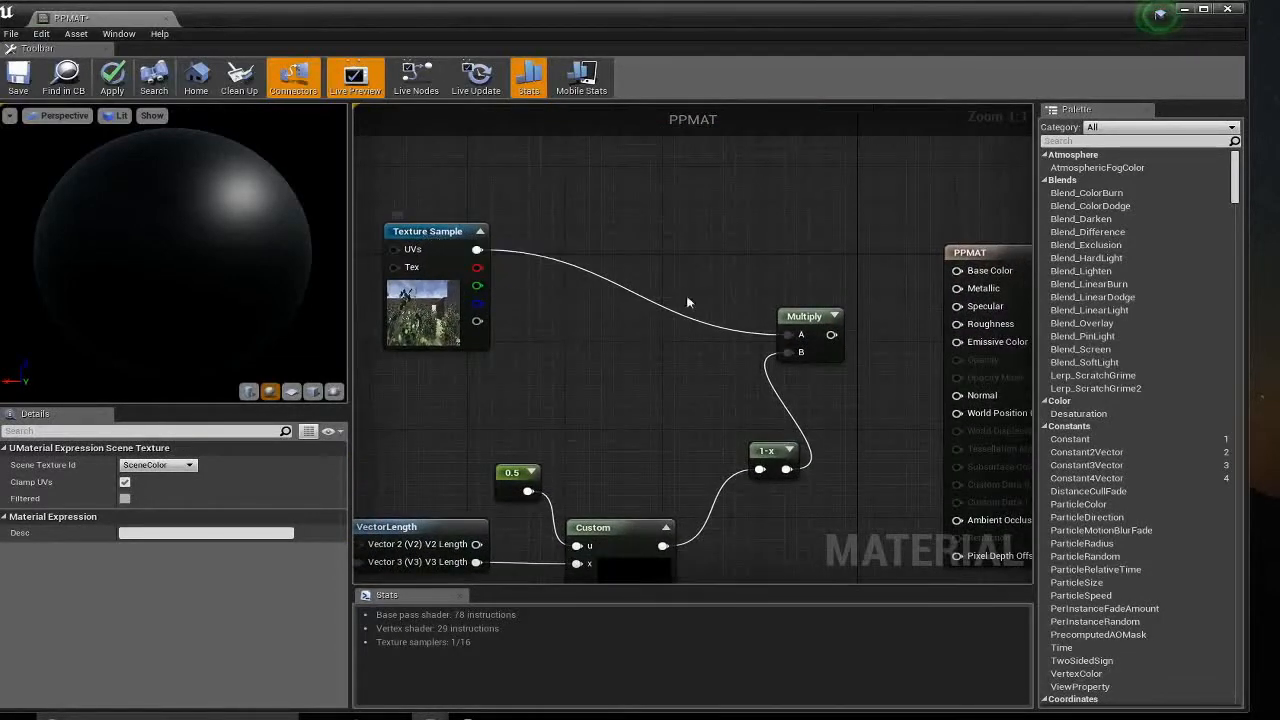
{"action": "left_click_drag", "start_coordinate": [800, 316], "coordinate": [797, 297]}
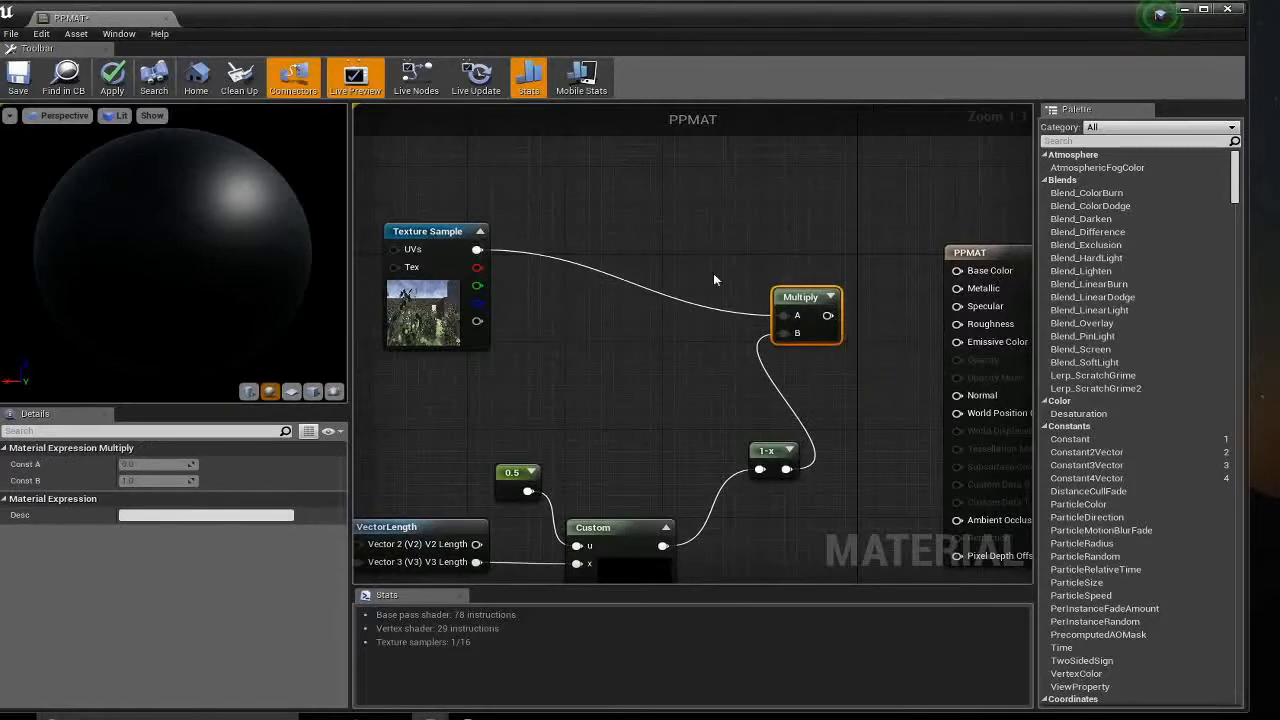
- Add a second Multiply node with the Custom output feeding A and the SceneTexture's Color output feeding B
{"action": "right_click_drag", "start_coordinate": [671, 433], "coordinate": [806, 240]}
{"action": "right_click_drag", "start_coordinate": [655, 390], "coordinate": [815, 372]}
{"action": "right_click_drag", "start_coordinate": [873, 313], "coordinate": [817, 294]}
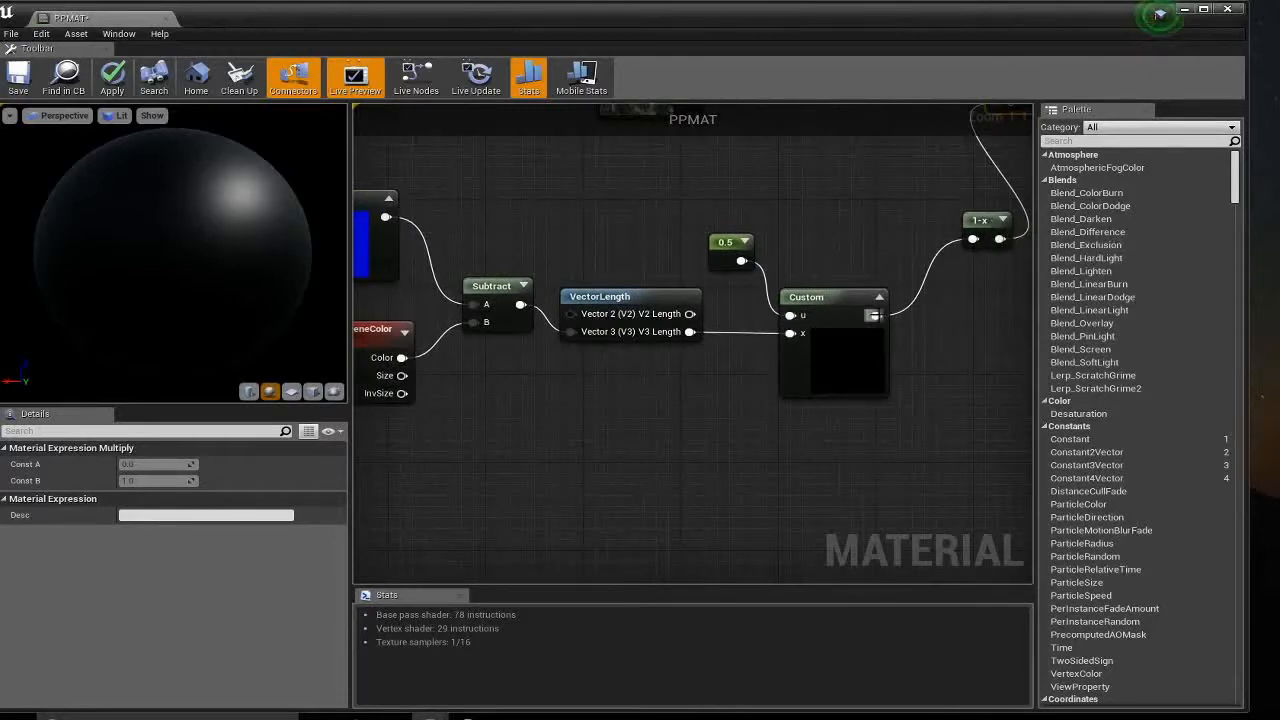
{"action": "left_click_drag", "start_coordinate": [873, 315], "coordinate": [998, 397]}
{"action": "type", "text": "mult"}
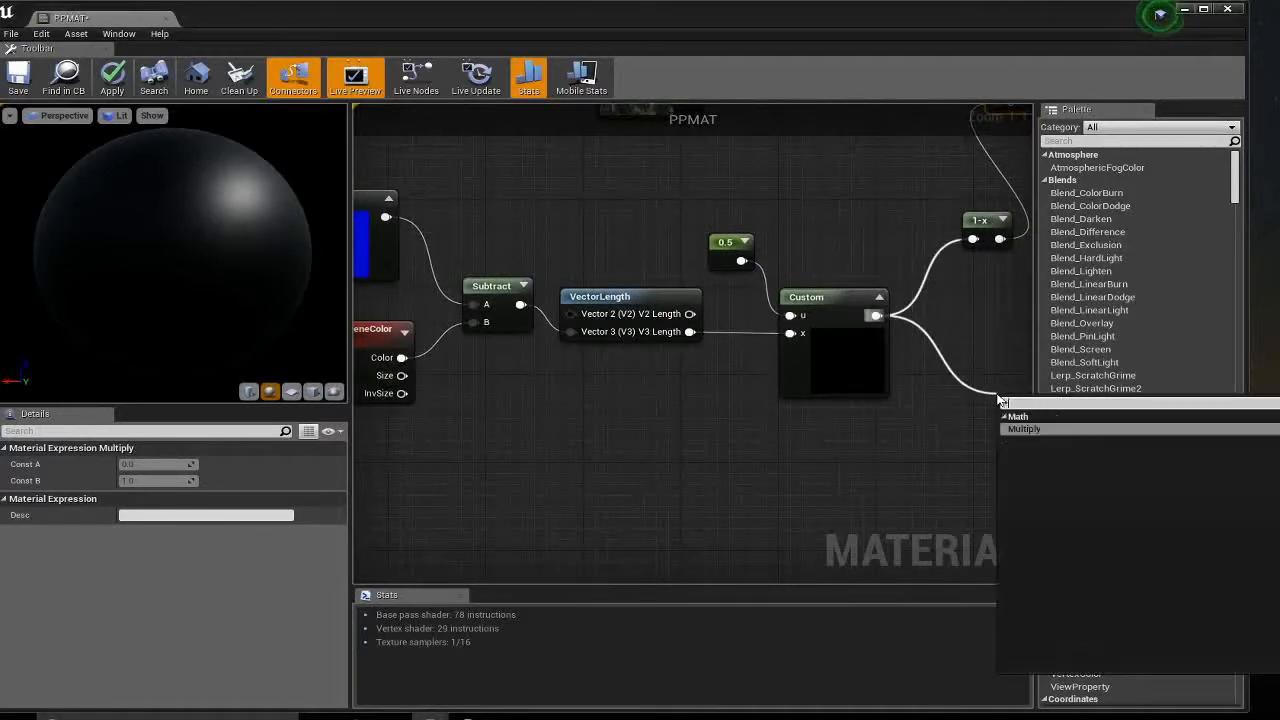
{"action": "key", "text": "Return"}
{"action": "left_click_drag", "start_coordinate": [401, 357], "coordinate": [1008, 442]}
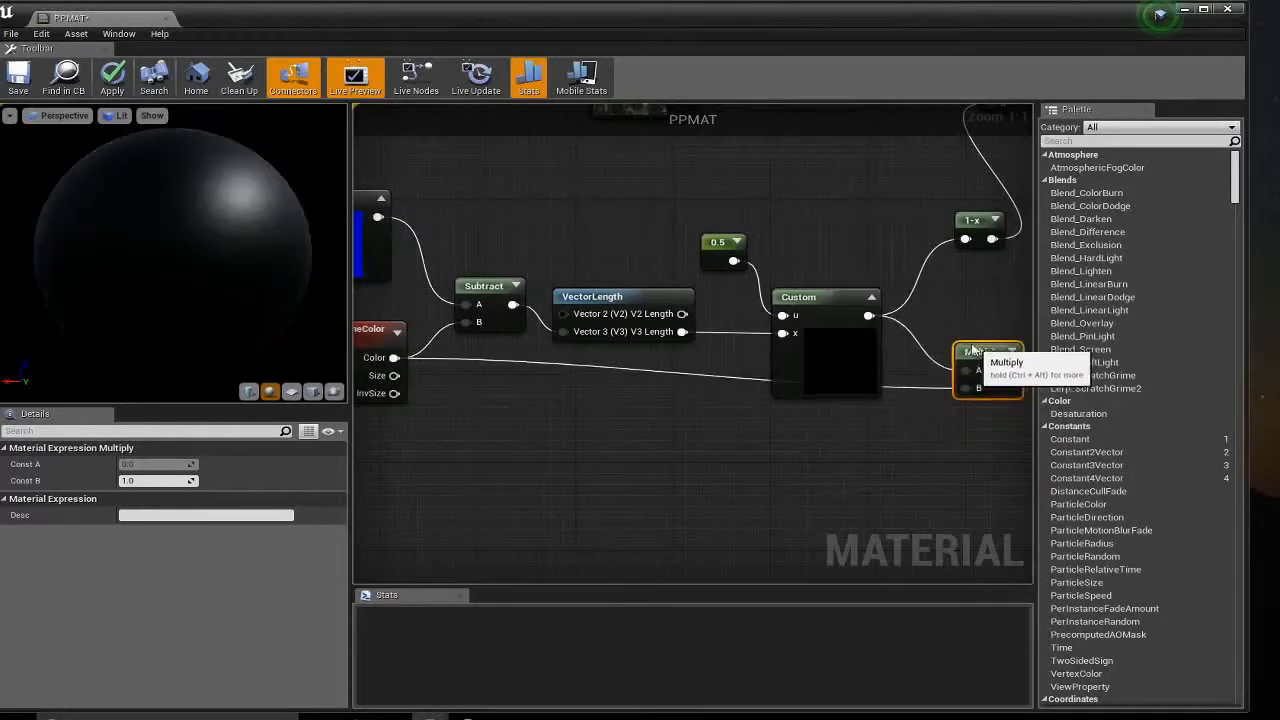
{"action": "right_click_drag", "start_coordinate": [581, 434], "coordinate": [714, 465]}
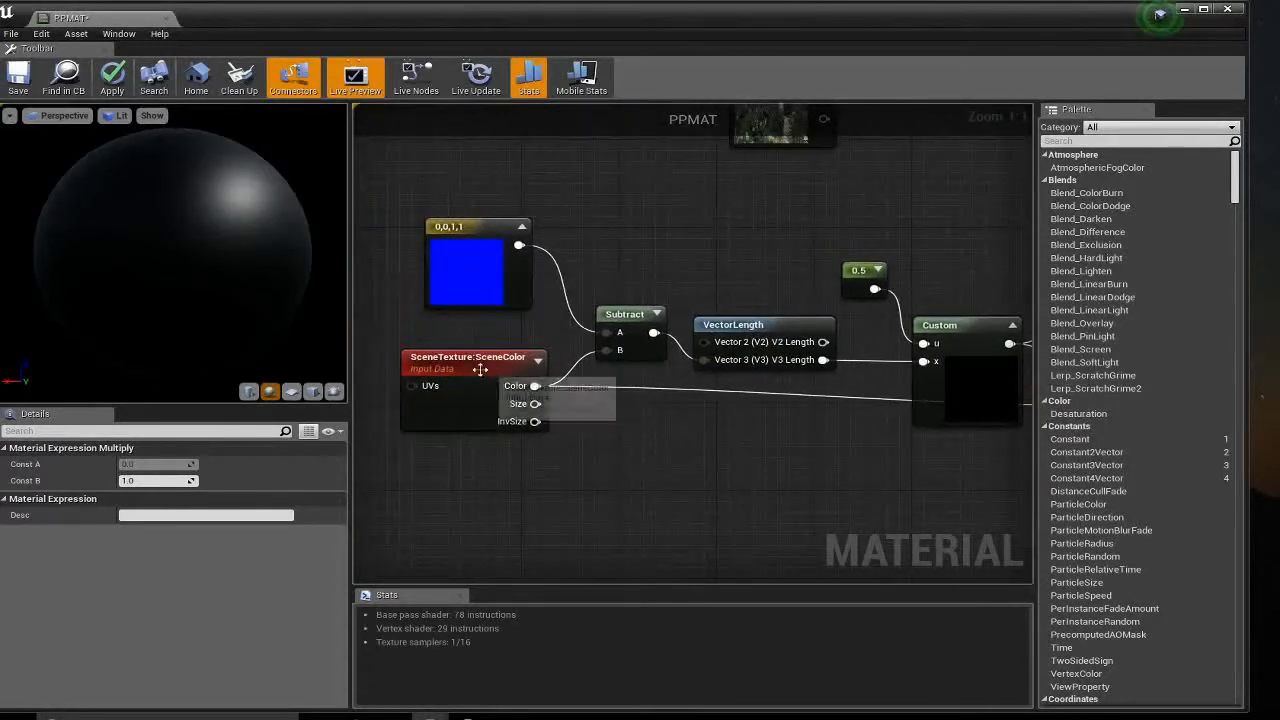
{"action": "right_click_drag", "start_coordinate": [735, 407], "coordinate": [608, 404]}
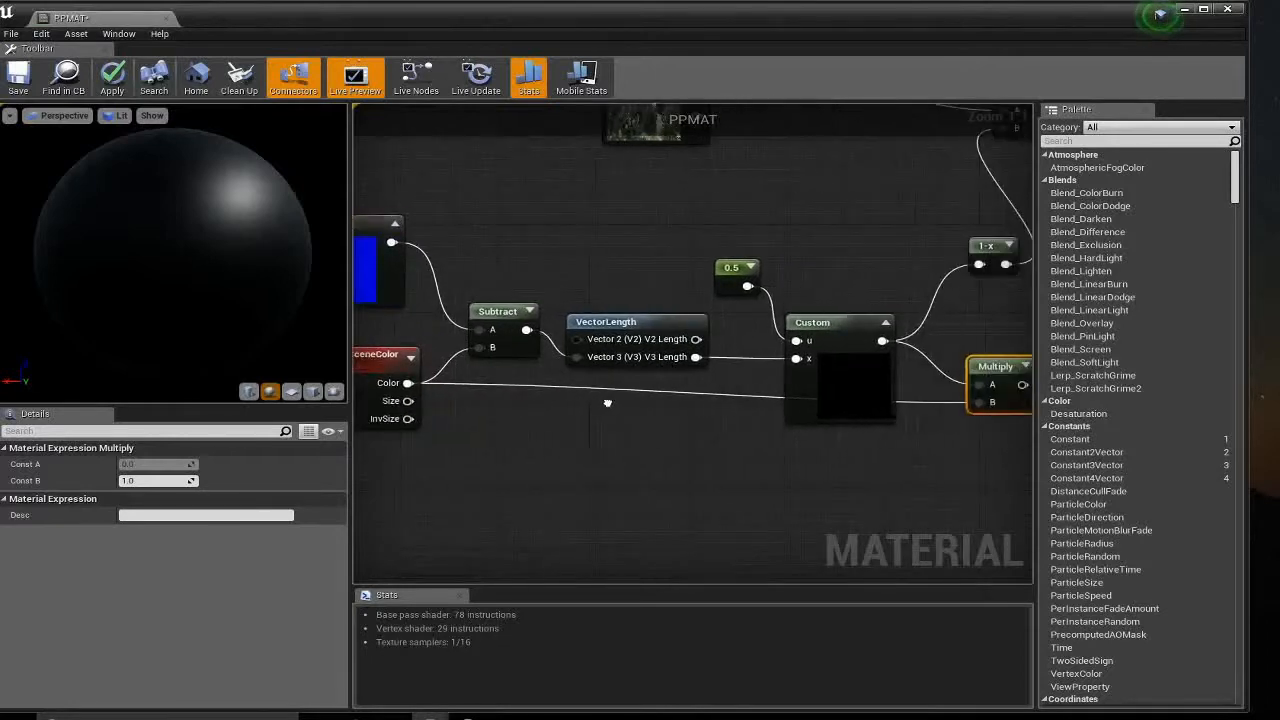
{"action": "right_click_drag", "start_coordinate": [675, 362], "coordinate": [546, 353]}
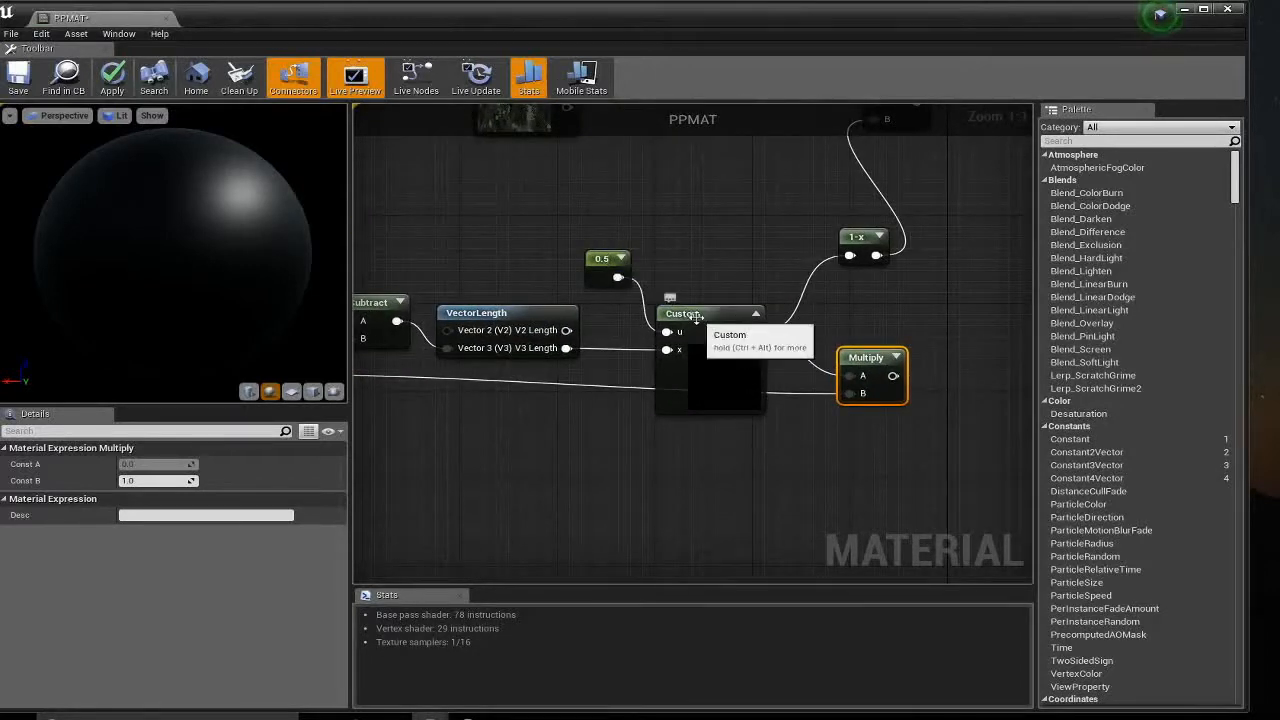
{"action": "right_click_drag", "start_coordinate": [697, 316], "coordinate": [690, 403]}
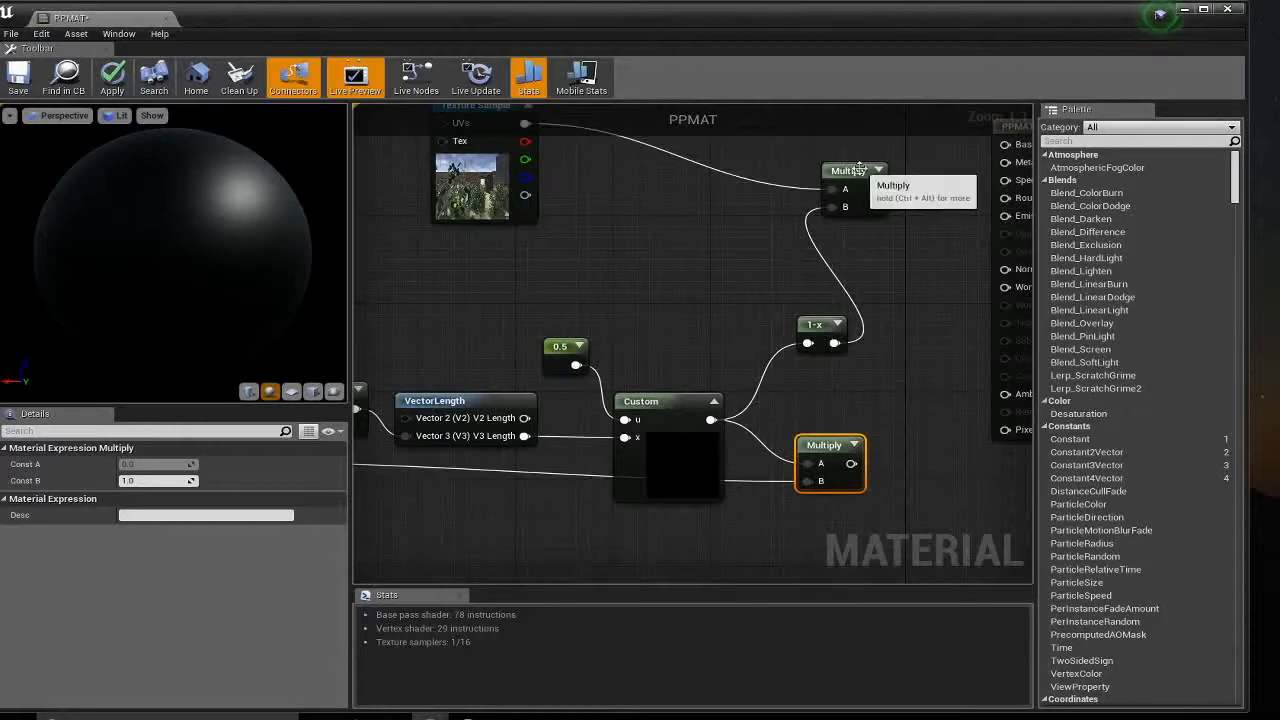
- Move the PPMAT result node farther away from the Multiply nodes to make room for more nodes
{"action": "right_click_drag", "start_coordinate": [712, 311], "coordinate": [741, 212]}
{"action": "right_click_drag", "start_coordinate": [470, 462], "coordinate": [607, 491]}
{"action": "right_click_drag", "start_coordinate": [727, 265], "coordinate": [385, 319]}
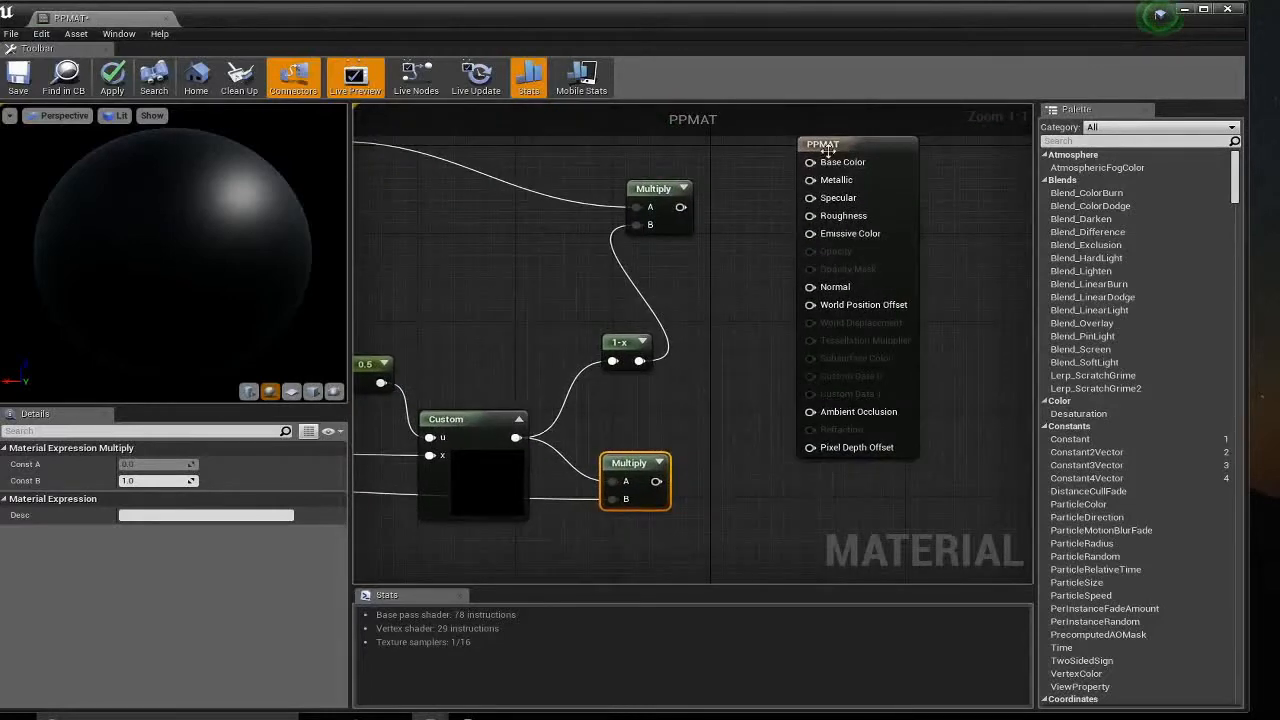
{"action": "left_click_drag", "start_coordinate": [826, 150], "coordinate": [934, 150]}
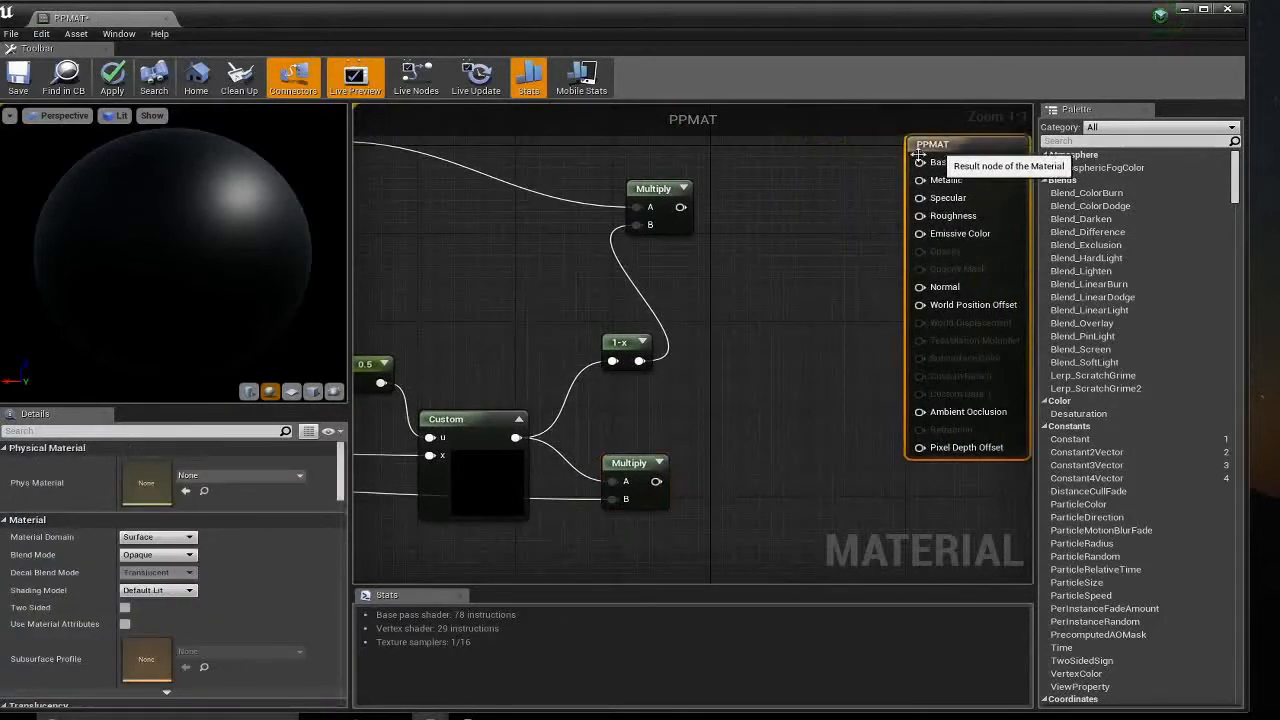
- Add an Add node with the Texture Sample's Multiply feeding A and the SceneTexture's Multiply feeding B
{"action": "left_click", "coordinate": [665, 190]}
{"action": "right_click_drag", "start_coordinate": [518, 288], "coordinate": [668, 316]}
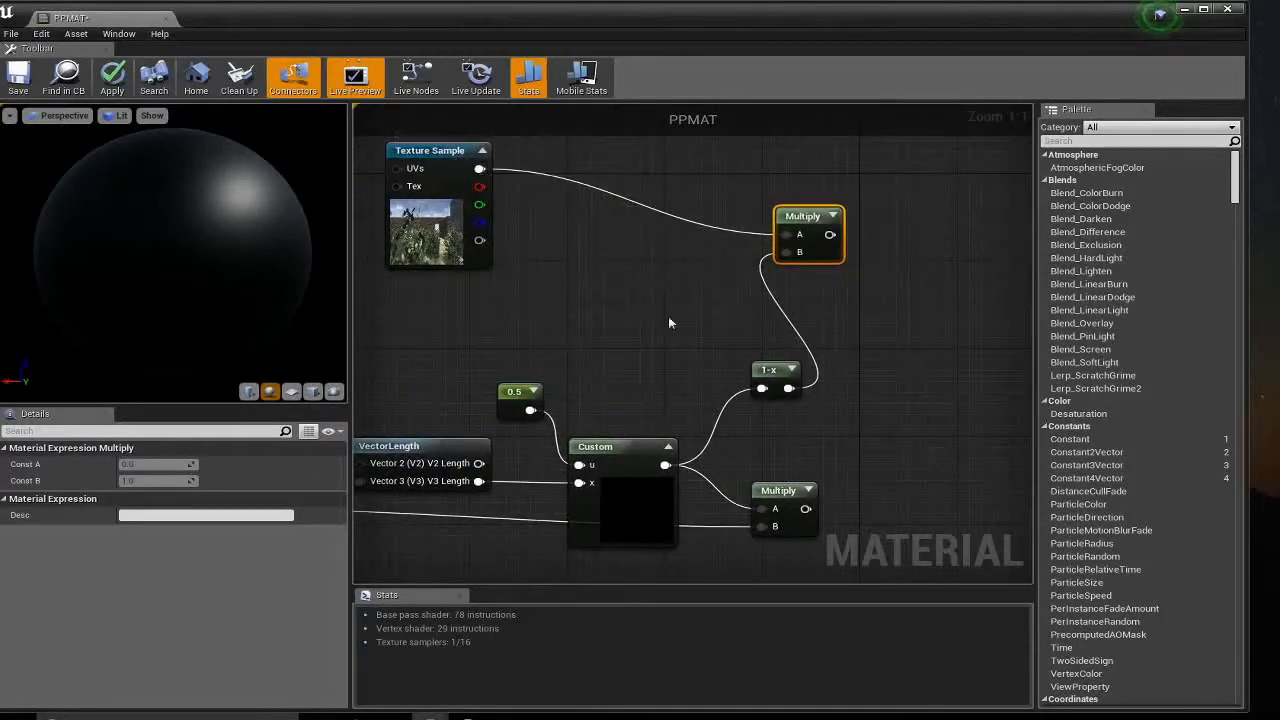
{"action": "left_click", "coordinate": [776, 490]}
{"action": "right_click_drag", "start_coordinate": [606, 514], "coordinate": [816, 485]}
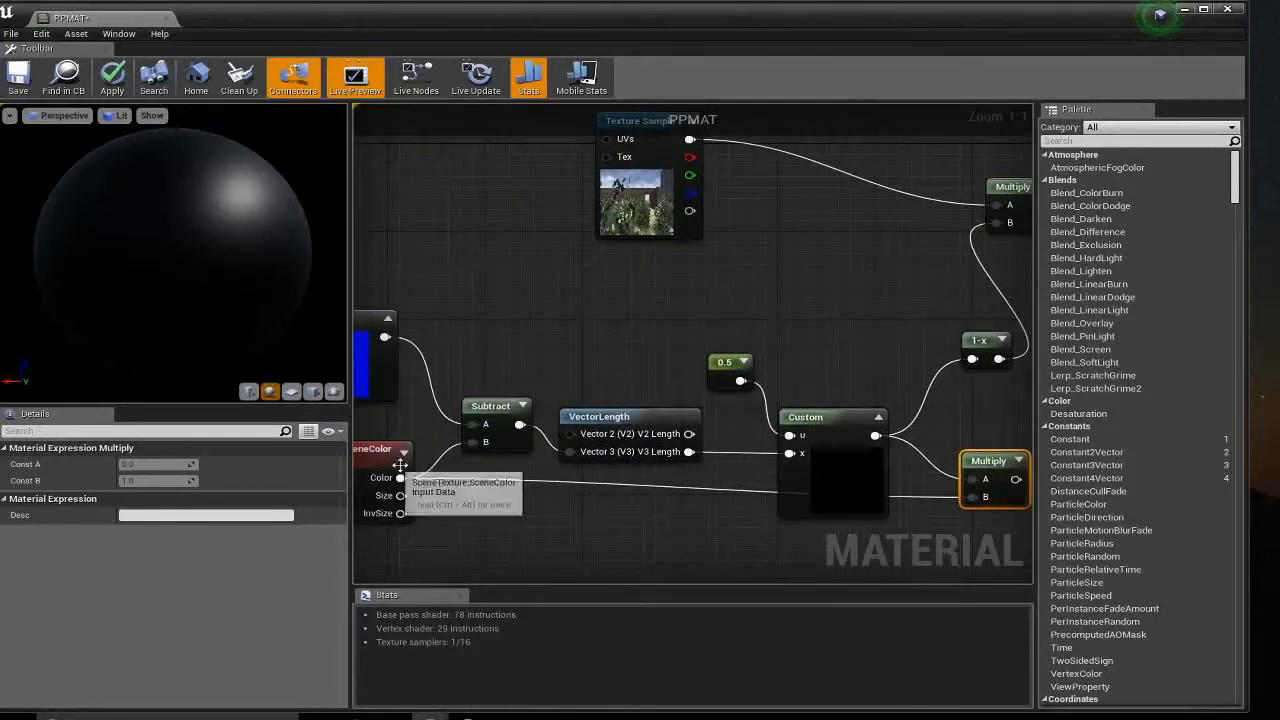
{"action": "right_click_drag", "start_coordinate": [857, 343], "coordinate": [566, 366]}
{"action": "left_click_drag", "start_coordinate": [748, 228], "coordinate": [855, 352]}
{"action": "type", "text": "add"}
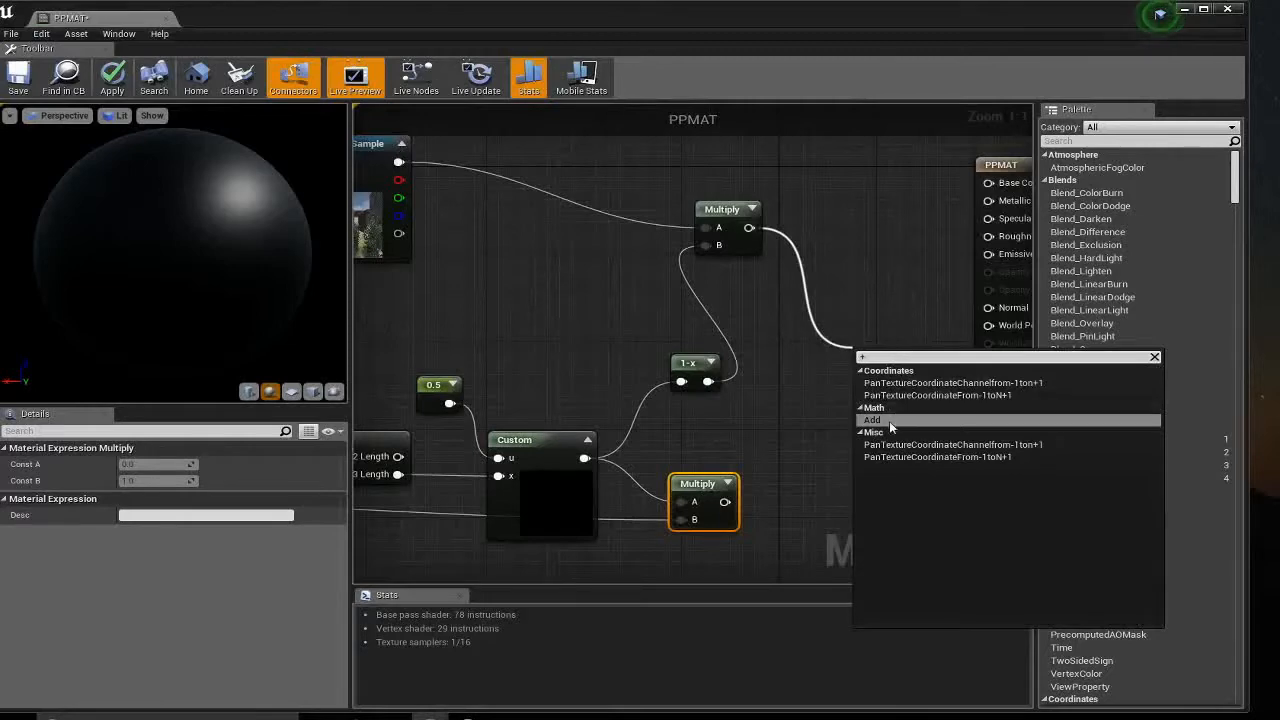
{"action": "left_click", "coordinate": [889, 421]}
{"action": "left_click_drag", "start_coordinate": [725, 502], "coordinate": [857, 393]}
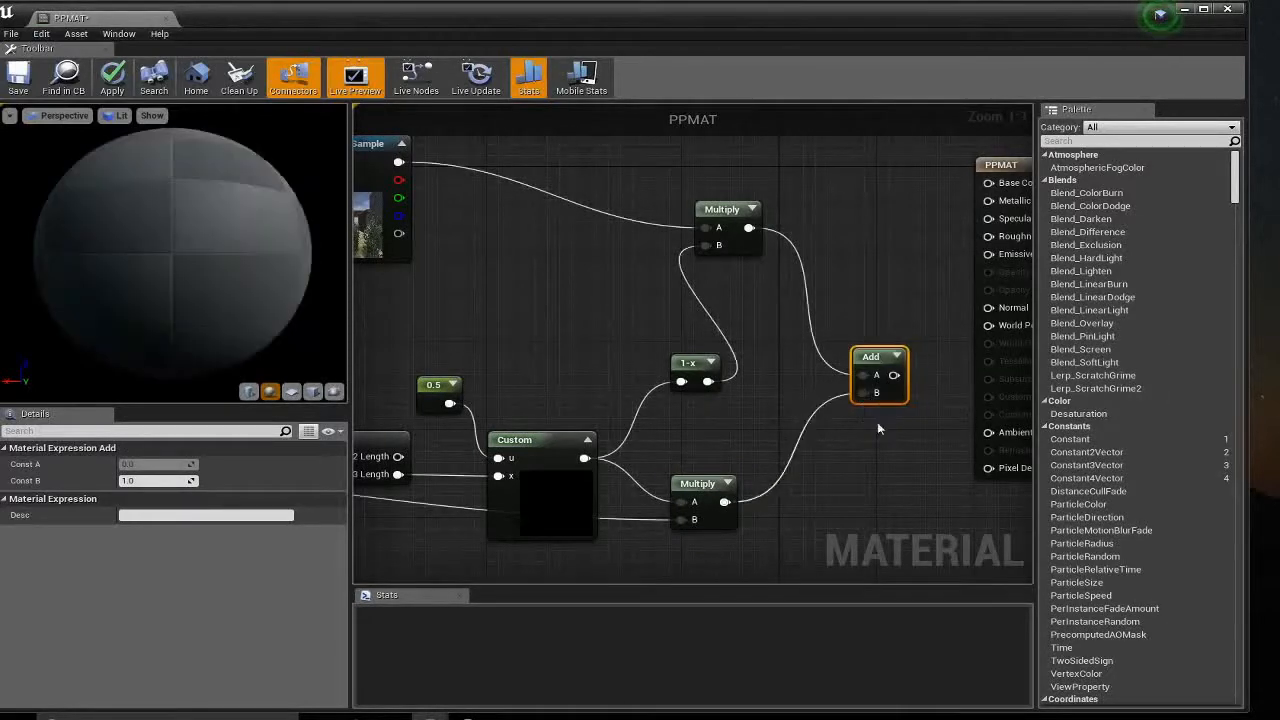
- Set PPMAT's Material Domain to Post Process and connect the Add node's output to Emissive Color
{"action": "right_click_drag", "start_coordinate": [910, 454], "coordinate": [743, 463]}
{"action": "left_click", "coordinate": [876, 181]}
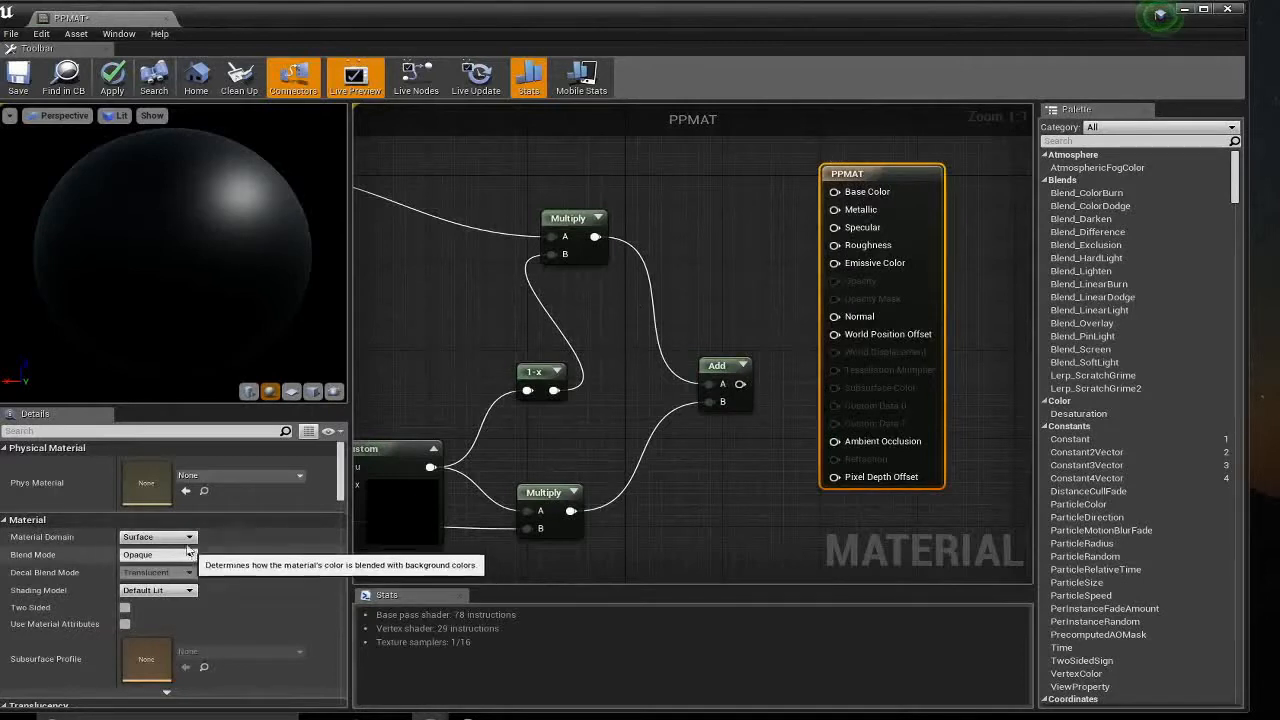
{"action": "left_click", "coordinate": [185, 537]}
{"action": "left_click", "coordinate": [150, 585]}
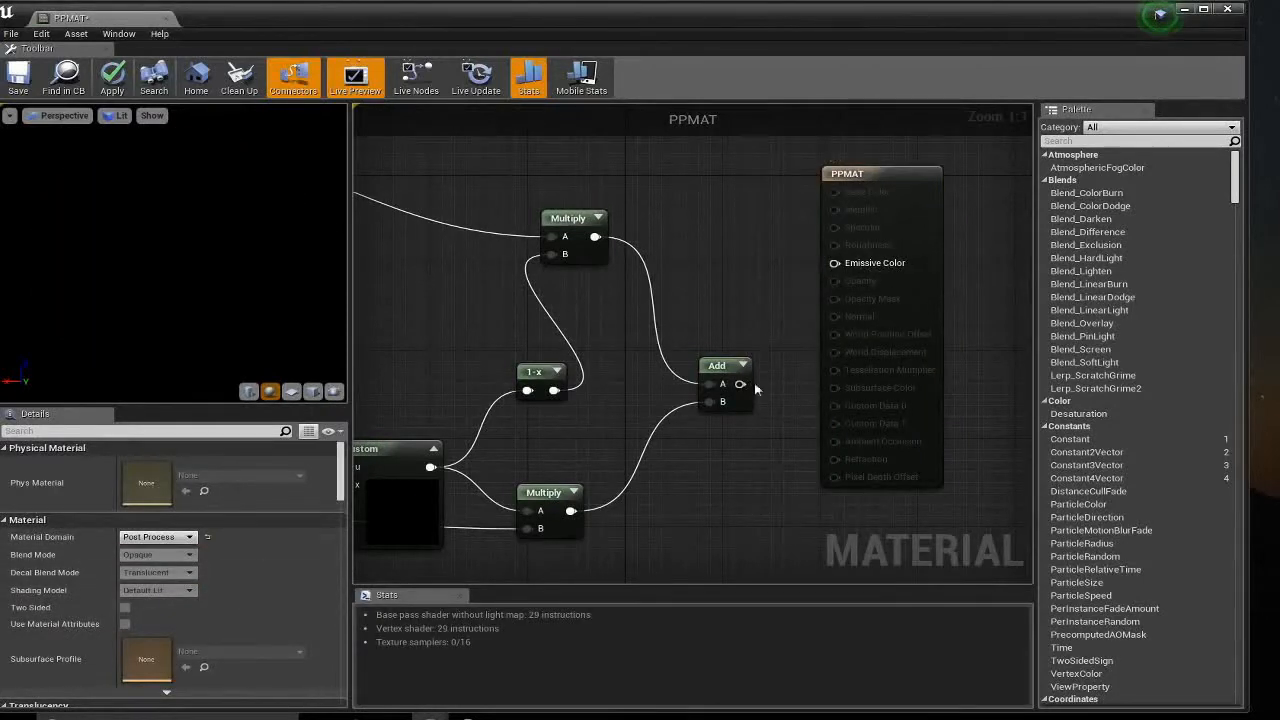
{"action": "left_click_drag", "start_coordinate": [740, 384], "coordinate": [838, 272]}
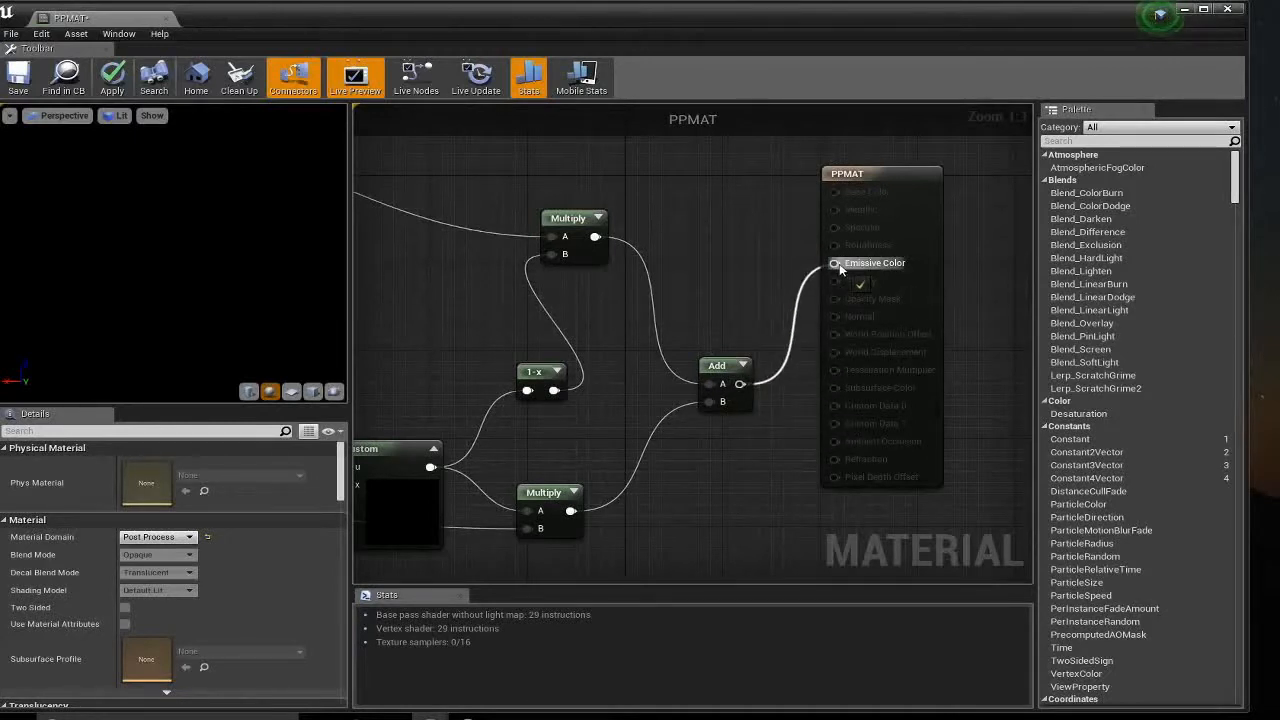
- Nudge the SceneTexture's Multiply node slightly upward and examine the compile errors and the inputs reaching the Add node
{"action": "right_click_drag", "start_coordinate": [622, 313], "coordinate": [729, 251]}
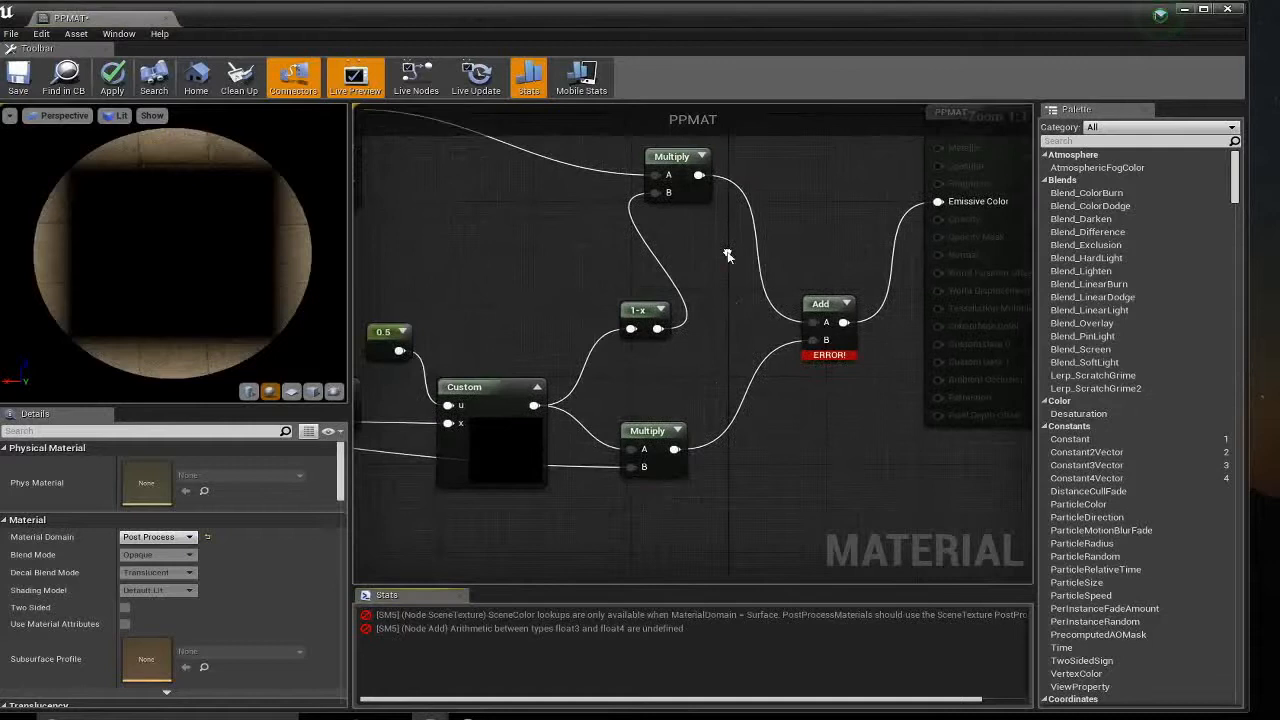
{"action": "left_click", "coordinate": [822, 303]}
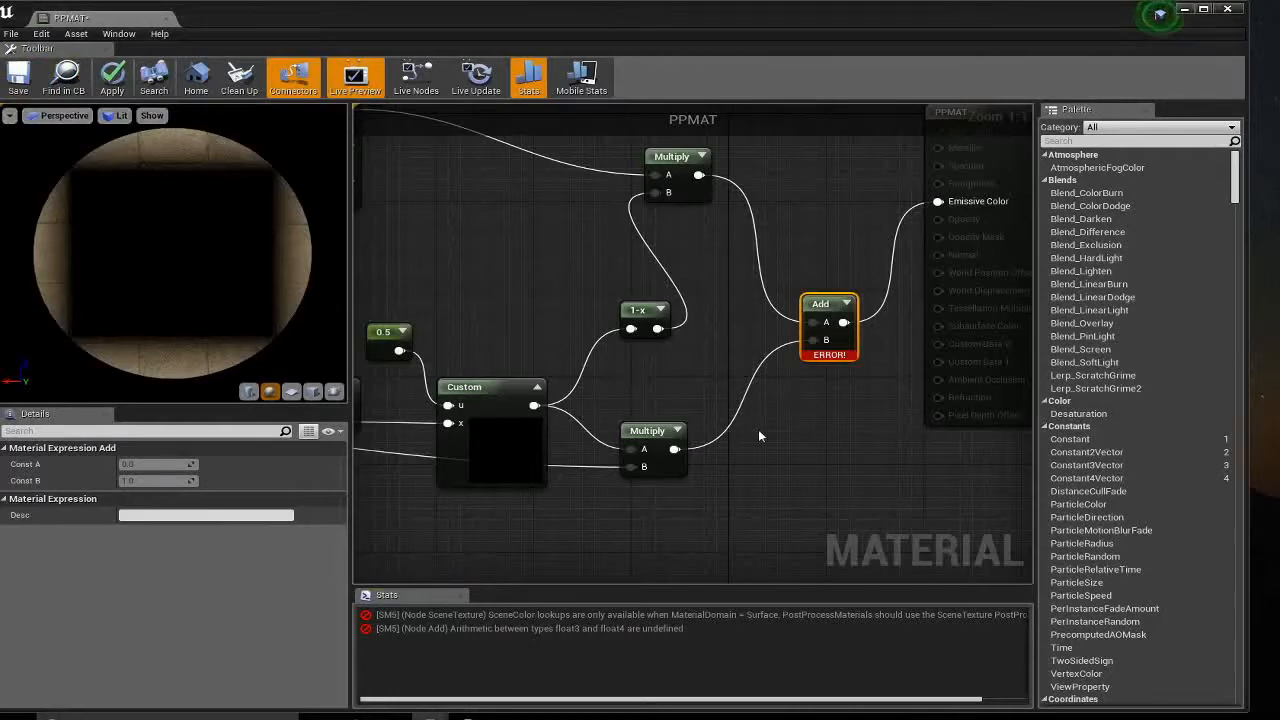
{"action": "right_click_drag", "start_coordinate": [735, 449], "coordinate": [858, 410]}
{"action": "left_click_drag", "start_coordinate": [787, 398], "coordinate": [786, 376]}
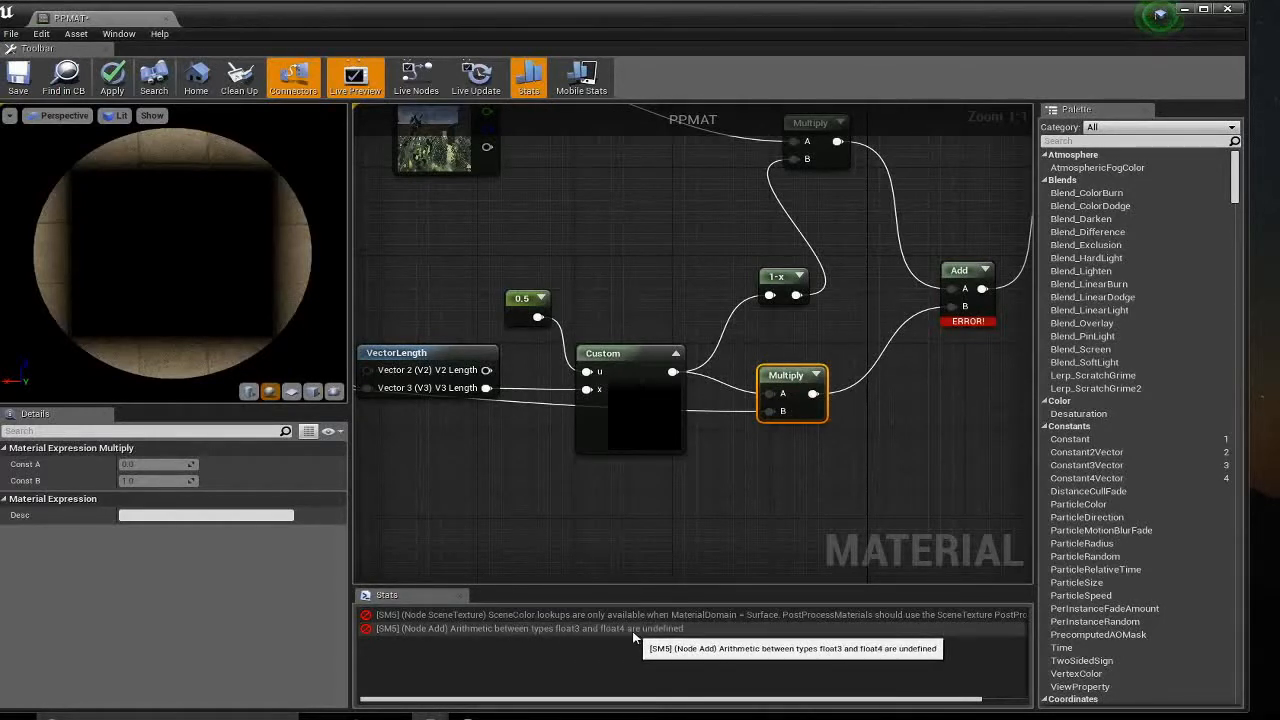
{"action": "right_click_drag", "start_coordinate": [655, 516], "coordinate": [682, 600]}
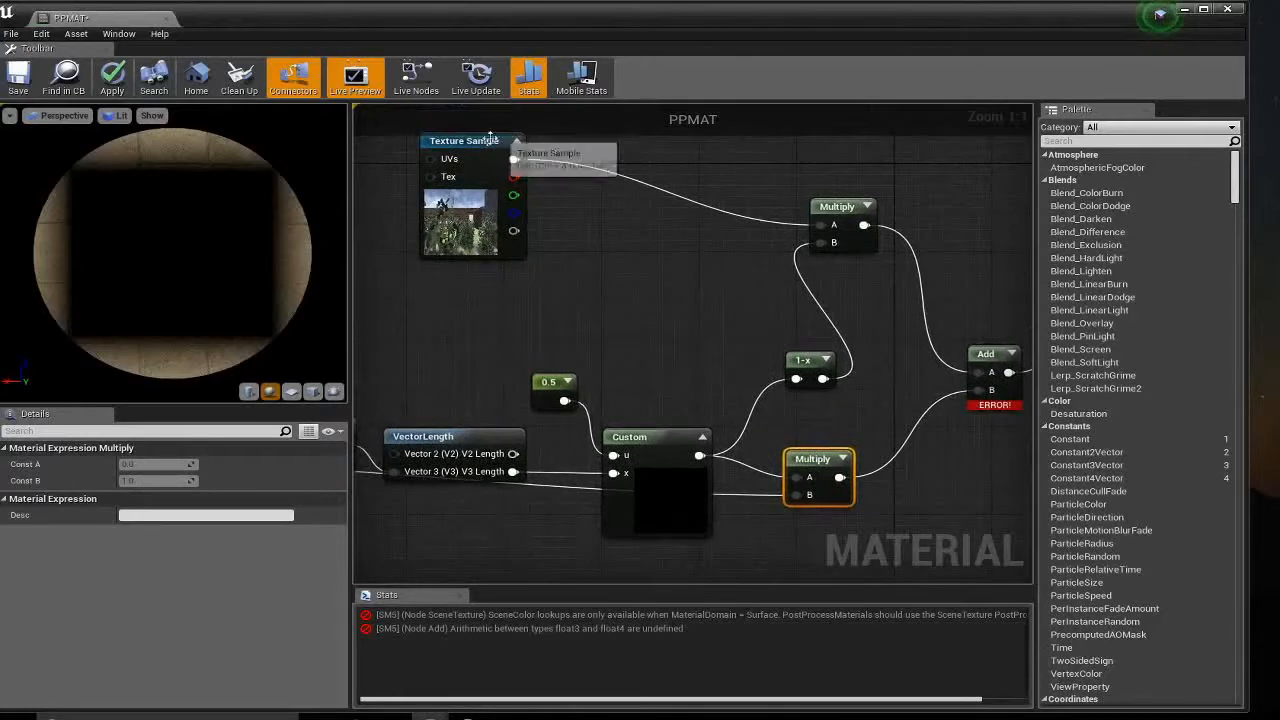
{"action": "right_click_drag", "start_coordinate": [631, 291], "coordinate": [614, 238]}
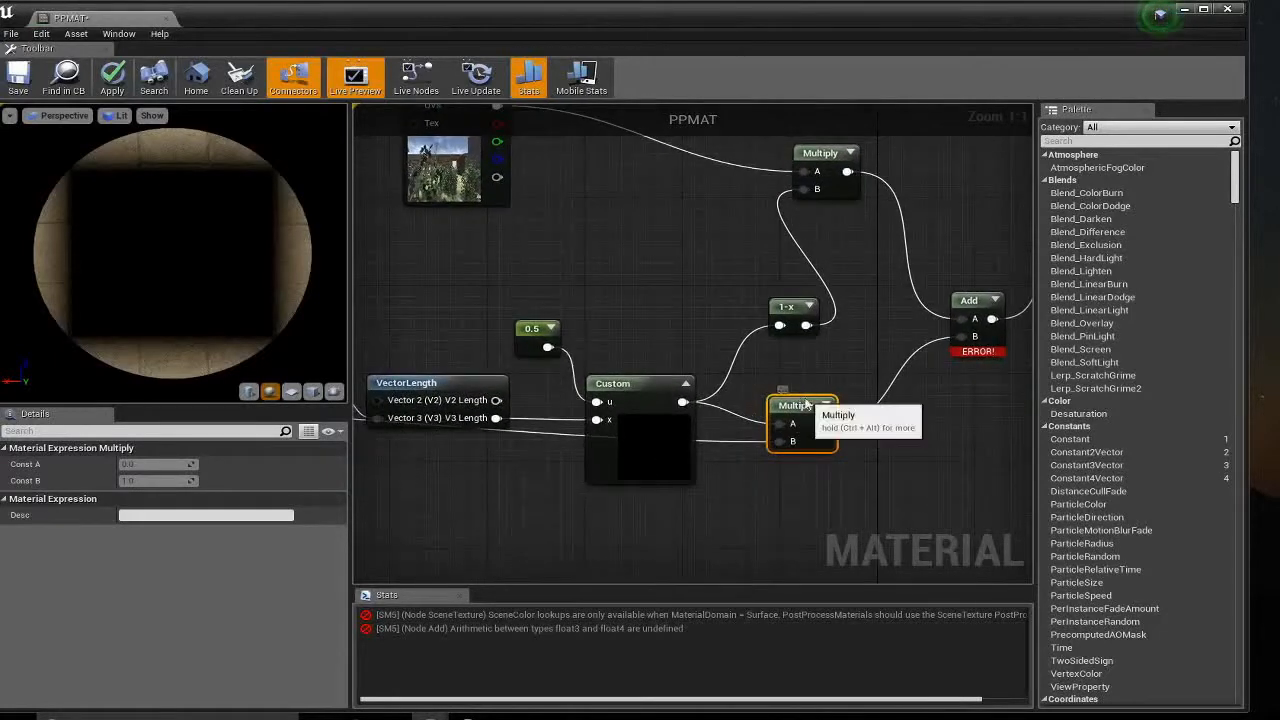
{"action": "right_click_drag", "start_coordinate": [515, 505], "coordinate": [891, 484]}
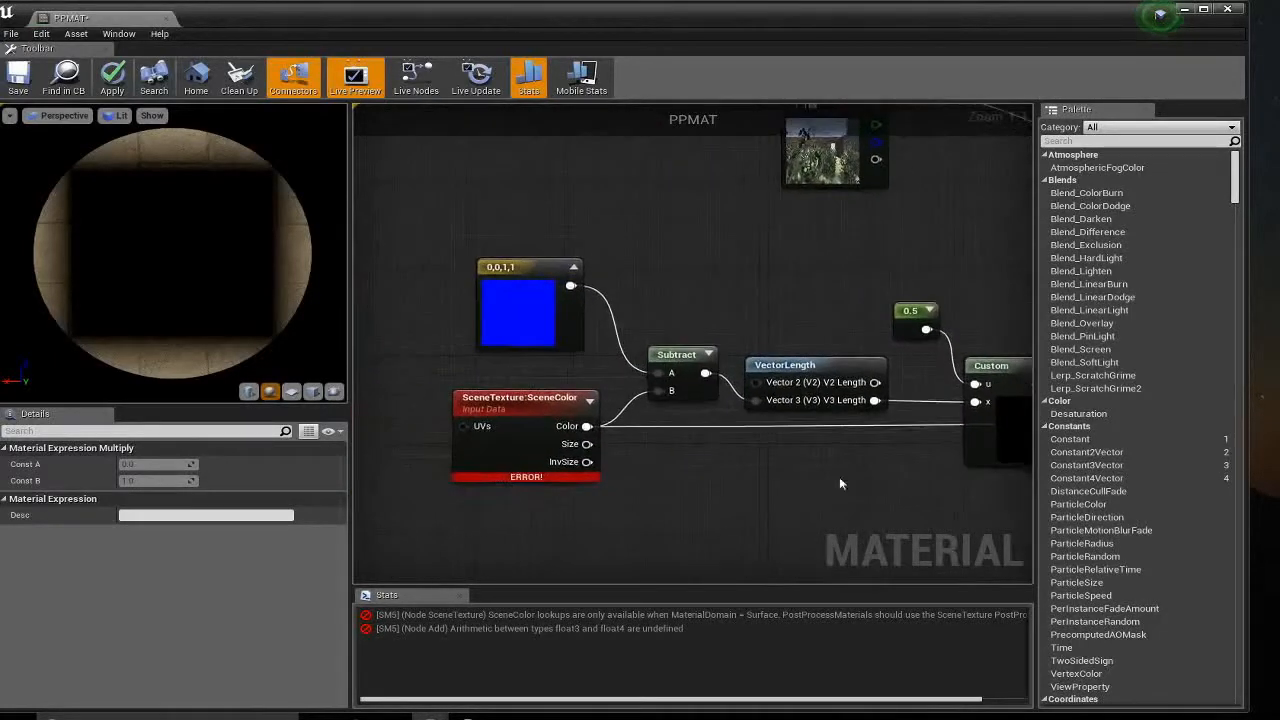
- Set the SceneTexture node's Scene Texture Id to PostProcessInput0 and try to save the material
{"action": "left_click", "coordinate": [560, 435]}
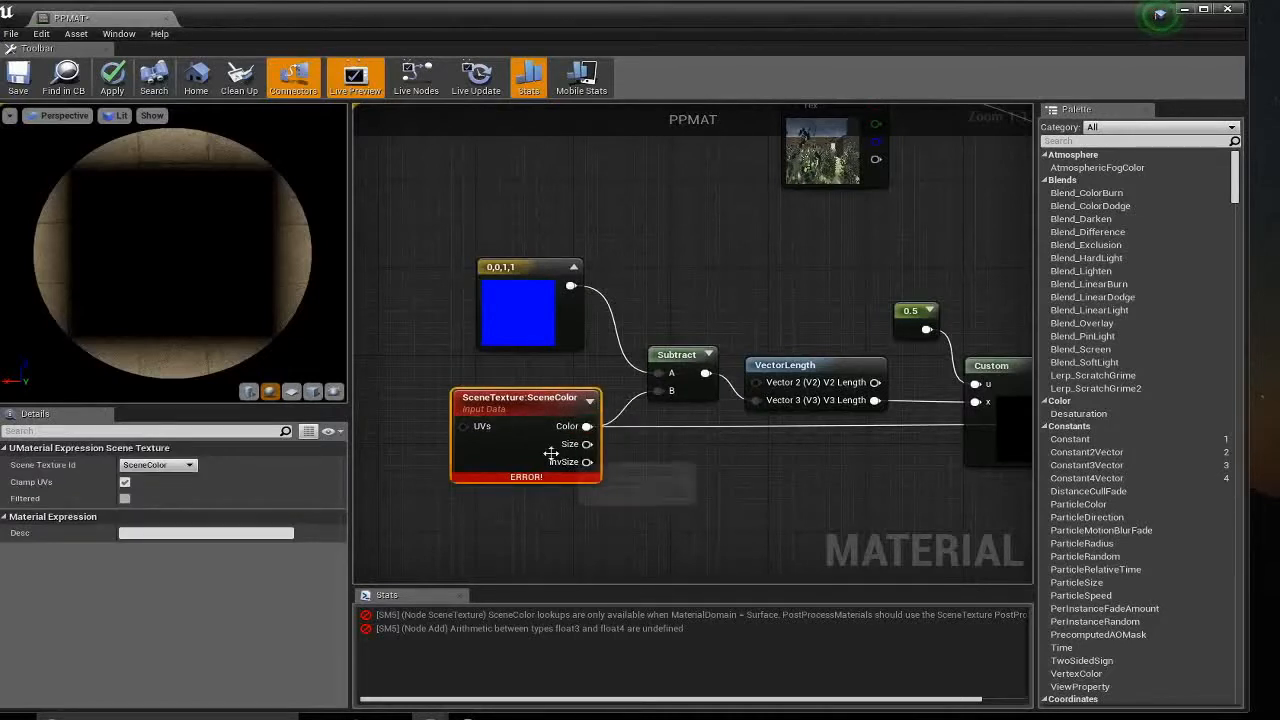
{"action": "right_click_drag", "start_coordinate": [772, 492], "coordinate": [696, 488]}
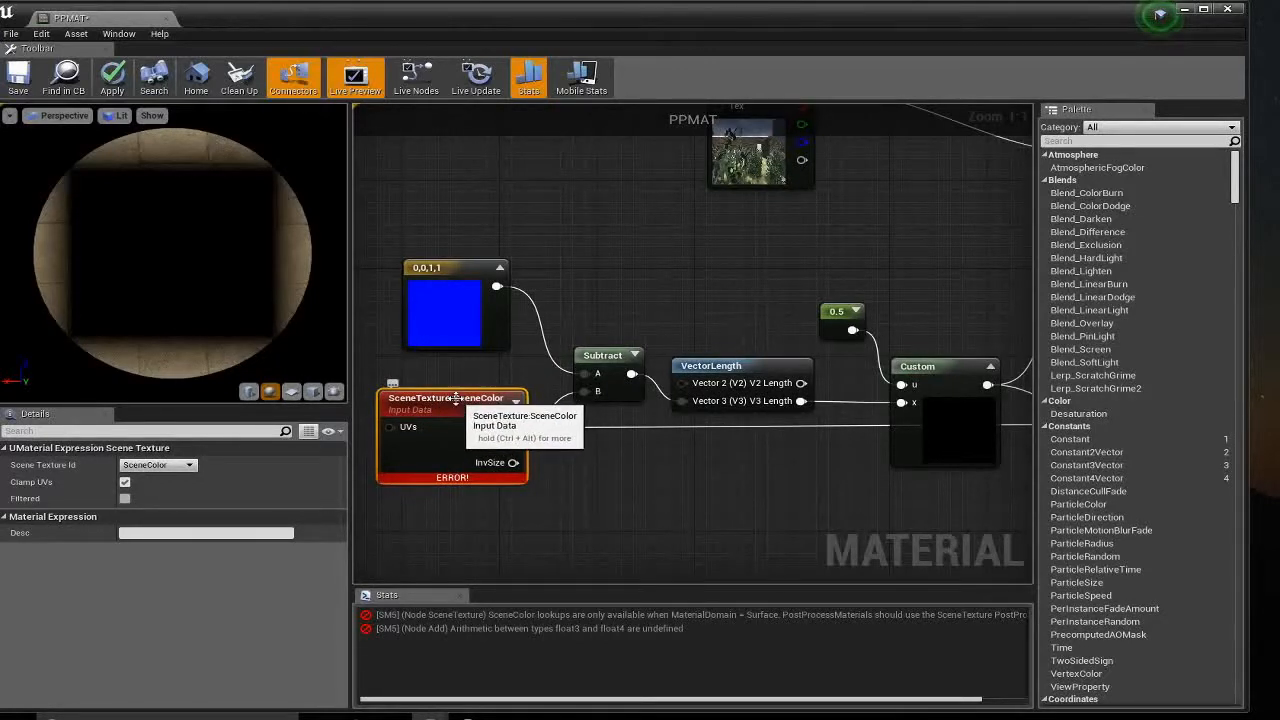
{"action": "left_click", "coordinate": [170, 466]}
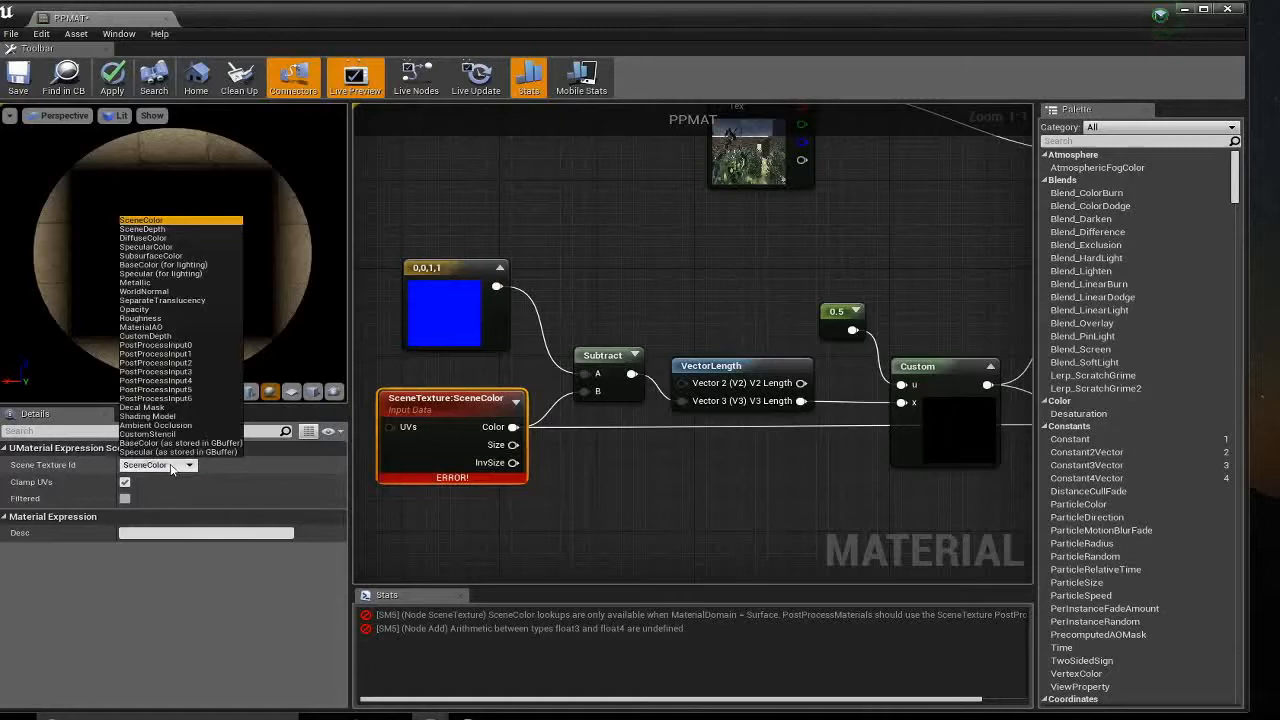
{"action": "left_click", "coordinate": [150, 345]}
{"action": "left_click", "coordinate": [19, 78]}
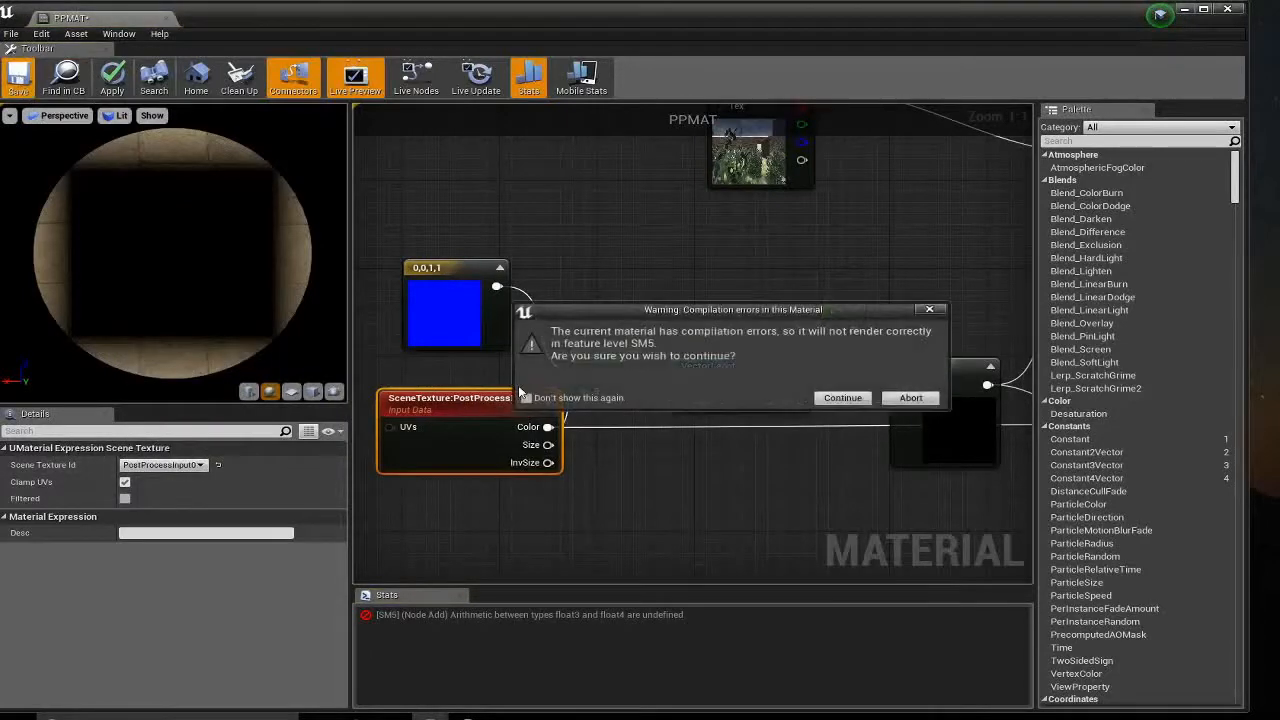
{"action": "left_click", "coordinate": [905, 401]}
- Move the Texture Sample's Multiply node up and closer to the Texture Sample so the two line up
{"action": "right_click_drag", "start_coordinate": [851, 480], "coordinate": [494, 532]}
{"action": "right_click_drag", "start_coordinate": [413, 115], "coordinate": [355, 219]}
{"action": "left_click_drag", "start_coordinate": [701, 285], "coordinate": [728, 227]}
{"action": "left_click", "coordinate": [732, 204]}
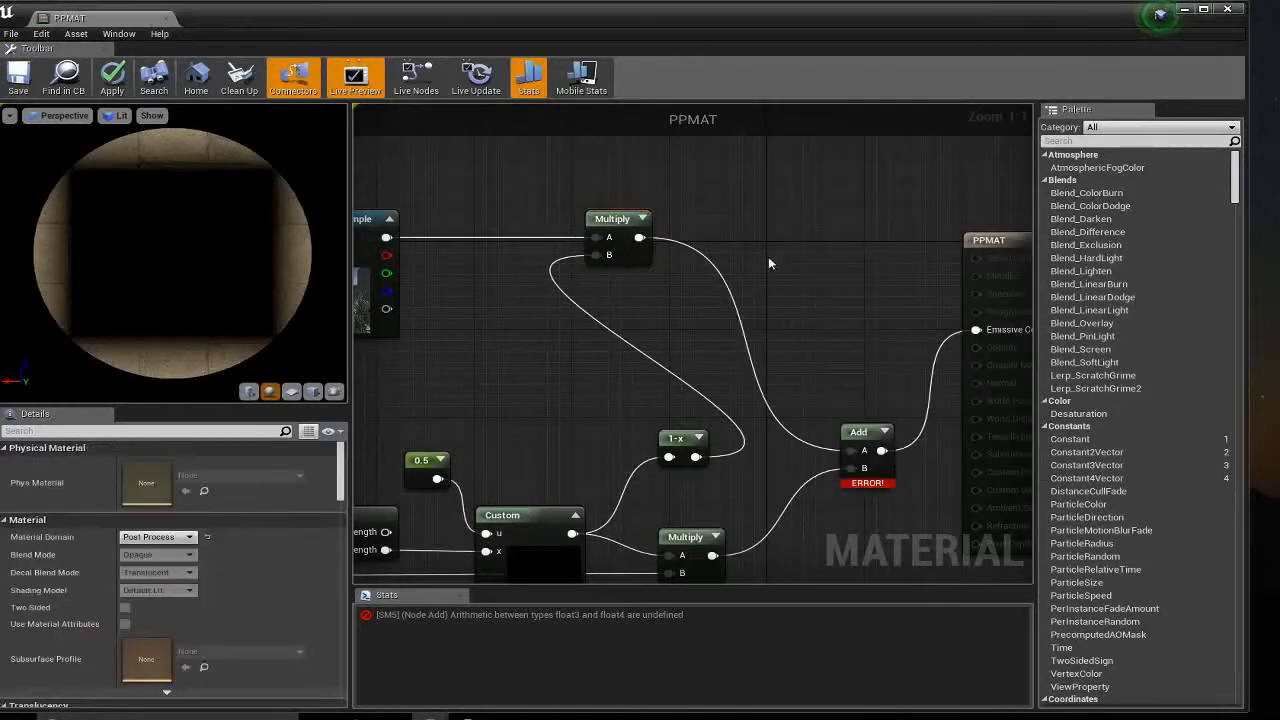
- Add a MakeFloat4 node in line with the Texture Sample's Multiply node, above the Add node
{"action": "right_click", "coordinate": [768, 257]}
{"action": "type", "text": "make"}
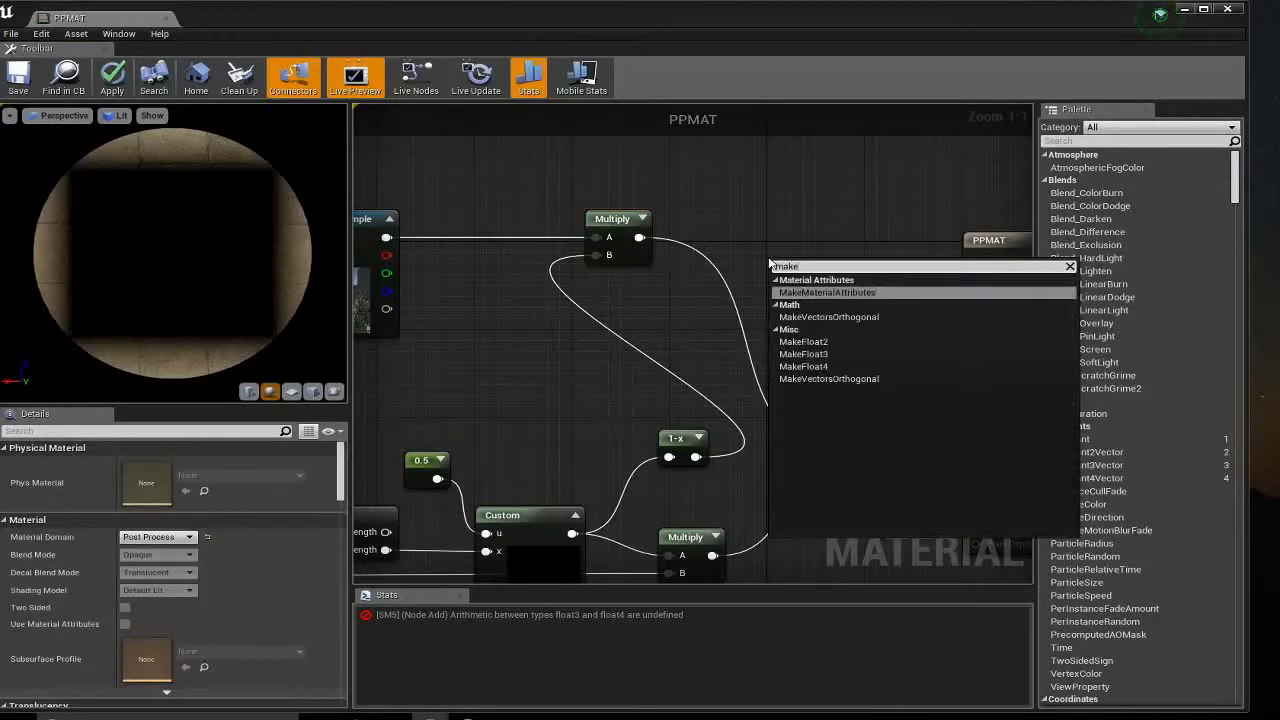
{"action": "left_click", "coordinate": [812, 365]}
{"action": "left_click_drag", "start_coordinate": [815, 268], "coordinate": [803, 220]}
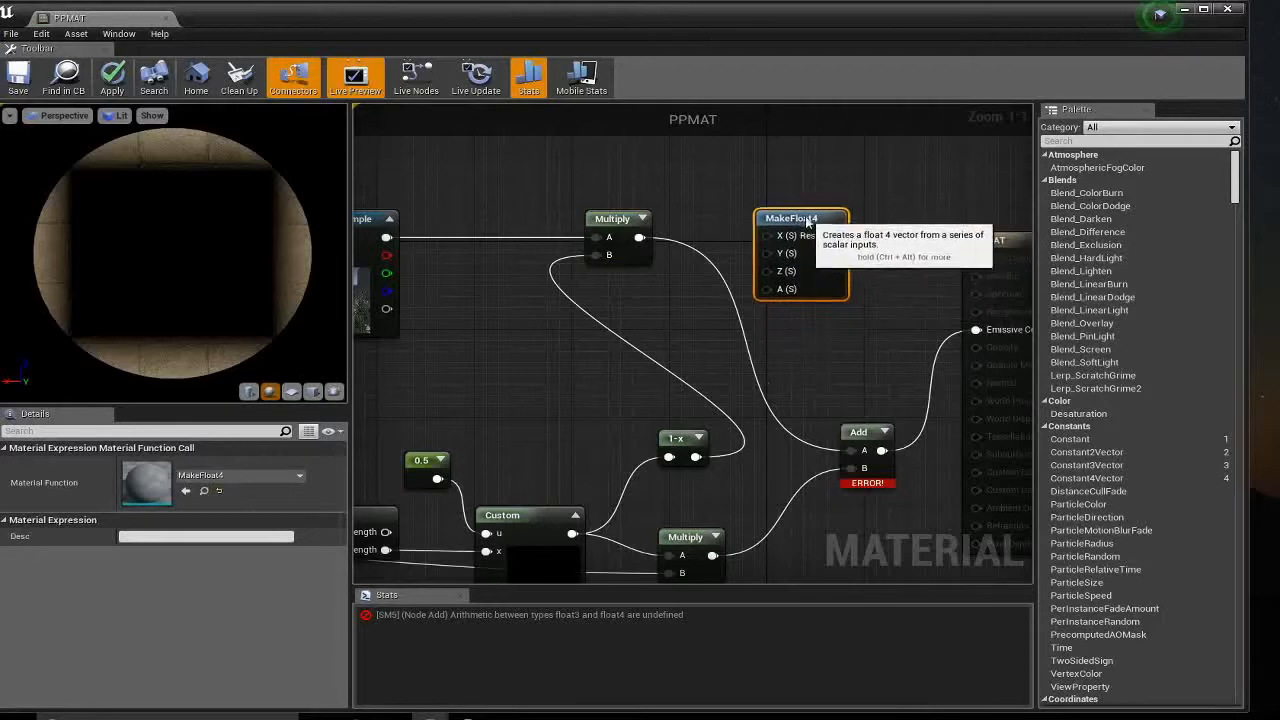
- Add a BreakOutFloat3Components node fed by the Texture Sample's Multiply output, and space it out between Multiply and MakeFloat4
{"action": "right_click_drag", "start_coordinate": [636, 320], "coordinate": [778, 300]}
{"action": "mouse_move", "coordinate": [746, 200]}
{"action": "left_mouse_down"}
{"action": "mouse_move", "coordinate": [673, 200]}
{"action": "mouse_move", "coordinate": [740, 228]}
{"action": "mouse_move", "coordinate": [764, 215]}
{"action": "left_mouse_up"}
{"action": "type", "text": "break"}
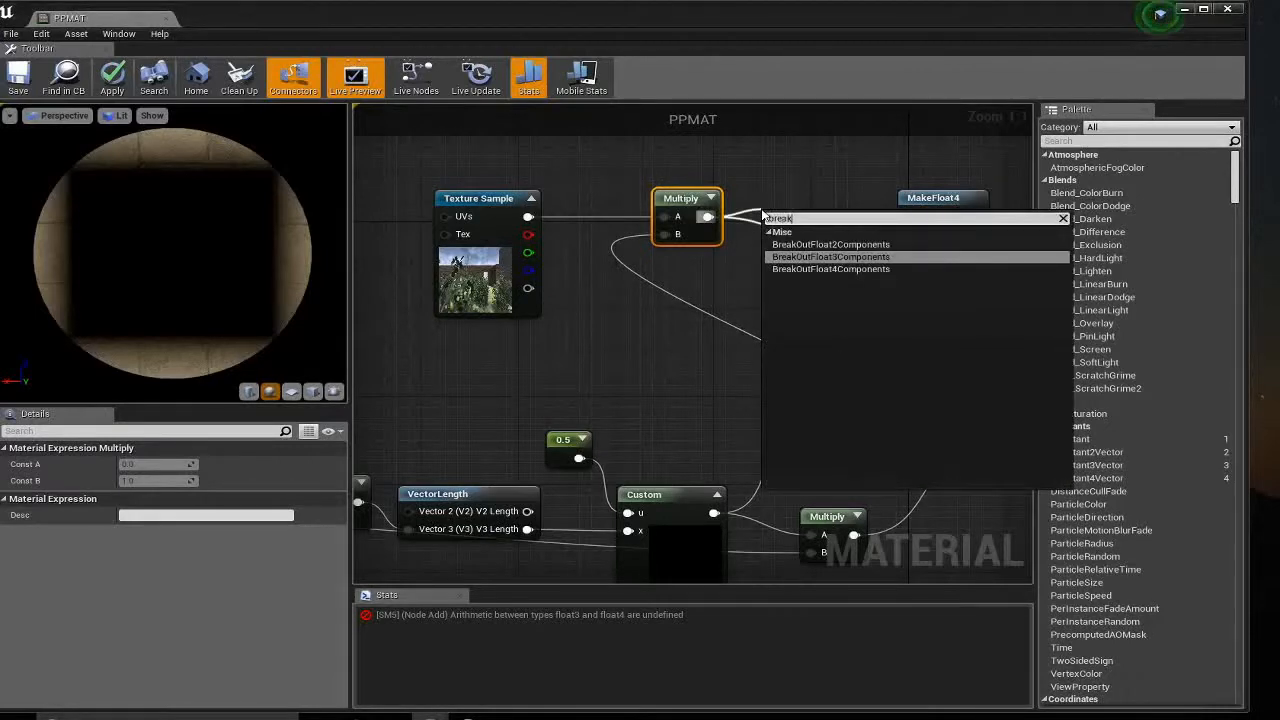
{"action": "left_click_drag", "start_coordinate": [858, 225], "coordinate": [822, 204]}
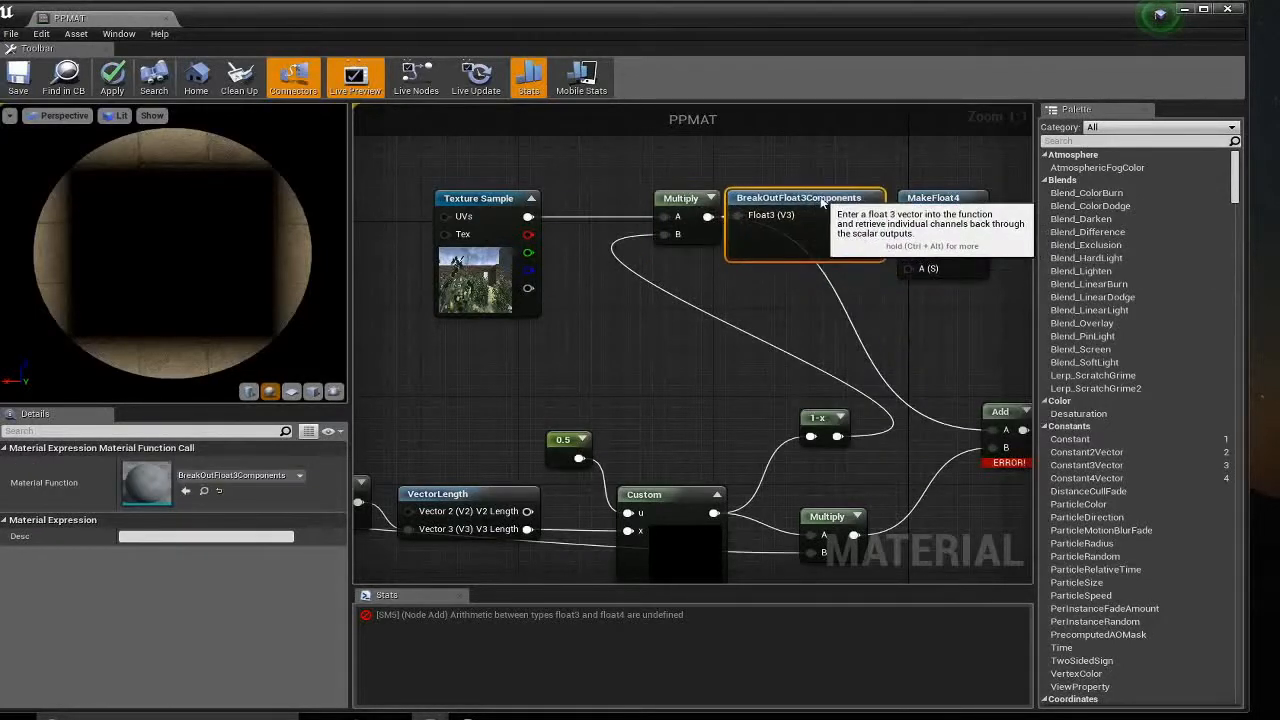
{"action": "left_click_drag", "start_coordinate": [915, 201], "coordinate": [951, 201]}
{"action": "left_click_drag", "start_coordinate": [697, 201], "coordinate": [661, 201]}
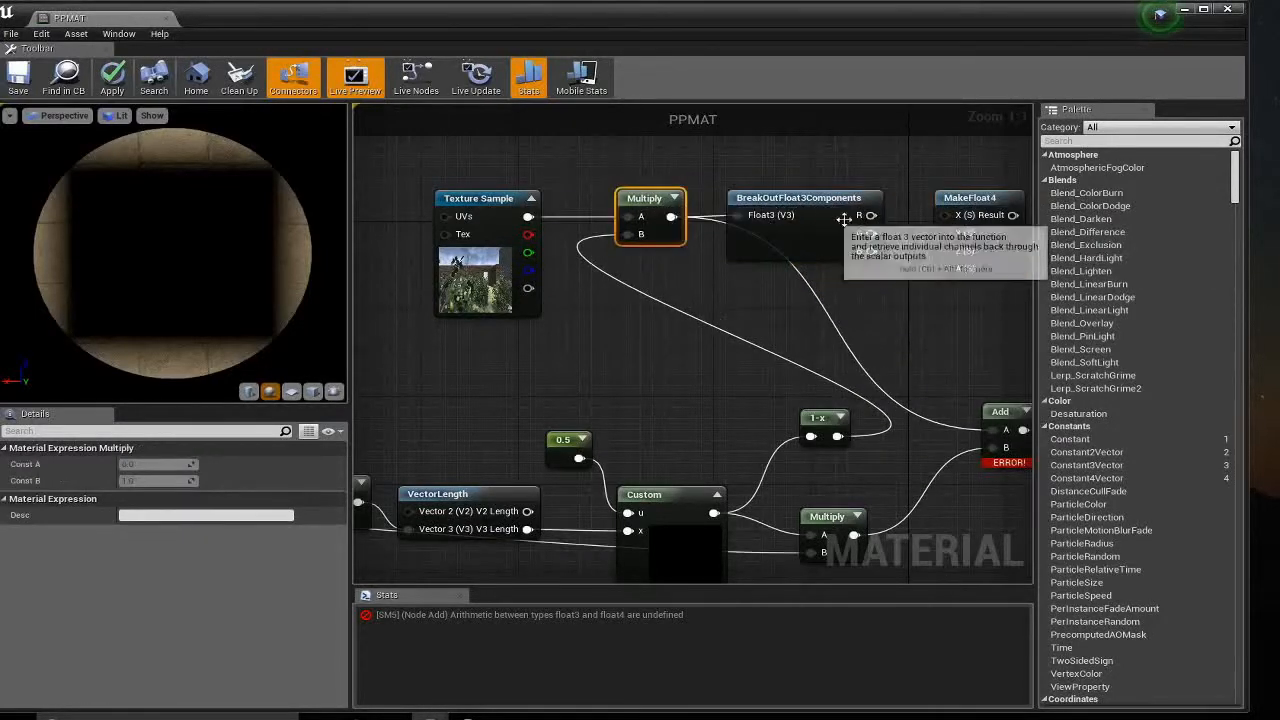
- Connect the BreakOutFloat3Components R, G and B outputs to MakeFloat4's X, Y and Z, and feed A with a Constant of 1
{"action": "left_click_drag", "start_coordinate": [871, 215], "coordinate": [946, 233]}
{"action": "left_click_drag", "start_coordinate": [871, 251], "coordinate": [899, 307]}
{"action": "type", "text": "const"}
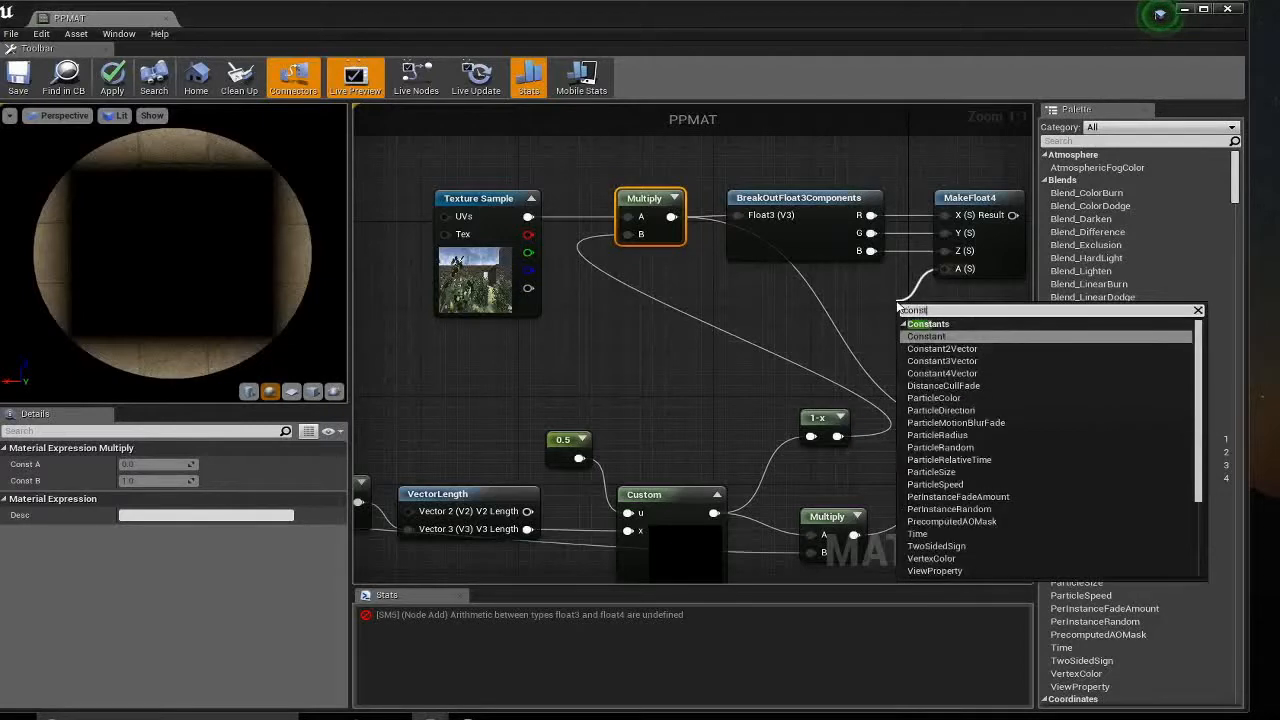
{"action": "key", "text": "Return"}
{"action": "left_click", "coordinate": [127, 465]}
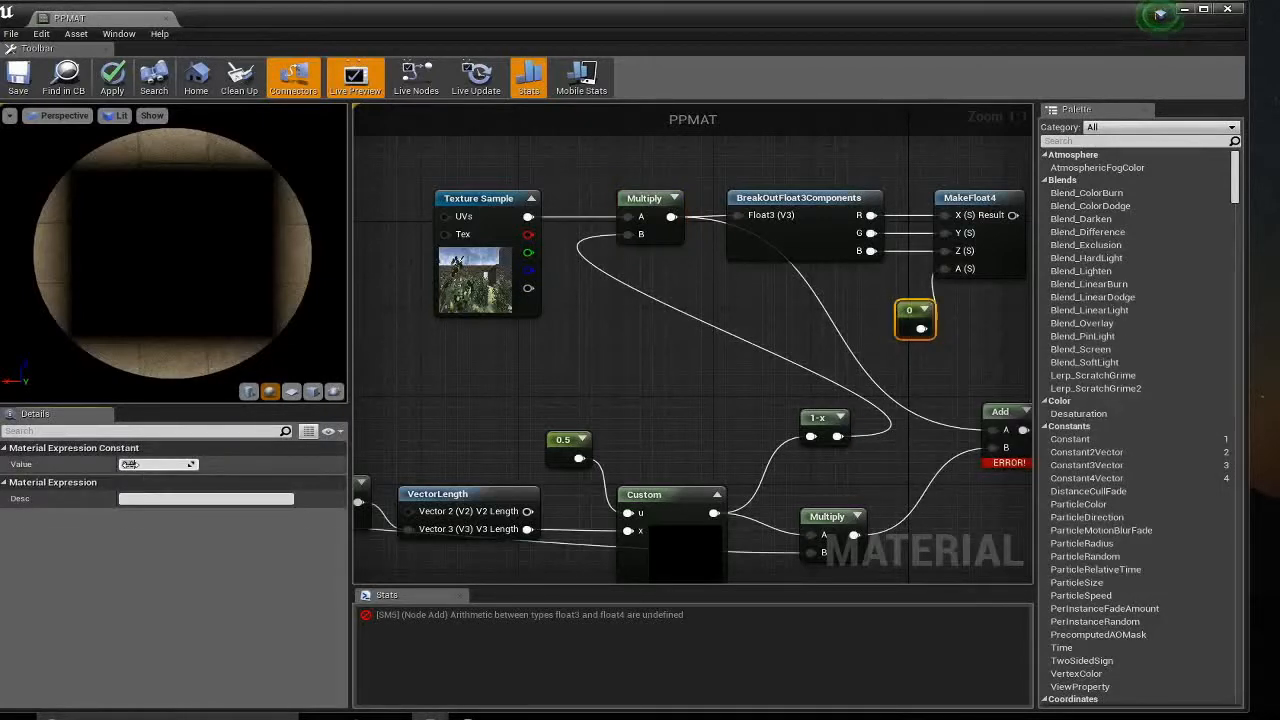
{"action": "type", "text": "1"}
{"action": "key", "text": "Tab"}
- Connect MakeFloat4's Result to the Add node's A input in place of the Multiply output, and save the material
{"action": "right_click_drag", "start_coordinate": [932, 278], "coordinate": [833, 288]}
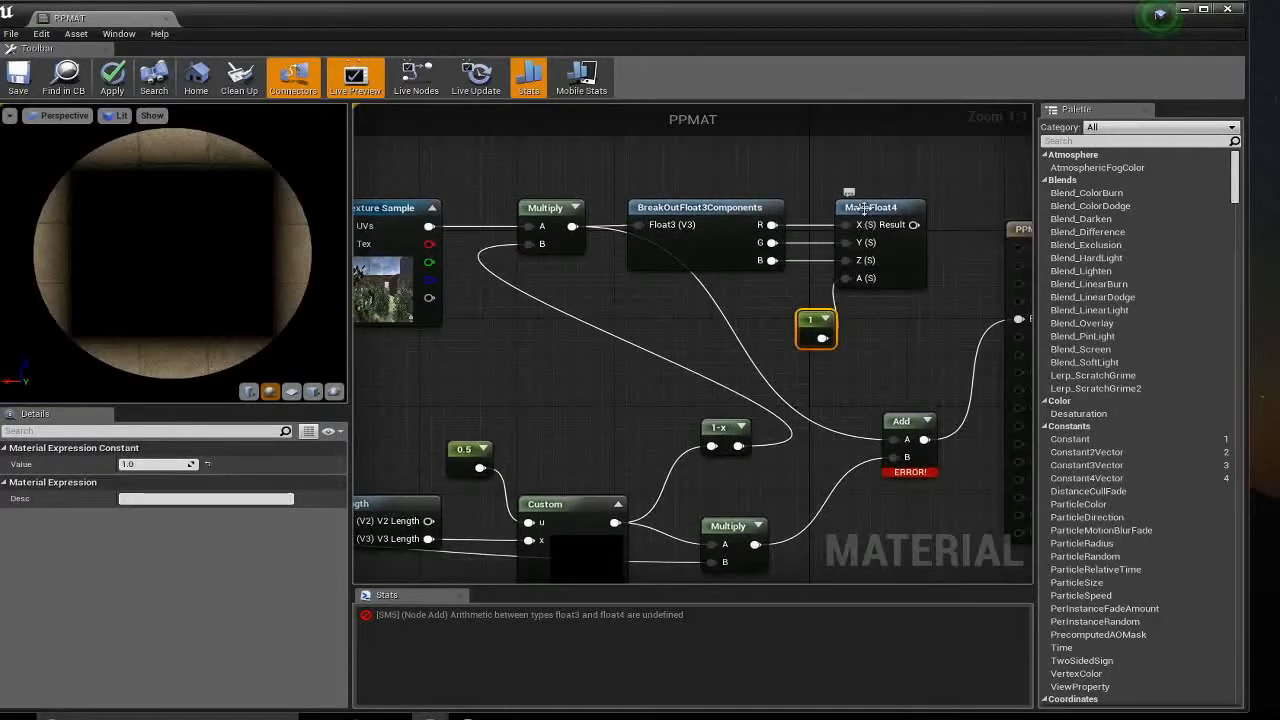
{"action": "left_click", "coordinate": [864, 209]}
{"action": "left_click", "coordinate": [380, 208]}
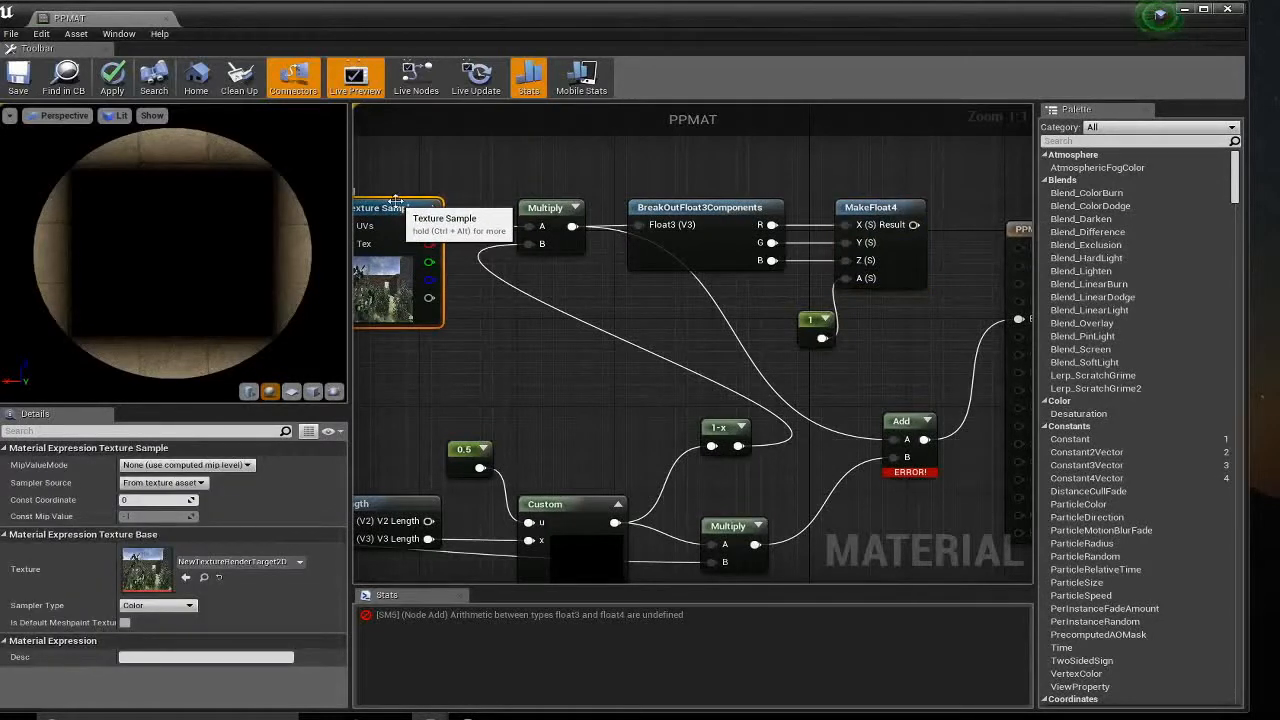
{"action": "left_click", "coordinate": [887, 207]}
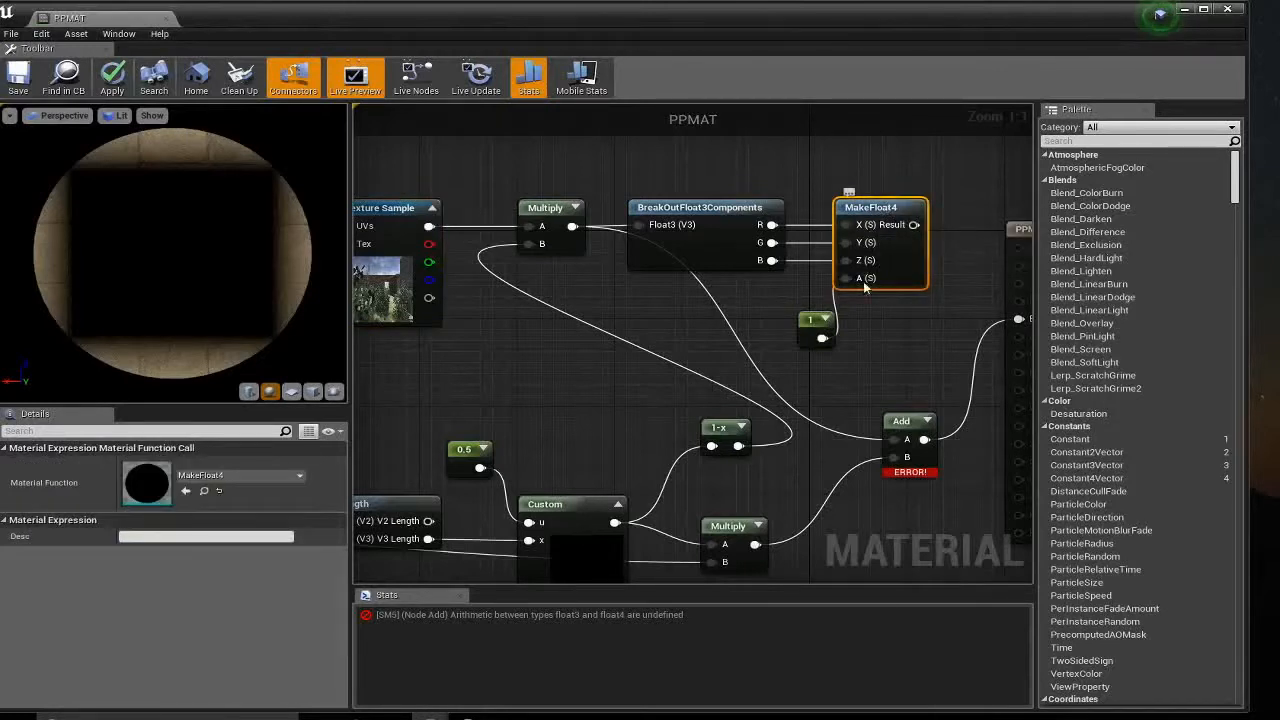
{"action": "left_click_drag", "start_coordinate": [838, 322], "coordinate": [822, 338]}
{"action": "right_click_drag", "start_coordinate": [681, 352], "coordinate": [679, 304]}
{"action": "left_click_drag", "start_coordinate": [911, 176], "coordinate": [904, 390]}
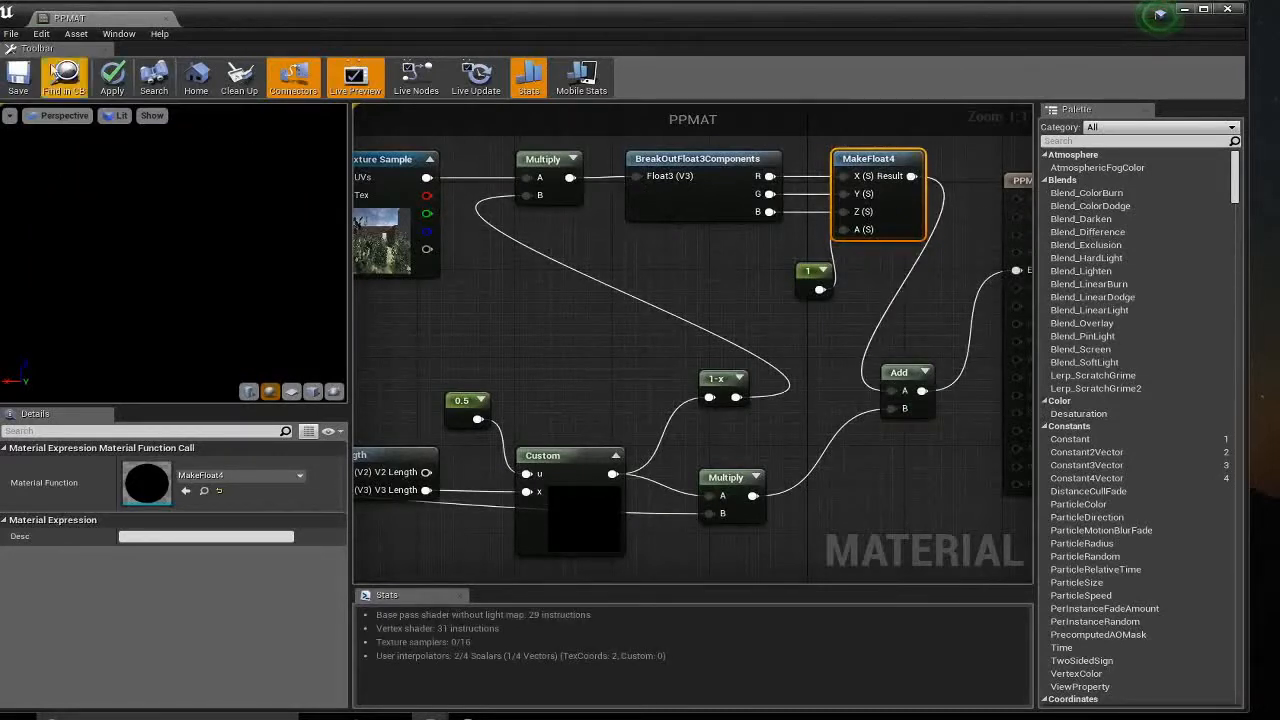
{"action": "left_click", "coordinate": [18, 74]}
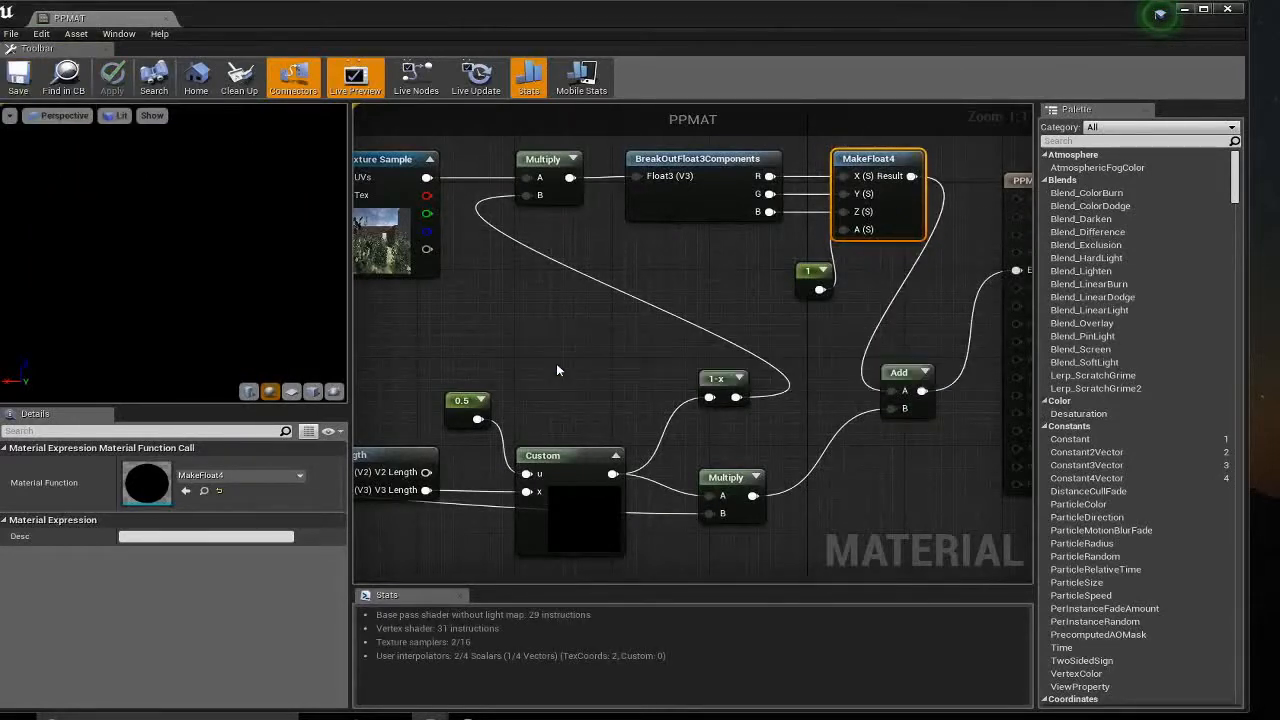
- Move the blue 0,0,1,1 constant slightly away from the SceneTexture node and review the SceneTexture, Subtract and VectorLength nodes
{"action": "right_click_drag", "start_coordinate": [408, 375], "coordinate": [775, 321]}
{"action": "right_click_drag", "start_coordinate": [693, 340], "coordinate": [798, 288]}
{"action": "left_click", "coordinate": [550, 386]}
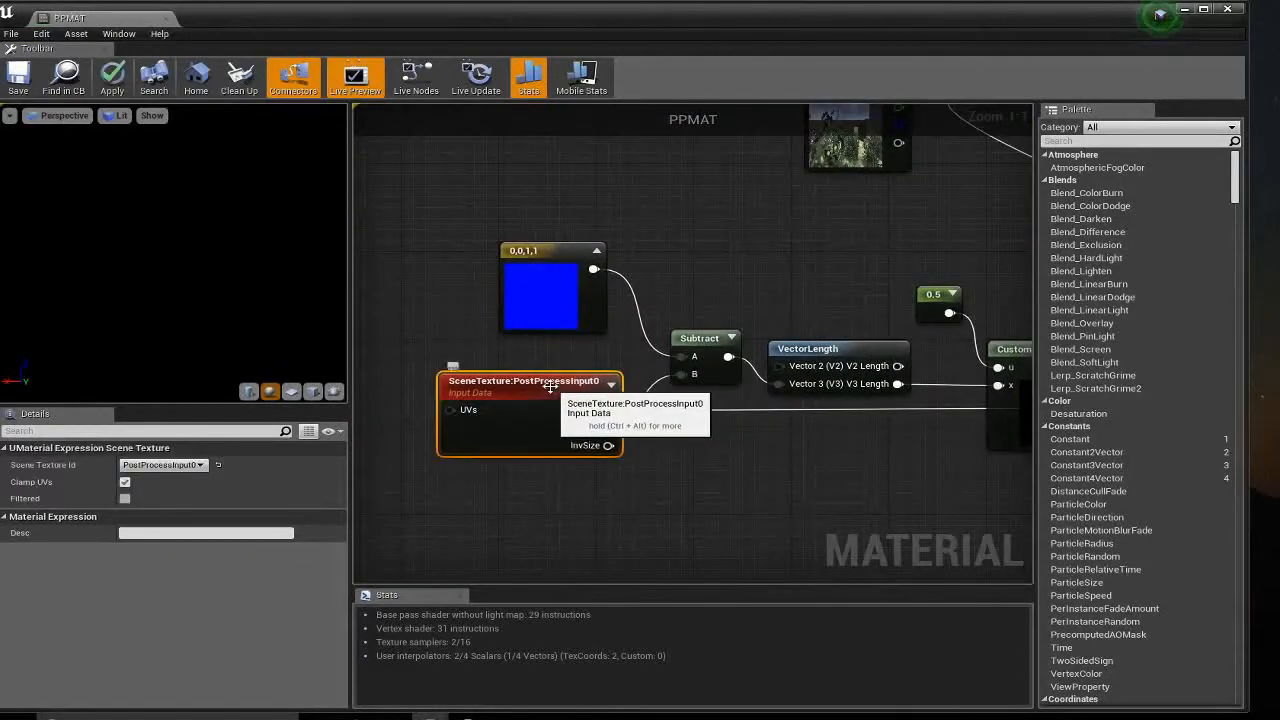
{"action": "left_click_drag", "start_coordinate": [557, 258], "coordinate": [507, 247]}
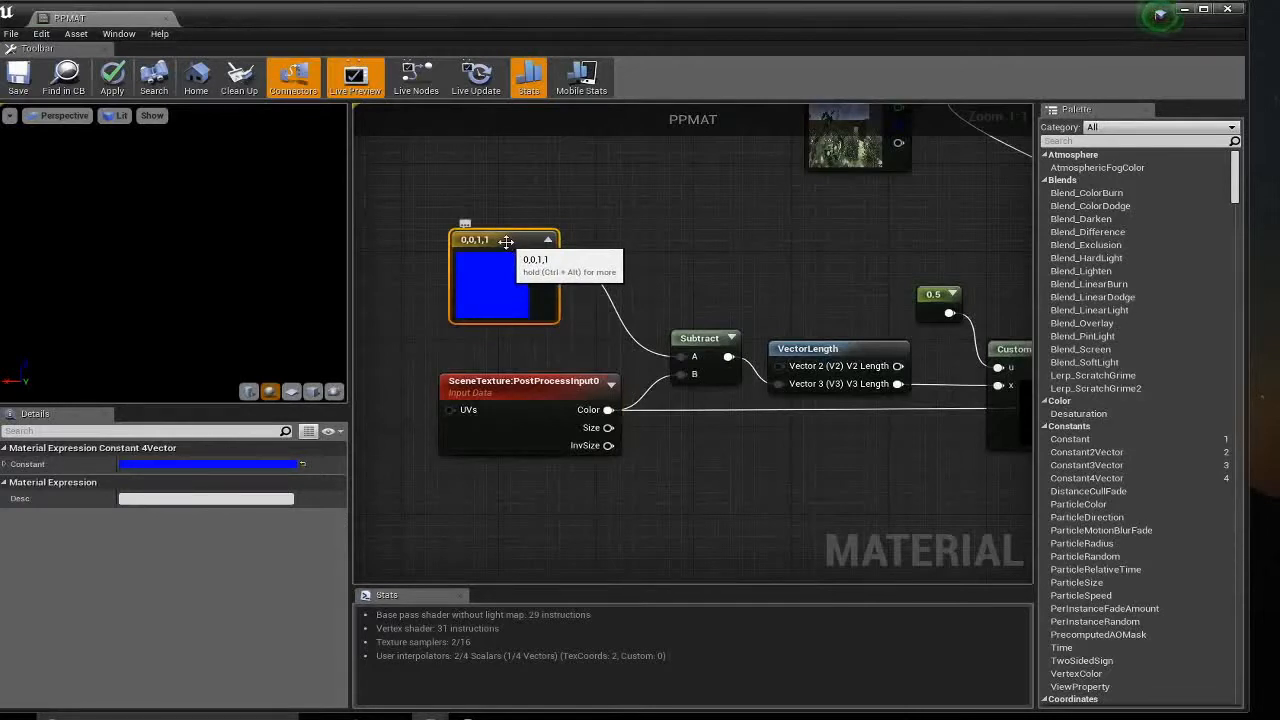
{"action": "left_click", "coordinate": [700, 338]}
{"action": "left_click", "coordinate": [856, 345]}
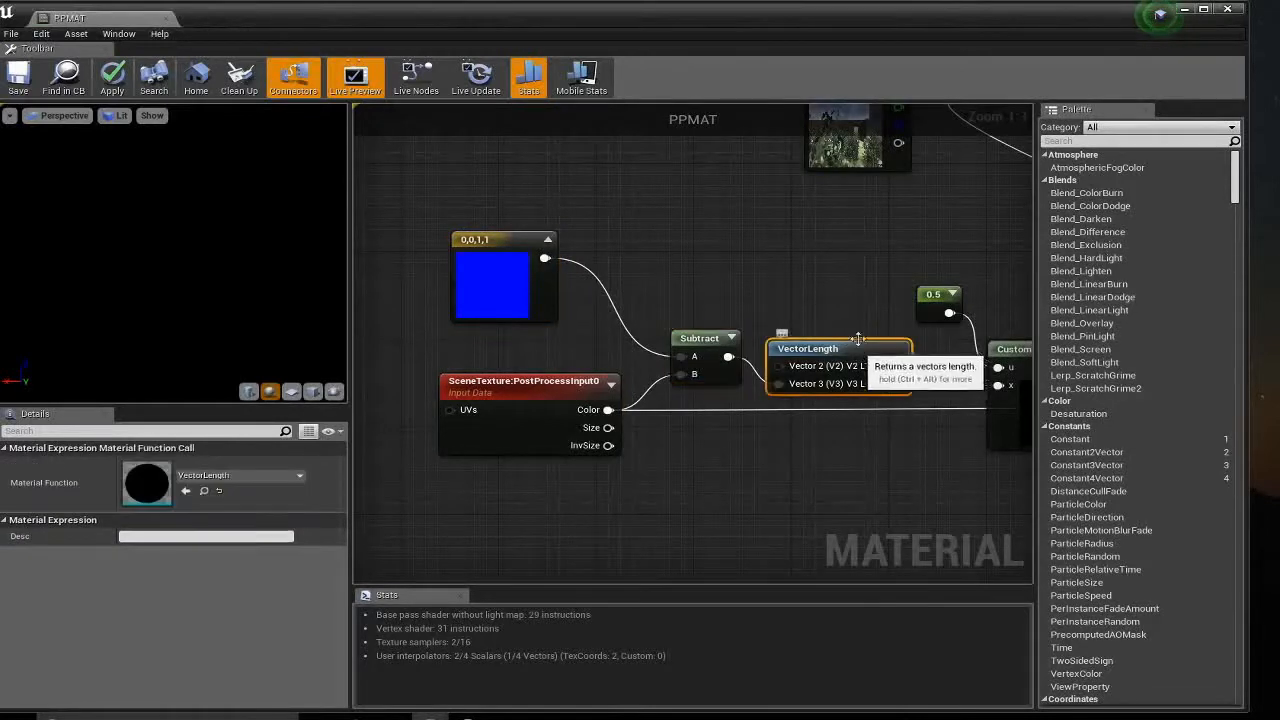
- Examine the Custom step node and follow its connections through 1-x, Multiply and Add to the PPMAT Emissive Color input
{"action": "right_click_drag", "start_coordinate": [858, 338], "coordinate": [647, 323]}
{"action": "left_click", "coordinate": [807, 334]}
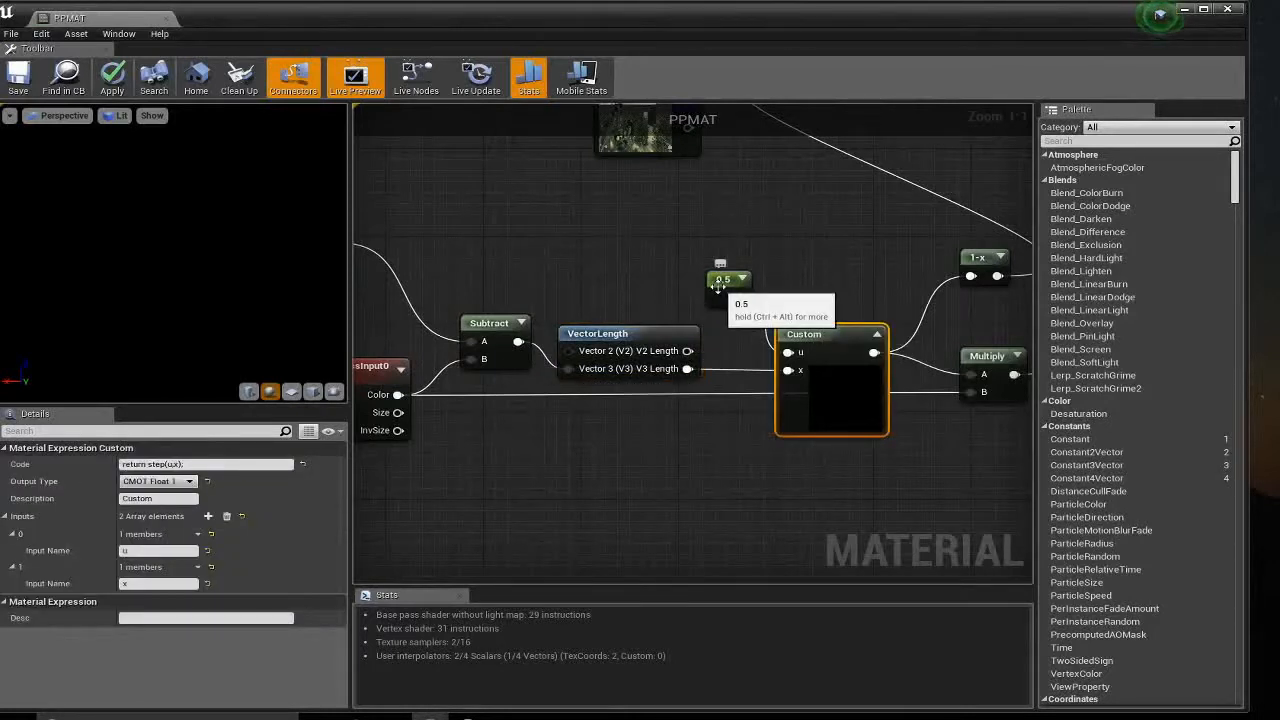
{"action": "right_click_drag", "start_coordinate": [850, 285], "coordinate": [652, 383]}
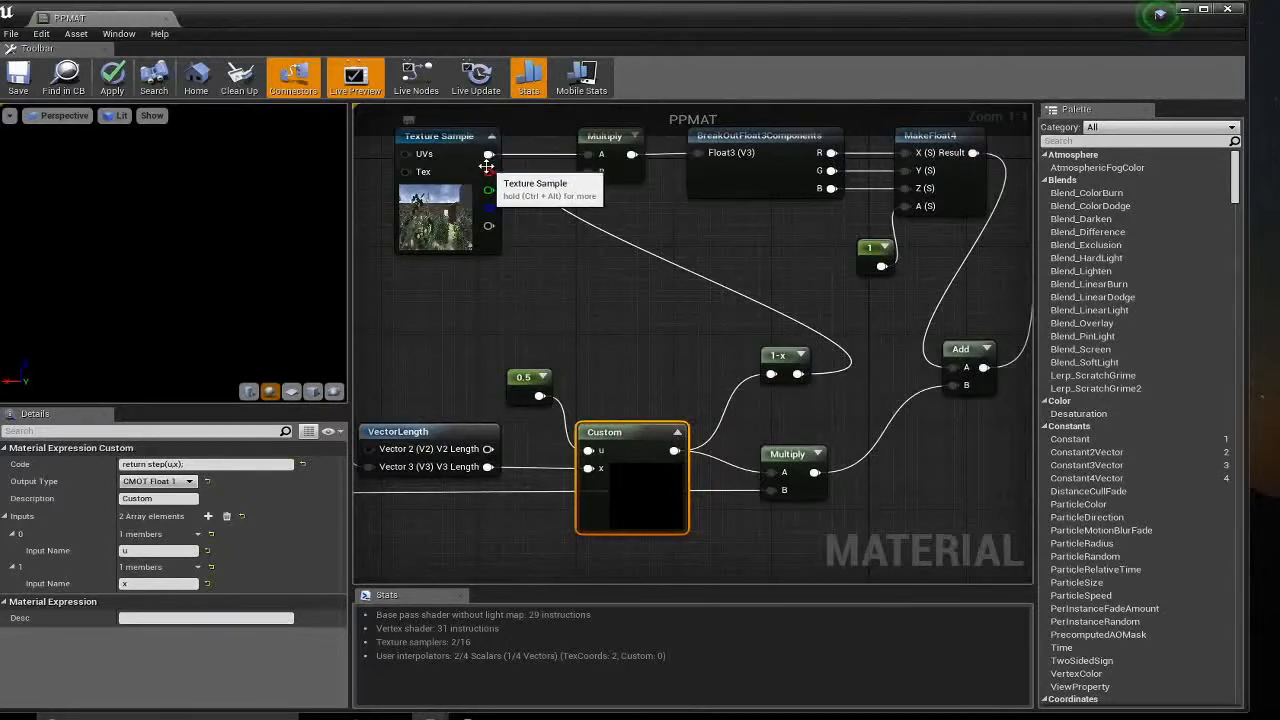
{"action": "right_click_drag", "start_coordinate": [664, 397], "coordinate": [659, 292]}
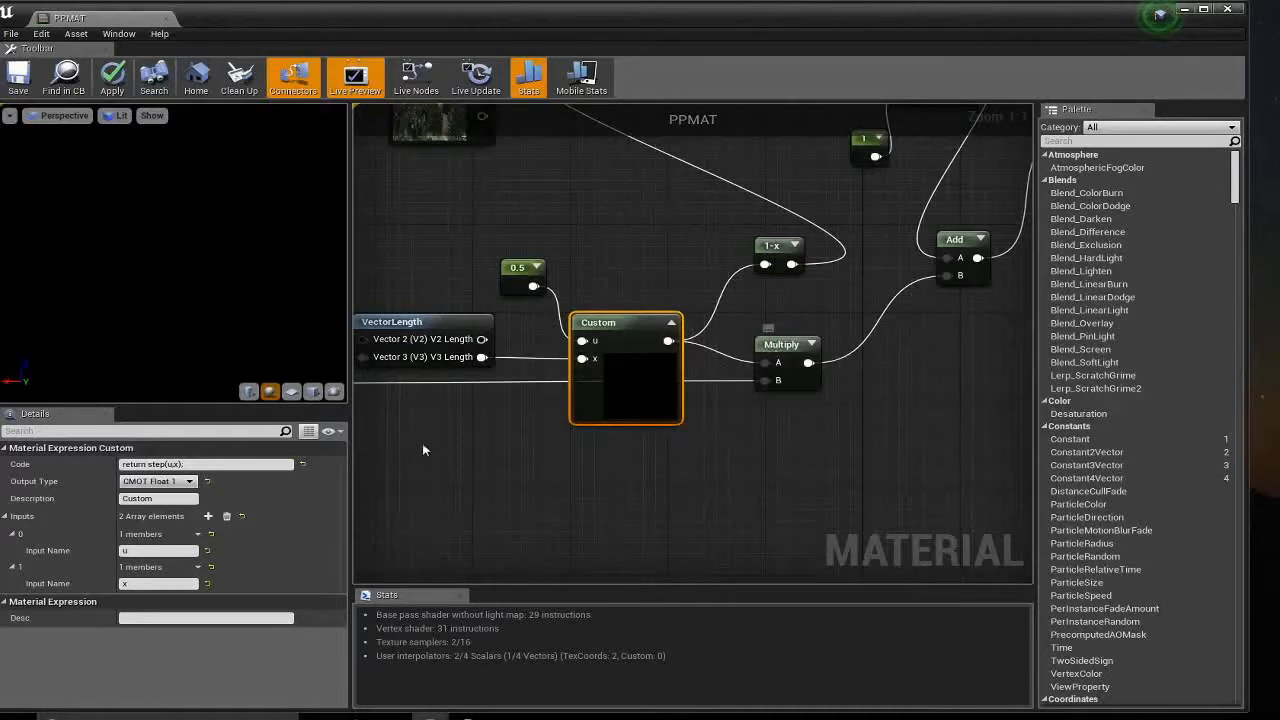
{"action": "right_click_drag", "start_coordinate": [399, 457], "coordinate": [394, 543]}
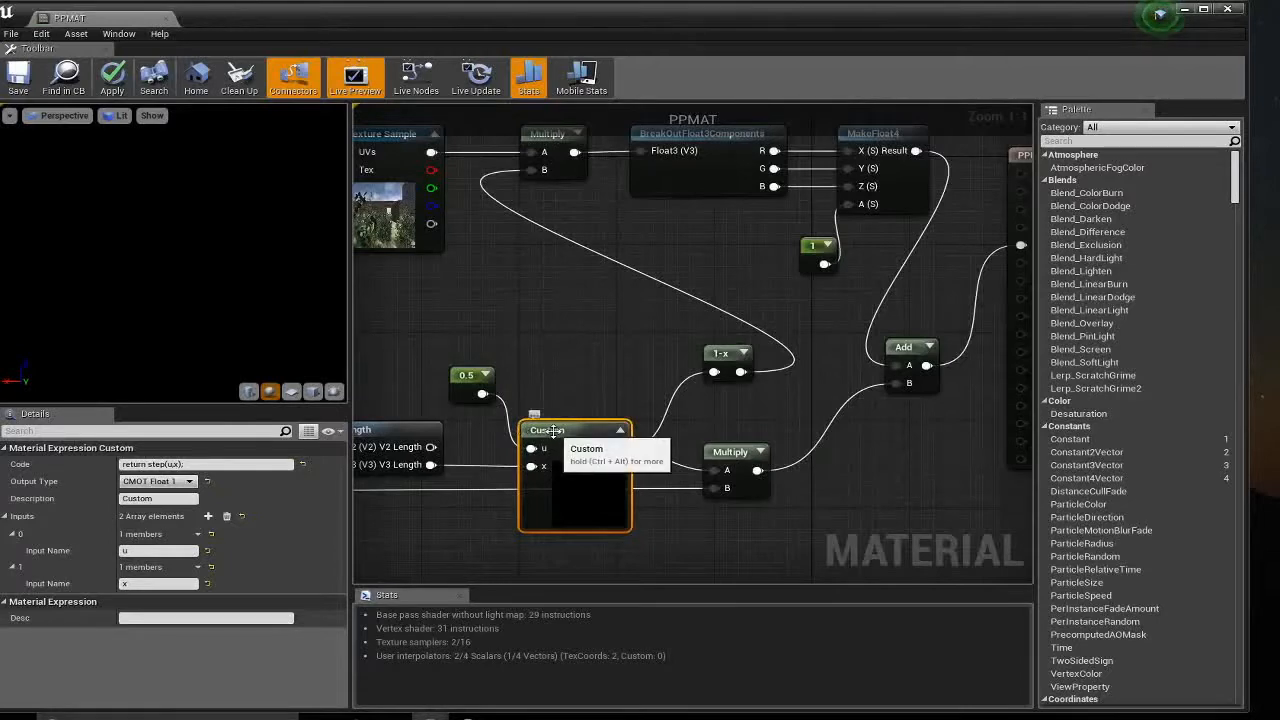
{"action": "right_click_drag", "start_coordinate": [553, 431], "coordinate": [886, 388]}
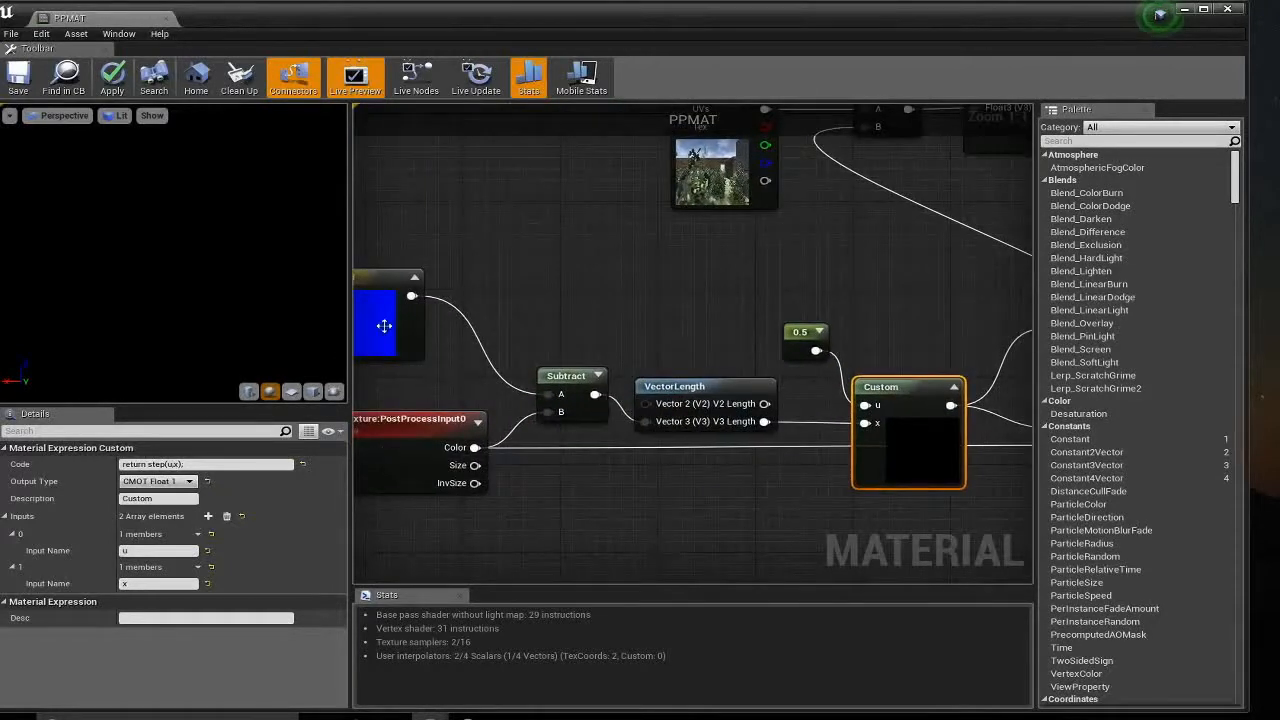
{"action": "right_click_drag", "start_coordinate": [728, 477], "coordinate": [375, 510]}
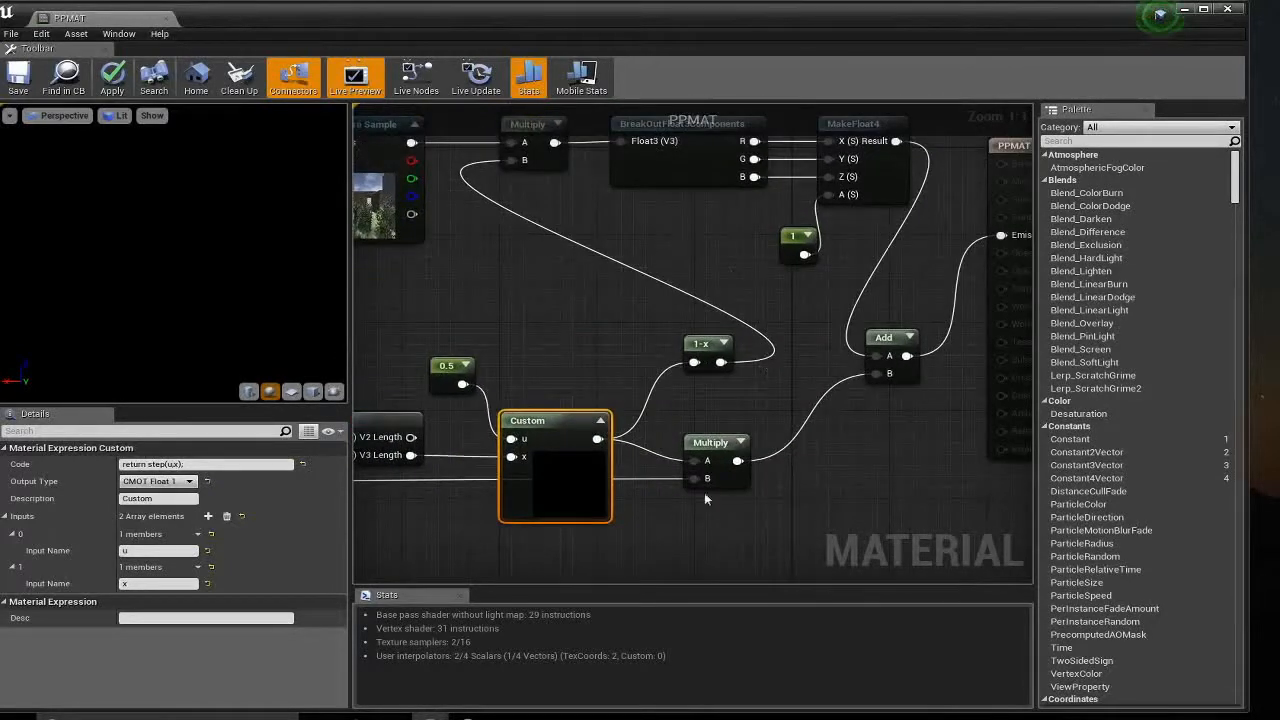
{"action": "right_click_drag", "start_coordinate": [895, 439], "coordinate": [784, 499]}
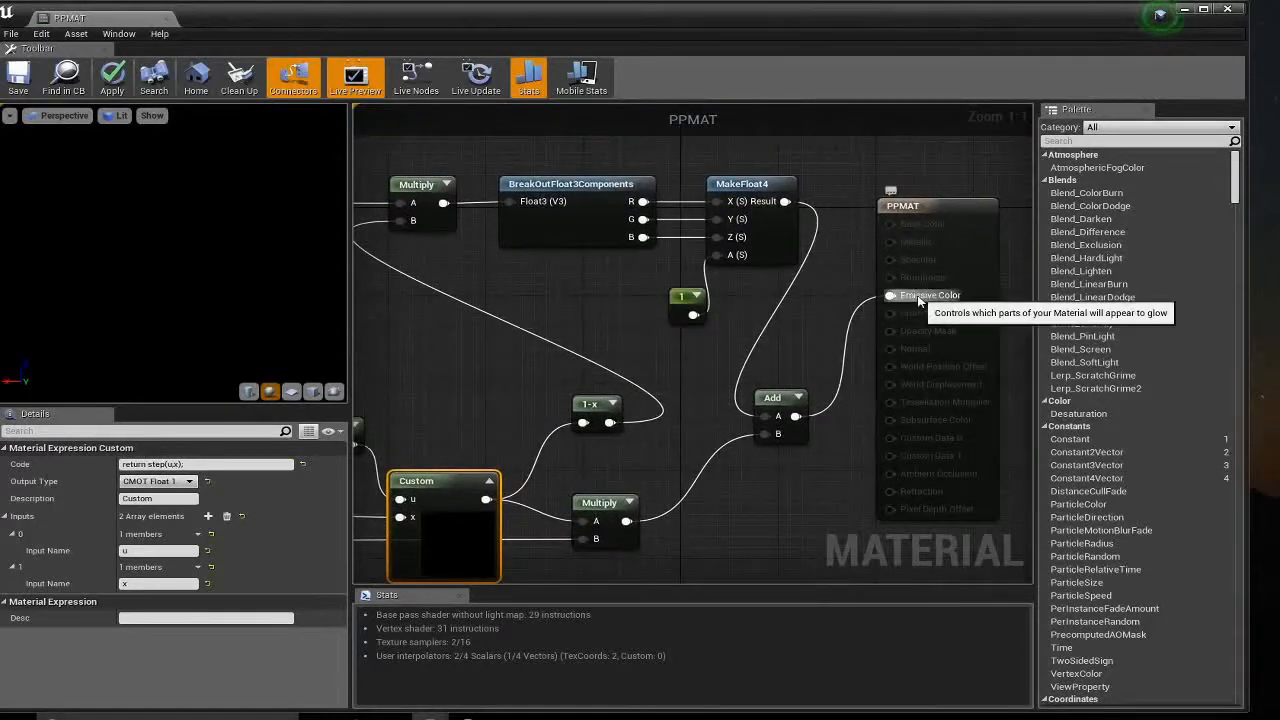
- Inspect the Texture Sample and SceneTexture node properties, and close the PPMAT material
{"action": "right_click_drag", "start_coordinate": [502, 376], "coordinate": [865, 339]}
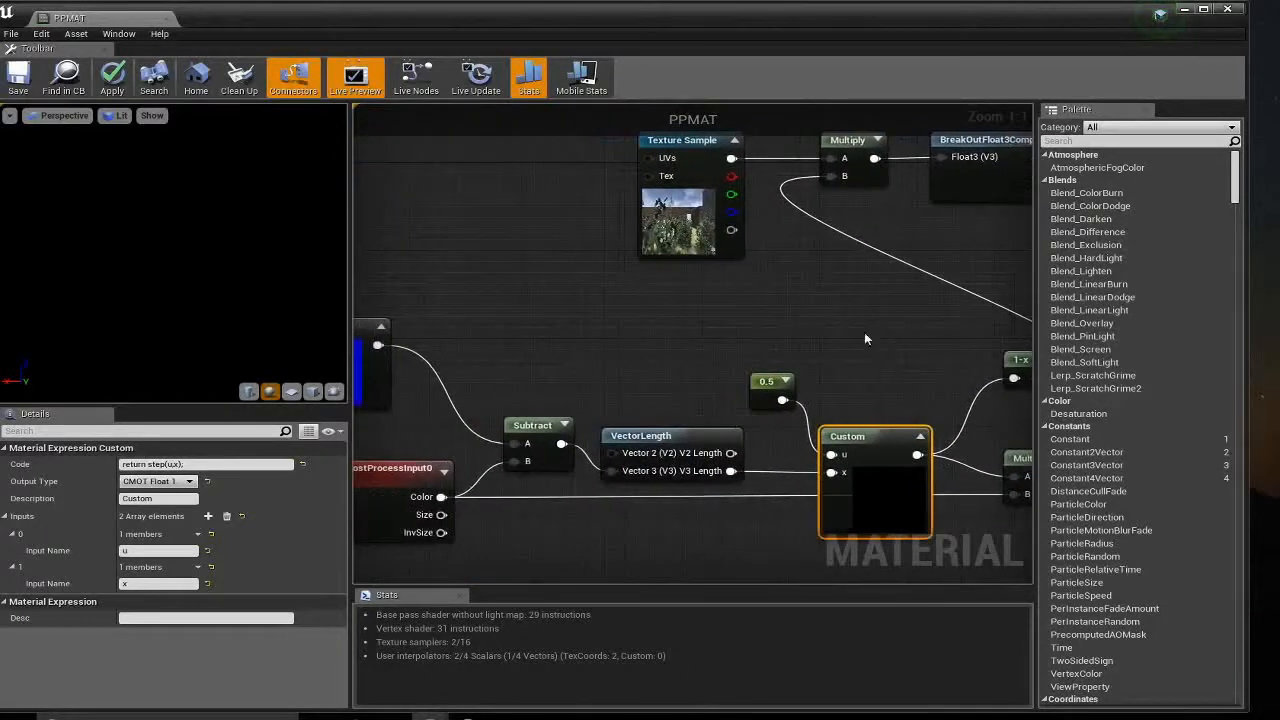
{"action": "left_click", "coordinate": [668, 160]}
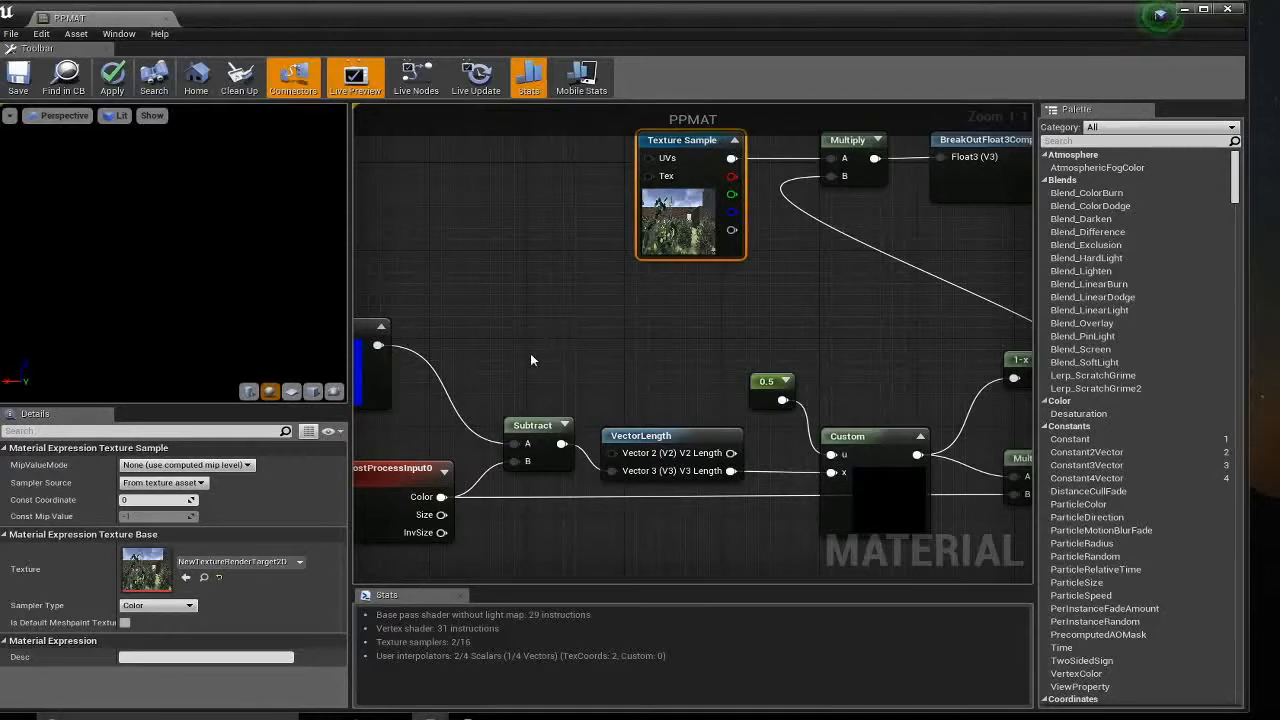
{"action": "right_click_drag", "start_coordinate": [522, 352], "coordinate": [726, 310]}
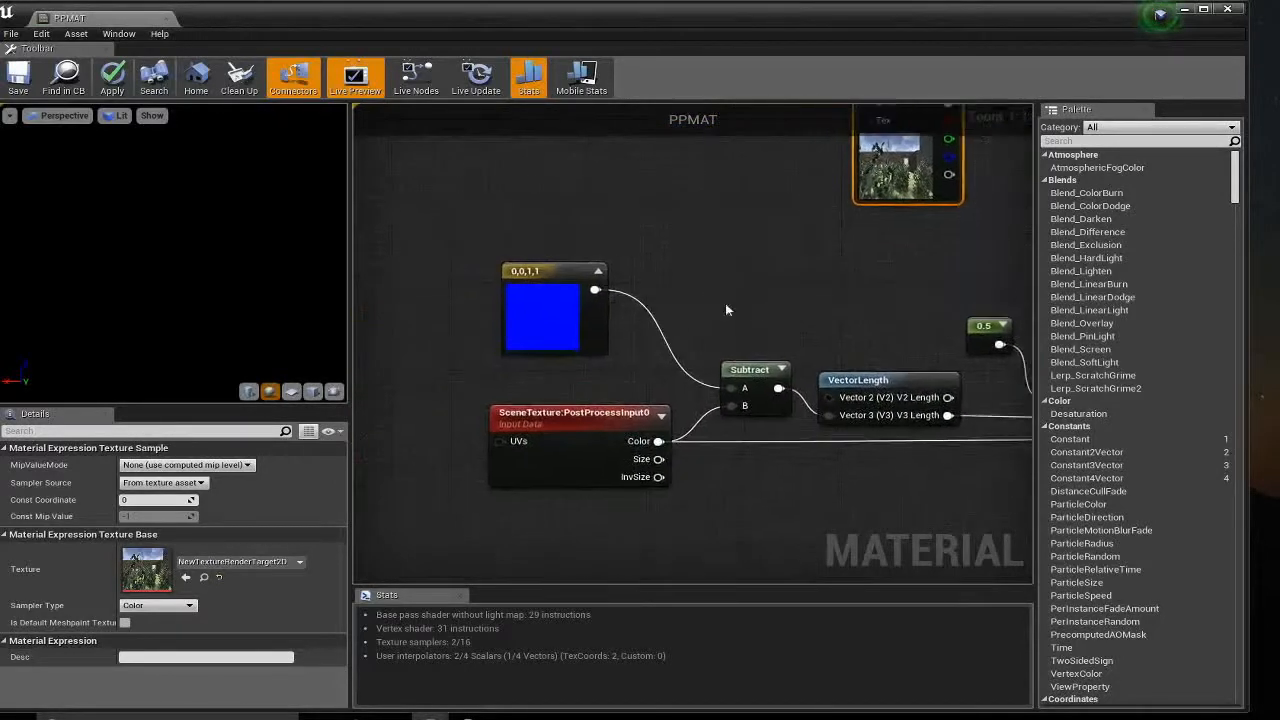
{"action": "left_click", "coordinate": [608, 413]}
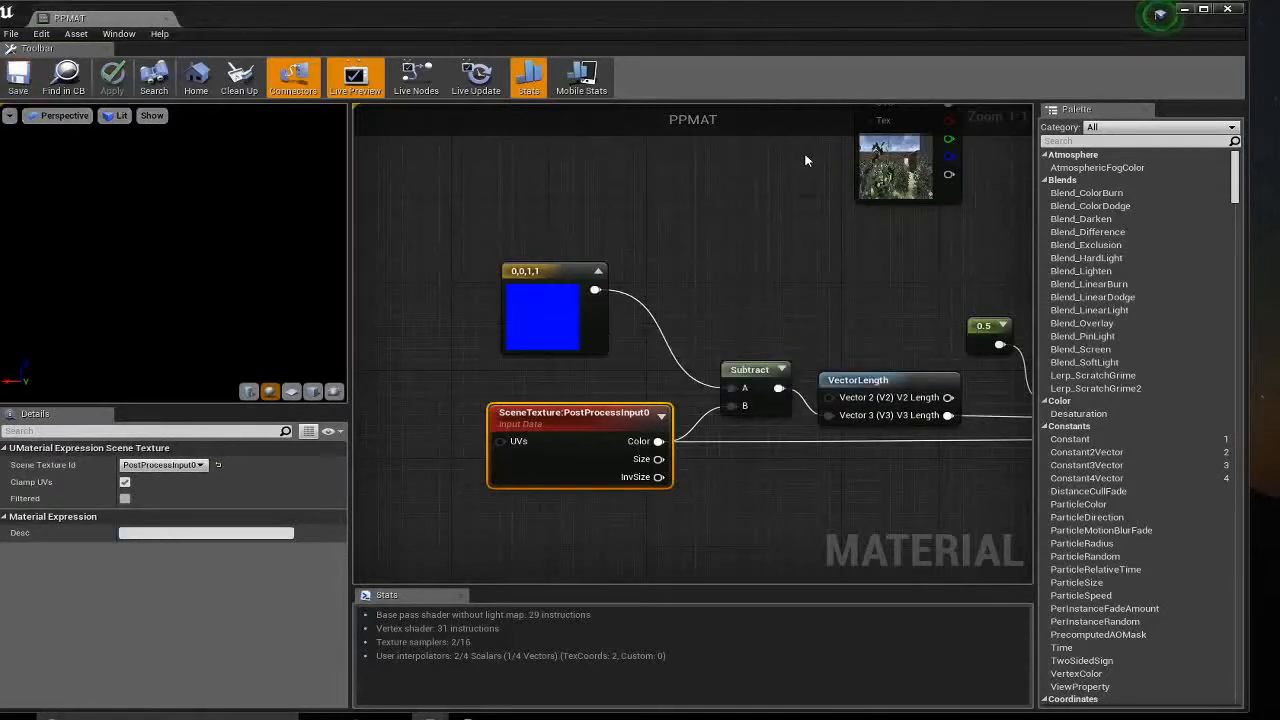
{"action": "left_click", "coordinate": [1229, 9]}
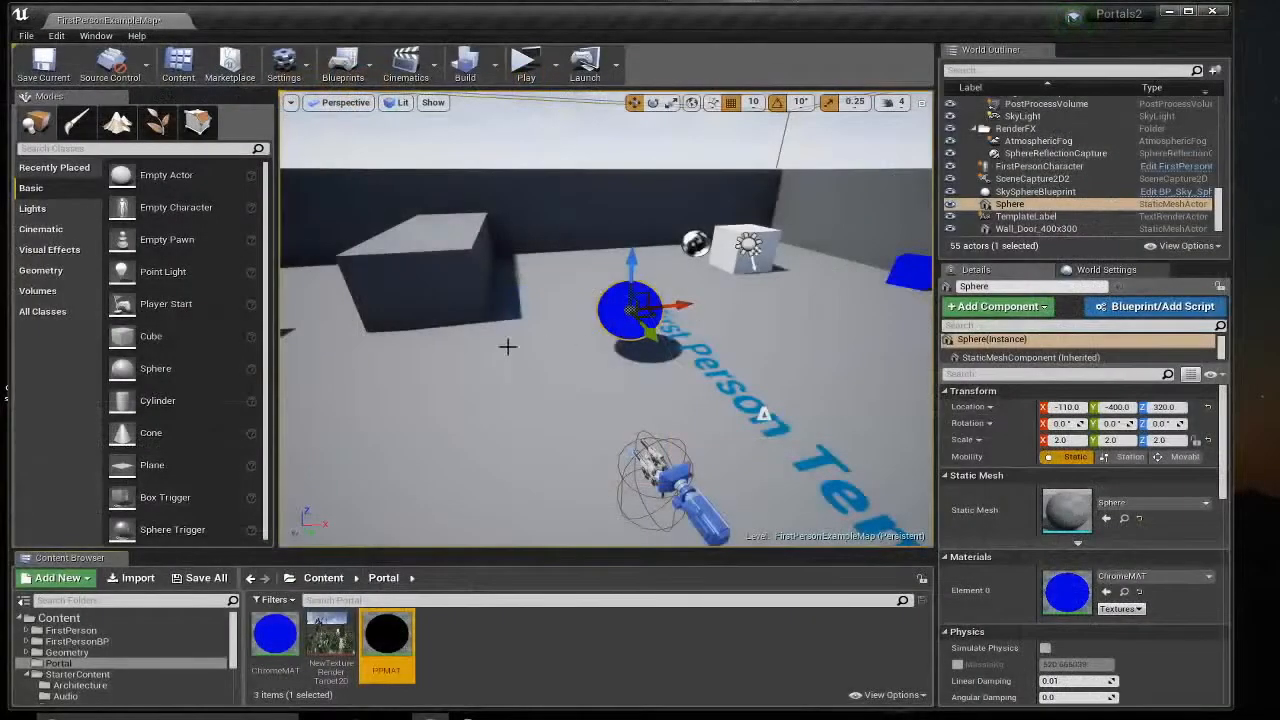
- Find the Post Process Volume actor and place one on the floor of the level near the blue sphere
{"action": "left_click", "coordinate": [91, 148]}
{"action": "type", "text": "post"}
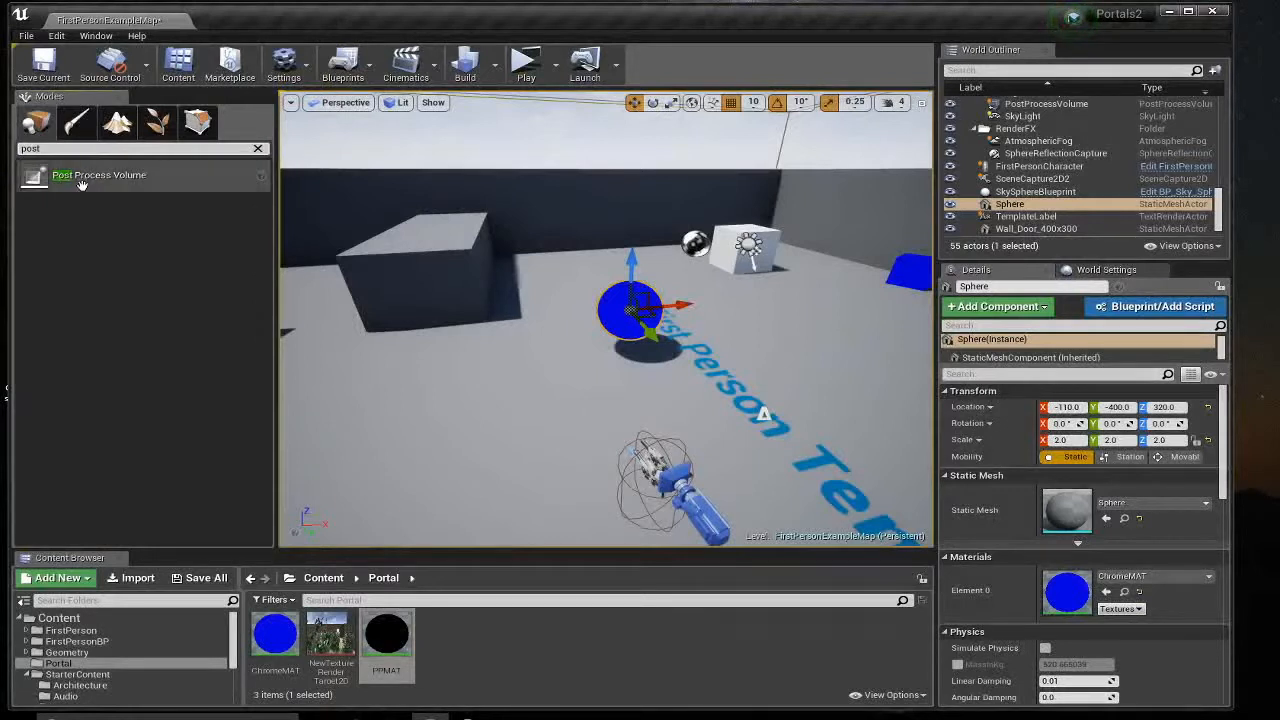
{"action": "left_click_drag", "start_coordinate": [99, 175], "coordinate": [521, 420]}
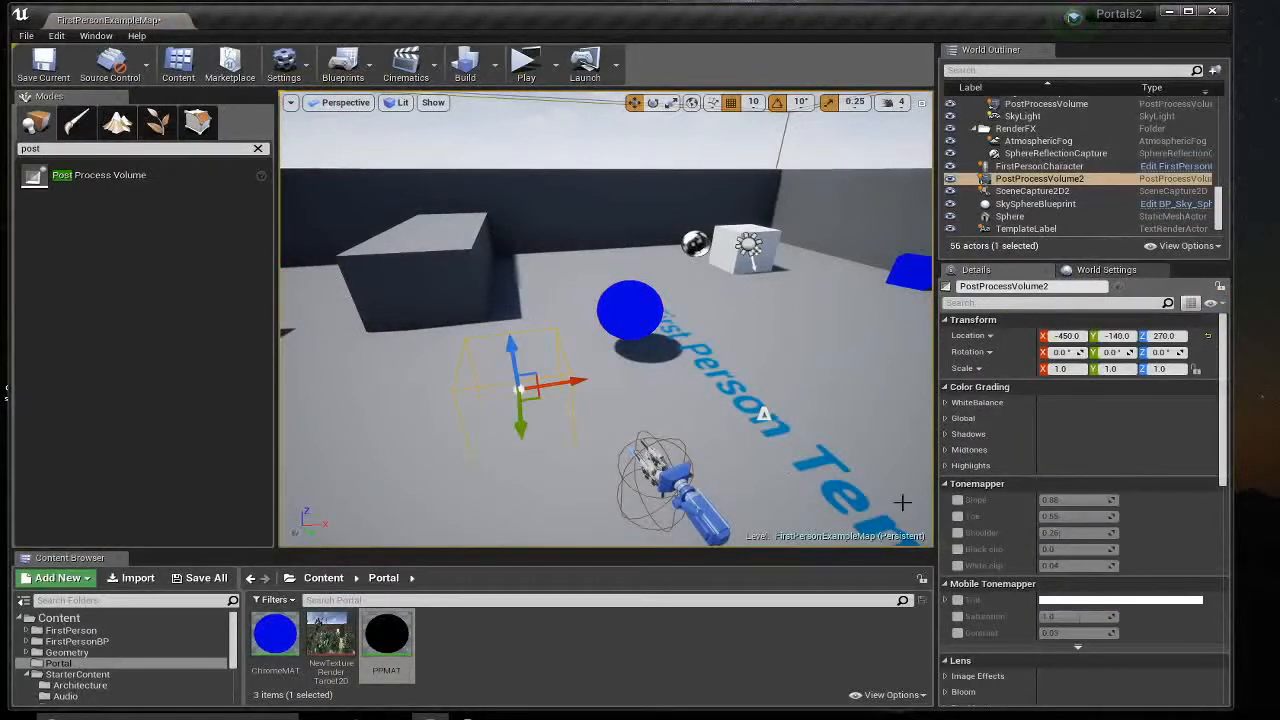
- Add an Asset reference element to the volume's Post Process Materials array, assign PPMAT to it, and save the level
{"action": "scroll", "coordinate": [1010, 514], "scroll_direction": "down", "scroll_amount": 5}
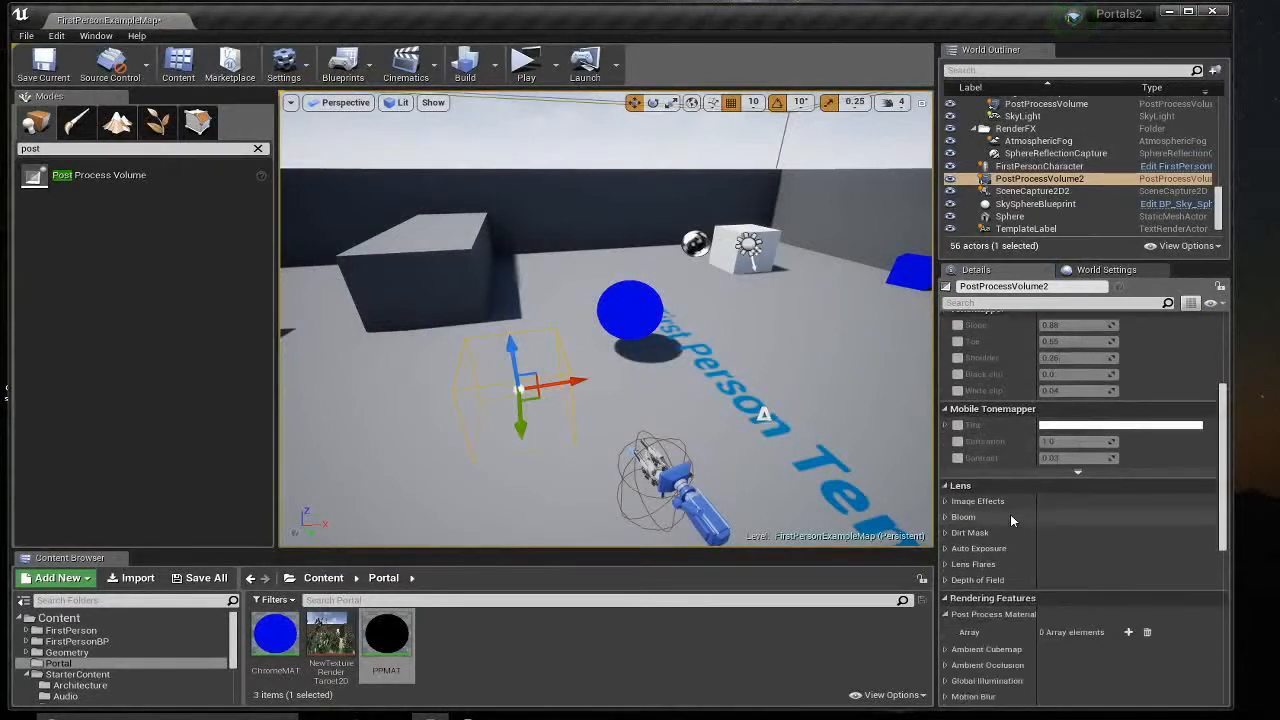
{"action": "left_click", "coordinate": [1129, 566]}
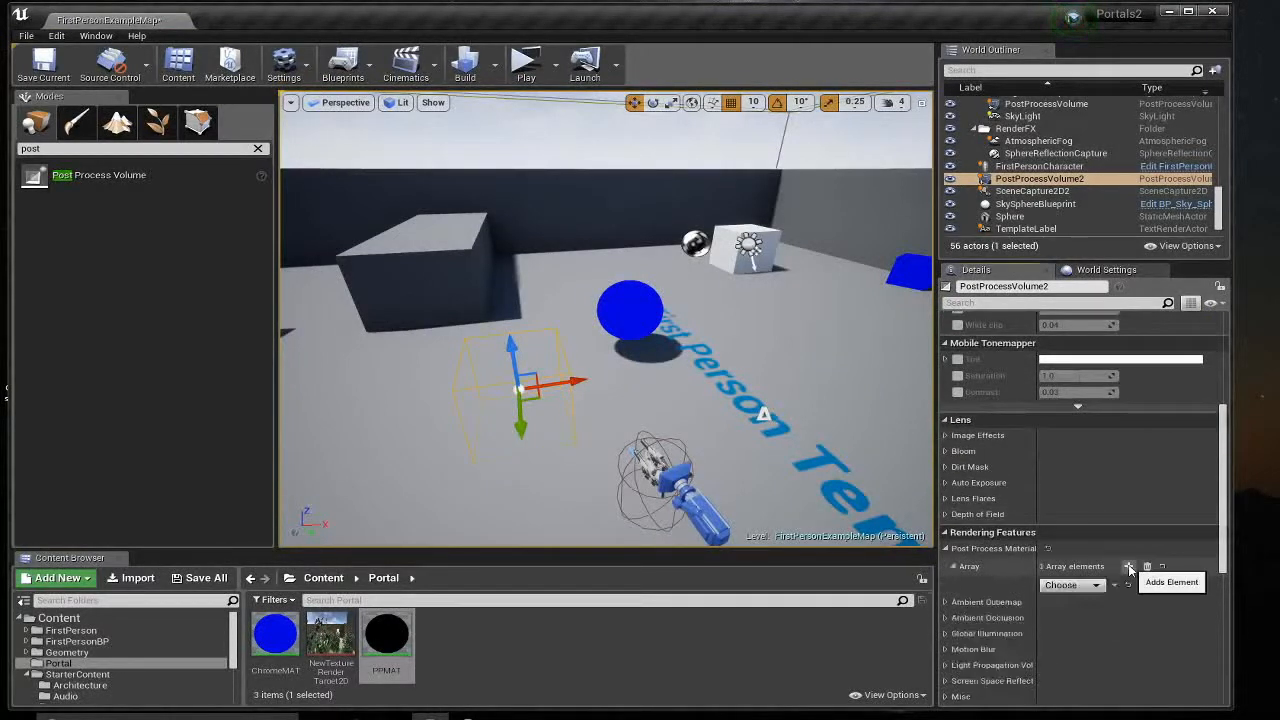
{"action": "left_click", "coordinate": [1070, 585]}
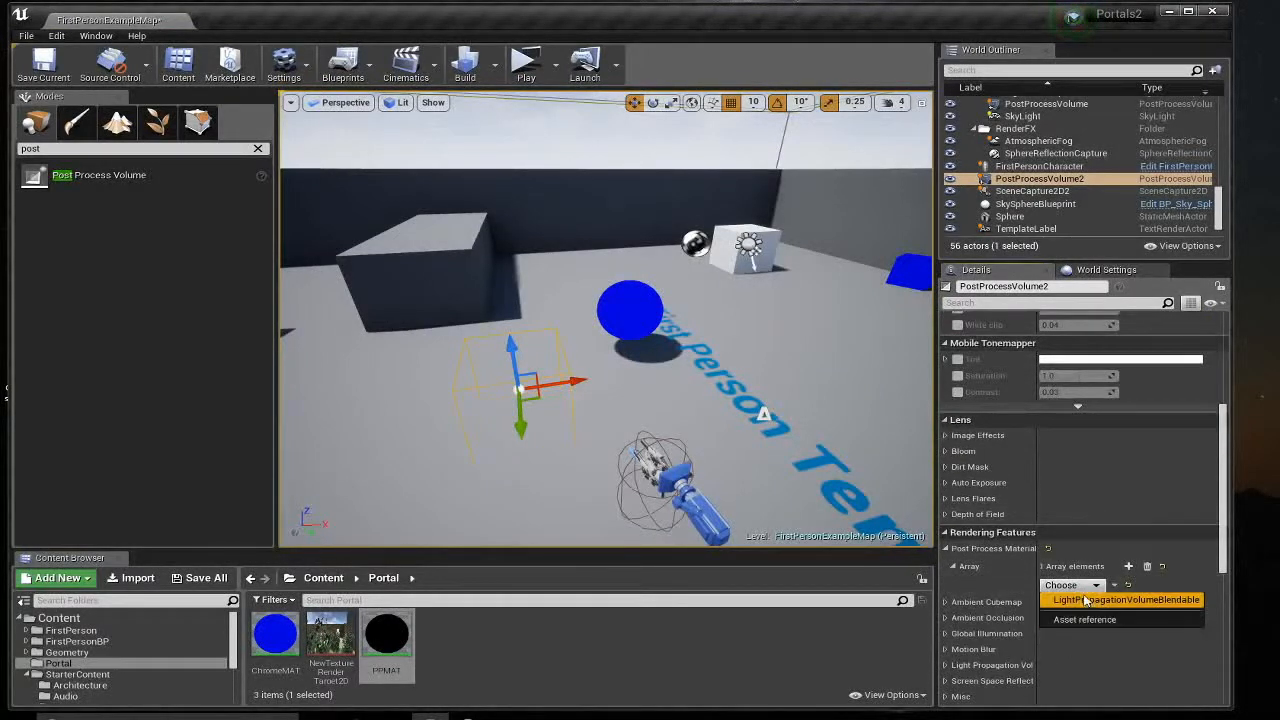
{"action": "left_click", "coordinate": [1090, 620]}
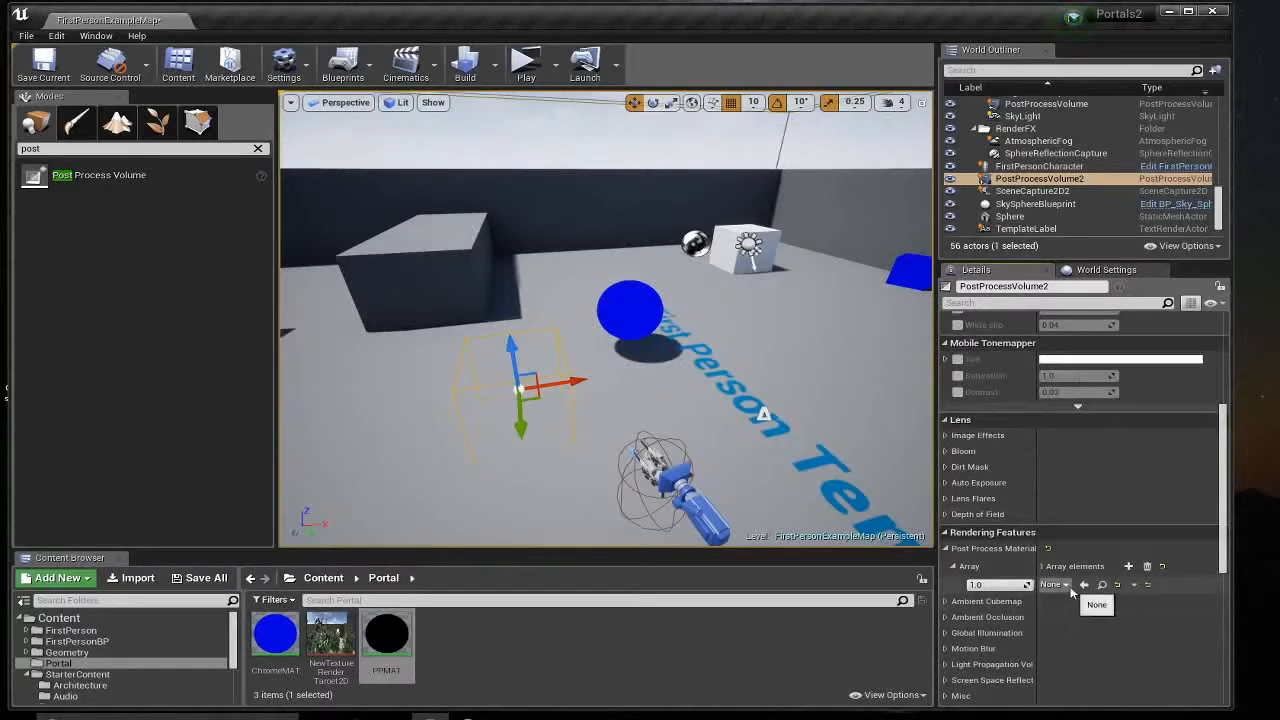
{"action": "left_click", "coordinate": [1054, 584]}
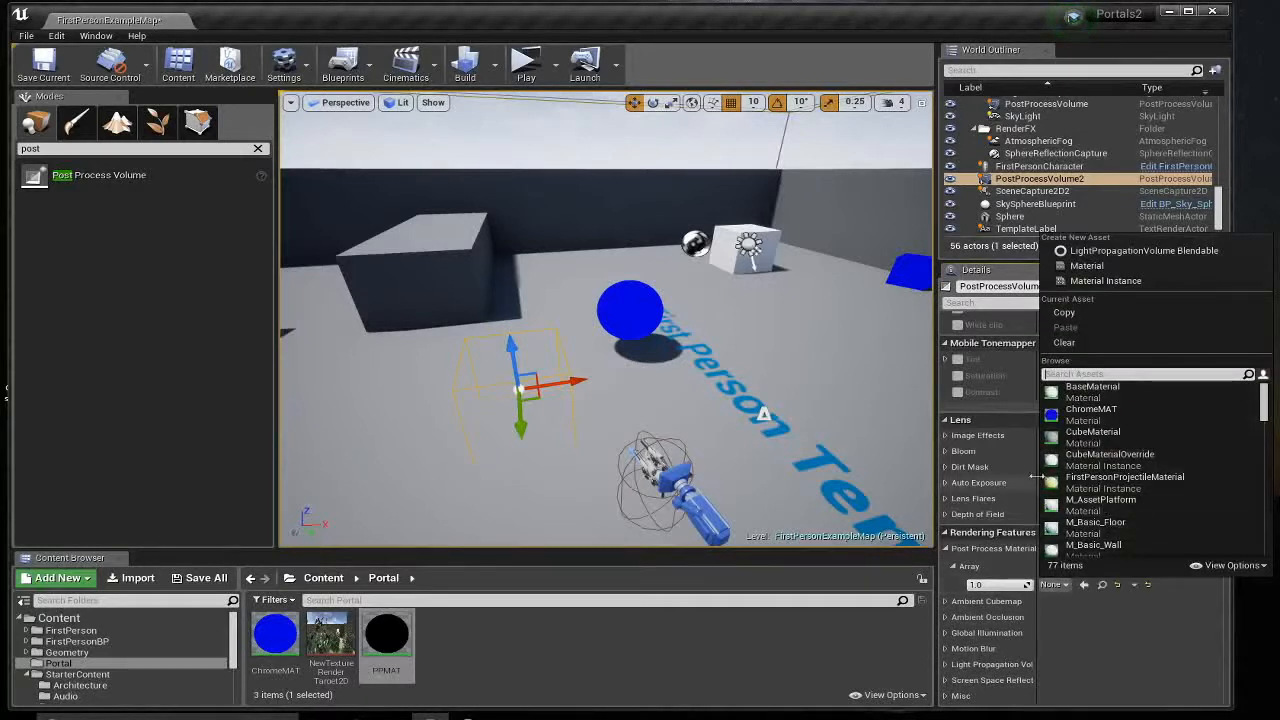
{"action": "type", "text": "ppm"}
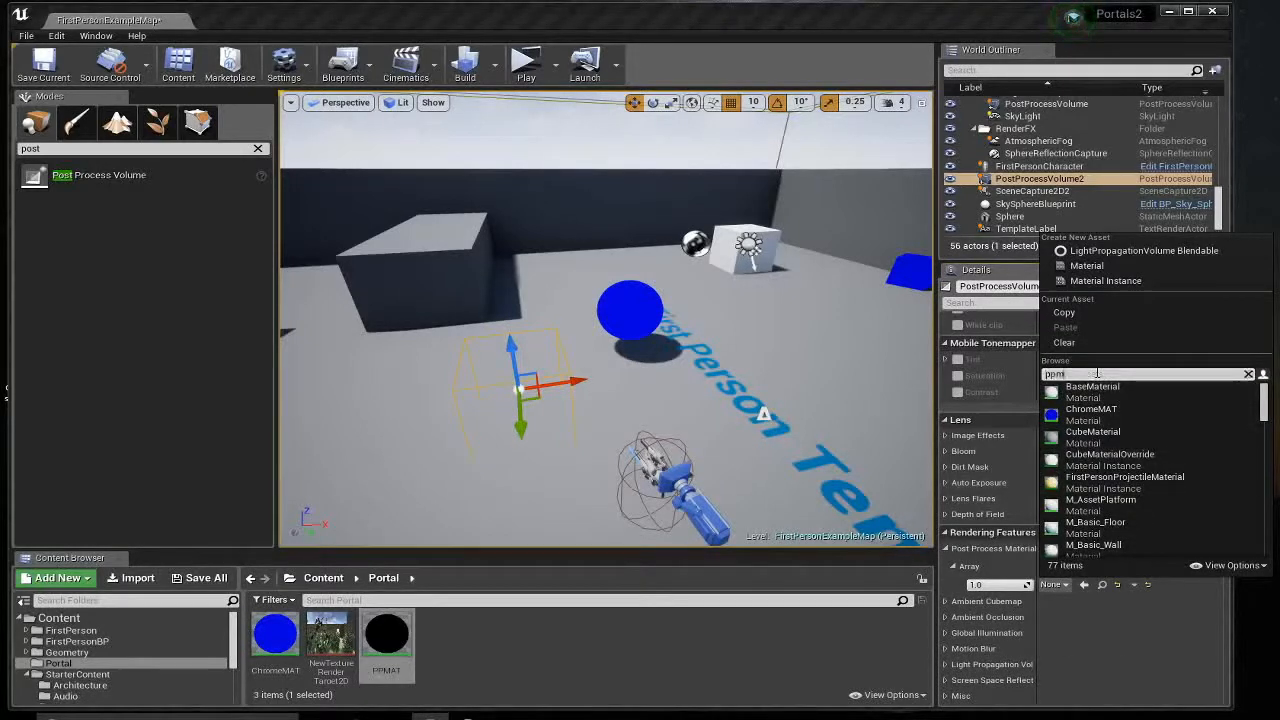
{"action": "type", "text": "at"}
{"action": "left_click", "coordinate": [1090, 393]}
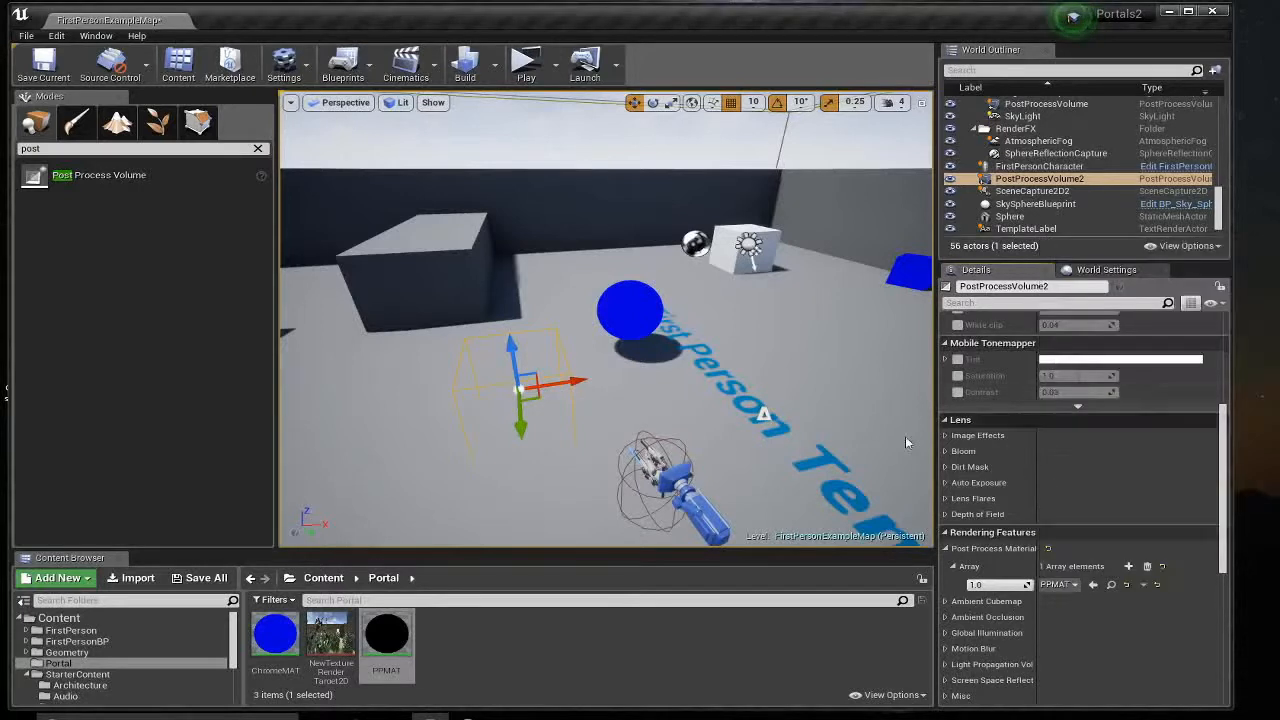
{"action": "left_click", "coordinate": [43, 68]}
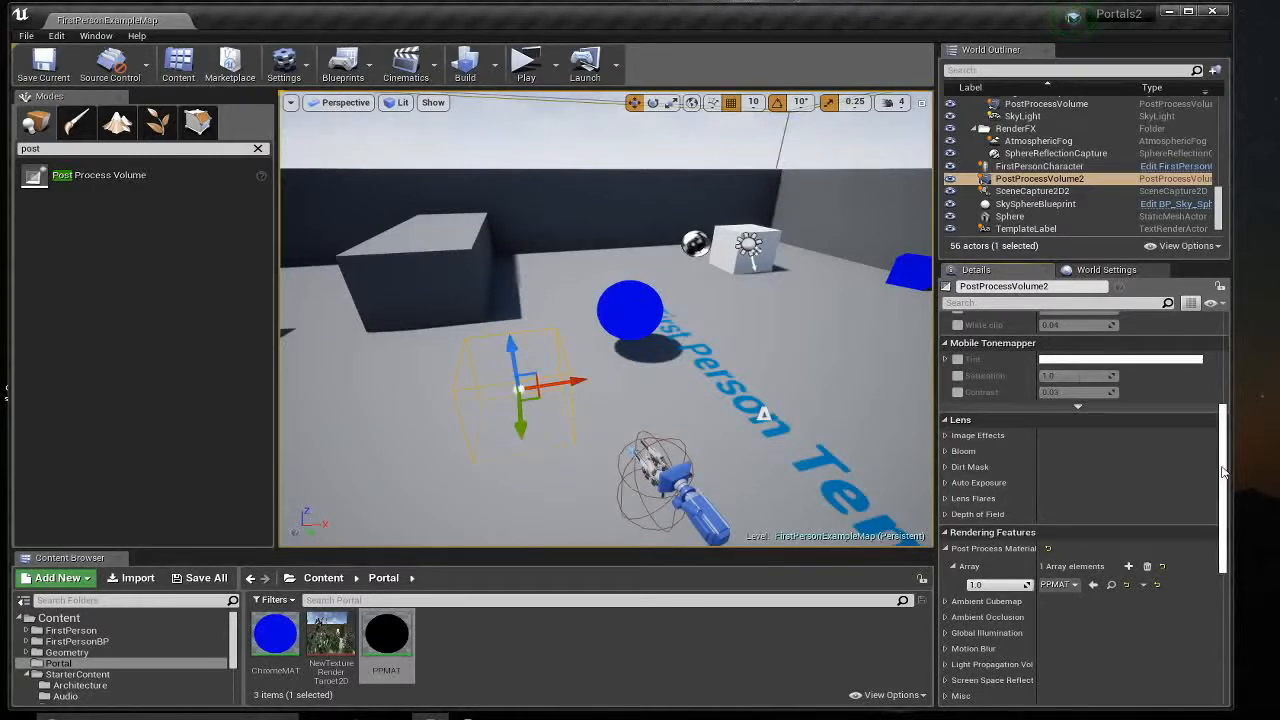
- Enable Unbound in the new Post Process Volume's settings and save the level
{"action": "scroll", "coordinate": [1222, 474], "scroll_direction": "down", "scroll_amount": 1}
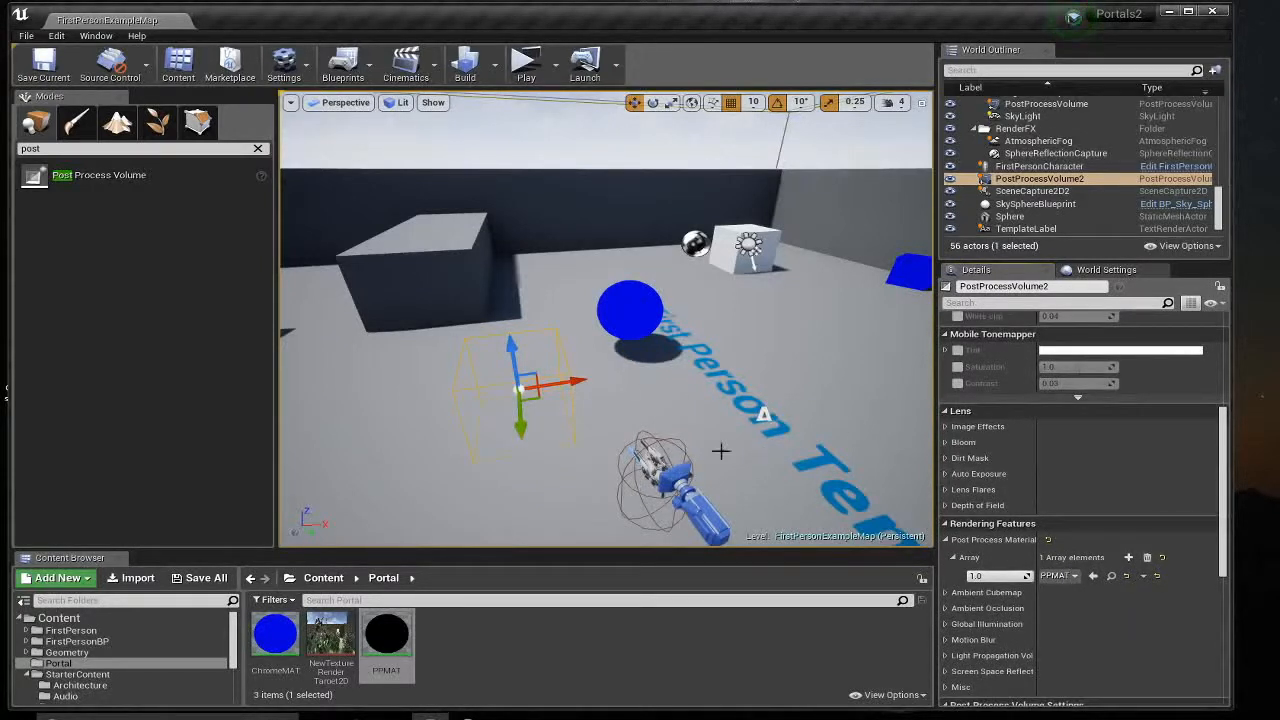
{"action": "scroll", "coordinate": [1222, 497], "scroll_direction": "down", "scroll_amount": 4}
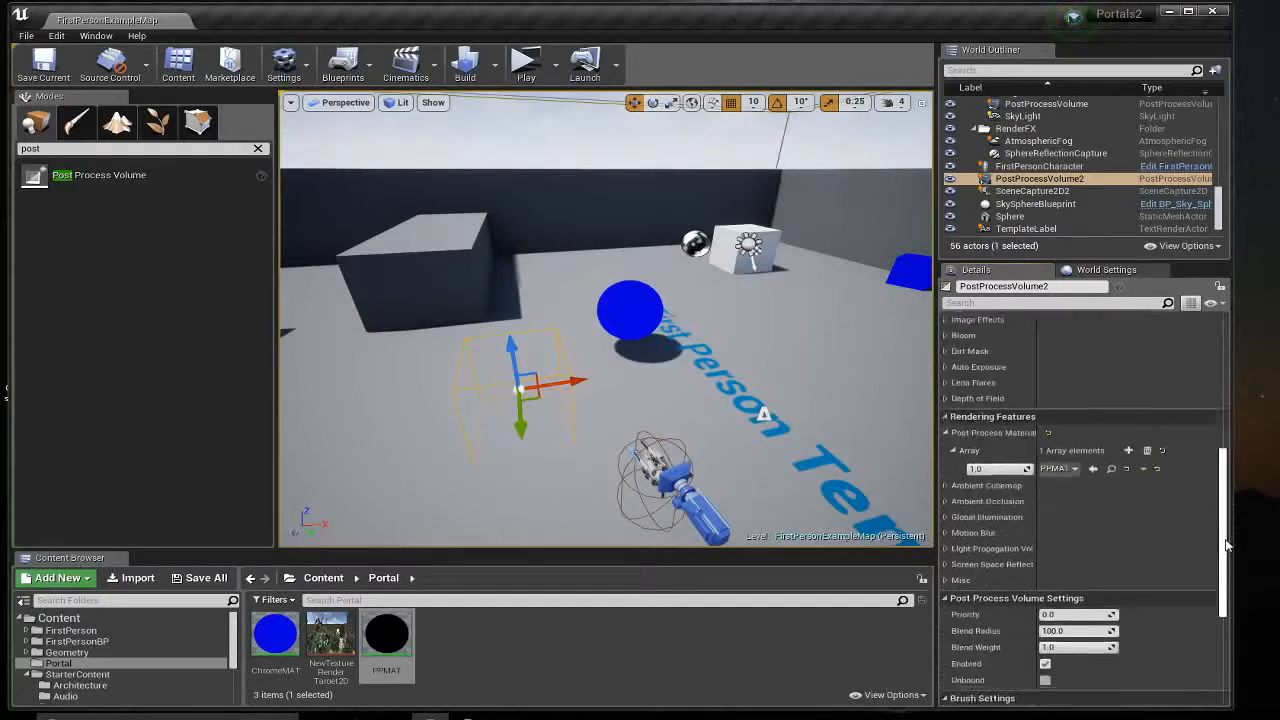
{"action": "left_click", "coordinate": [1045, 581]}
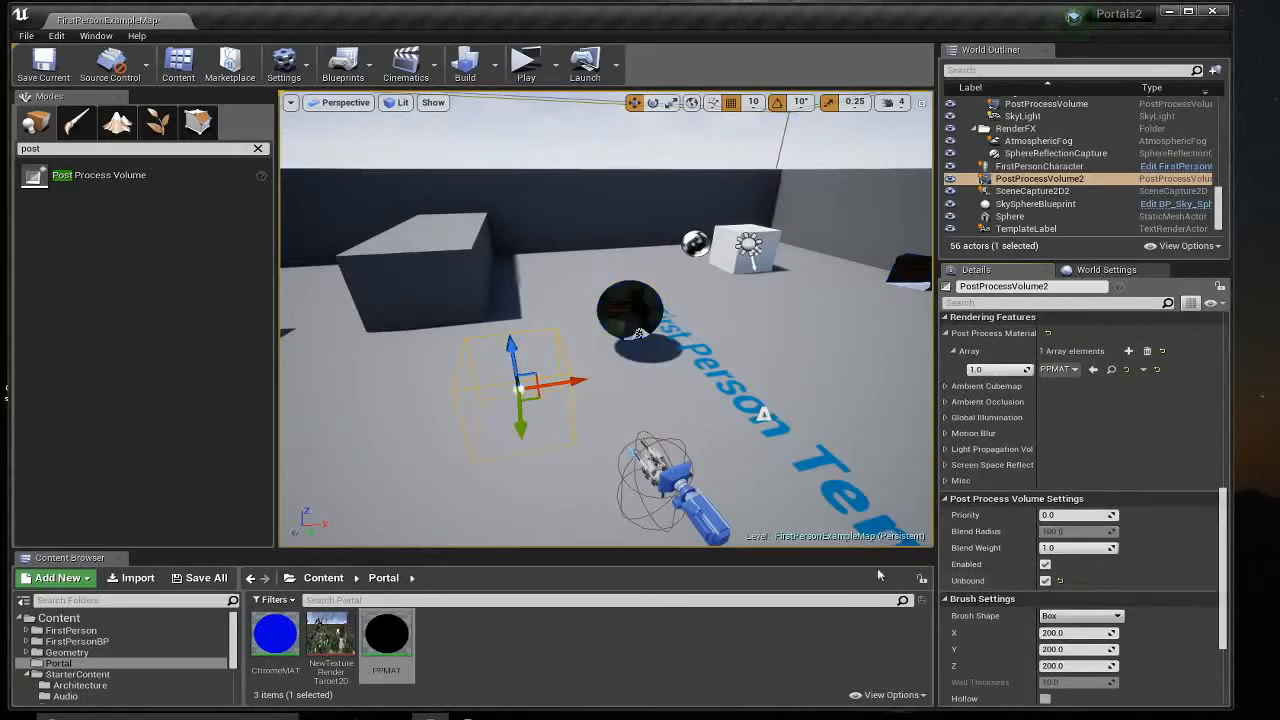
{"action": "left_click", "coordinate": [43, 65]}
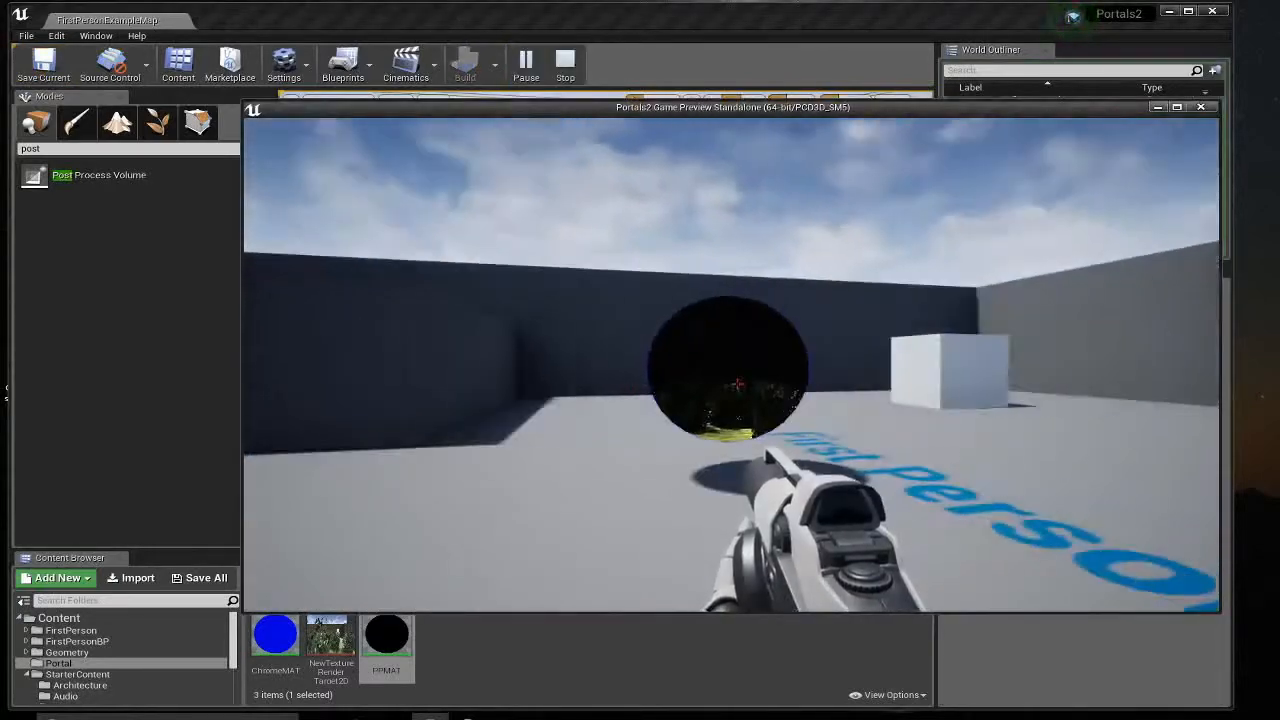
- Walk around the sphere in a standalone game preview to check the second world's view through the portal
{"action": "key", "text": "w"}
{"action": "key", "text": "a"}
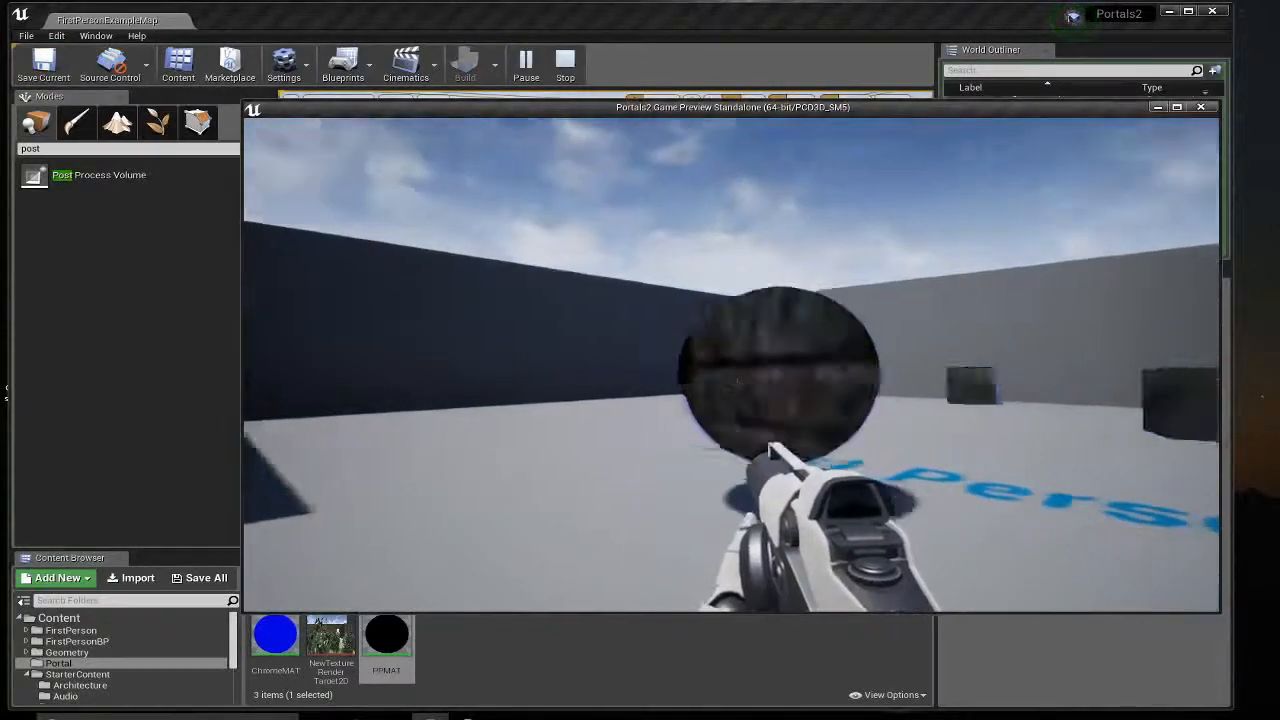
{"action": "key", "text": "w"}
{"action": "key", "text": "a"}
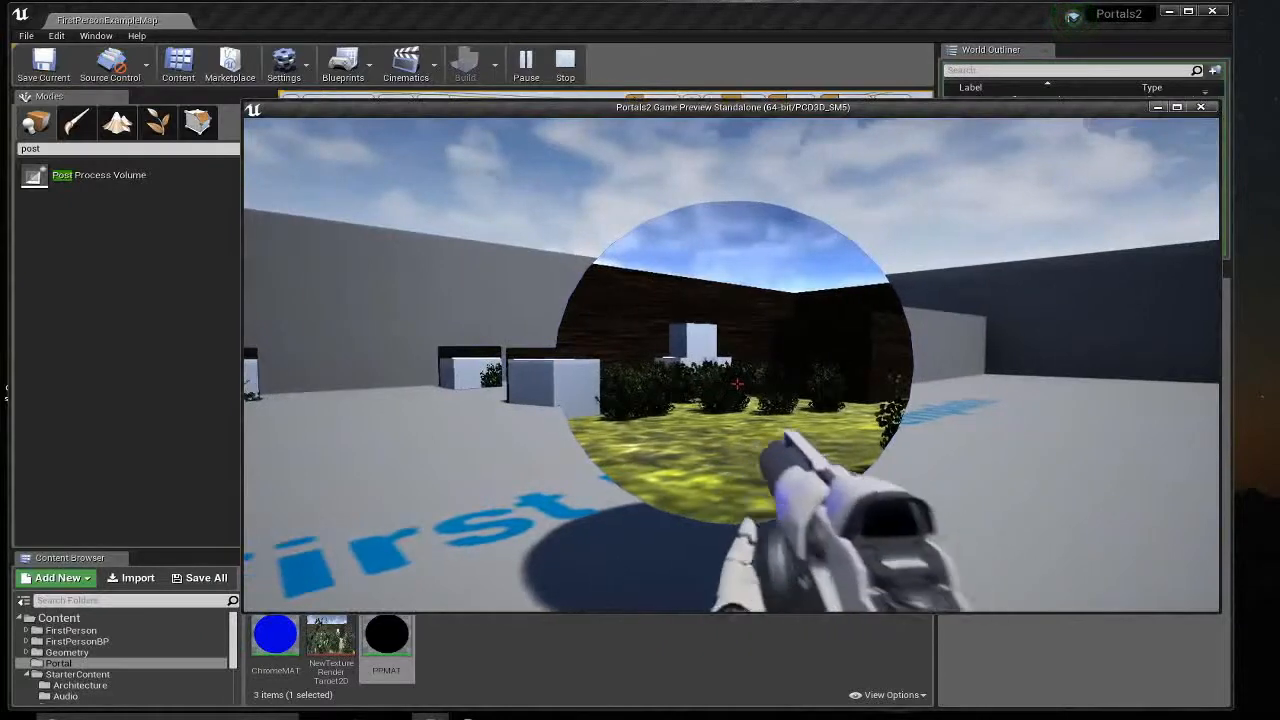
{"action": "key", "text": "a"}
{"action": "key", "text": "w"}
{"action": "key", "text": "a"}
- Shoot the physics cubes in the game preview and move around them to check the portal effect on the blue ones
{"action": "left_click", "coordinate": [732, 365]}
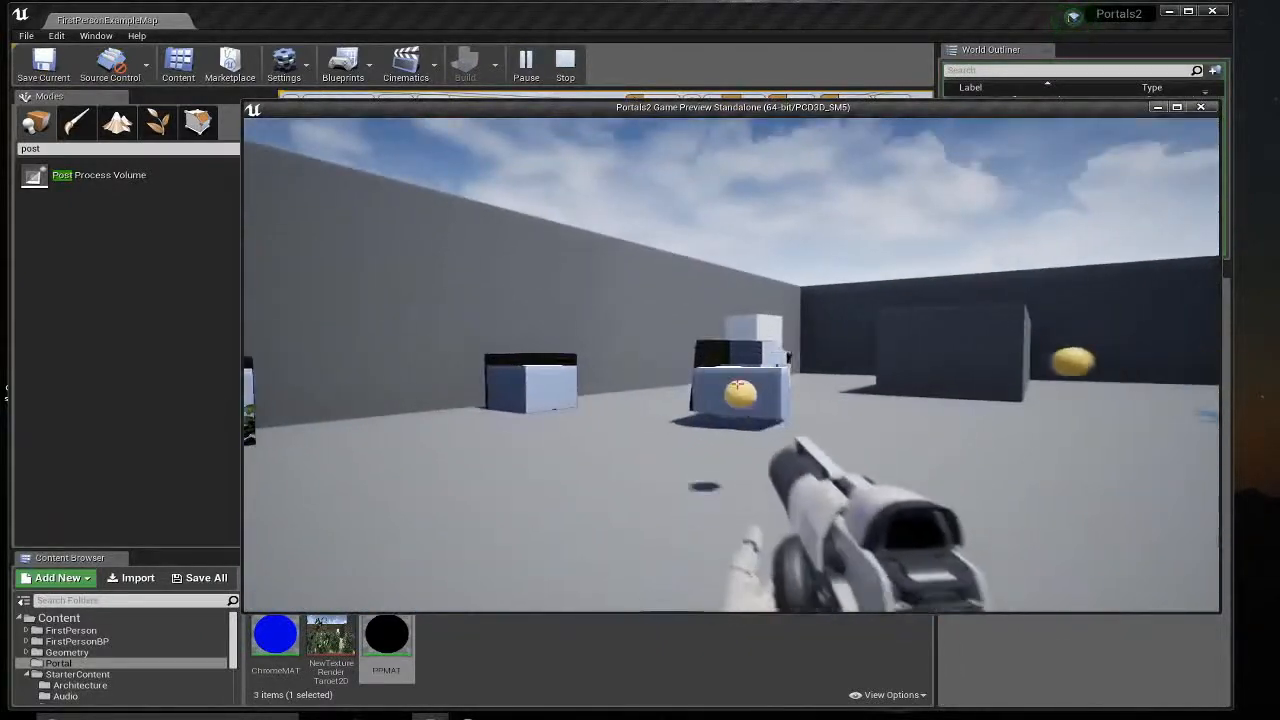
{"action": "left_click", "coordinate": [732, 365]}
{"action": "key", "text": "w"}
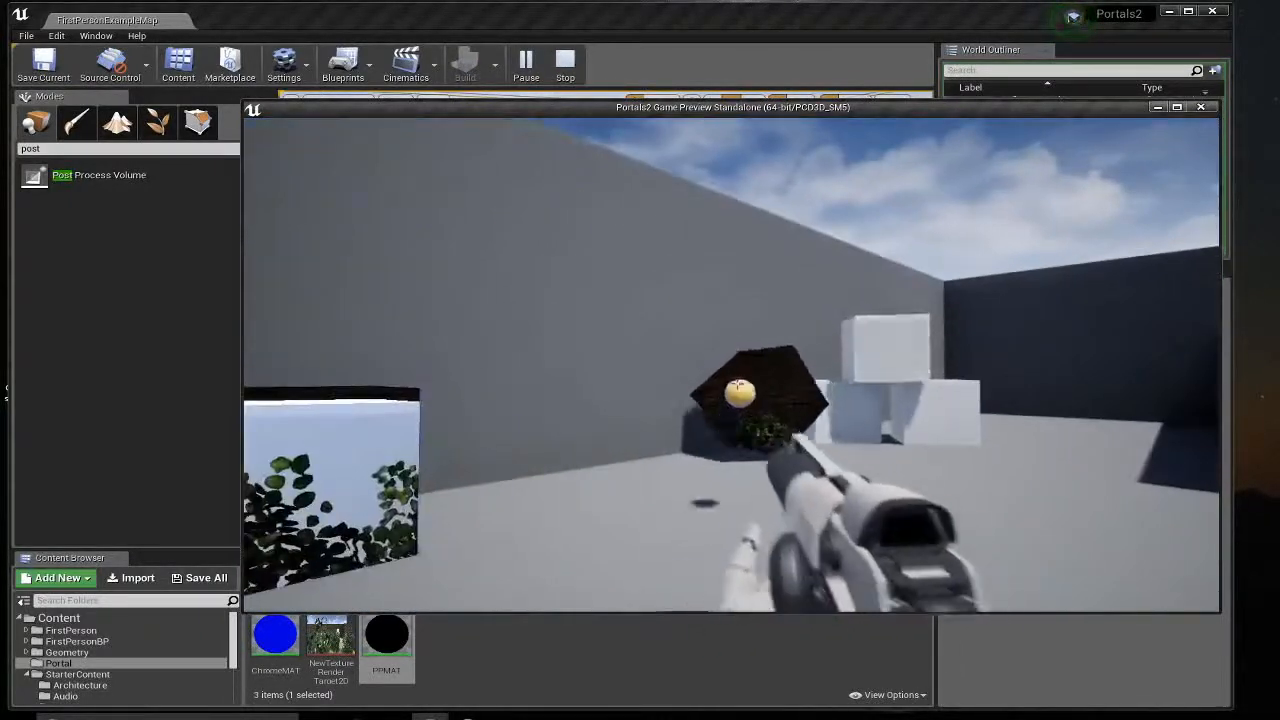
{"action": "key", "text": "w"}
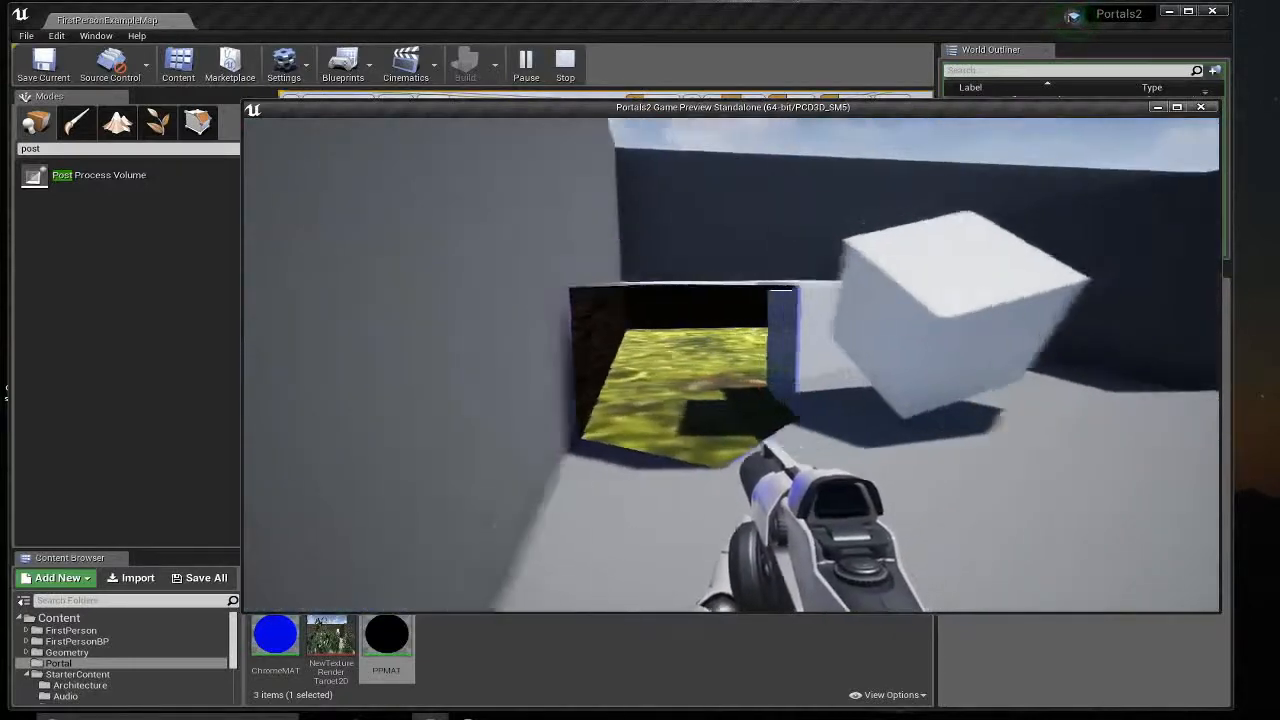
{"action": "left_click", "coordinate": [732, 385]}
{"action": "key", "text": "s"}
{"action": "key", "text": "w"}
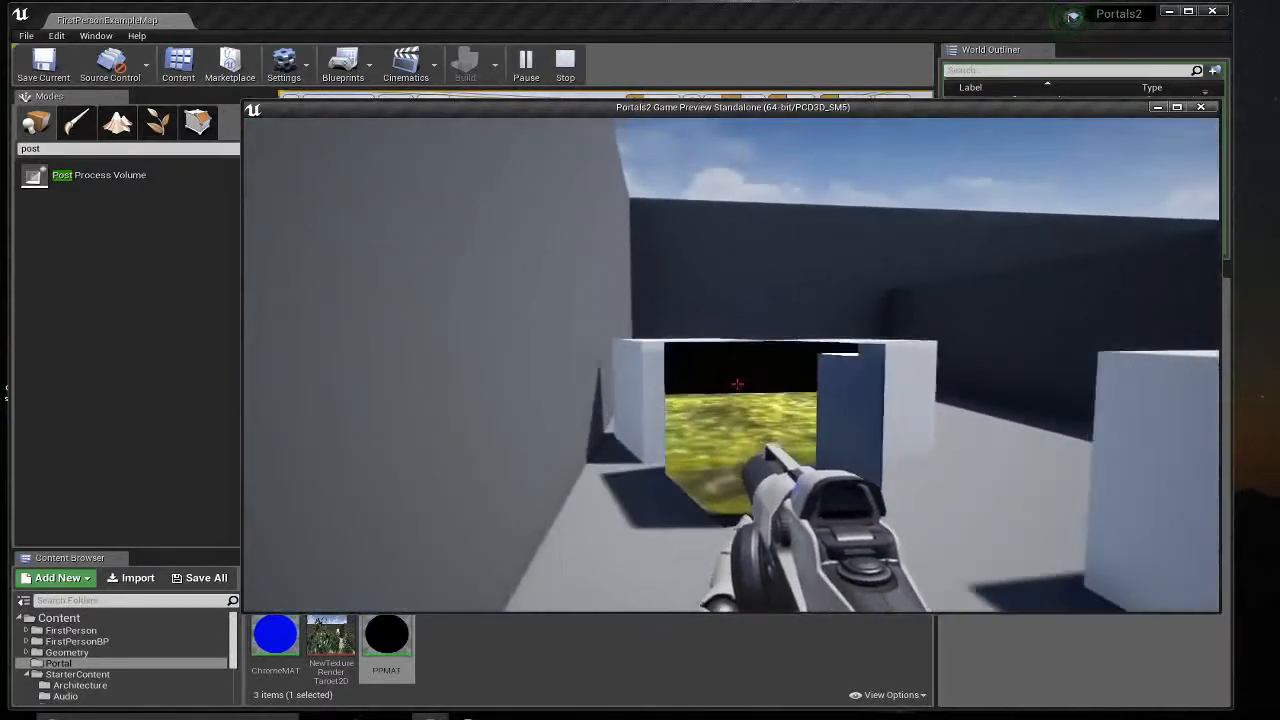
{"action": "key", "text": "s"}
{"action": "left_click", "coordinate": [738, 383]}
{"action": "key", "text": "w"}
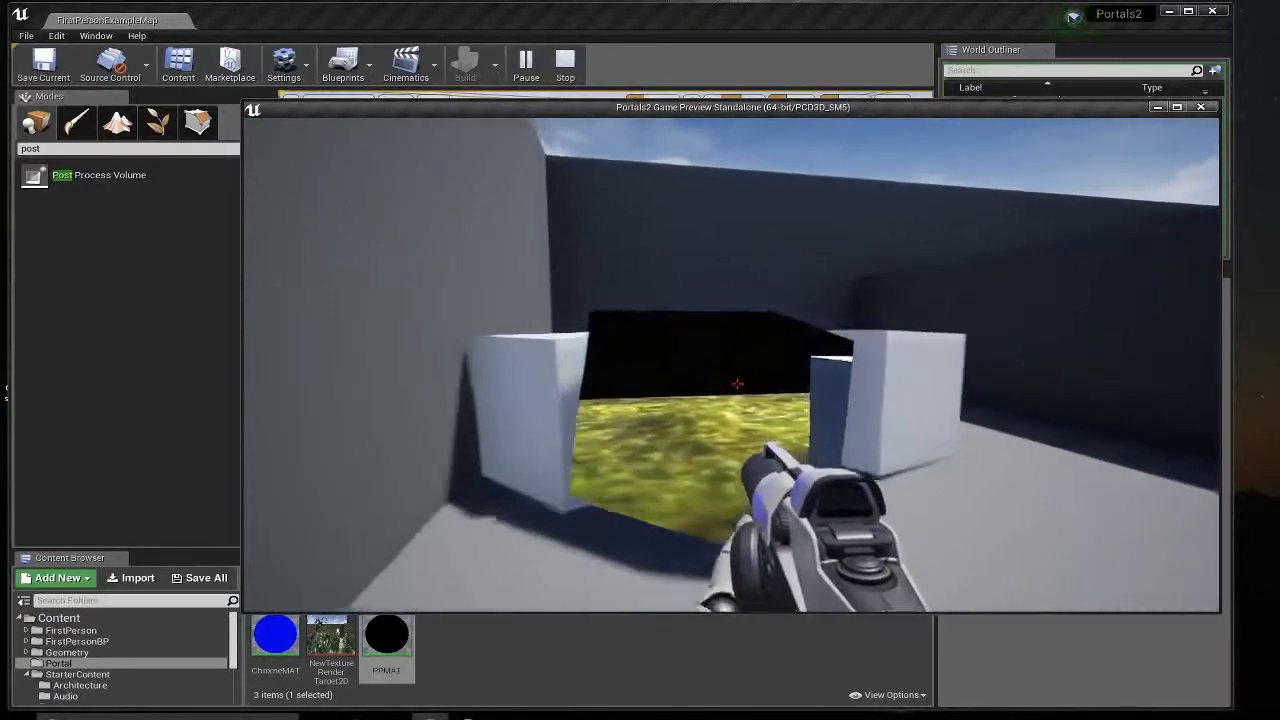
{"action": "left_click", "coordinate": [738, 383]}
{"action": "key", "text": "w"}
{"action": "left_click", "coordinate": [738, 383]}
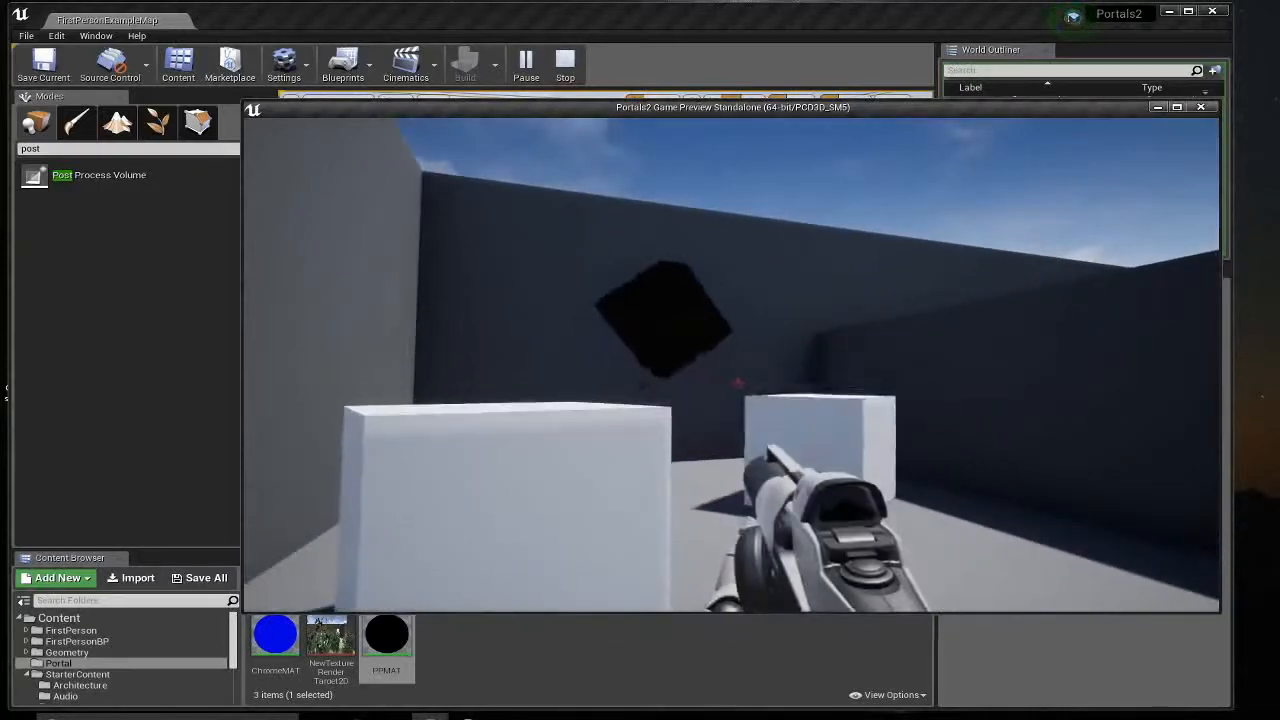
{"action": "key", "text": "w"}
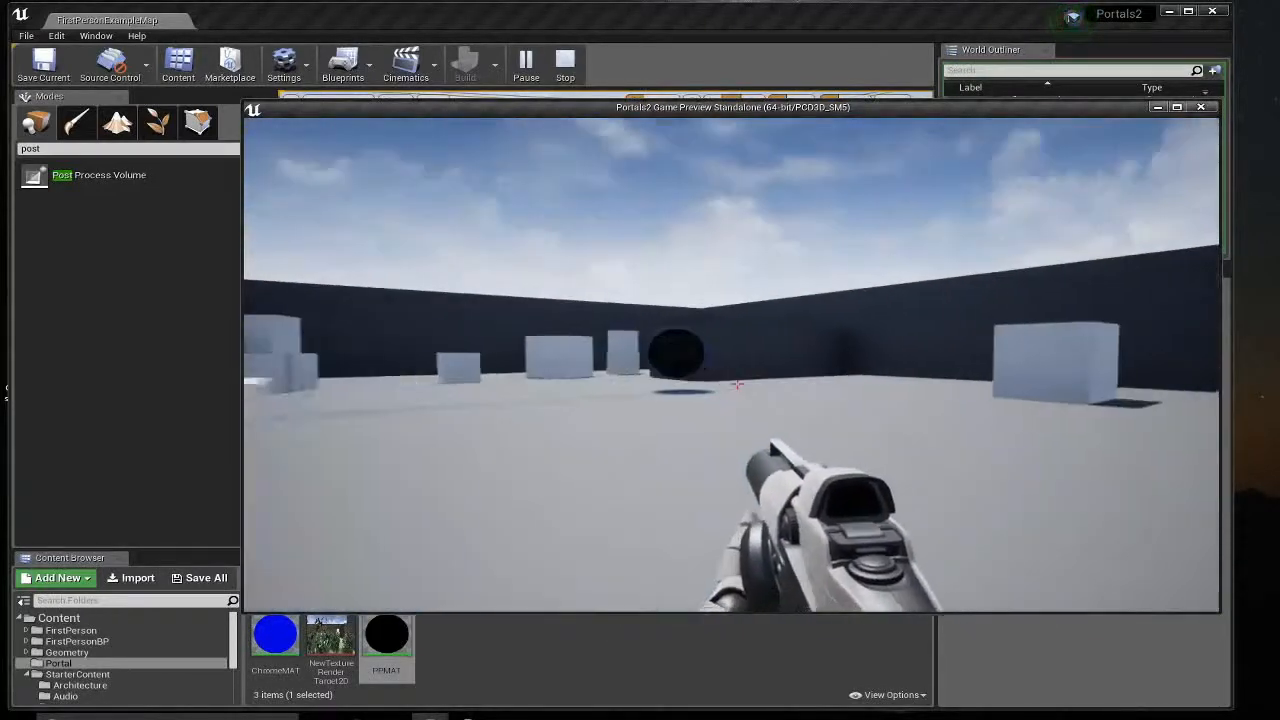
- Enable Simulate Physics on the portal sphere, turn off its gravity, edit its Linear Damping, and save the level
{"action": "key", "text": "Escape"}
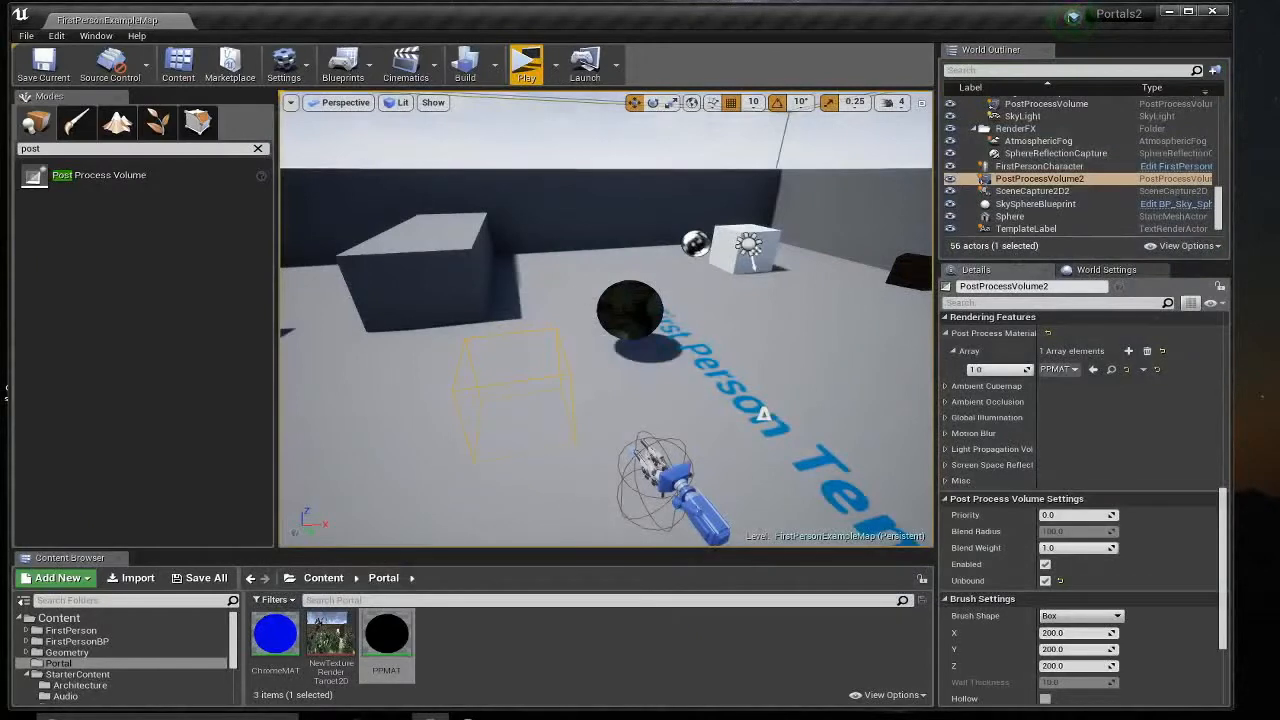
{"action": "left_click", "coordinate": [630, 310]}
{"action": "scroll", "coordinate": [985, 458], "scroll_direction": "up", "scroll_amount": 6}
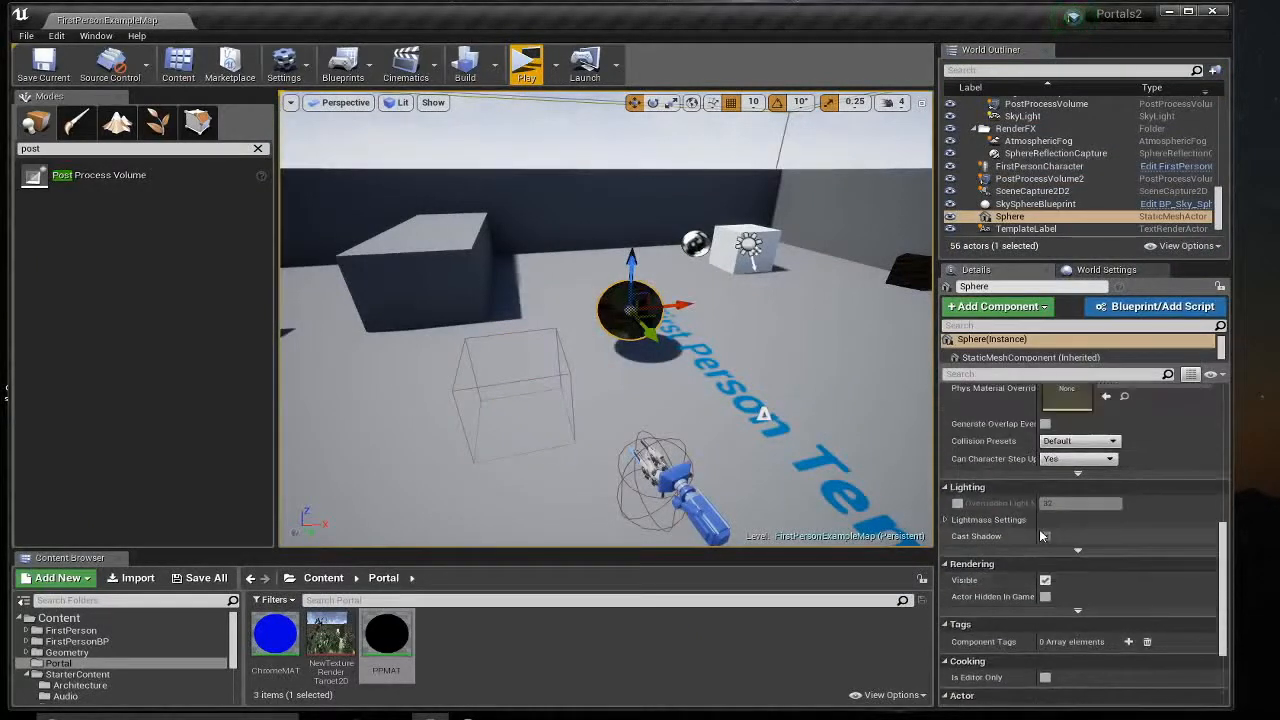
{"action": "left_click", "coordinate": [1045, 507]}
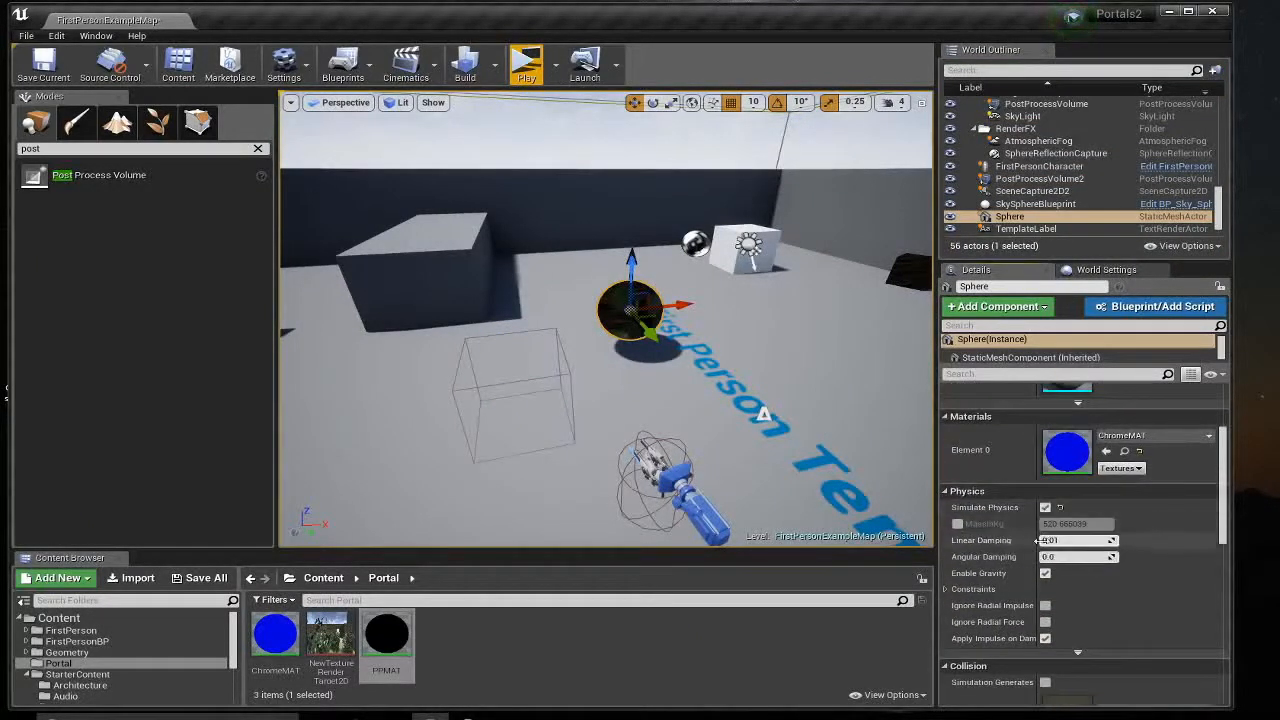
{"action": "left_click", "coordinate": [60, 78]}
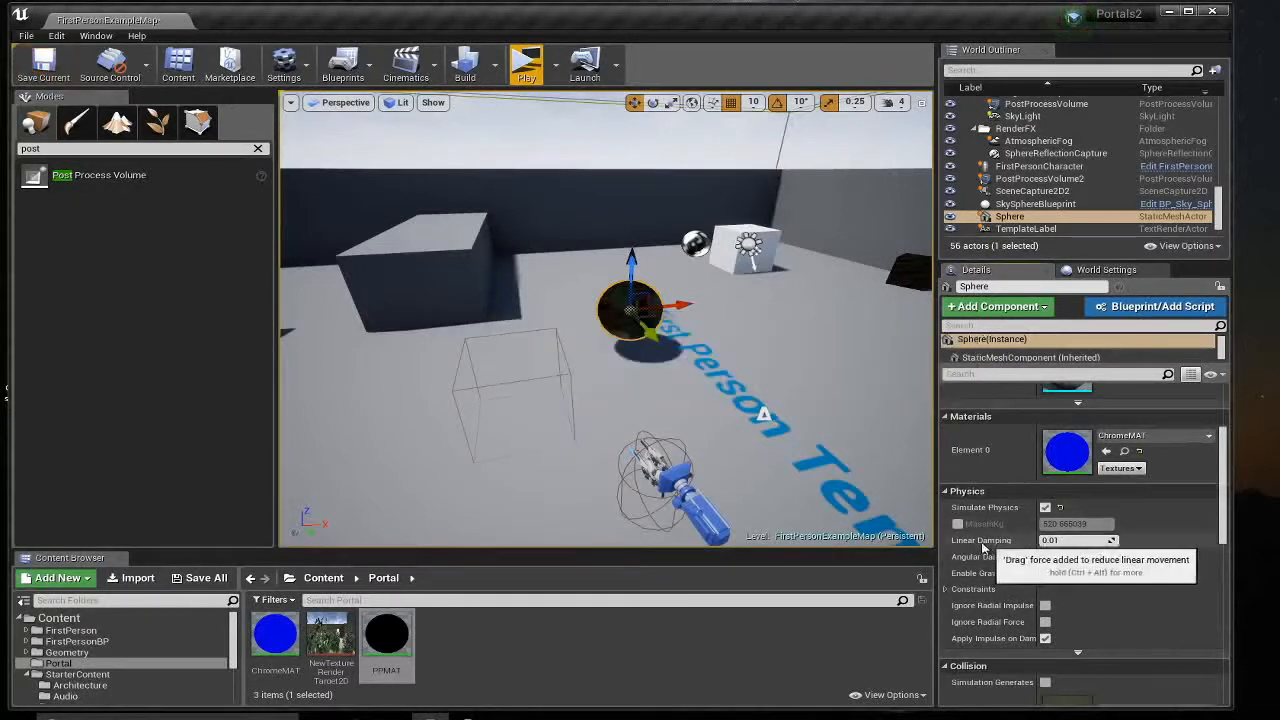
{"action": "left_click", "coordinate": [1050, 540]}
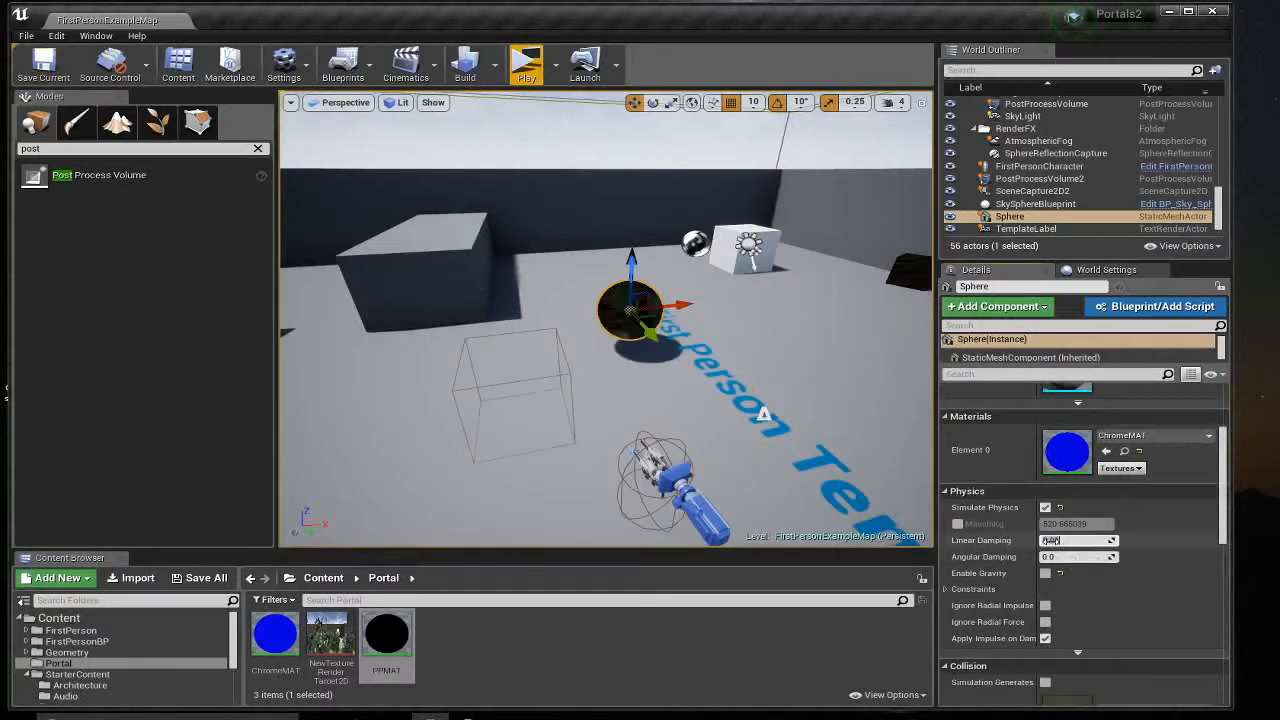
{"action": "left_click", "coordinate": [50, 66]}
- Start a standalone game preview and shoot the portal sphere to test its physics
{"action": "left_click", "coordinate": [526, 65]}
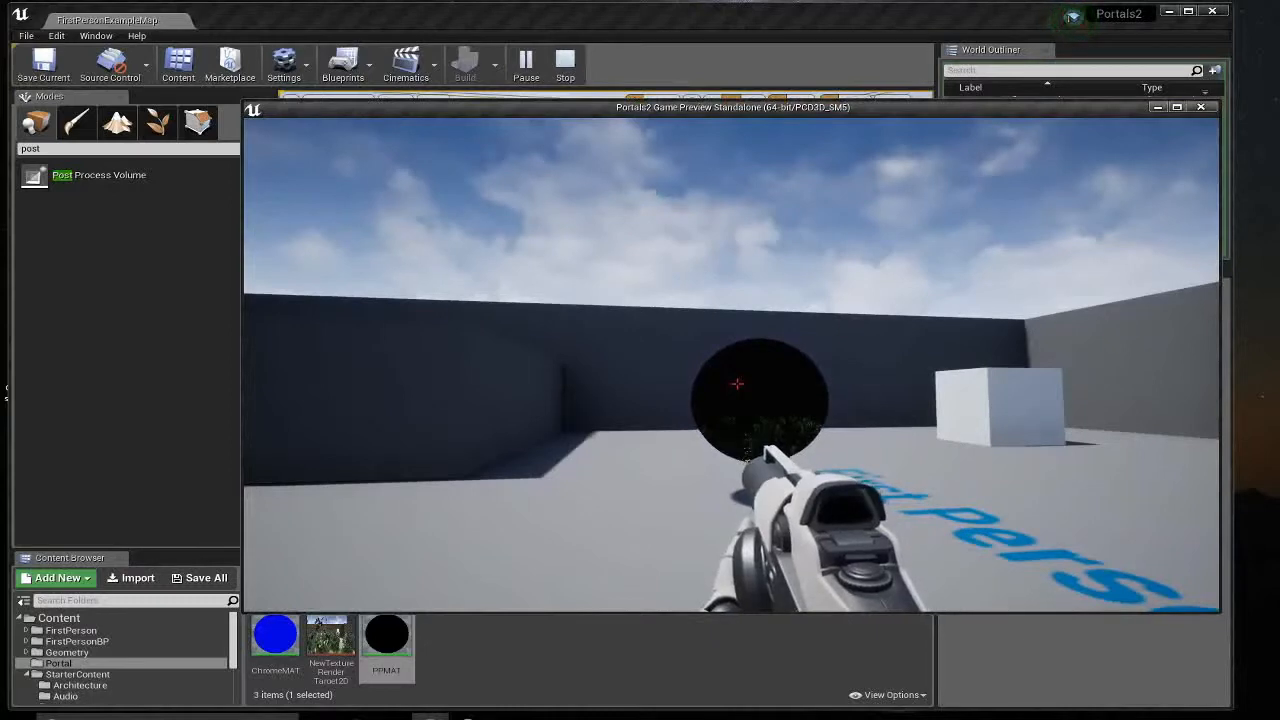
{"action": "key", "text": "w"}
{"action": "key", "text": "a"}
{"action": "key", "text": "s"}
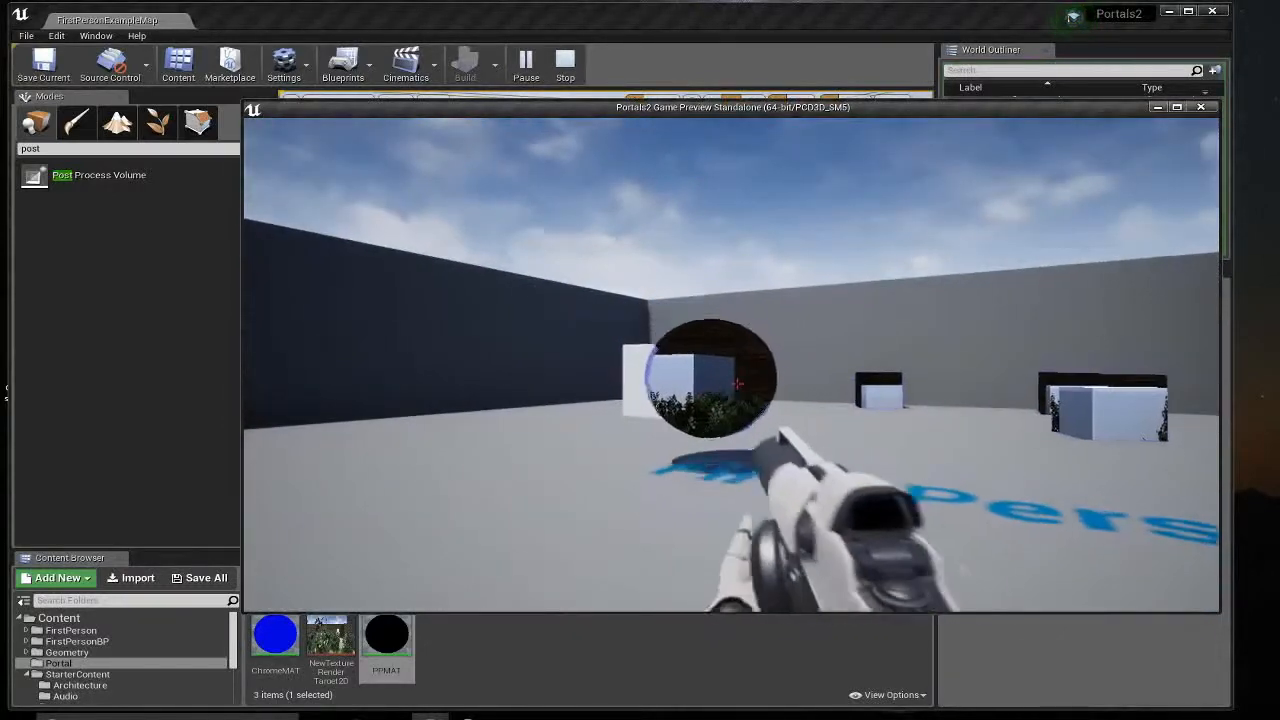
{"action": "left_click", "coordinate": [737, 384]}
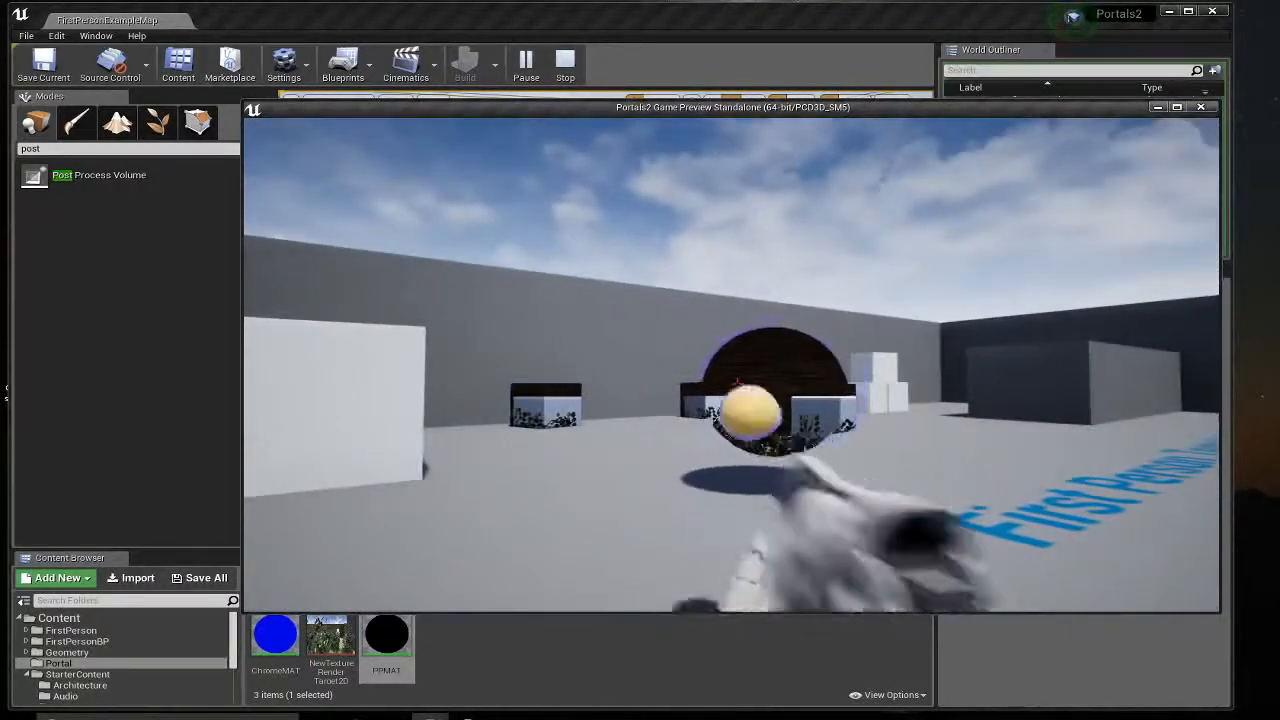
{"action": "key", "text": "w"}
{"action": "key", "text": "a"}
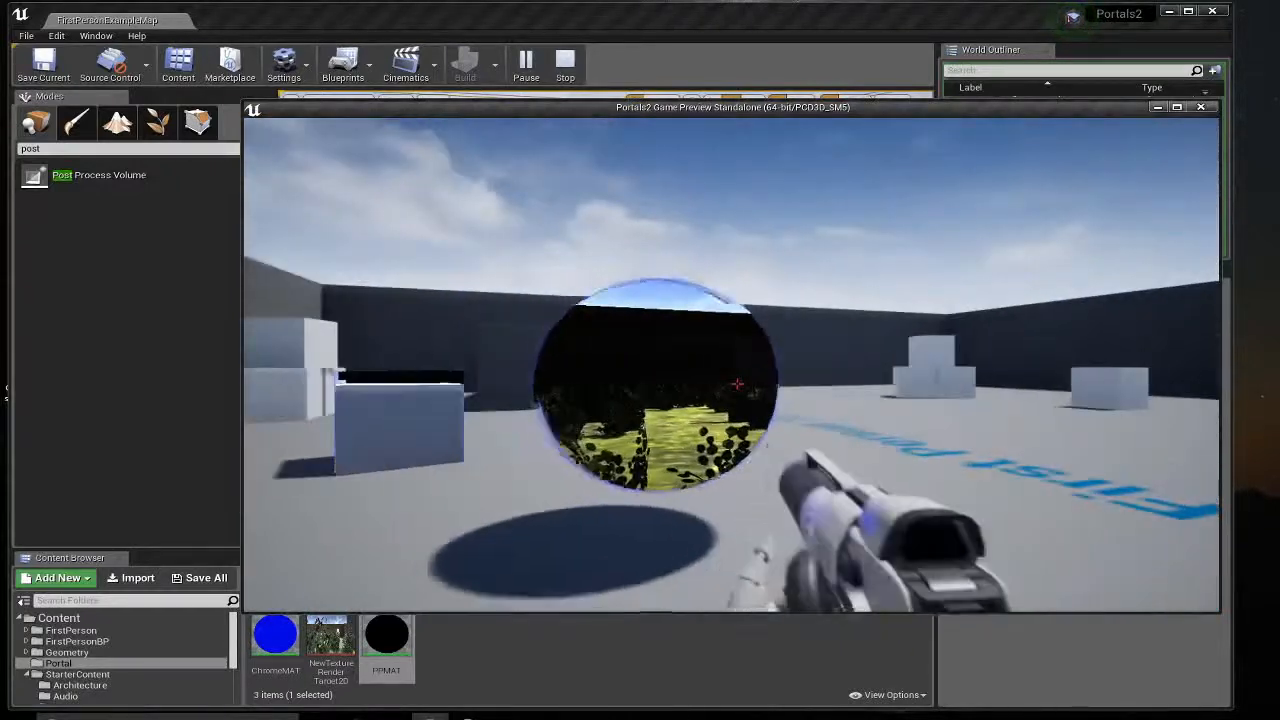
- Move around the floating sphere at varying distances to examine the second world and the cubes through the portal
{"action": "key", "text": "s"}
{"action": "key", "text": "w"}
{"action": "key", "text": "d"}
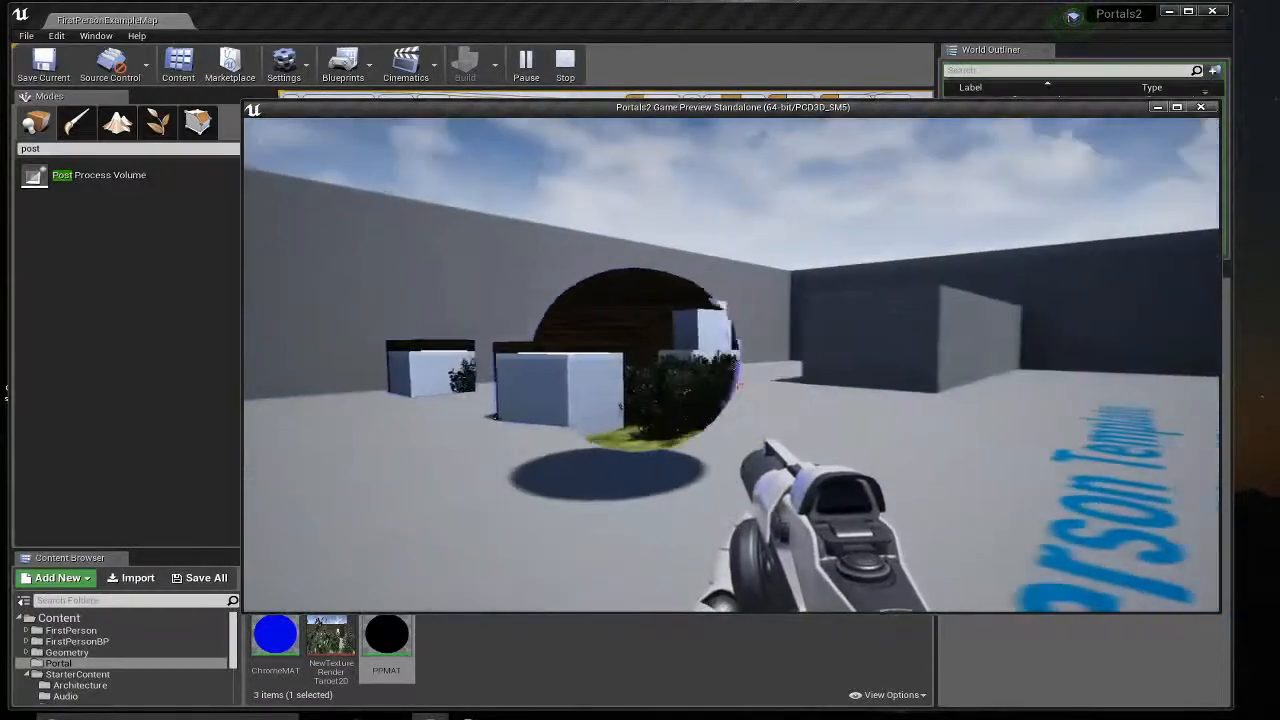
{"action": "key", "text": "w"}
{"action": "key", "text": "s"}
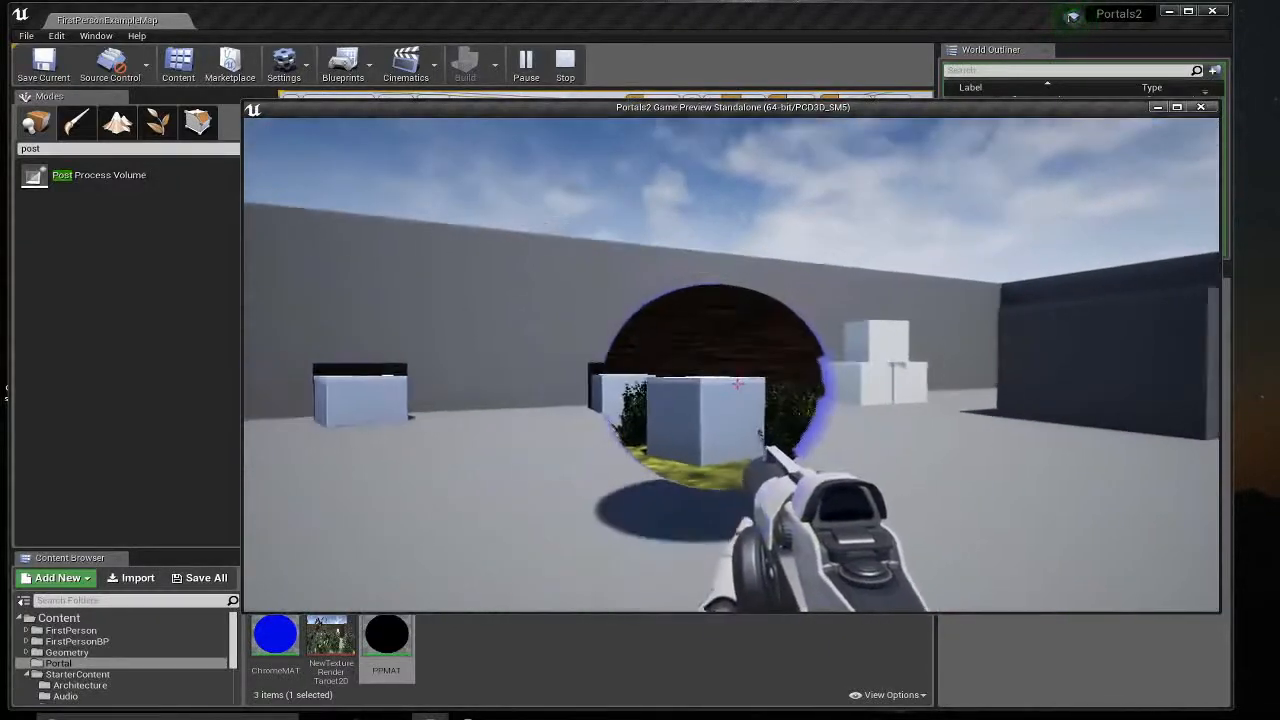
{"action": "key", "text": "w"}
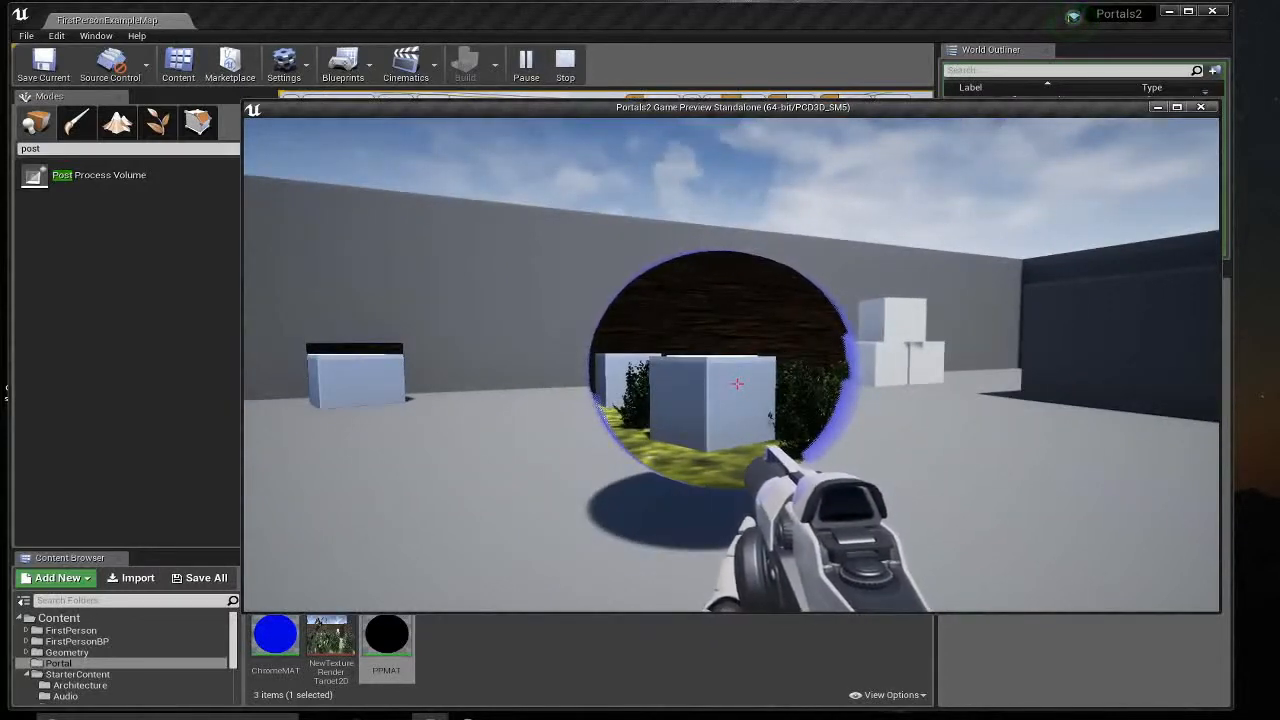
{"action": "key", "text": "w"}
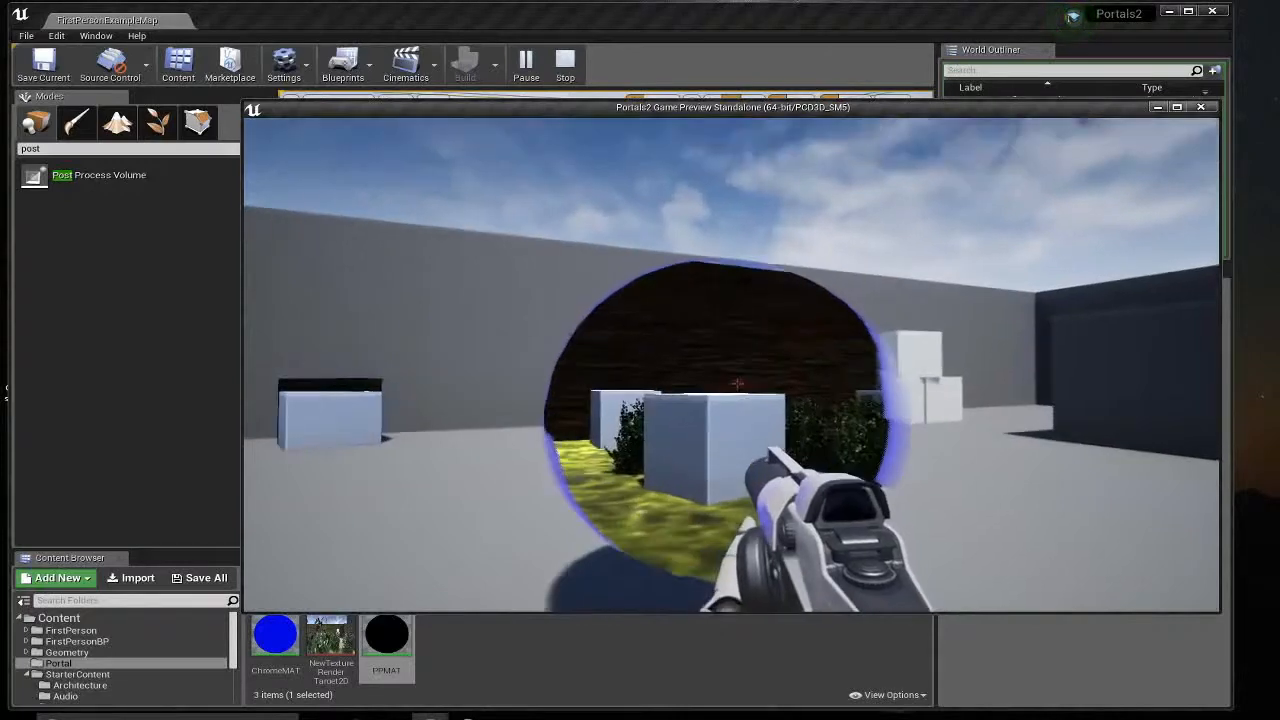
{"action": "key", "text": "s"}
{"action": "key", "text": "a"}
{"action": "key", "text": "w"}
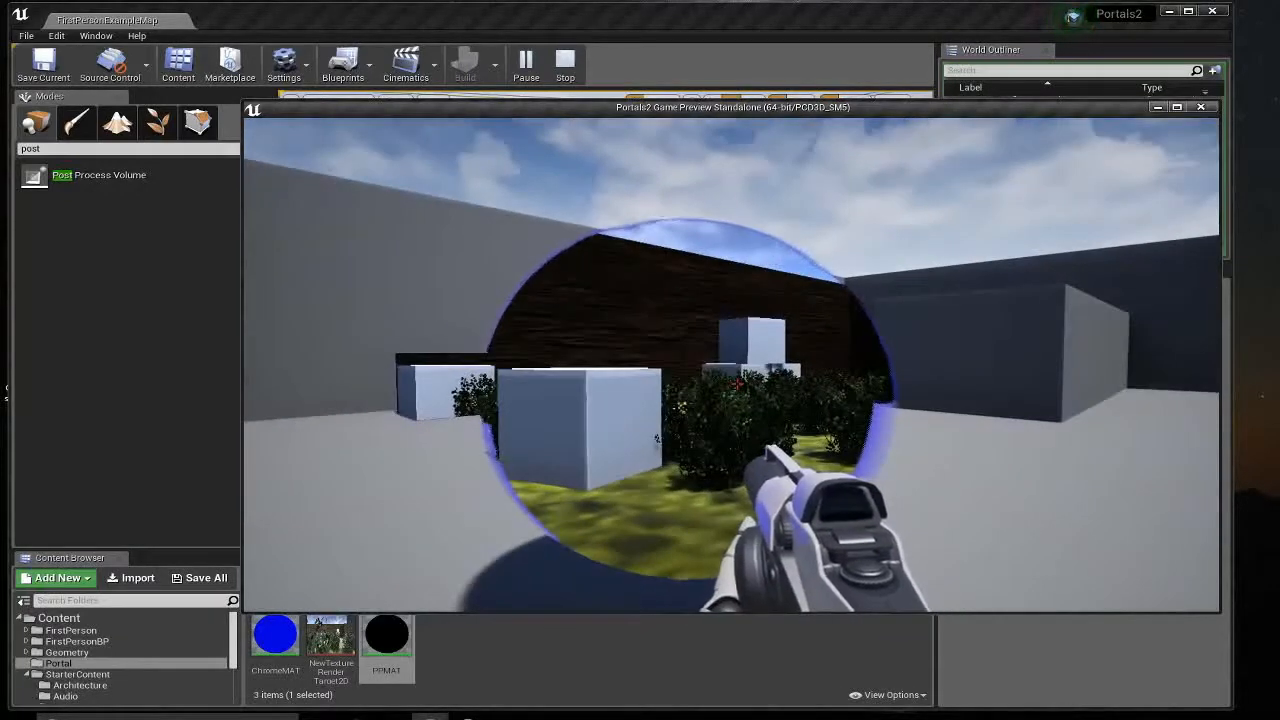
{"action": "key", "text": "s"}
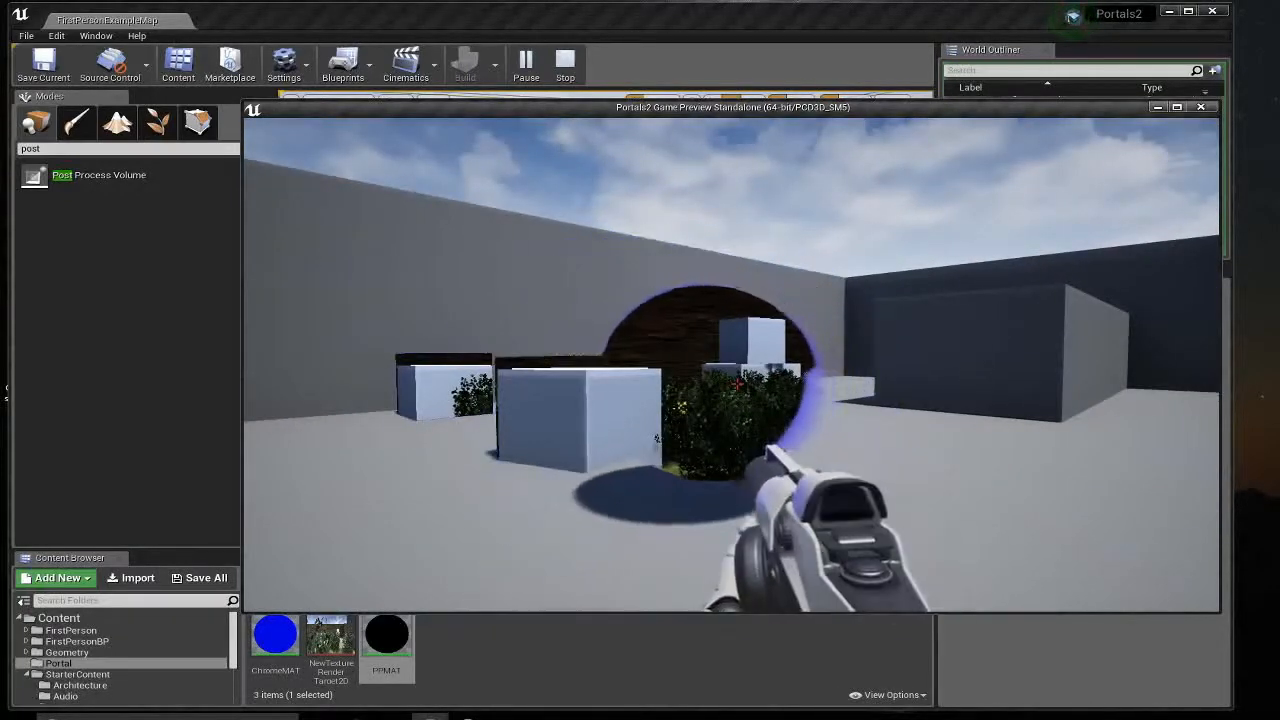
{"action": "key", "text": "w"}
{"action": "key", "text": "d"}
{"action": "key", "text": "d"}
{"action": "key", "text": "s"}
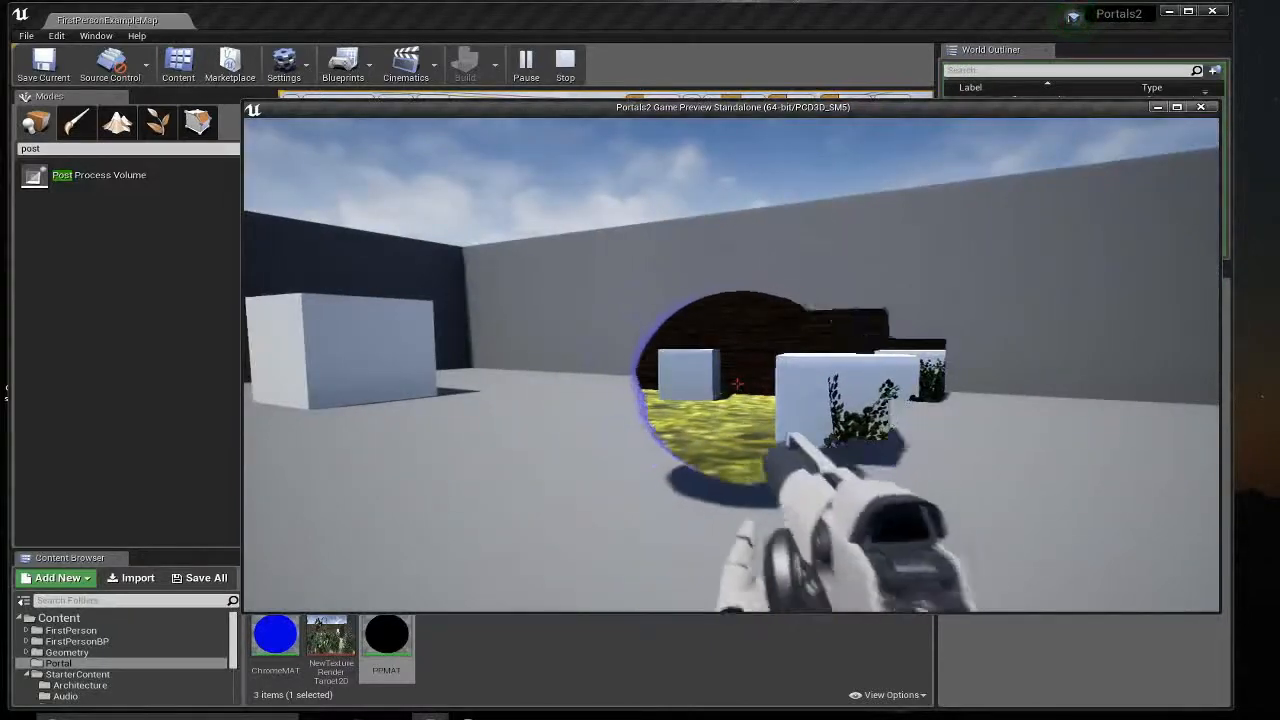
- Shoot repeatedly at the physics cubes near the wall to test the portal effect on them as they move
{"action": "key", "text": "w"}
{"action": "key", "text": "a"}
{"action": "key", "text": "a"}
{"action": "left_click", "coordinate": [737, 384]}
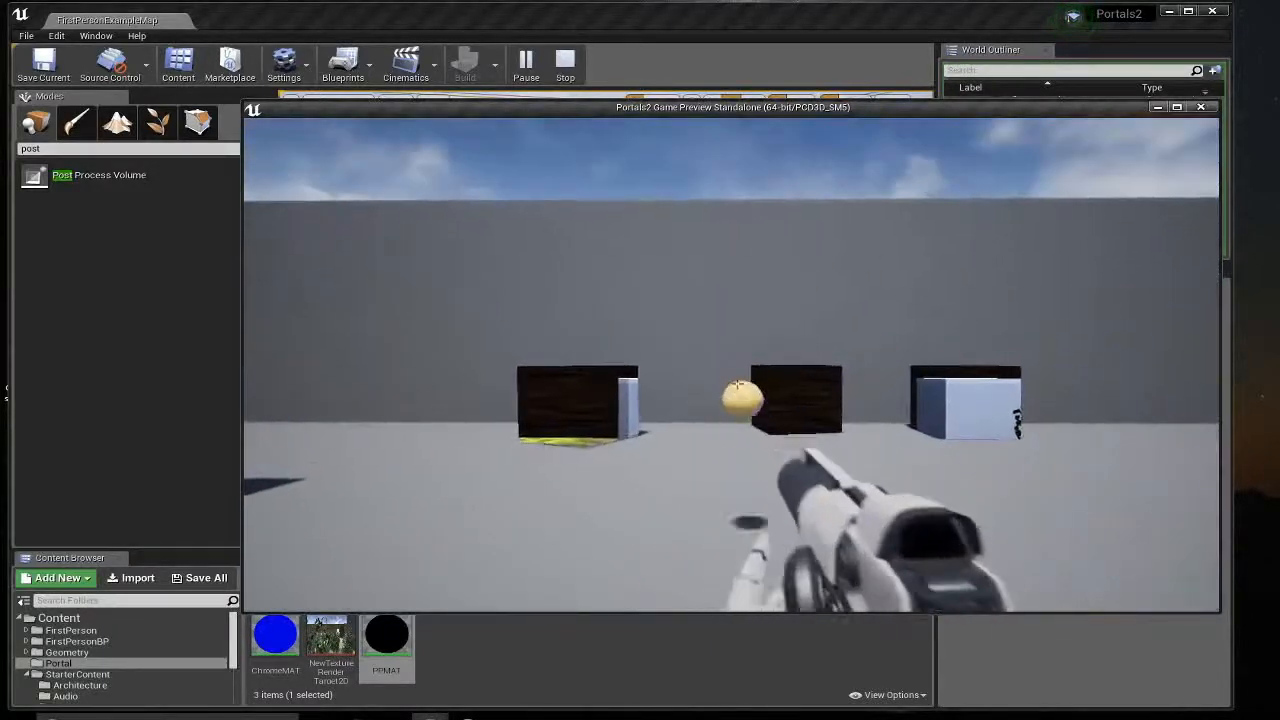
{"action": "left_click", "coordinate": [737, 384]}
{"action": "left_click", "coordinate": [737, 384]}
{"action": "key", "text": "w"}
{"action": "left_click", "coordinate": [737, 384]}
{"action": "left_click", "coordinate": [737, 384]}
{"action": "key", "text": "w"}
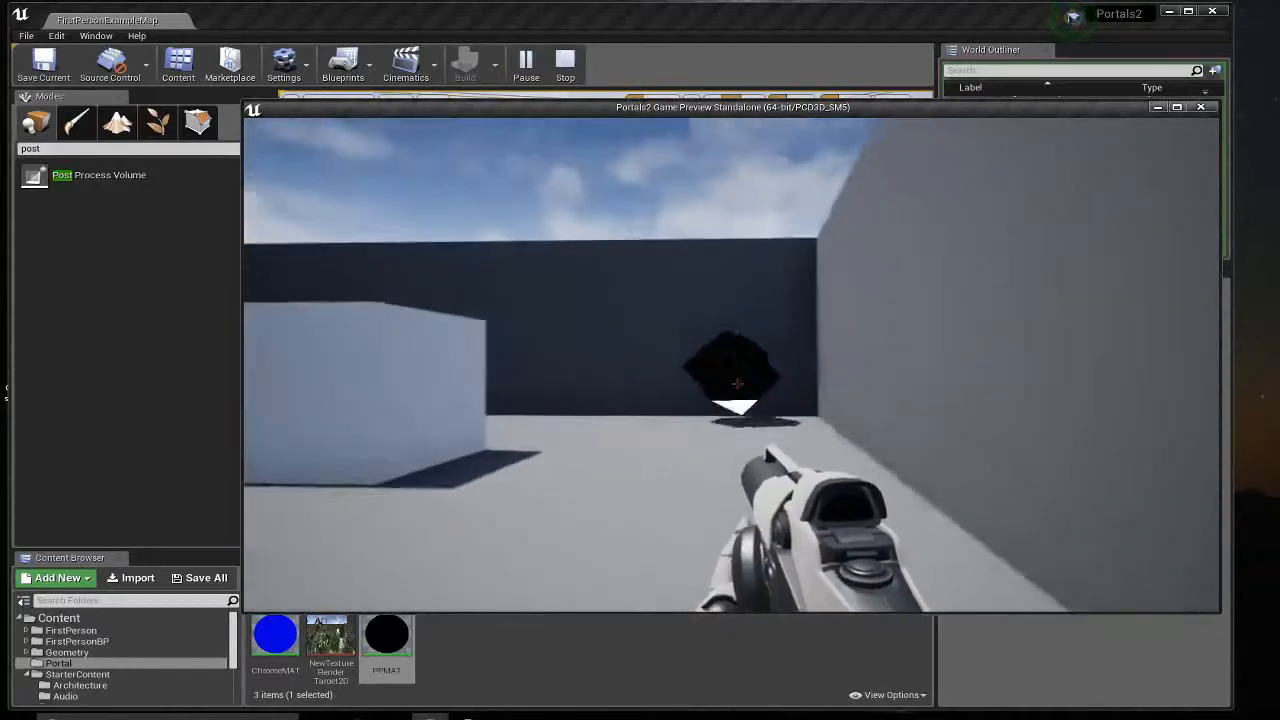
- Follow the tumbling portal cube along the wall and shoot it again to check the second world's view inside it
{"action": "key", "text": "w"}
{"action": "key", "text": "w"}
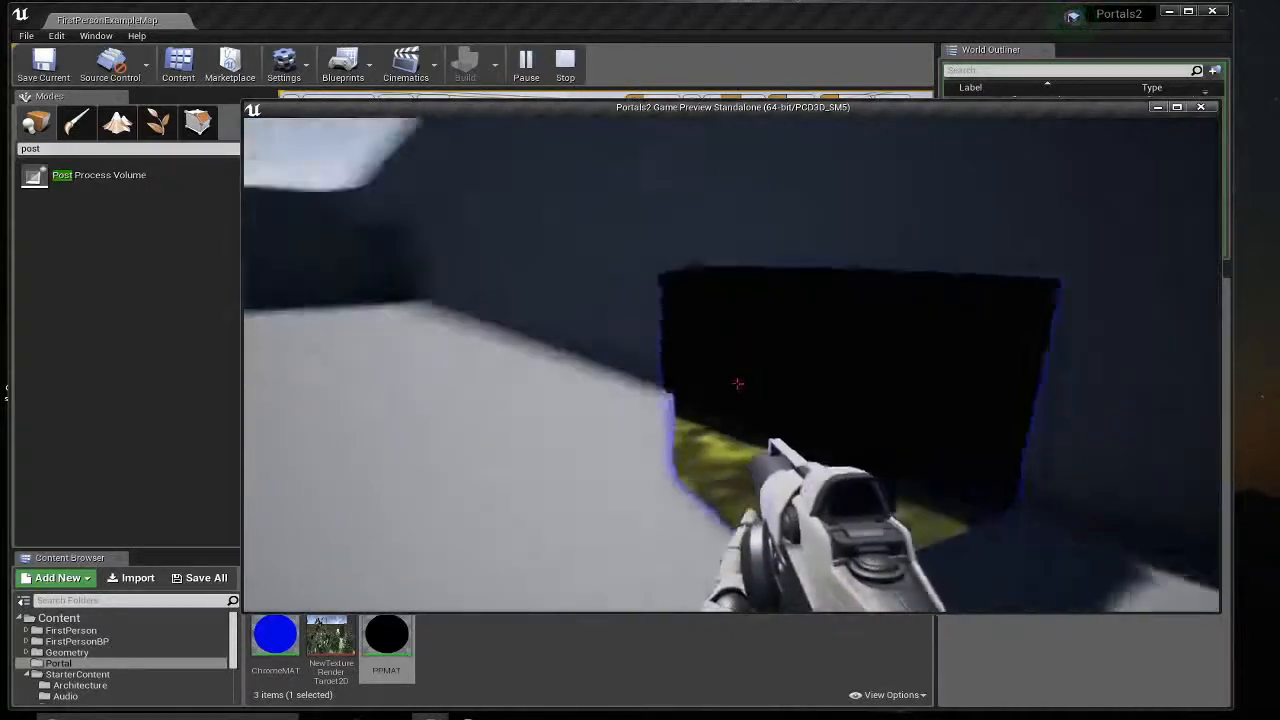
{"action": "key", "text": "d"}
{"action": "left_click", "coordinate": [737, 384]}
{"action": "key", "text": "s"}
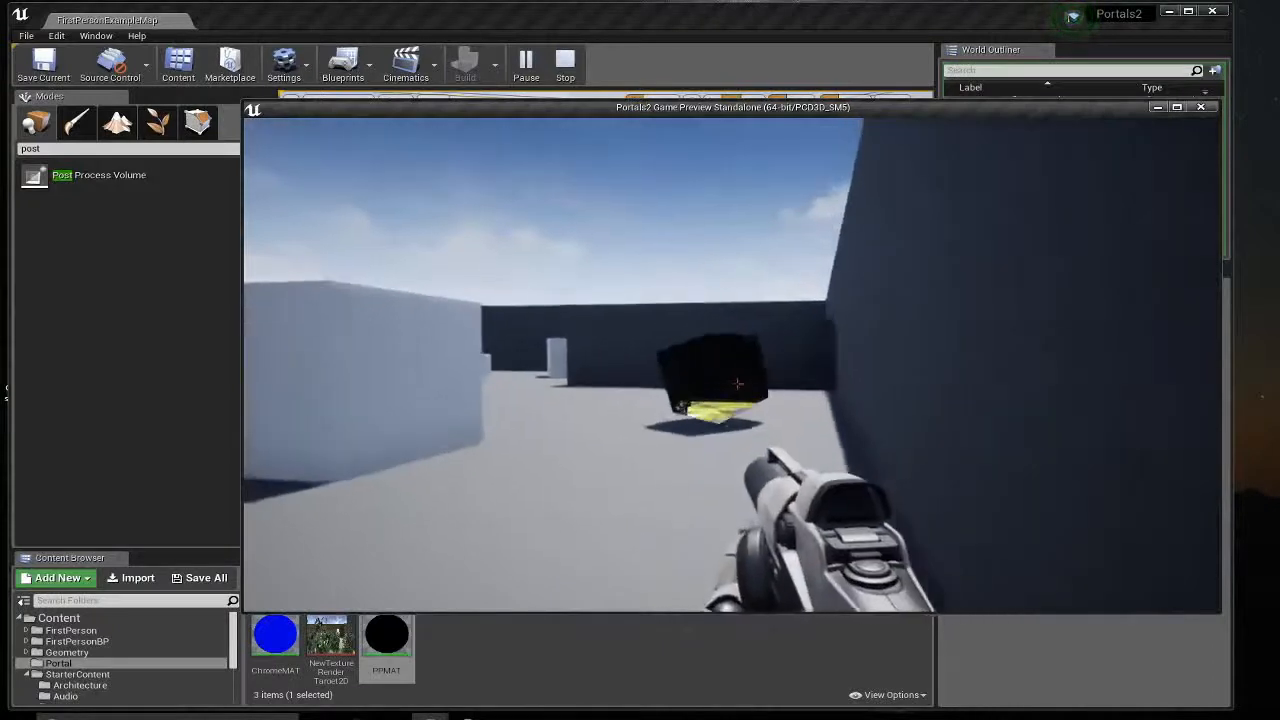